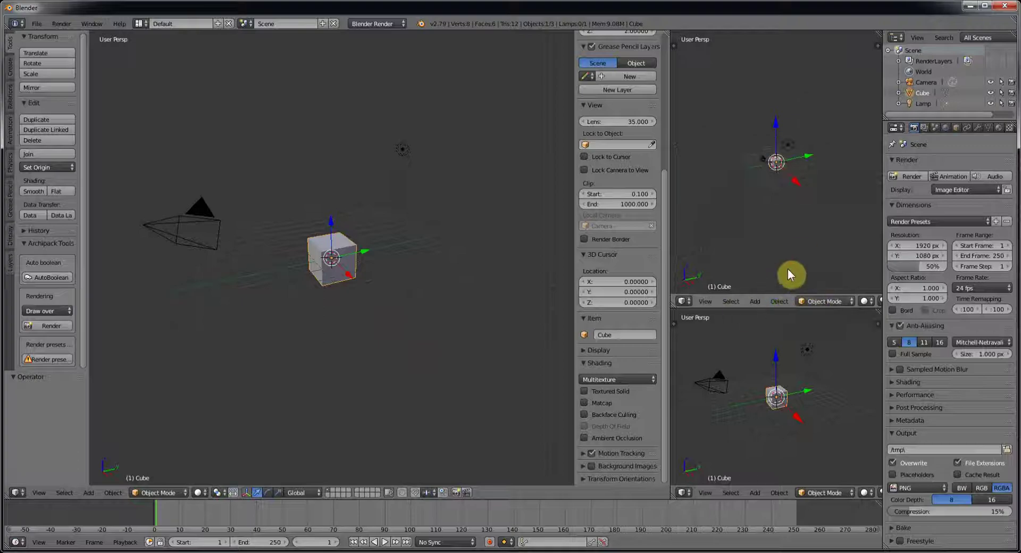
# Load the forest-pavilion reference painting as the front view's background image
pyautogui.press('n')
pyautogui.click(845, 269)
pyautogui.doubleClick(163, 218)
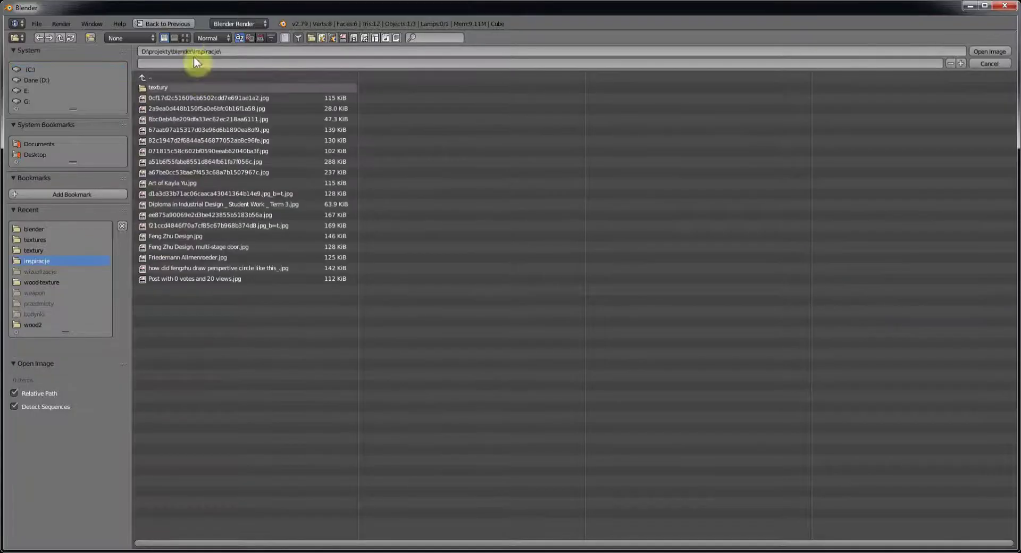
pyautogui.click(984, 57)
pyautogui.press('n')
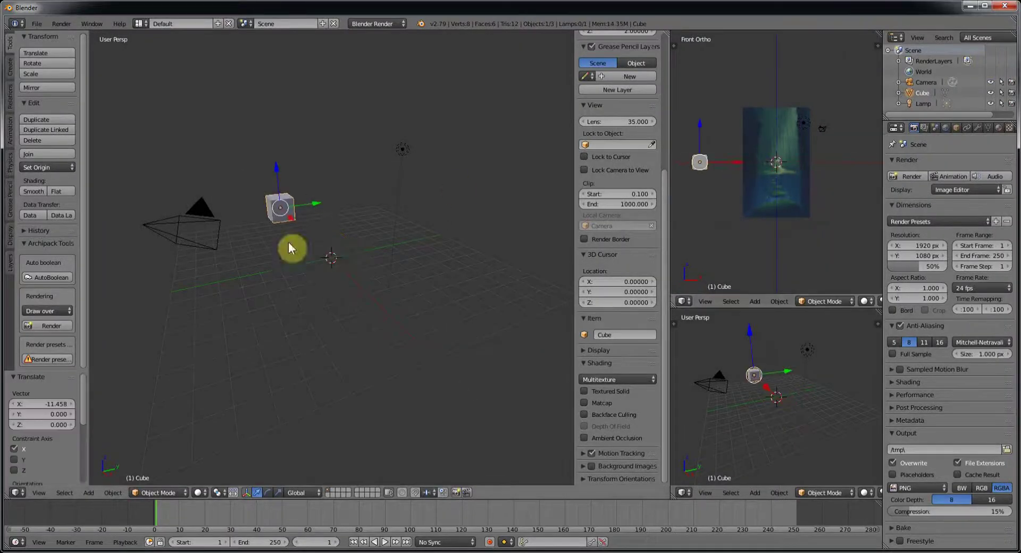
# Delete the lamp, then select the cube and enter Edit Mode
pyautogui.press('Delete')
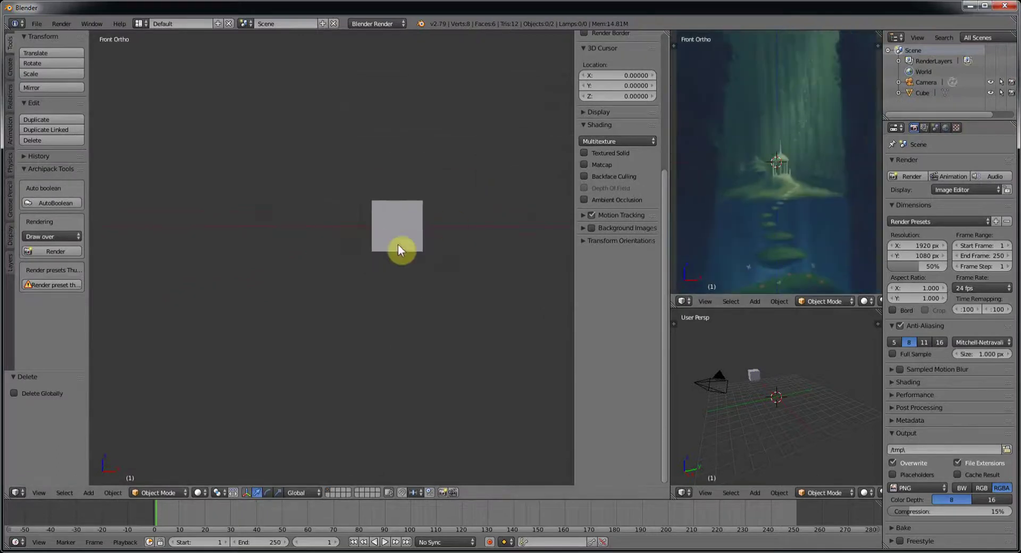
pyautogui.rightClick(389, 239)
pyautogui.press('Tab')
# Stretch the cube vertically into a tall slab
pyautogui.click(391, 235)
pyautogui.moveTo(392, 234)
pyautogui.mouseDown(button='middle')
pyautogui.moveTo(477, 251)
pyautogui.moveTo(522, 320)
pyautogui.moveTo(514, 340)
pyautogui.mouseUp(button='middle')
pyautogui.scroll(-5, 468, 342)
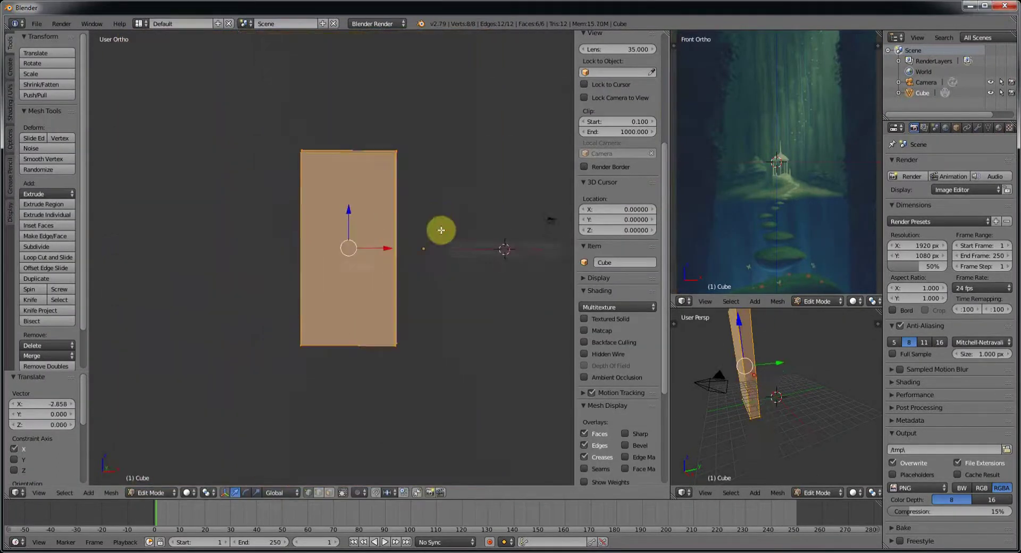
# Duplicate the slab, place the copy to the right, and tilt it slightly
pyautogui.hotkey('shift', 'd')
pyautogui.click(496, 278)
pyautogui.press('KP_1')
pyautogui.scroll(3, 291, 224)
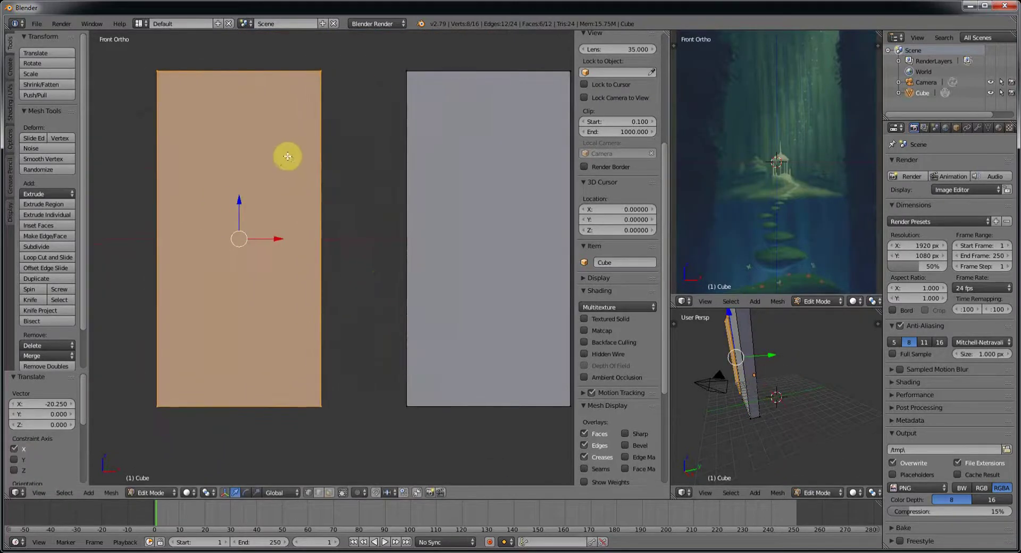
pyautogui.press('r')
pyautogui.click(404, 138)
pyautogui.rightClick(373, 99)
pyautogui.hotkey('ctrl', 'l')
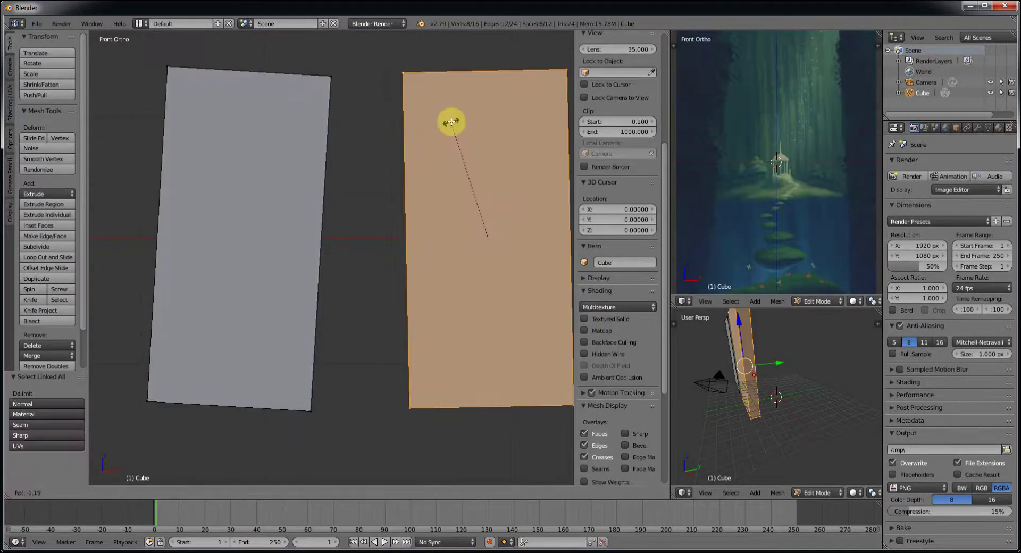
pyautogui.press('Escape')
pyautogui.press('a')
pyautogui.moveTo(397, 320); pyautogui.dragTo(353, 313, button='middle')
pyautogui.click(340, 310)
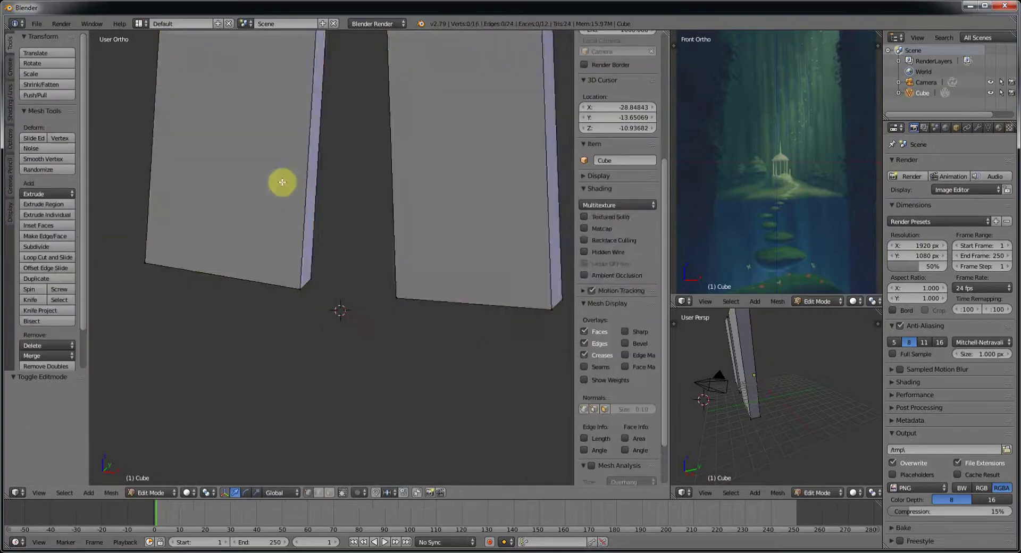
# In wireframe, slice both slabs with 17 horizontal loop cuts plus another set
pyautogui.press('z')
pyautogui.scroll(-2, 282, 160)
pyautogui.press('a')
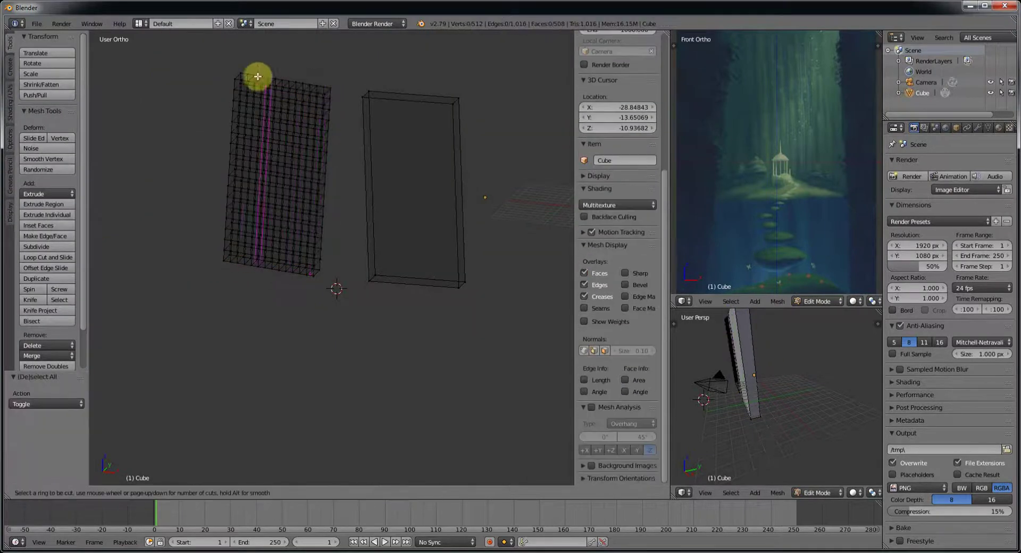
pyautogui.moveTo(328, 105)
pyautogui.mouseDown(button='middle')
pyautogui.moveTo(413, 406)
pyautogui.moveTo(368, 204)
pyautogui.mouseUp(button='middle')
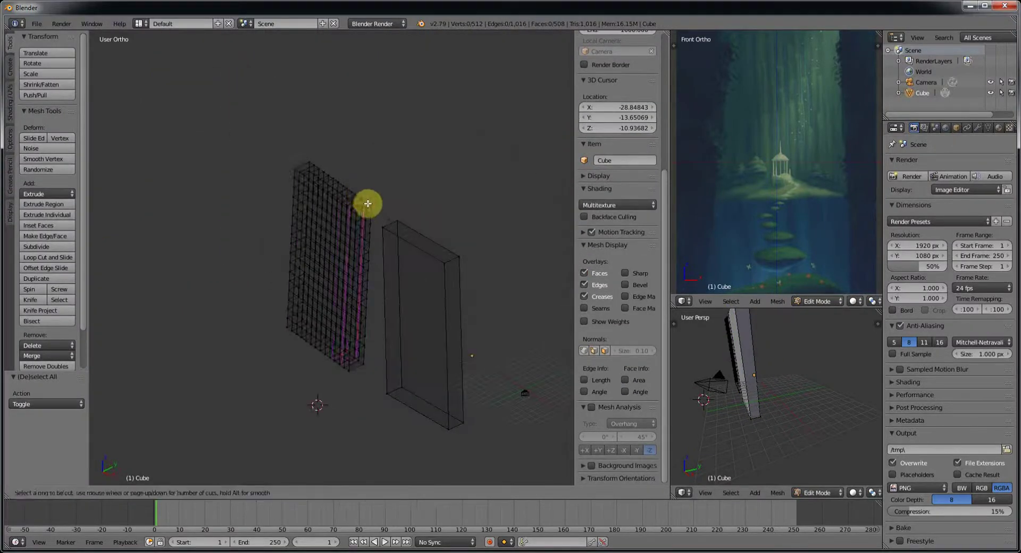
pyautogui.click(452, 263)
pyautogui.hotkey('ctrl', 'r')
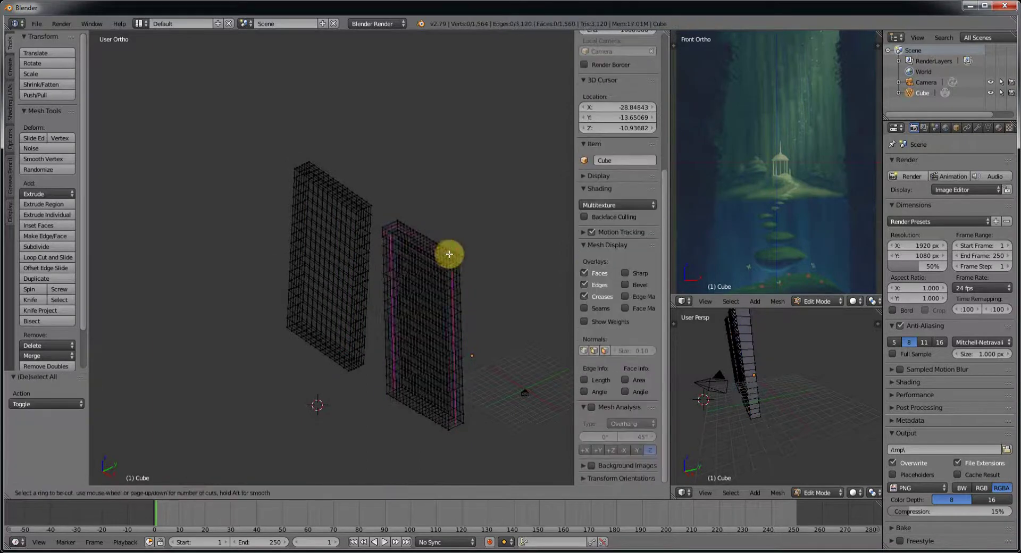
pyautogui.moveTo(452, 254); pyautogui.dragTo(402, 283, button='middle')
pyautogui.keyDown('alt'); pyautogui.rightClick(395, 264); pyautogui.keyUp('alt')
# Move the selected strip of vertices and return to solid shading
pyautogui.press('g')
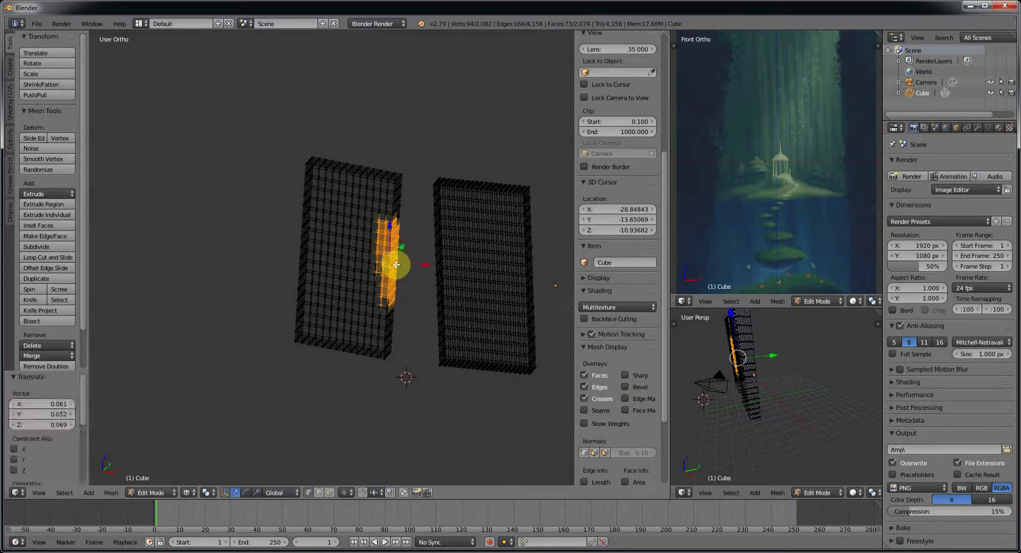
pyautogui.press('z')
pyautogui.scroll(5, 455, 268)
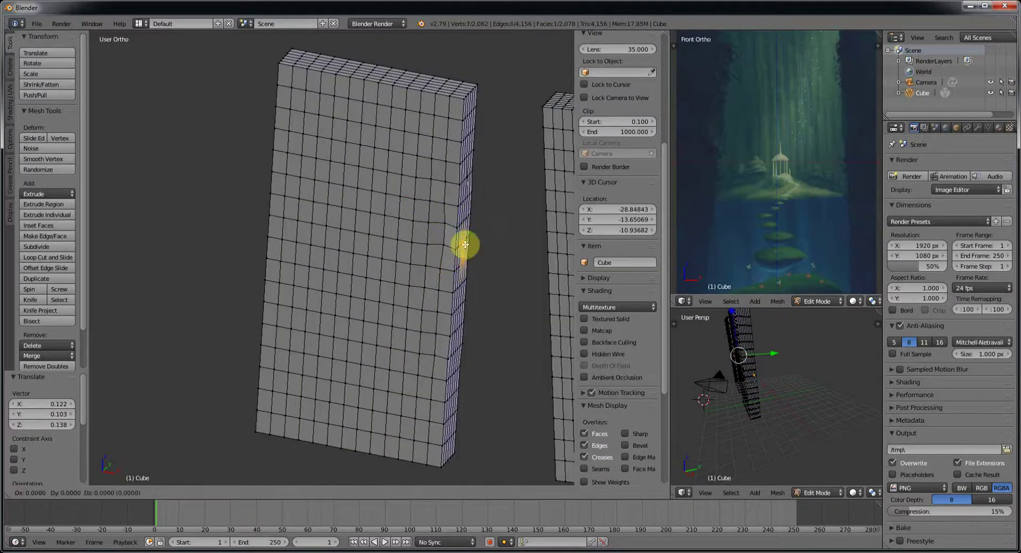
pyautogui.click(466, 245)
pyautogui.press('a')
pyautogui.moveTo(454, 296)
pyautogui.mouseDown(button='middle')
pyautogui.moveTo(456, 372)
pyautogui.moveTo(395, 376)
pyautogui.mouseUp(button='middle')
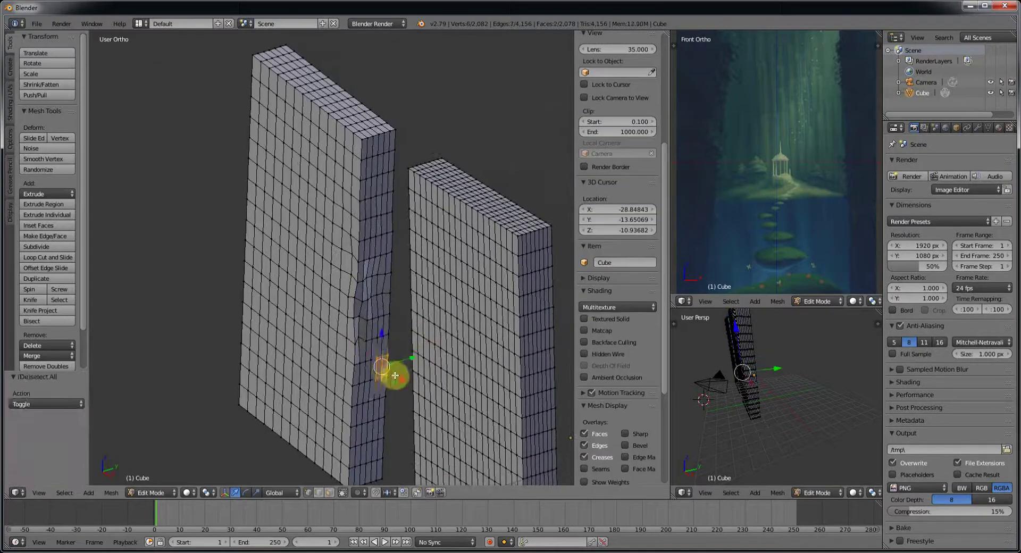
pyautogui.press('a')
# Box-select five vertices on a slab's inner edge and push them unevenly
pyautogui.scroll(2, 380, 221)
pyautogui.press('b')
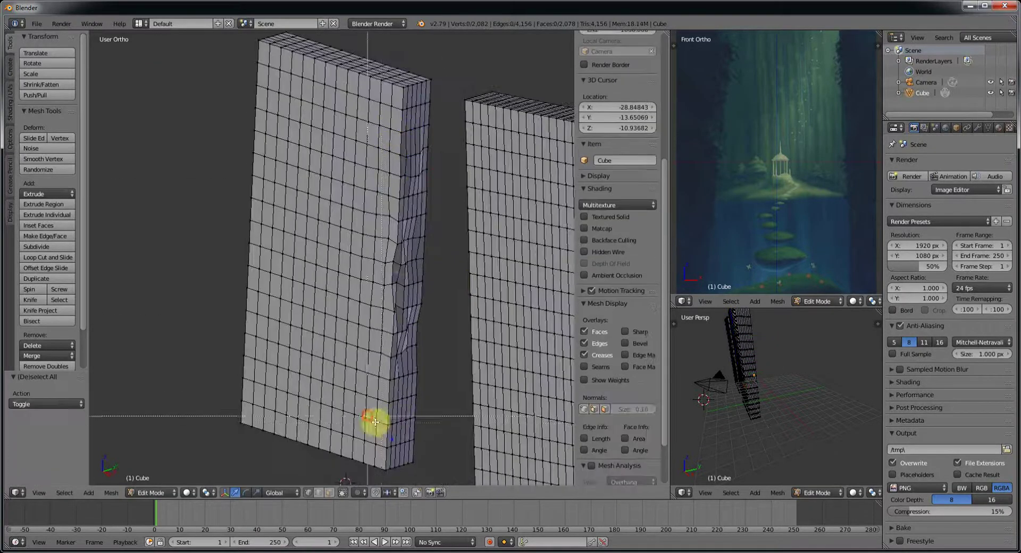
pyautogui.moveTo(376, 422); pyautogui.dragTo(395, 451)
pyautogui.moveTo(395, 451); pyautogui.dragTo(258, 288, button='middle')
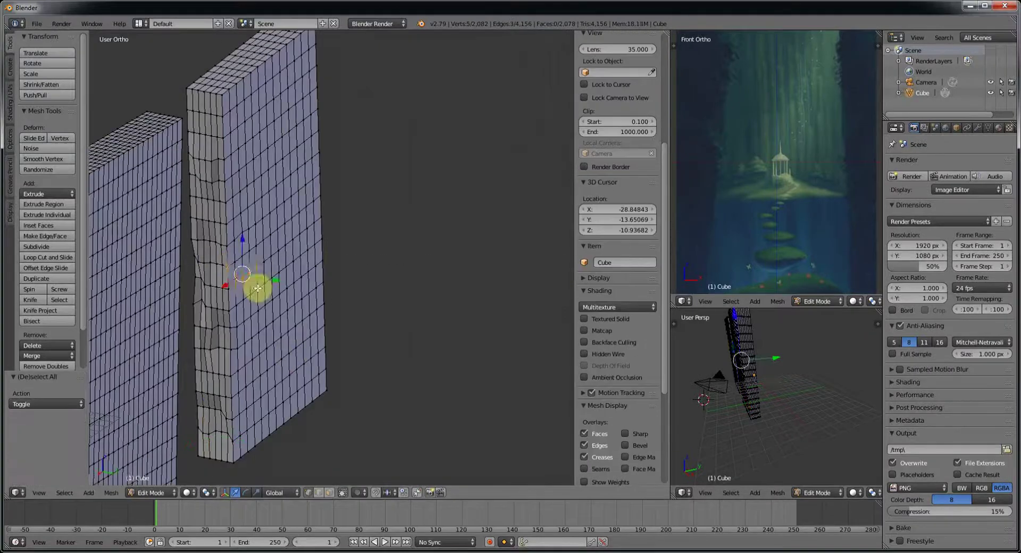
pyautogui.click(201, 100)
pyautogui.press('a')
pyautogui.moveTo(201, 100)
pyautogui.mouseDown(button='middle')
pyautogui.moveTo(325, 222)
pyautogui.moveTo(416, 177)
pyautogui.moveTo(506, 328)
pyautogui.mouseUp(button='middle')
pyautogui.hotkey('ctrl', 'z')
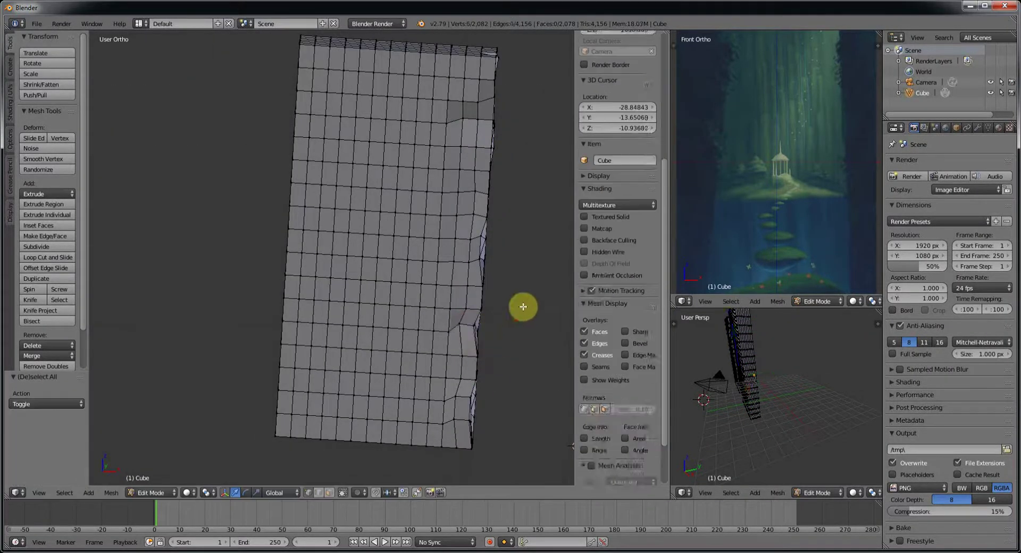
pyautogui.click(510, 229)
pyautogui.moveTo(510, 230)
pyautogui.mouseDown(button='middle')
pyautogui.moveTo(245, 292)
pyautogui.moveTo(337, 327)
pyautogui.mouseUp(button='middle')
# Push the left slab's edge vertices sideways and dent the right slab's inner edge
pyautogui.press('a')
pyautogui.press('KP_1')
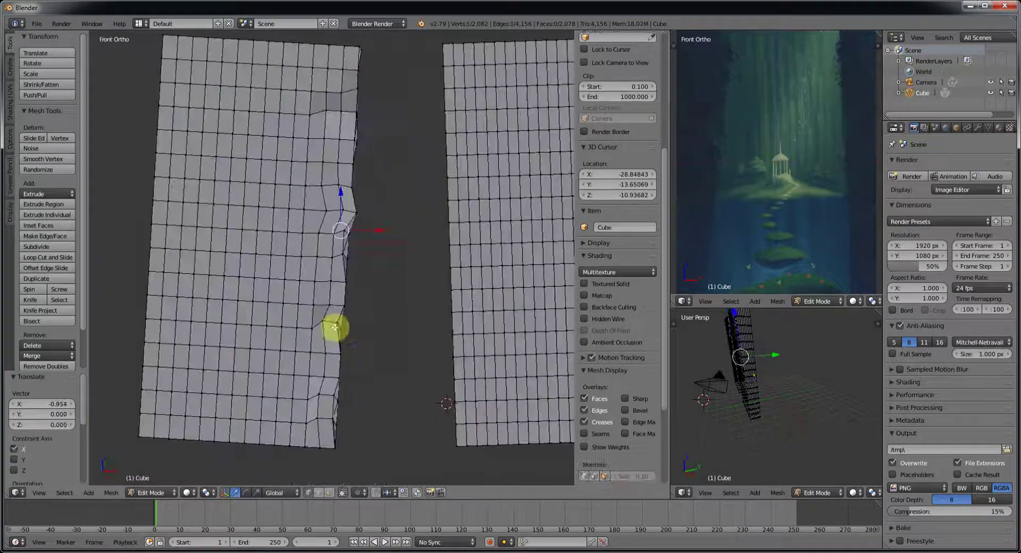
pyautogui.press('b')
pyautogui.moveTo(426, 296); pyautogui.dragTo(462, 282)
pyautogui.moveTo(463, 282); pyautogui.dragTo(467, 303, button='middle')
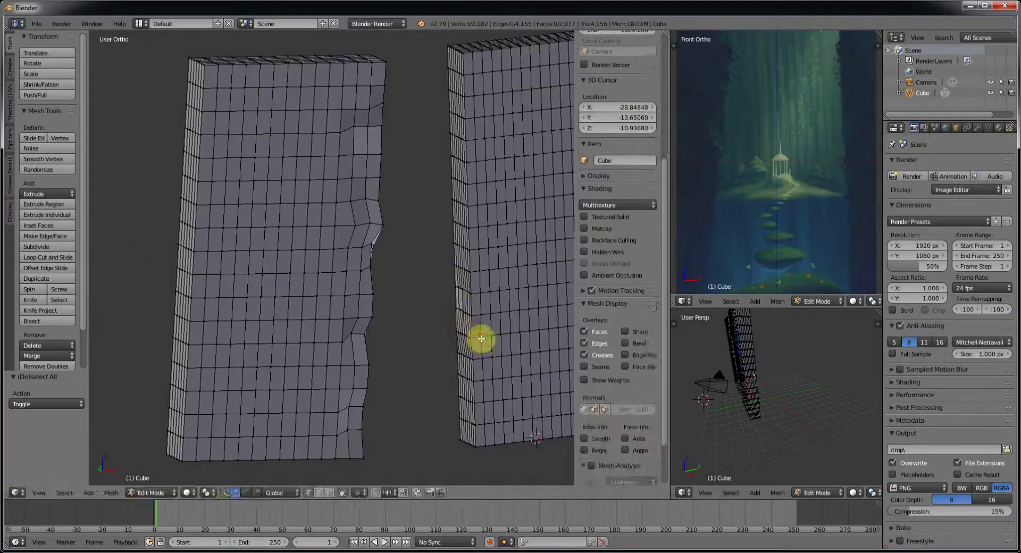
pyautogui.press('g')
pyautogui.click(486, 293)
pyautogui.press('a')
pyautogui.moveTo(465, 403); pyautogui.dragTo(532, 449, button='middle')
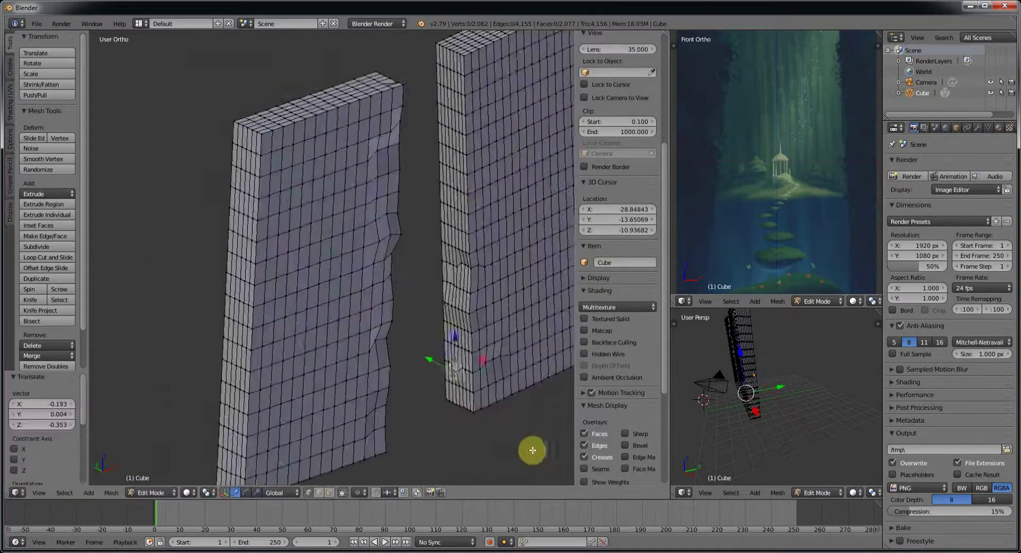
pyautogui.press('g')
pyautogui.click(475, 189)
# Adjust vertices at the right slab's top corner, then return to Object Mode
pyautogui.press('b')
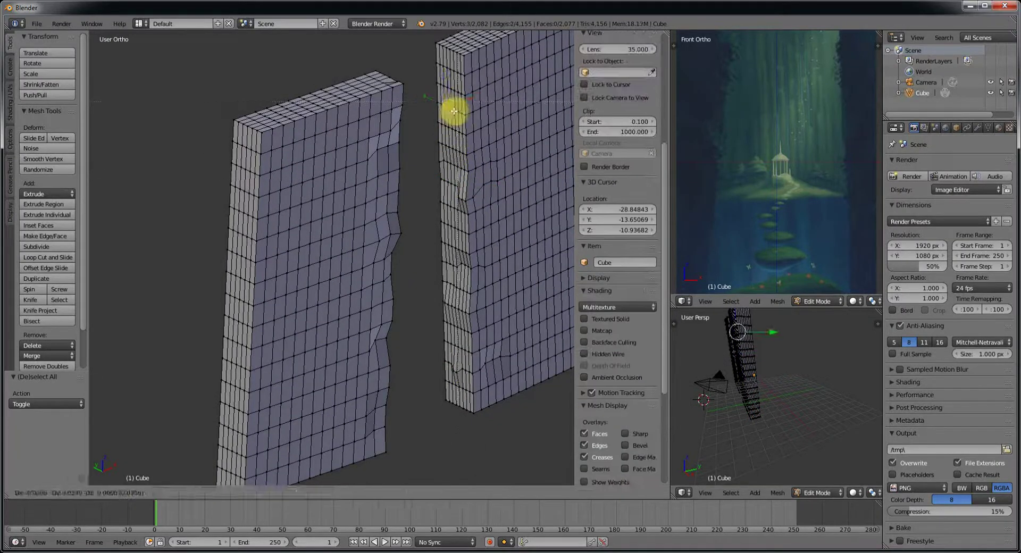
pyautogui.moveTo(448, 86); pyautogui.dragTo(456, 103)
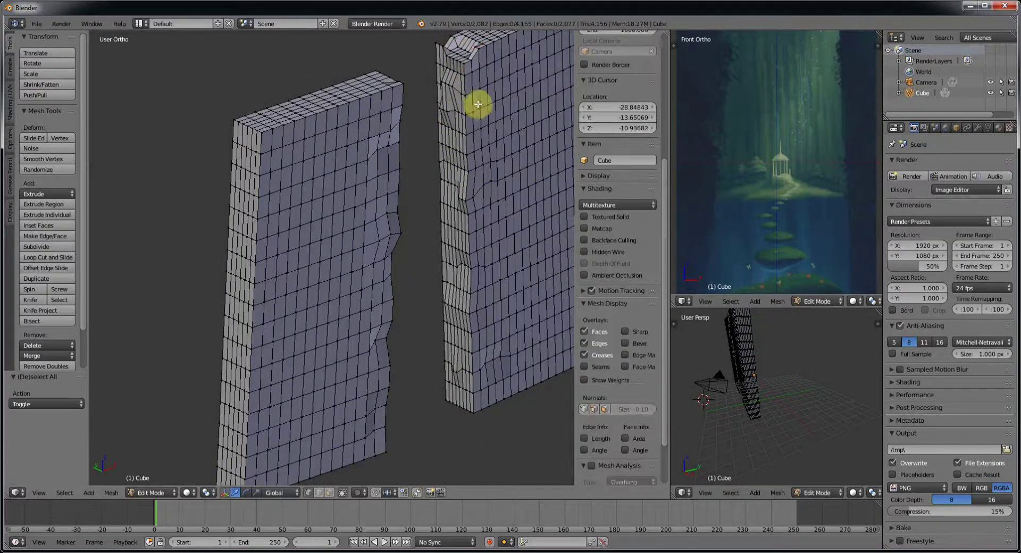
pyautogui.press('a')
pyautogui.scroll(1, 484, 271)
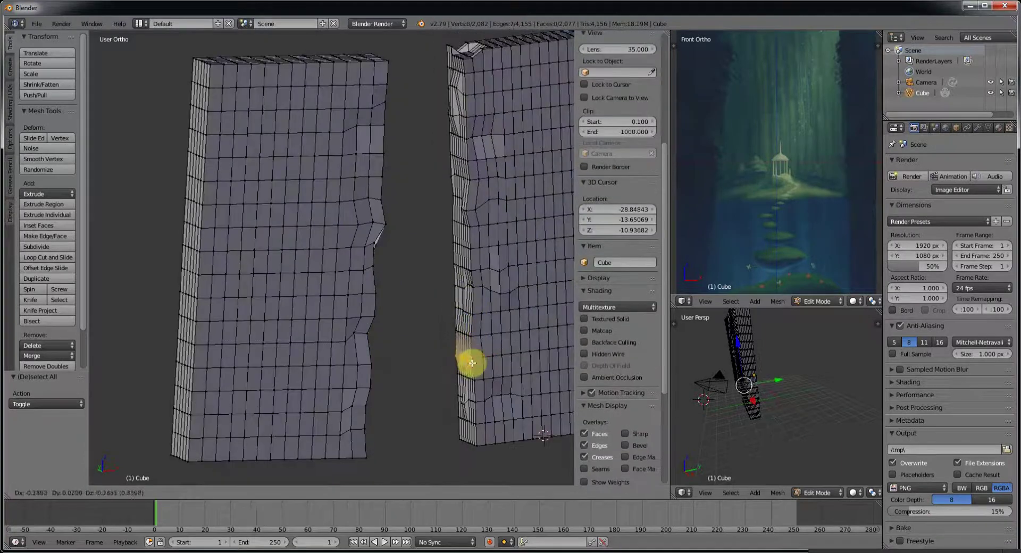
pyautogui.press('b')
pyautogui.press('KP_1')
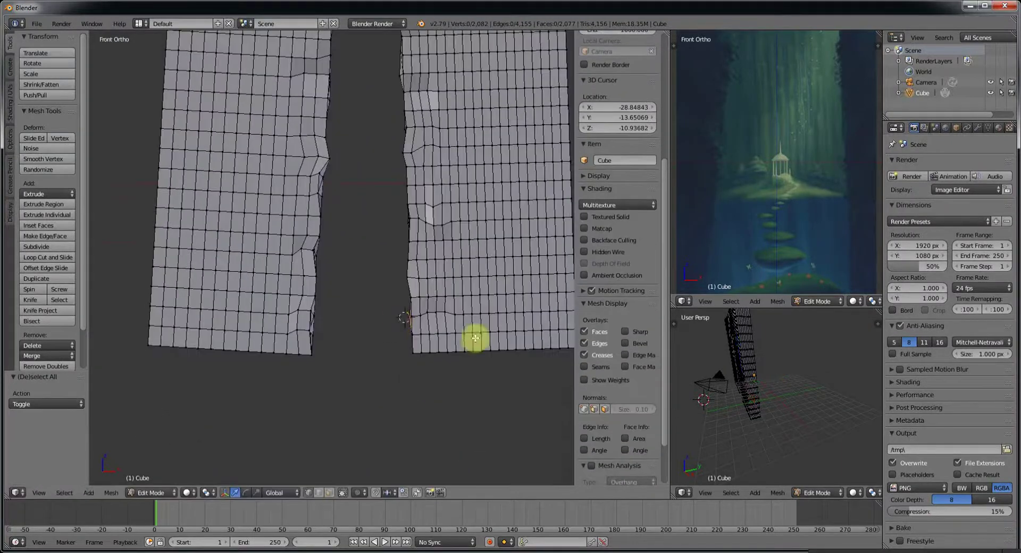
pyautogui.scroll(-2, 415, 340)
pyautogui.press('Tab')
pyautogui.moveTo(355, 346); pyautogui.dragTo(287, 388, button='middle')
pyautogui.hotkey('shift', 'a')
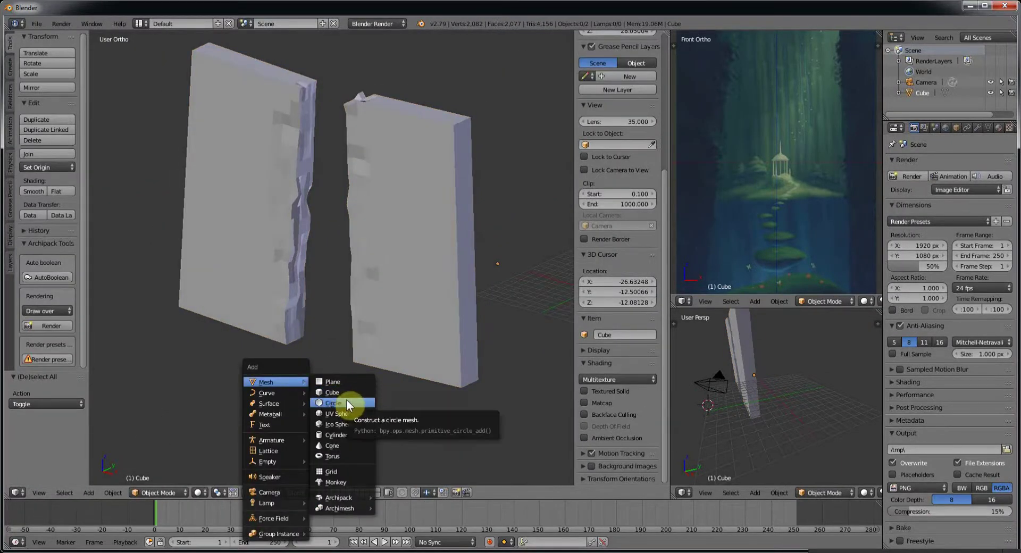
# Add a new cube between the slabs, then position and enlarge it
pyautogui.click(333, 392)
pyautogui.press('s')
pyautogui.click(314, 387)
pyautogui.press('Tab')
pyautogui.press('KP_1')
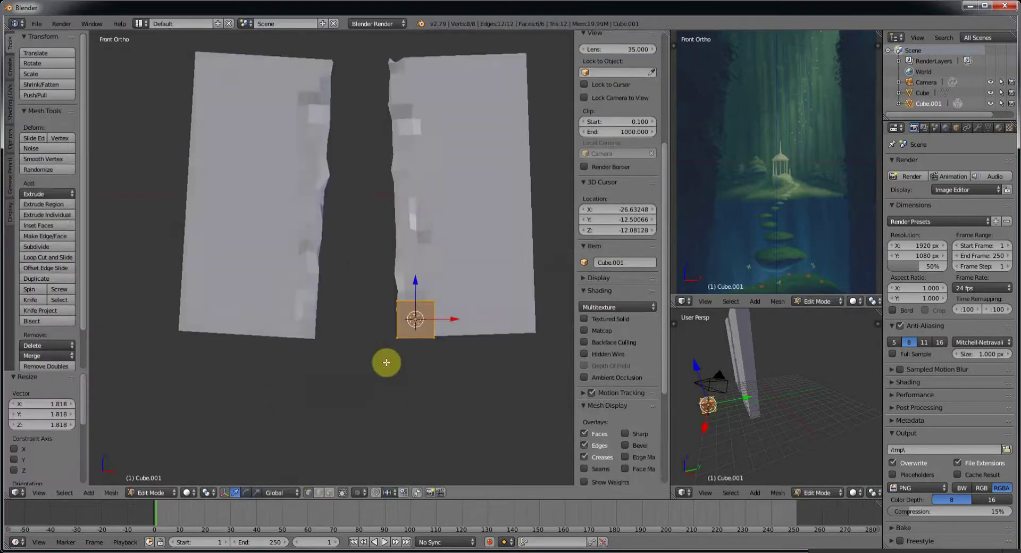
pyautogui.click(358, 313)
pyautogui.moveTo(358, 313); pyautogui.dragTo(348, 341, button='middle')
pyautogui.press('s')
pyautogui.click(335, 364)
pyautogui.scroll(3, 354, 307)
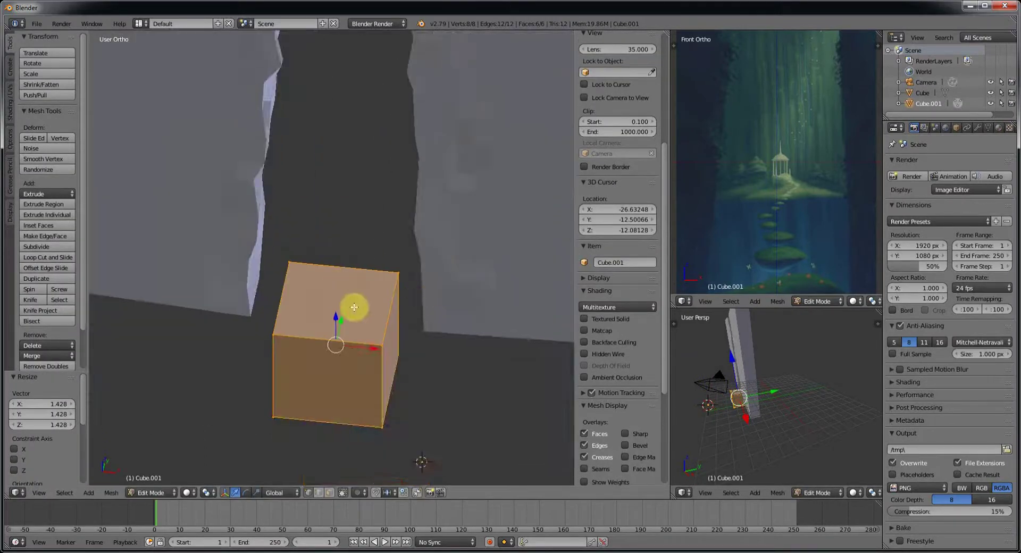
pyautogui.scroll(5, 312, 310)
# Finish subdividing the cube into a grid and switch it into Sculpt Mode
pyautogui.click(335, 313)
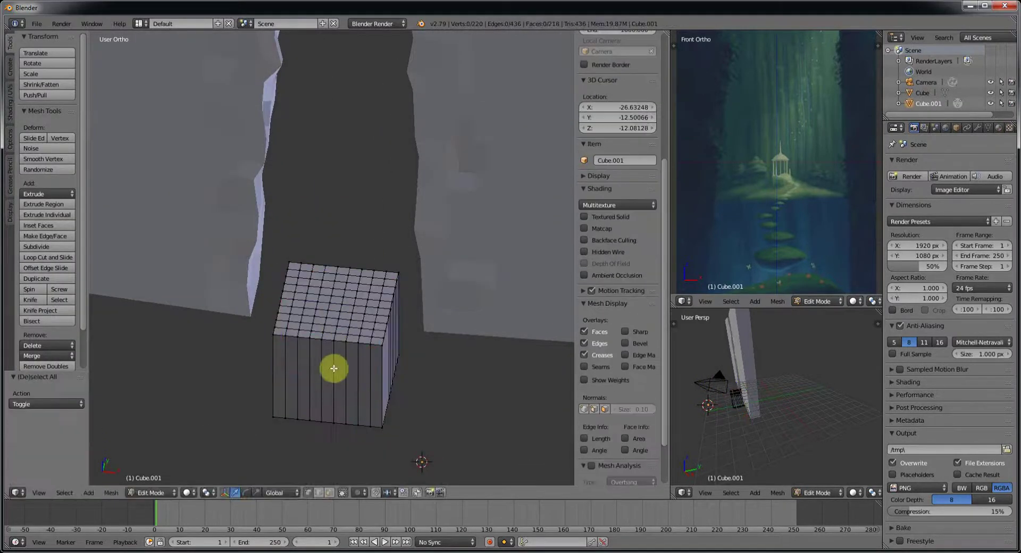
pyautogui.click(109, 493)
pyautogui.click(166, 430)
pyautogui.click(124, 457)
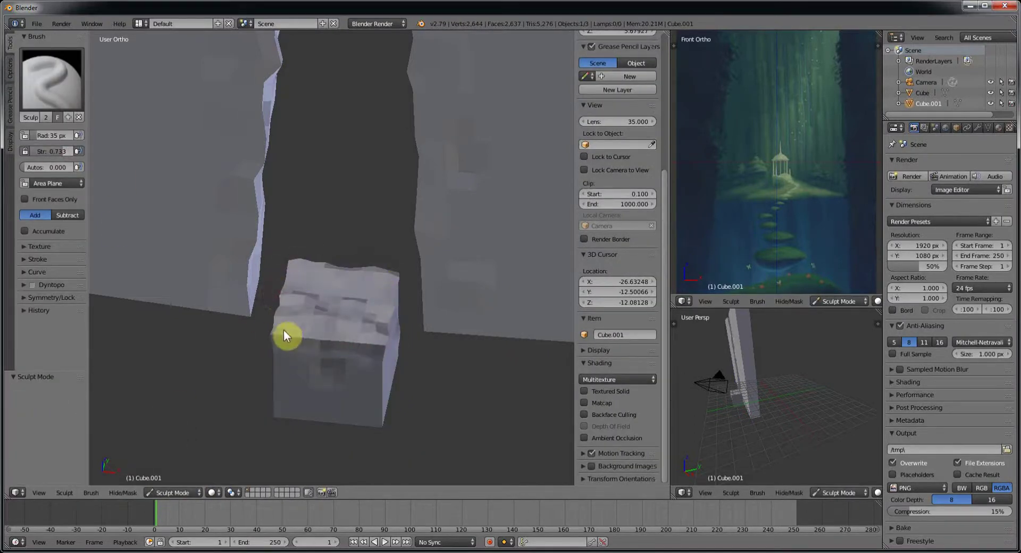
# Sculpt craggy bumps into the cube top, lowering brush Strength to 0.568
pyautogui.moveTo(273, 318)
pyautogui.mouseDown(button='middle')
pyautogui.moveTo(326, 323)
pyautogui.moveTo(350, 271)
pyautogui.moveTo(342, 308)
pyautogui.moveTo(477, 358)
pyautogui.moveTo(324, 276)
pyautogui.moveTo(355, 343)
pyautogui.mouseUp(button='middle')
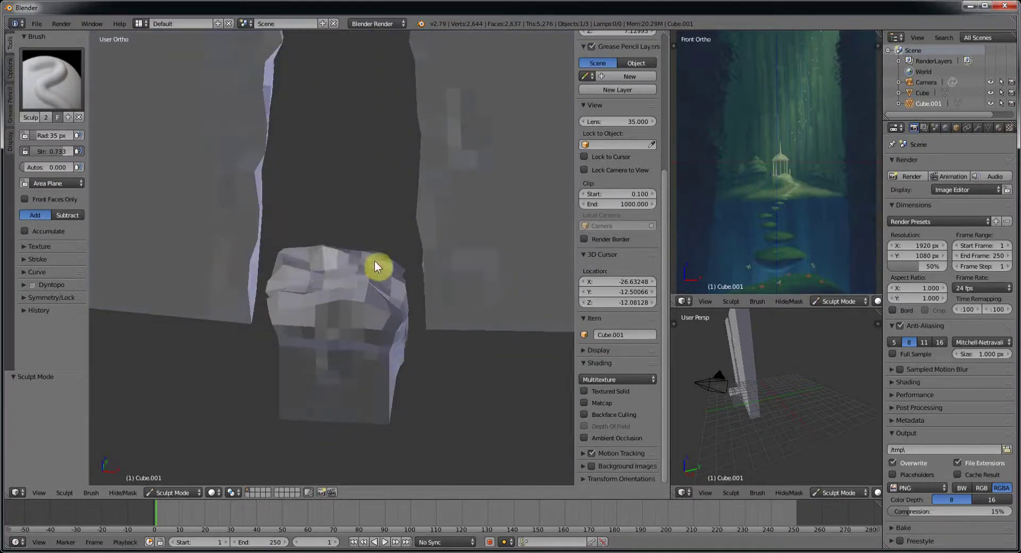
pyautogui.moveTo(262, 279); pyautogui.dragTo(336, 292, button='middle')
pyautogui.moveTo(318, 234)
pyautogui.mouseDown(button='middle')
pyautogui.moveTo(242, 224)
pyautogui.moveTo(215, 244)
pyautogui.mouseUp(button='middle')
pyautogui.moveTo(347, 303); pyautogui.dragTo(382, 313, button='middle')
pyautogui.scroll(2, 346, 341)
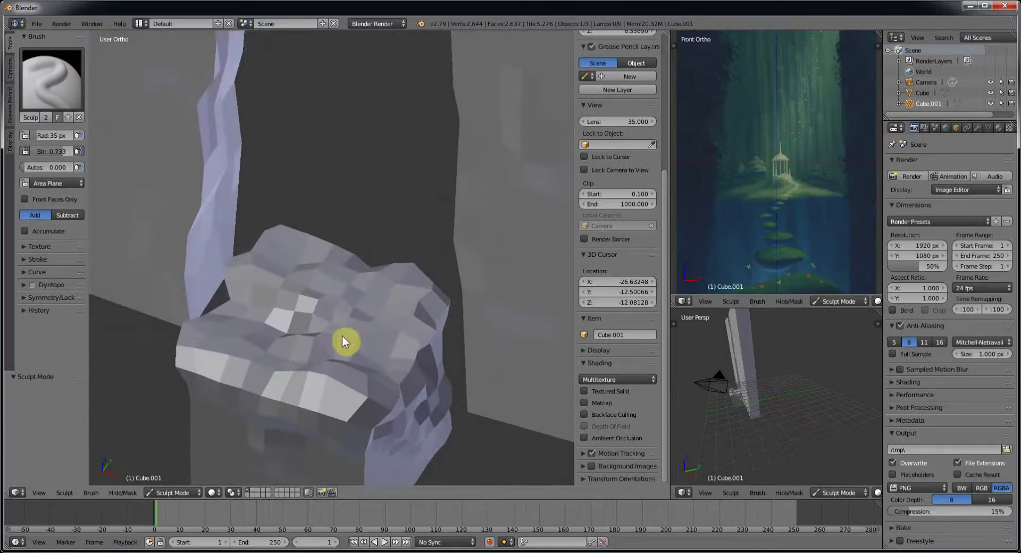
pyautogui.moveTo(410, 359); pyautogui.dragTo(155, 271, button='middle')
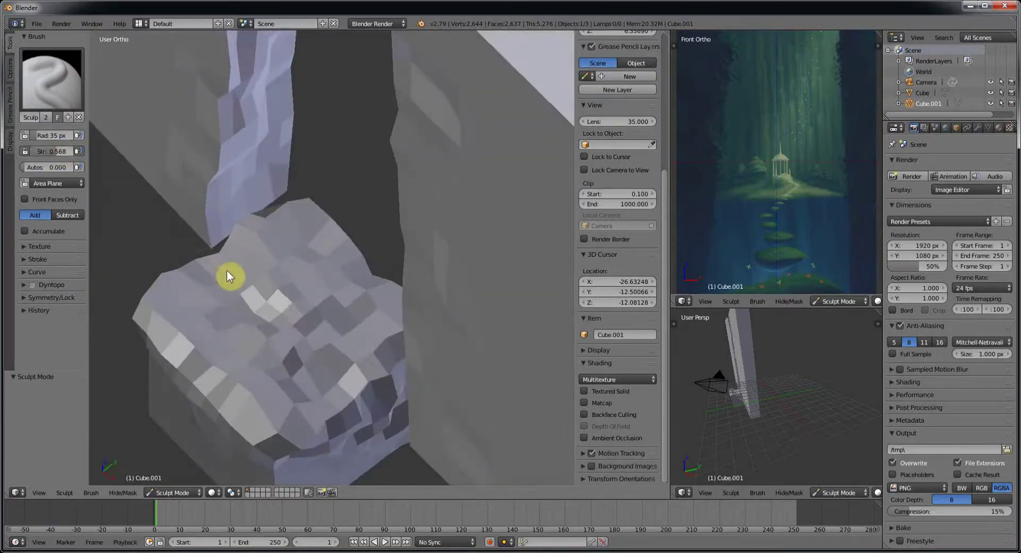
pyautogui.moveTo(260, 304); pyautogui.dragTo(414, 317, button='middle')
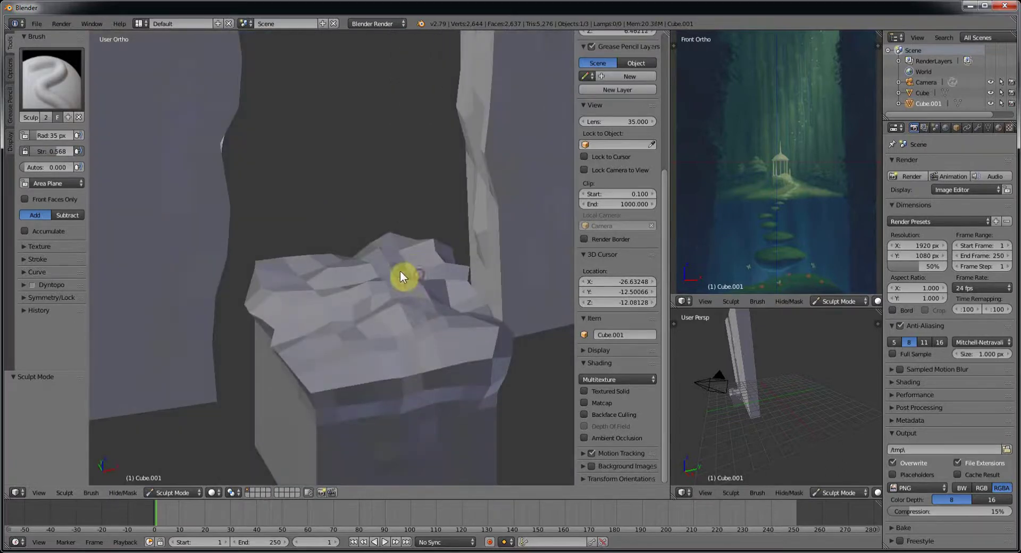
pyautogui.moveTo(400, 270); pyautogui.dragTo(288, 264, button='middle')
pyautogui.scroll(-2, 426, 312)
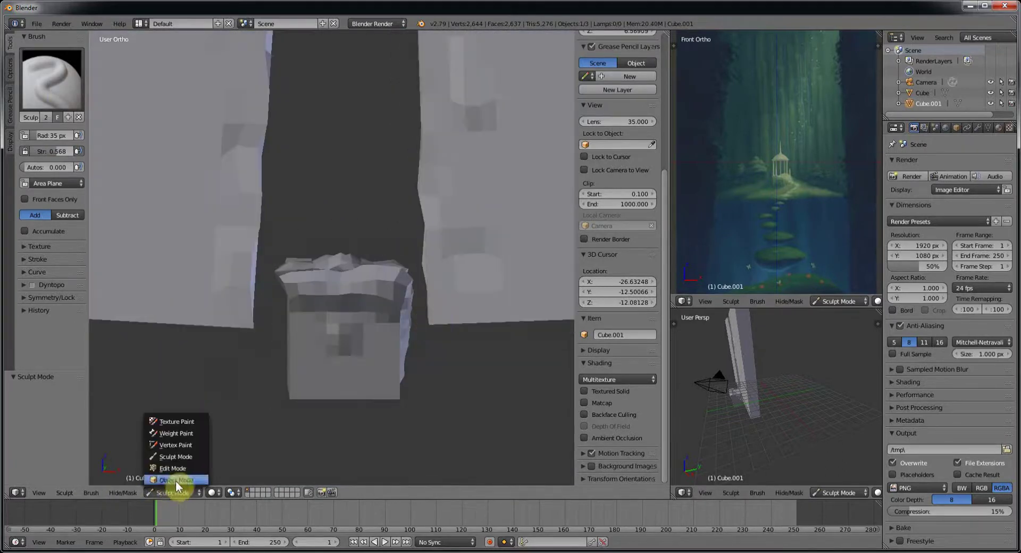
# Toggle Edit Mode to clear the selection, return to Object Mode, and zoom out
pyautogui.click(175, 481)
pyautogui.press('Tab')
pyautogui.moveTo(341, 319)
pyautogui.mouseDown(button='middle')
pyautogui.moveTo(406, 301)
pyautogui.moveTo(378, 303)
pyautogui.mouseUp(button='middle')
pyautogui.scroll(-3, 426, 306)
pyautogui.press('a')
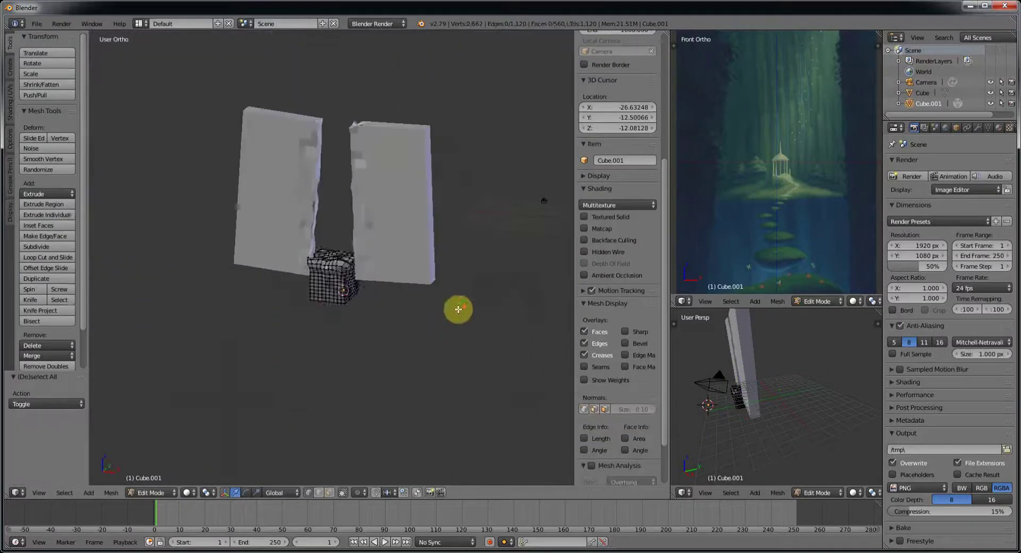
pyautogui.press('Tab')
pyautogui.scroll(-3, 456, 266)
# Move the camera to frame both walls, trying Orthographic before keeping the Perspective lens
pyautogui.moveTo(453, 228); pyautogui.dragTo(397, 295)
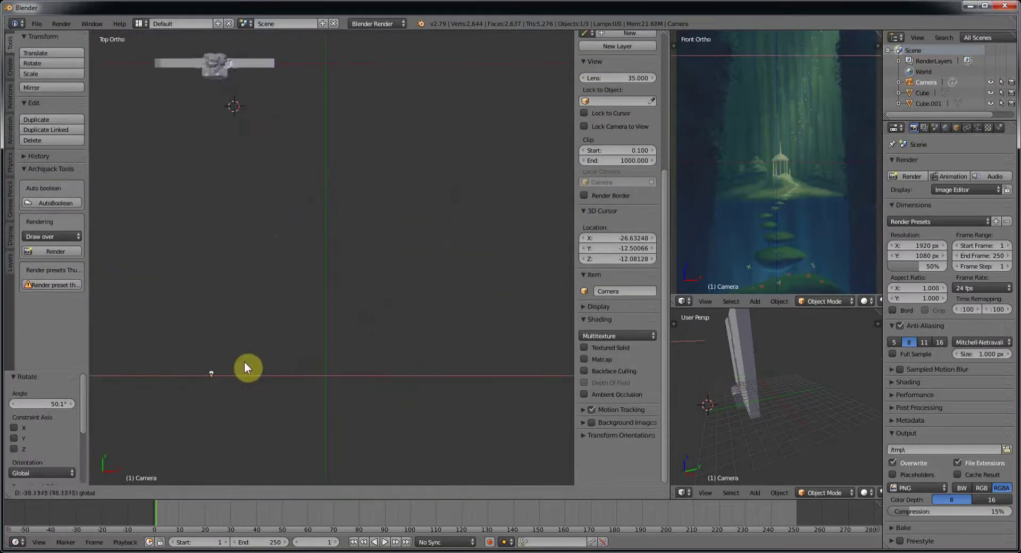
pyautogui.press('KP_0')
pyautogui.moveTo(353, 206)
pyautogui.mouseDown()
pyautogui.moveTo(234, 85)
pyautogui.moveTo(280, 232)
pyautogui.mouseUp()
pyautogui.keyDown('ctrl'); pyautogui.scroll(-6, 955, 191); pyautogui.keyUp('ctrl')
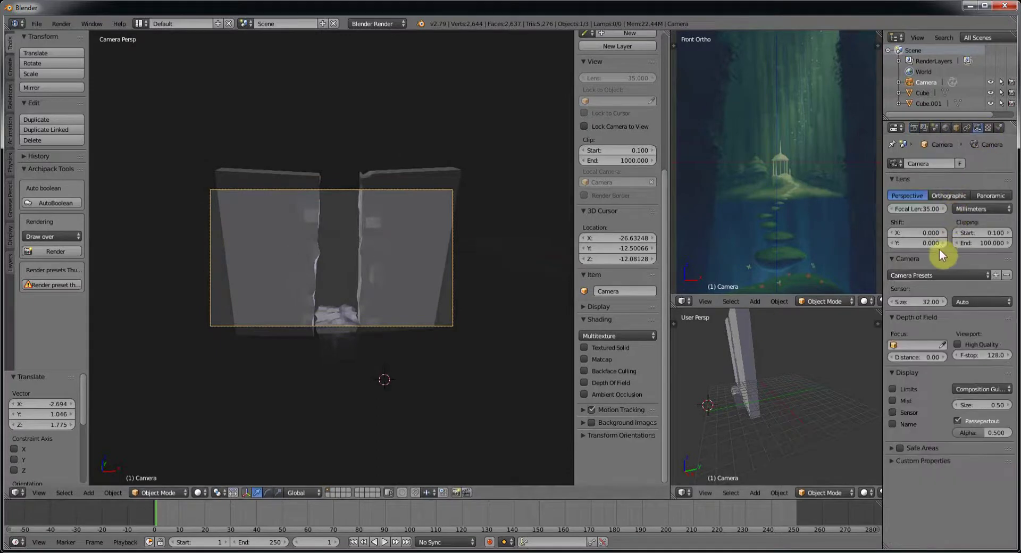
pyautogui.click(953, 196)
pyautogui.click(918, 199)
# Deselect the camera and select the sculpted rock
pyautogui.press('a')
pyautogui.moveTo(308, 374)
pyautogui.mouseDown(button='middle')
pyautogui.moveTo(314, 189)
pyautogui.moveTo(296, 271)
pyautogui.mouseUp(button='middle')
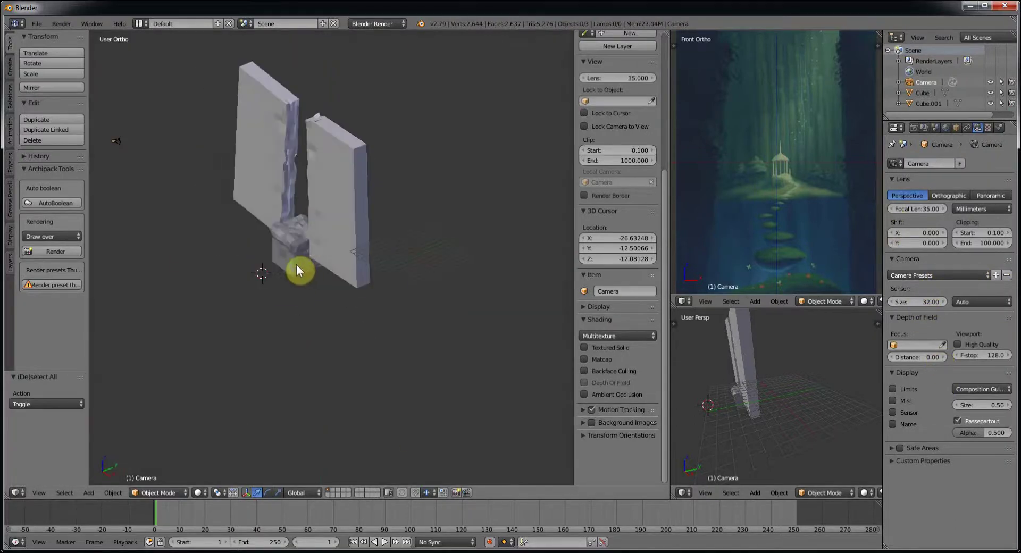
pyautogui.rightClick(297, 269)
# Shrink the rock's whole mesh slightly in Edit Mode with wireframe shading
pyautogui.click(158, 492)
pyautogui.click(160, 457)
pyautogui.scroll(5, 223, 296)
pyautogui.scroll(1, 155, 310)
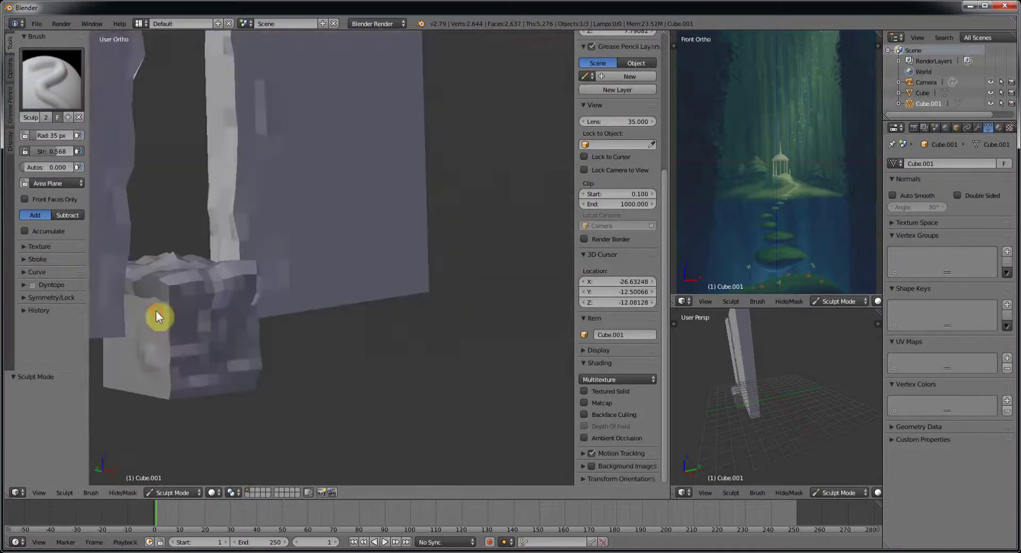
pyautogui.press('Tab')
pyautogui.press('KP_1')
pyautogui.press('z')
pyautogui.press('a')
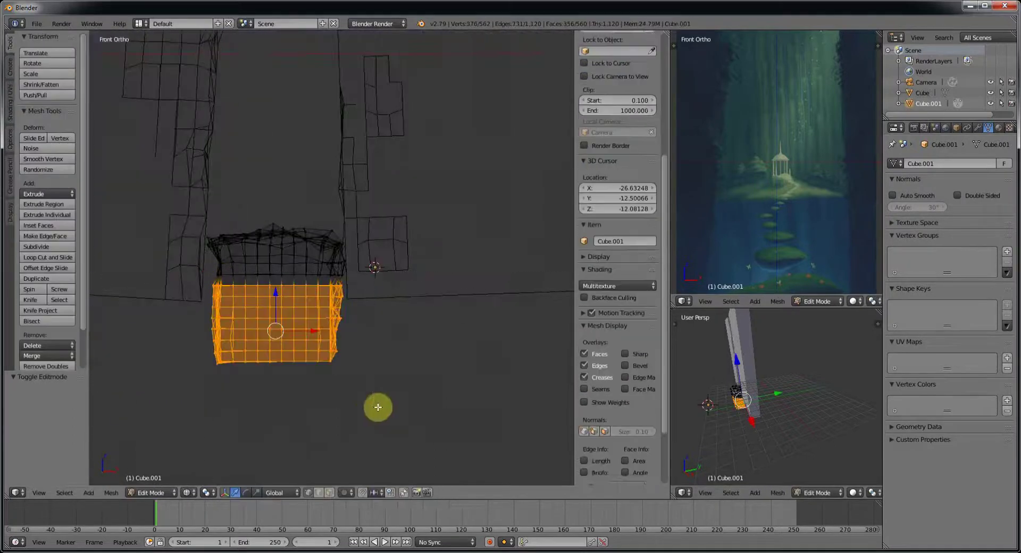
pyautogui.press('s')
pyautogui.click(353, 350)
# Box-select the rock's bottom strip and scale it inward to taper the base
pyautogui.press('b')
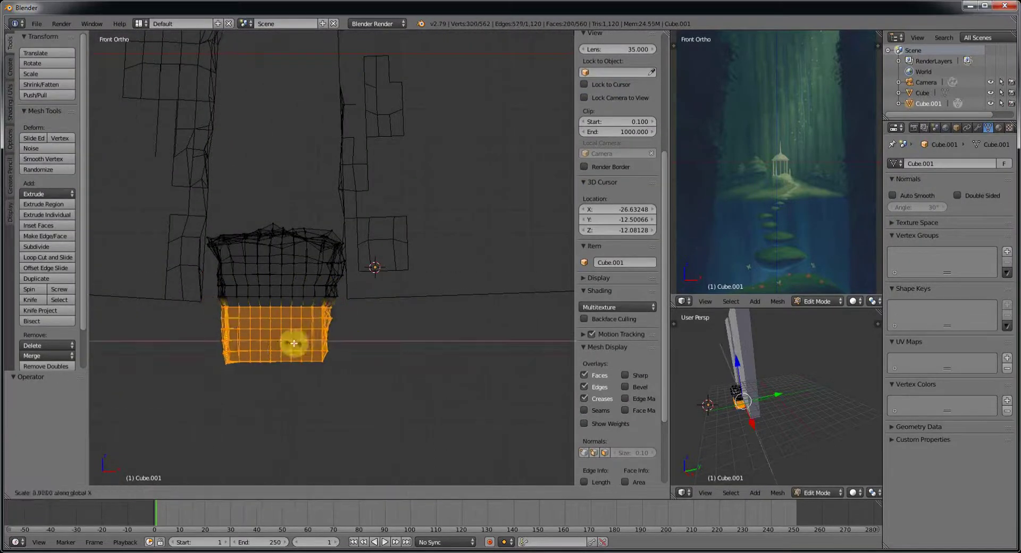
pyautogui.press('a')
pyautogui.press('b')
pyautogui.moveTo(218, 346); pyautogui.dragTo(321, 367)
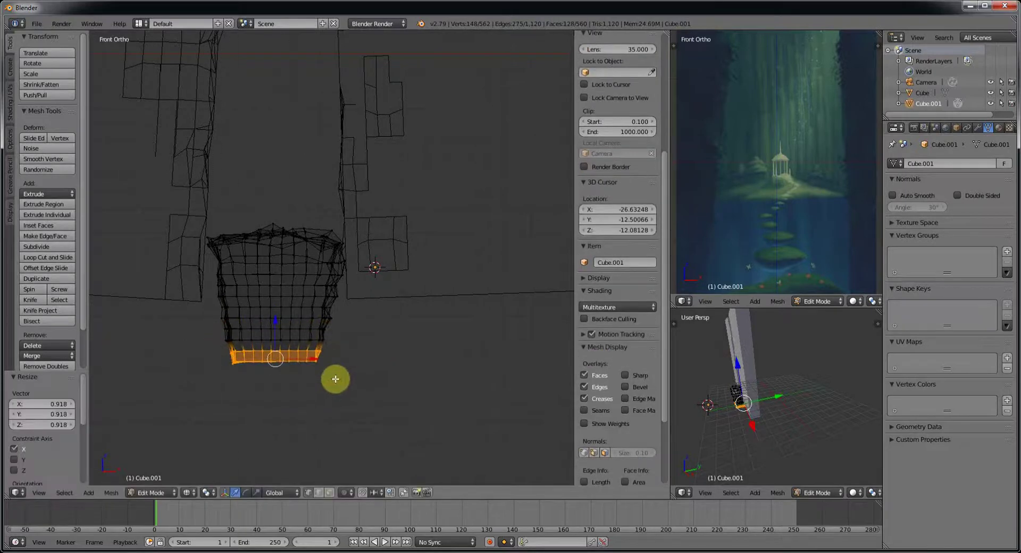
pyautogui.click(303, 364)
pyautogui.press('z')
# Sculpt craggy detail onto the rock's sides
pyautogui.click(173, 492)
pyautogui.click(166, 456)
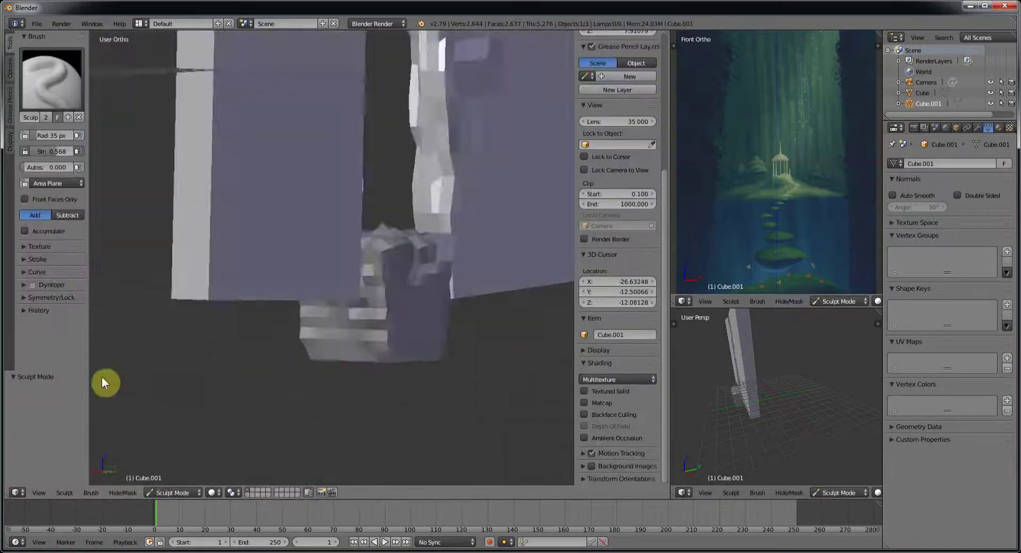
pyautogui.moveTo(101, 376)
pyautogui.mouseDown(button='middle')
pyautogui.moveTo(338, 309)
pyautogui.moveTo(327, 296)
pyautogui.moveTo(366, 375)
pyautogui.moveTo(271, 302)
pyautogui.mouseUp(button='middle')
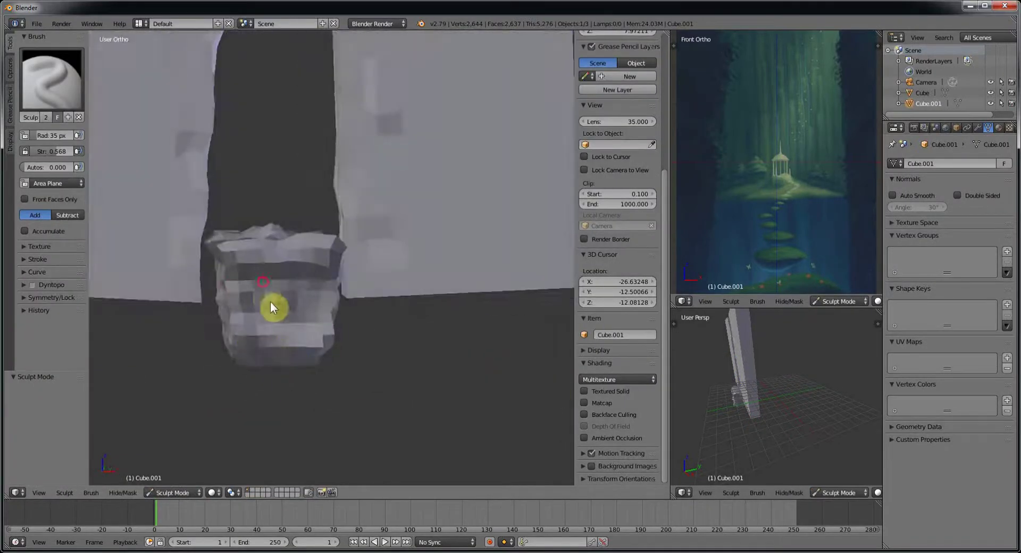
pyautogui.moveTo(243, 359)
pyautogui.mouseDown(button='middle')
pyautogui.moveTo(398, 383)
pyautogui.moveTo(302, 286)
pyautogui.mouseUp(button='middle')
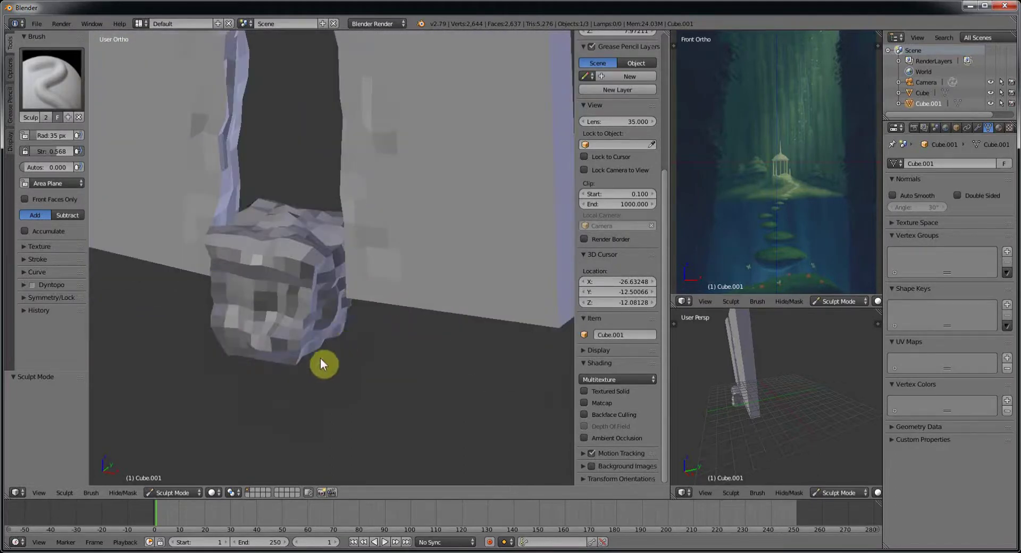
pyautogui.moveTo(322, 359)
pyautogui.mouseDown(button='middle')
pyautogui.moveTo(336, 304)
pyautogui.moveTo(327, 366)
pyautogui.moveTo(368, 298)
pyautogui.mouseUp(button='middle')
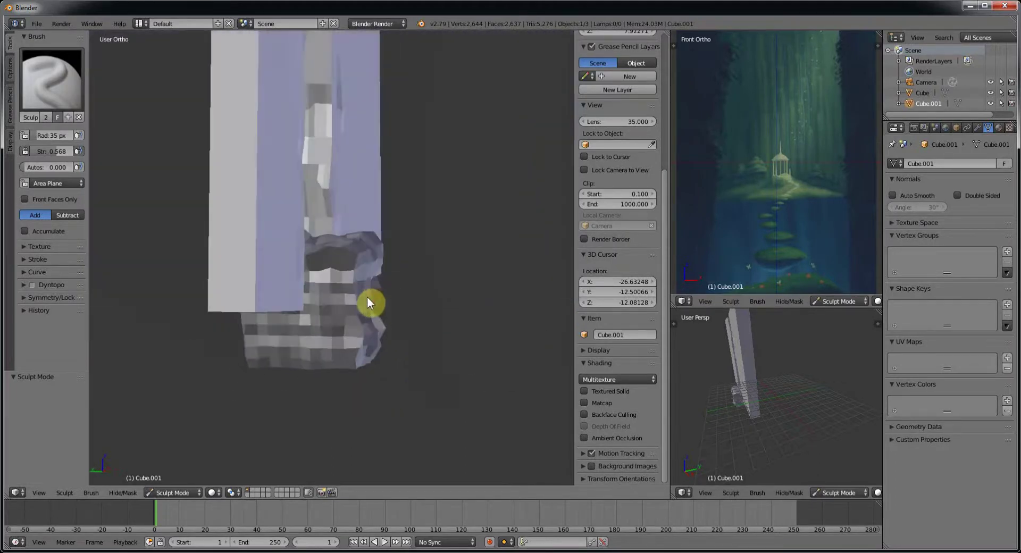
pyautogui.moveTo(358, 351)
pyautogui.mouseDown(button='middle')
pyautogui.moveTo(227, 292)
pyautogui.moveTo(183, 489)
pyautogui.moveTo(296, 419)
pyautogui.moveTo(386, 253)
pyautogui.moveTo(371, 344)
pyautogui.moveTo(341, 192)
pyautogui.moveTo(434, 288)
pyautogui.moveTo(451, 269)
pyautogui.mouseUp(button='middle')
pyautogui.press('Tab')
# Duplicate the rock, move the copy along Y, and scale it to 0.687
pyautogui.press('Tab')
pyautogui.hotkey('shift', 'd')
pyautogui.press('KP_1')
pyautogui.click(362, 276)
pyautogui.press('Tab')
pyautogui.press('s')
pyautogui.click(296, 182)
# Duplicate the smaller rock and slide the copy along the Y axis
pyautogui.press('Tab')
pyautogui.moveTo(458, 319); pyautogui.dragTo(488, 353, button='middle')
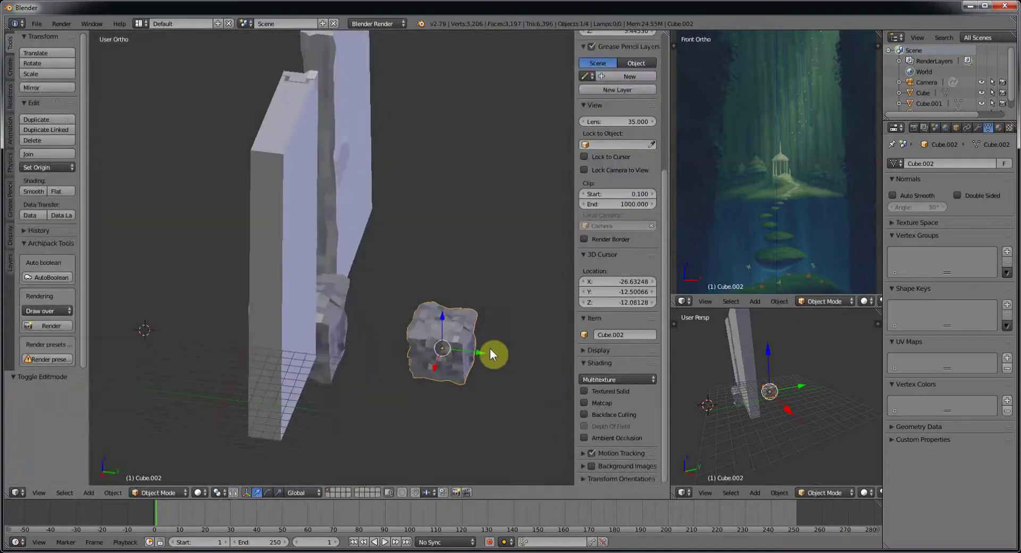
pyautogui.hotkey('shift', 'd')
pyautogui.press('y')
pyautogui.click(381, 313)
pyautogui.press('Tab')
pyautogui.moveTo(380, 313)
pyautogui.mouseDown(button='middle')
pyautogui.moveTo(489, 311)
pyautogui.moveTo(376, 297)
pyautogui.moveTo(389, 297)
pyautogui.mouseUp(button='middle')
pyautogui.press('Tab')
# Rotate the right cliff wall into a new angle
pyautogui.rightClick(529, 282)
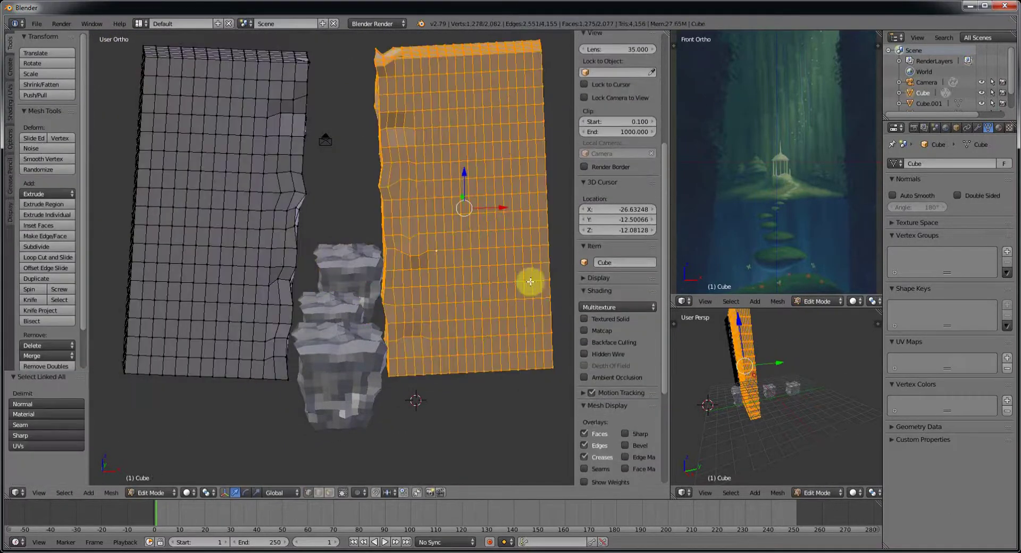
pyautogui.press('r')
pyautogui.click(502, 192)
pyautogui.moveTo(501, 191); pyautogui.dragTo(489, 295, button='middle')
pyautogui.press('KP_7')
# Select the second stepping stone, then the camera, and frame the whole scene
pyautogui.rightClick(314, 326)
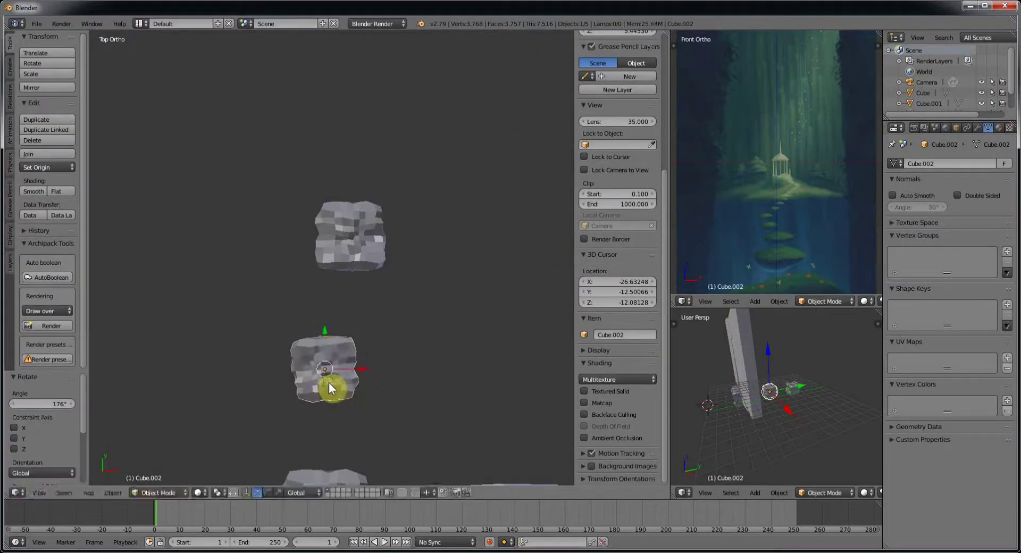
pyautogui.press('a')
pyautogui.moveTo(360, 263); pyautogui.dragTo(394, 208, button='middle')
pyautogui.rightClick(393, 208)
pyautogui.press('KP_0')
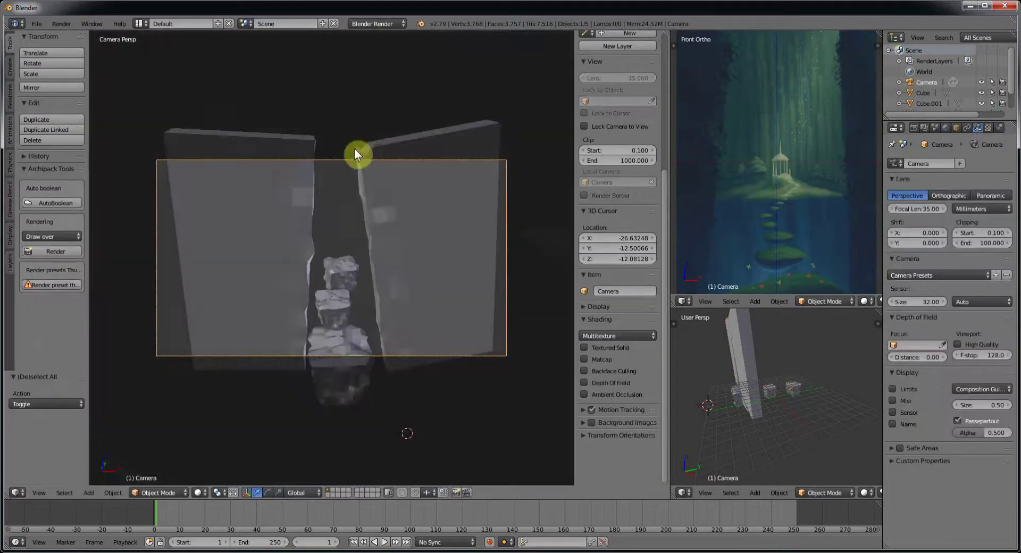
pyautogui.moveTo(355, 149); pyautogui.dragTo(389, 265, button='middle')
pyautogui.press('Home')
# Try adjusting the camera's height along Z, then return to the front view
pyautogui.press('KP_0')
pyautogui.press('g')
pyautogui.press('z')
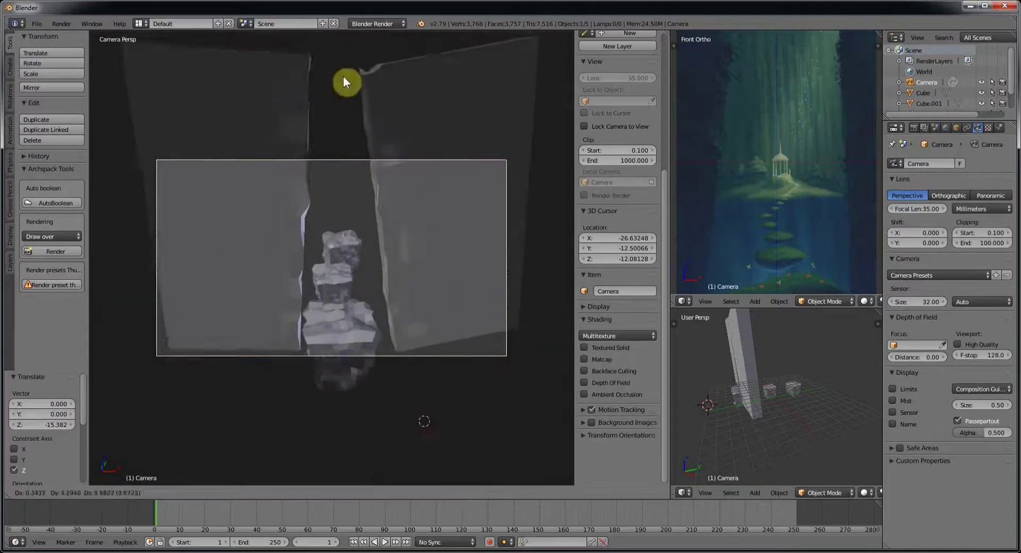
pyautogui.press('Escape')
pyautogui.press('KP_1')
# Shift all of the lower rock's geometry 0.750 along X in Edit Mode
pyautogui.moveTo(333, 360); pyautogui.dragTo(354, 323, button='middle')
pyautogui.rightClick(354, 323)
pyautogui.scroll(2, 354, 323)
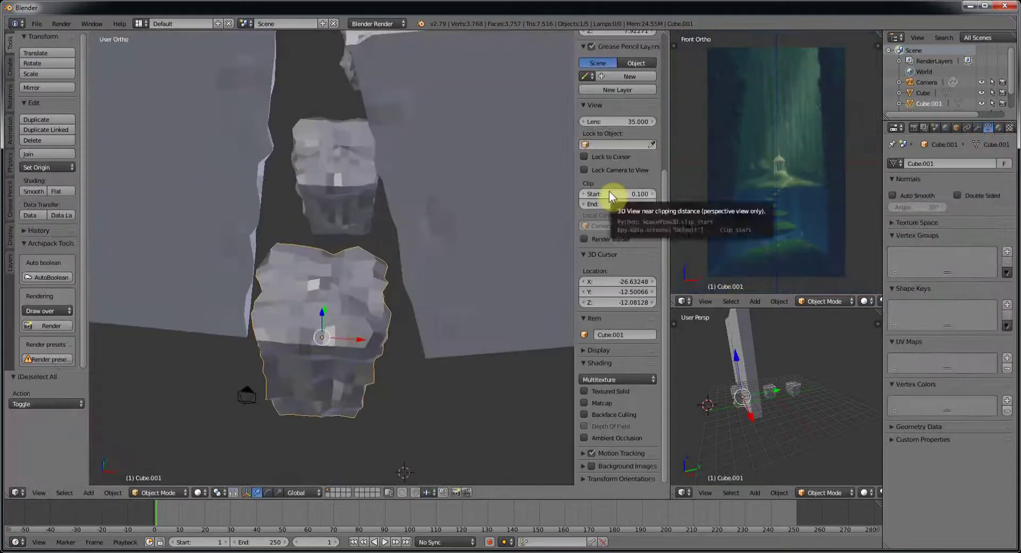
pyautogui.moveTo(438, 252)
pyautogui.mouseDown(button='middle')
pyautogui.moveTo(317, 313)
pyautogui.moveTo(342, 380)
pyautogui.mouseUp(button='middle')
pyautogui.press('Tab')
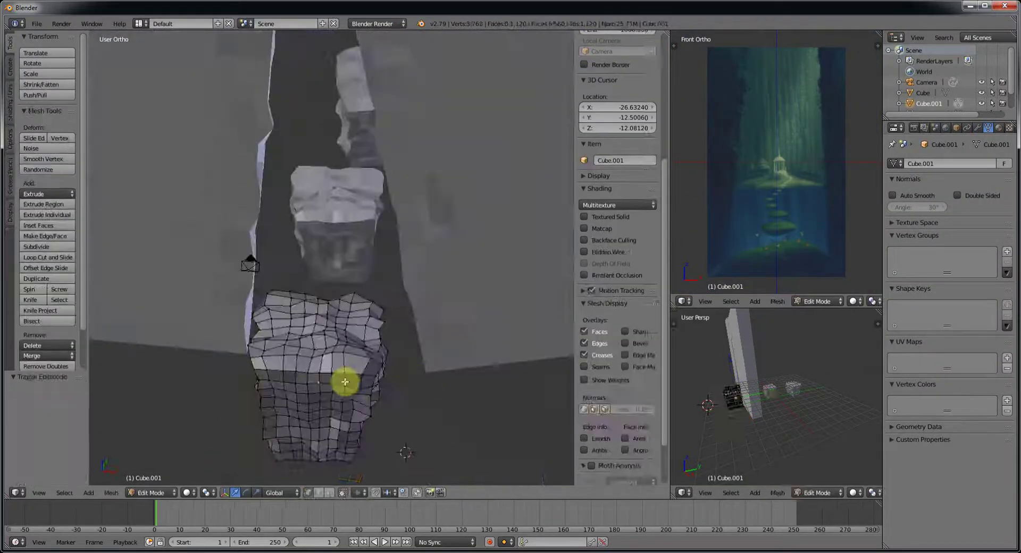
pyautogui.press('a')
pyautogui.press('g')
pyautogui.press('x')
pyautogui.click(468, 383)
# Separate the stone into its own object and move it along Y
pyautogui.press('p')
pyautogui.click(339, 242)
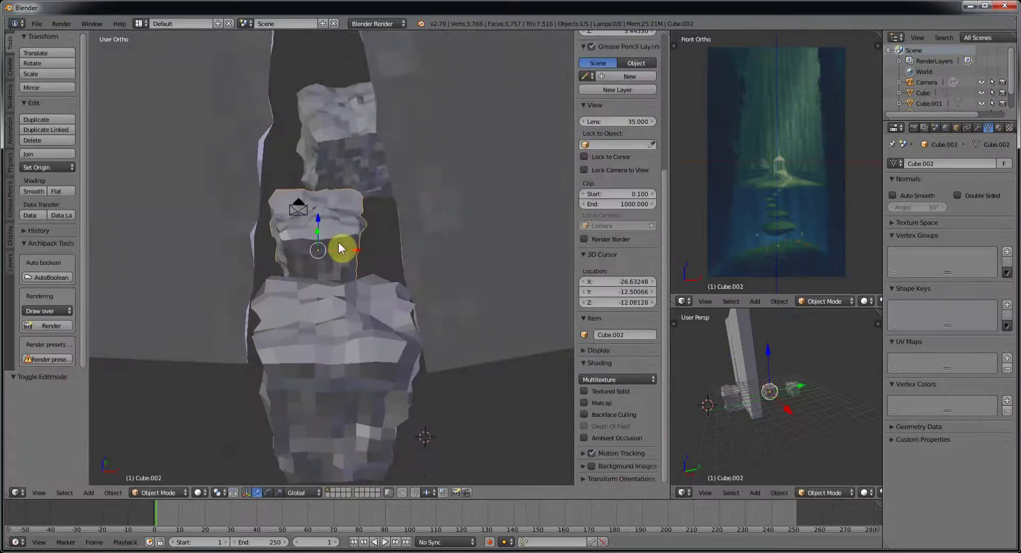
pyautogui.press('Tab')
pyautogui.scroll(-4, 339, 241)
pyautogui.rightClick(148, 335)
pyautogui.press('g')
pyautogui.press('y')
pyautogui.click(303, 299)
pyautogui.moveTo(302, 299); pyautogui.dragTo(274, 392, button='middle')
# Add two more stone copies placed in a line along the X axis
pyautogui.hotkey('shift', 'd')
pyautogui.press('x')
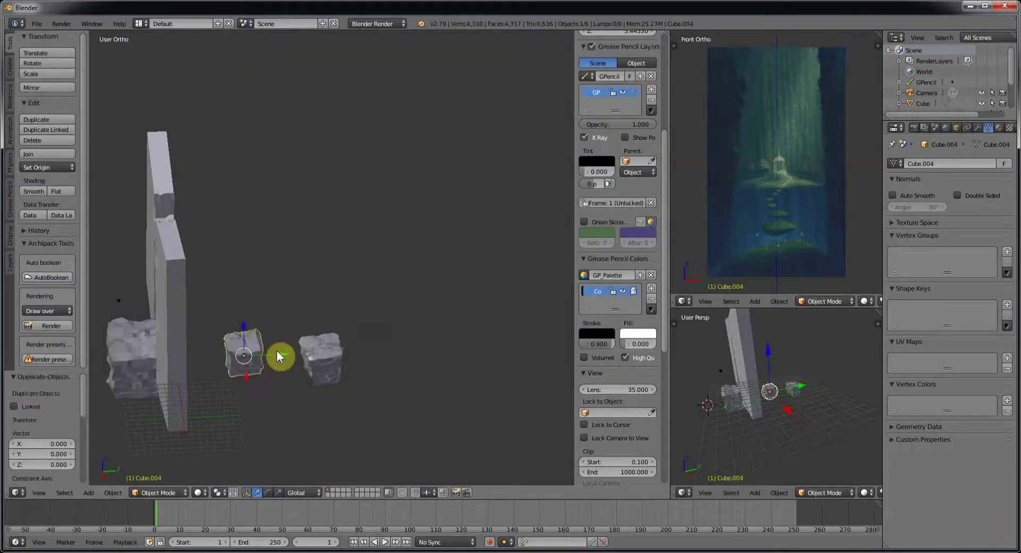
pyautogui.click(276, 353)
pyautogui.moveTo(306, 351)
pyautogui.mouseDown(button='middle')
pyautogui.moveTo(302, 422)
pyautogui.moveTo(360, 344)
pyautogui.mouseUp(button='middle')
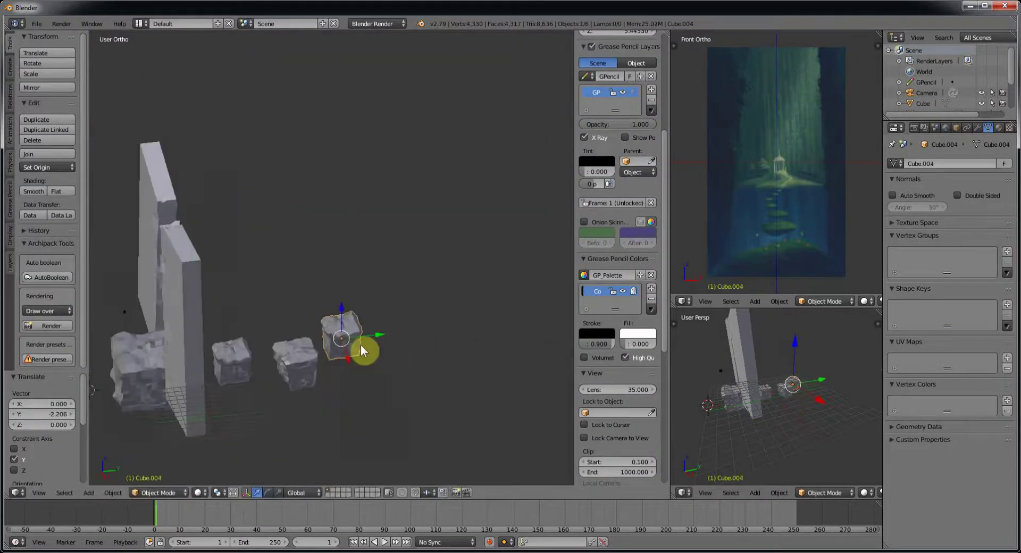
pyautogui.hotkey('shift', 'd')
pyautogui.press('x')
pyautogui.click(414, 325)
# From the top view, move the newest stone along the Y axis
pyautogui.press('KP_7')
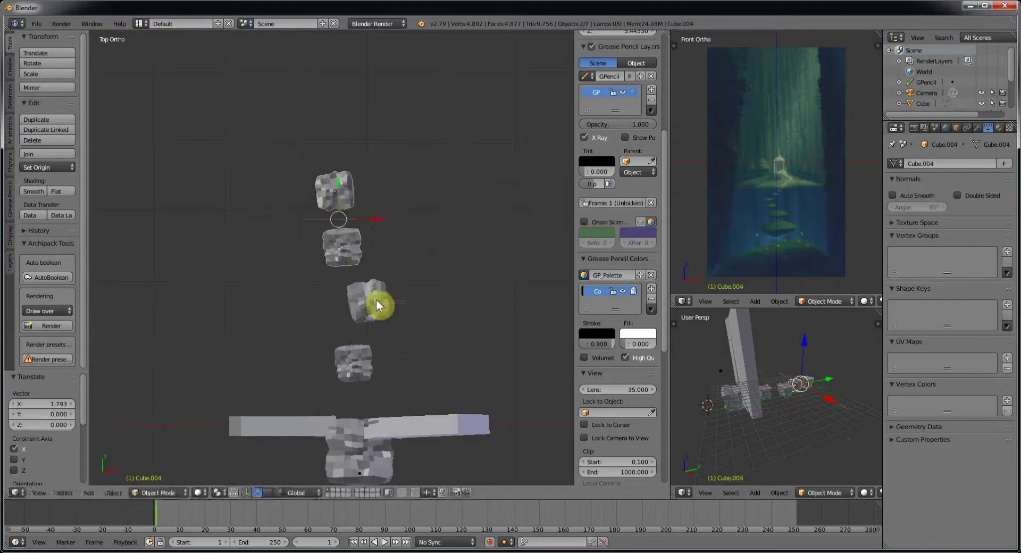
pyautogui.press('g')
pyautogui.press('y')
pyautogui.click(349, 241)
pyautogui.moveTo(349, 241); pyautogui.dragTo(397, 308, button='middle')
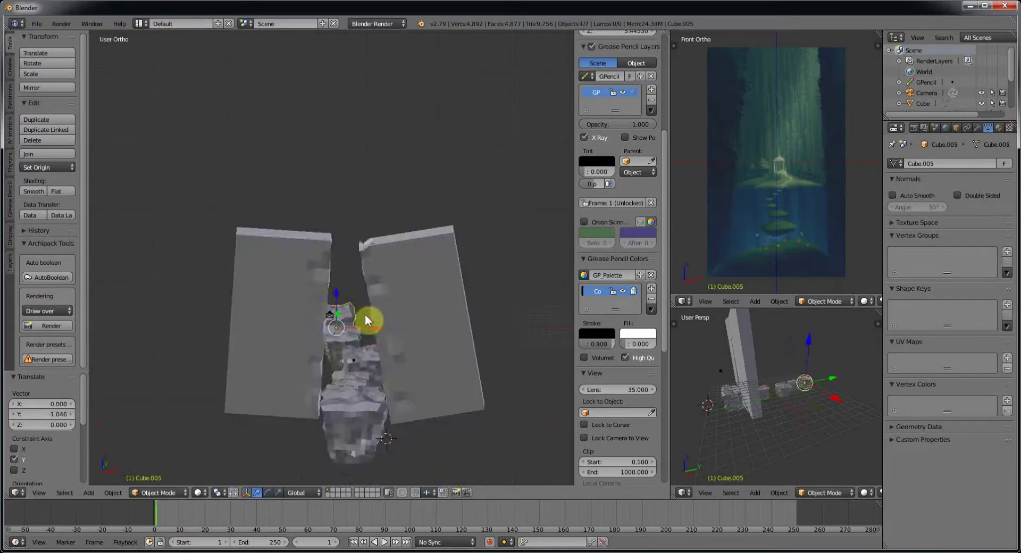
# Duplicate the last stone and place the copy at the row's end along Y
pyautogui.moveTo(438, 348); pyautogui.dragTo(462, 376, button='middle')
pyautogui.rightClick(418, 347)
pyautogui.hotkey('shift', 'd')
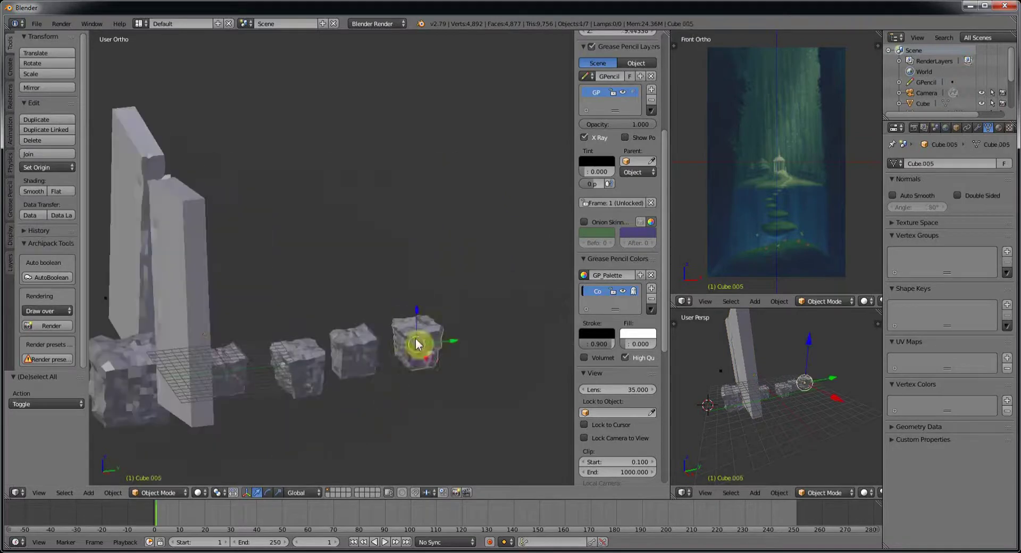
pyautogui.press('y')
pyautogui.click(424, 416)
pyautogui.press('KP_7')
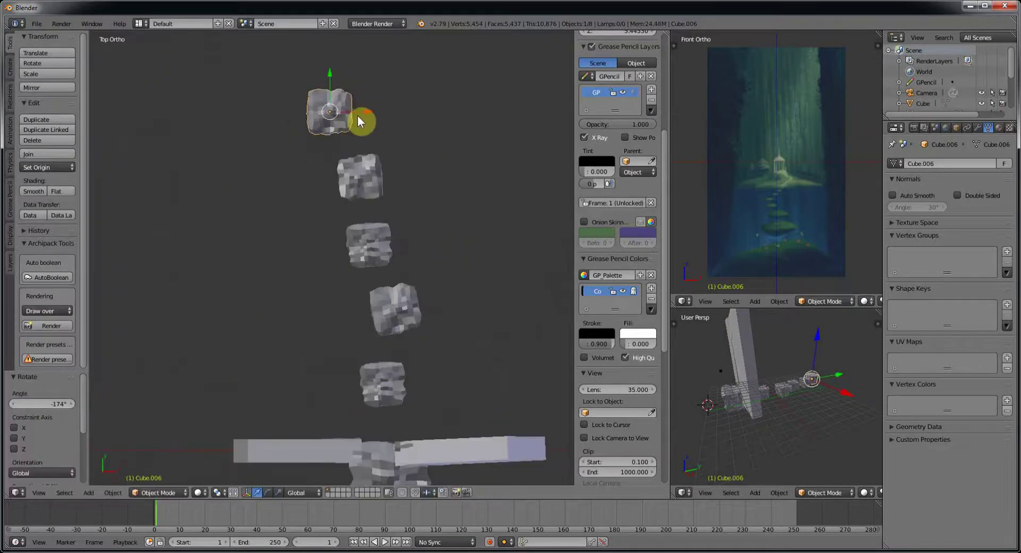
# Duplicate the new stone's geometry in Edit Mode, then deselect everything
pyautogui.press('Tab')
pyautogui.press('a')
pyautogui.press('s')
pyautogui.press('Escape')
pyautogui.hotkey('shift', 'd')
pyautogui.press('Escape')
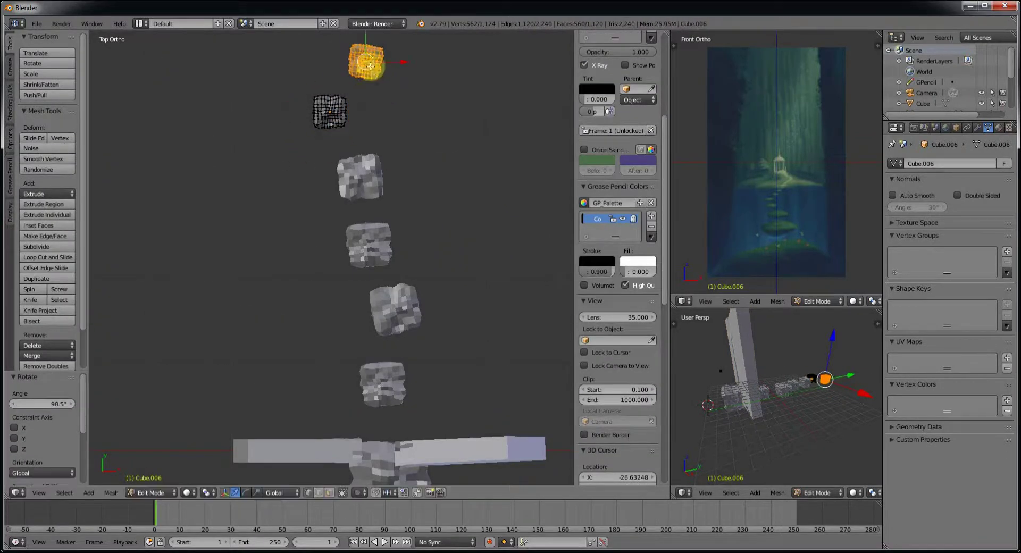
pyautogui.press('Tab')
pyautogui.press('a')
# Check the camera view and save the scene as fantazy1.blend
pyautogui.press('KP_0')
pyautogui.press('KP_7')
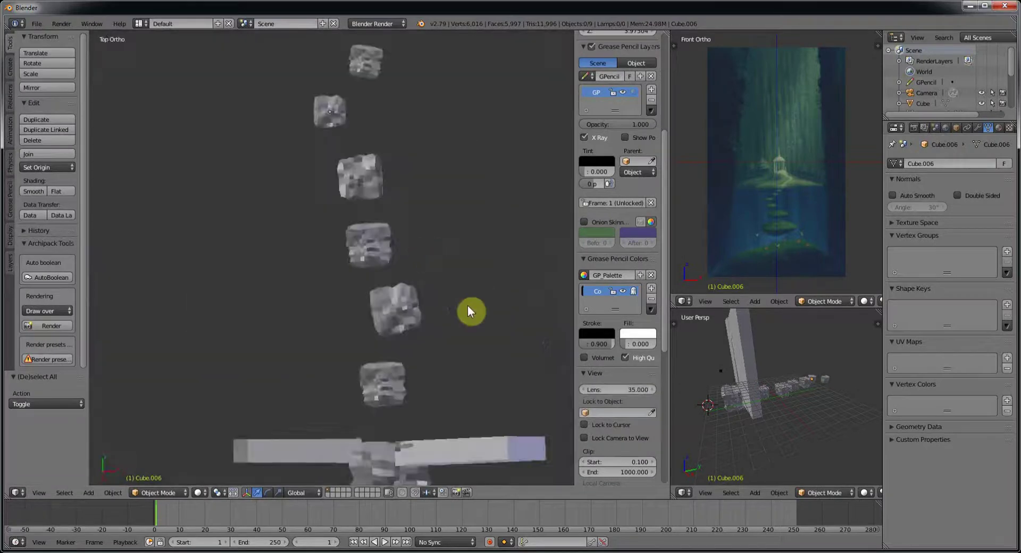
pyautogui.hotkey('ctrl', 's')
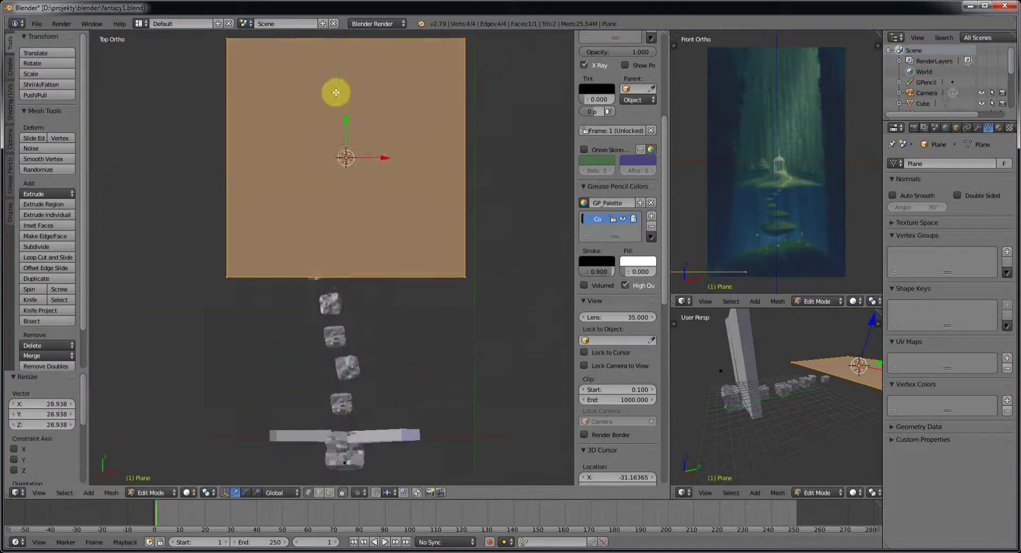
# Give the plane a Solidify modifier with a large thickness value
pyautogui.click(978, 128)
pyautogui.click(949, 163)
pyautogui.click(802, 416)
pyautogui.doubleClick(935, 211)
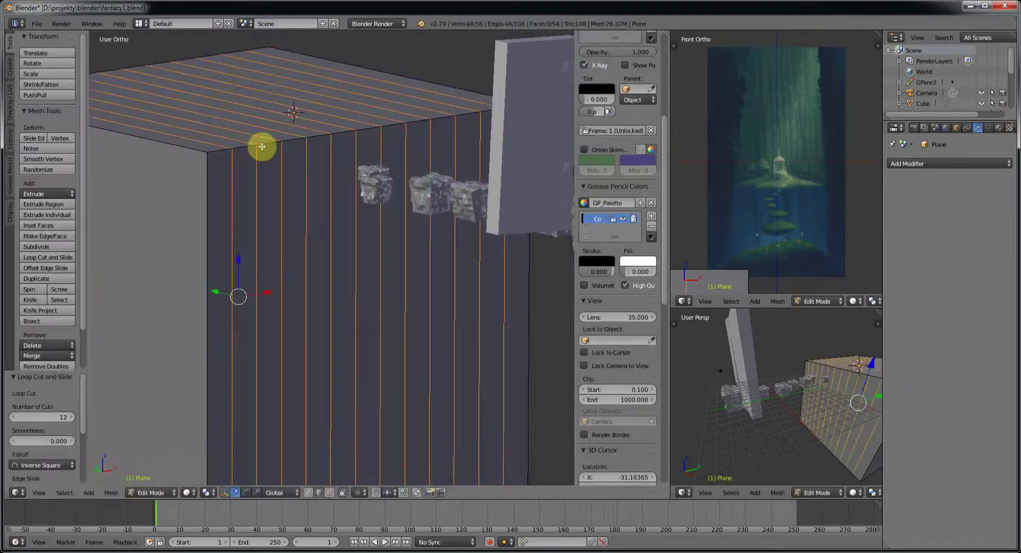
# Add evenly spaced vertical loop cuts across the block
pyautogui.hotkey('ctrl', 'r')
pyautogui.scroll(-1, 213, 245)
pyautogui.click(213, 246)
pyautogui.rightClick(213, 246)
# Switch the block to Sculpt Mode and enlarge the brush radius
pyautogui.click(173, 493)
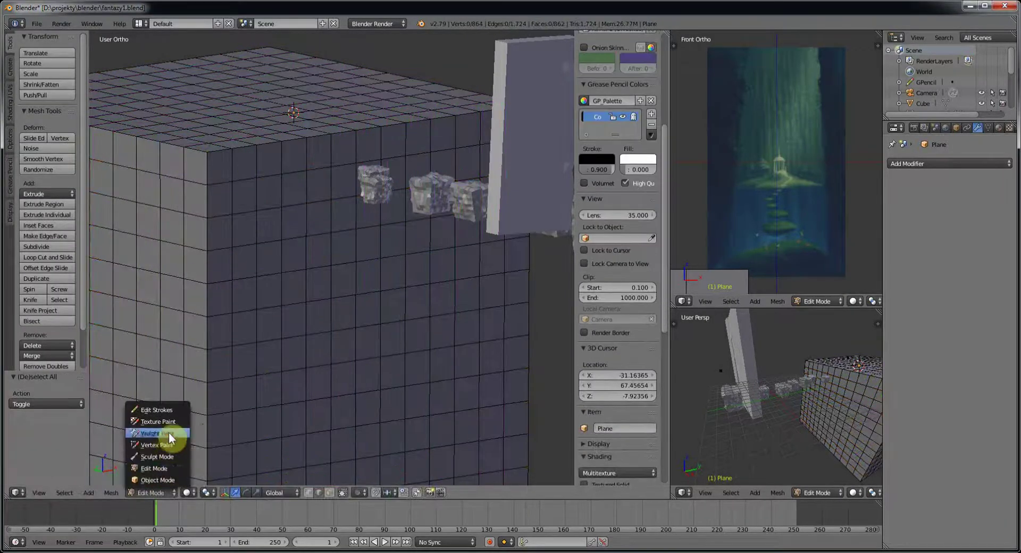
pyautogui.click(201, 440)
pyautogui.moveTo(301, 182)
pyautogui.mouseDown(button='middle')
pyautogui.moveTo(242, 326)
pyautogui.moveTo(394, 310)
pyautogui.moveTo(541, 360)
pyautogui.mouseUp(button='middle')
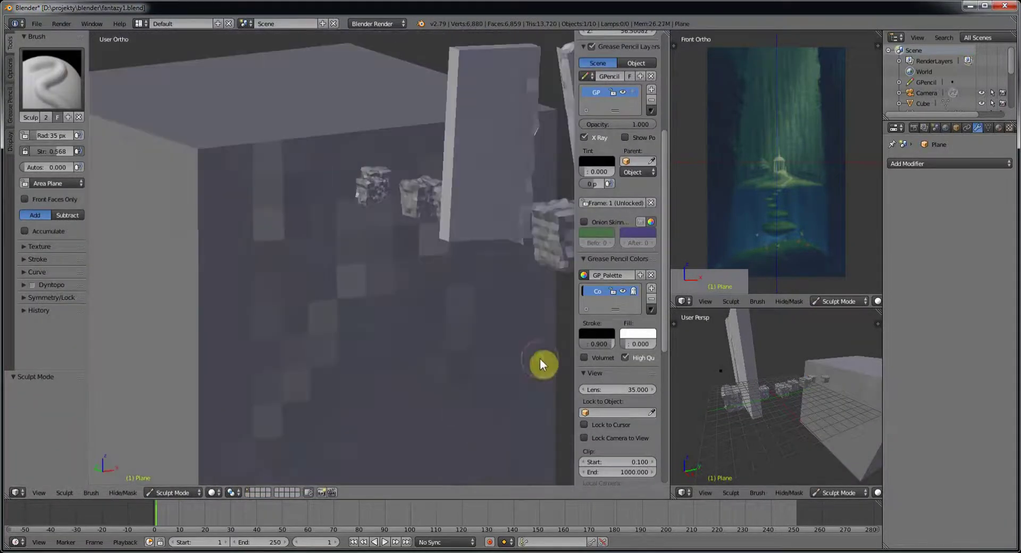
pyautogui.click(381, 362)
pyautogui.moveTo(381, 362)
pyautogui.mouseDown(button='middle')
pyautogui.moveTo(401, 168)
pyautogui.moveTo(291, 81)
pyautogui.moveTo(378, 299)
pyautogui.mouseUp(button='middle')
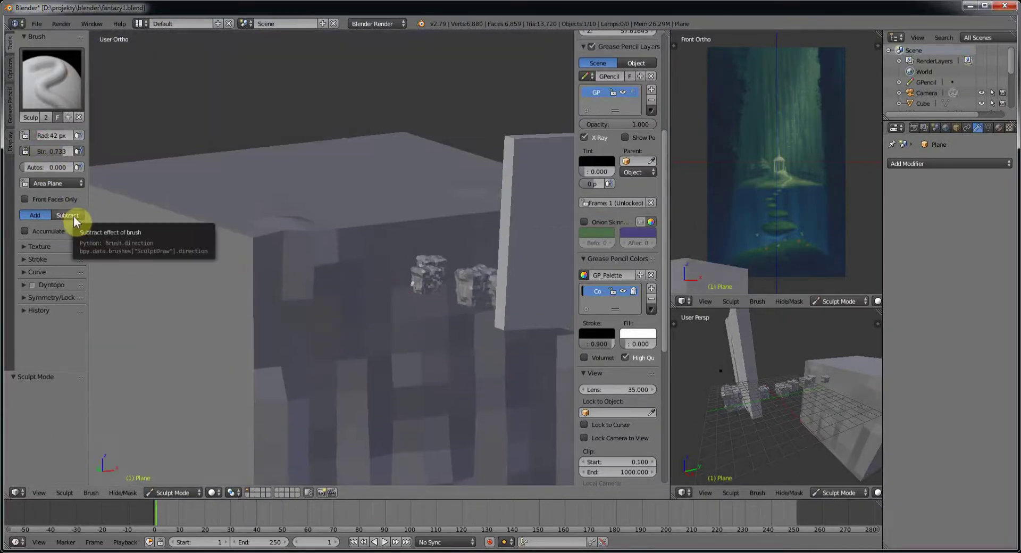
# Sculpt craggy bumps along the top face and edges, then select front faces in Edit Mode
pyautogui.moveTo(292, 319); pyautogui.dragTo(445, 224, button='middle')
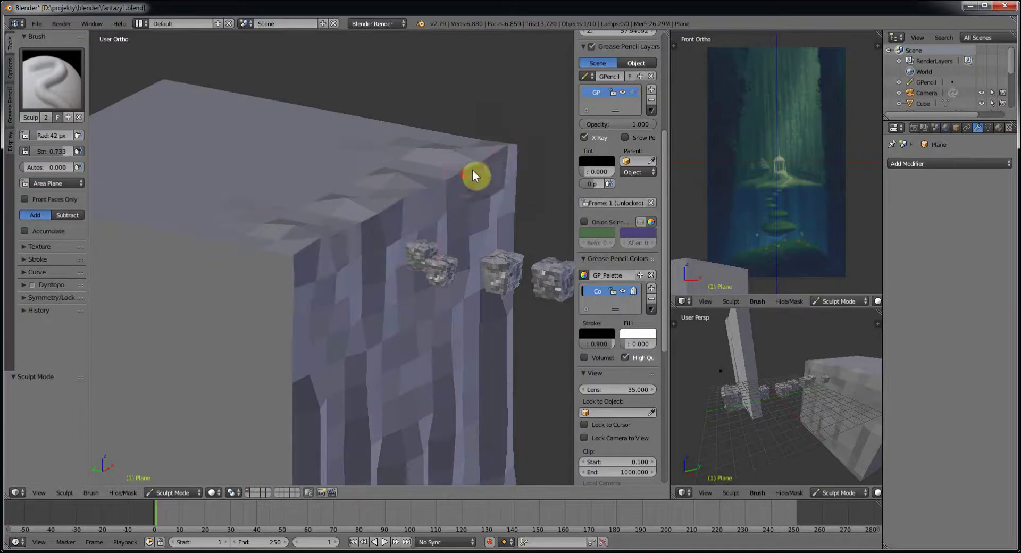
pyautogui.moveTo(472, 175); pyautogui.dragTo(400, 266, button='middle')
pyautogui.moveTo(447, 203); pyautogui.dragTo(443, 373, button='middle')
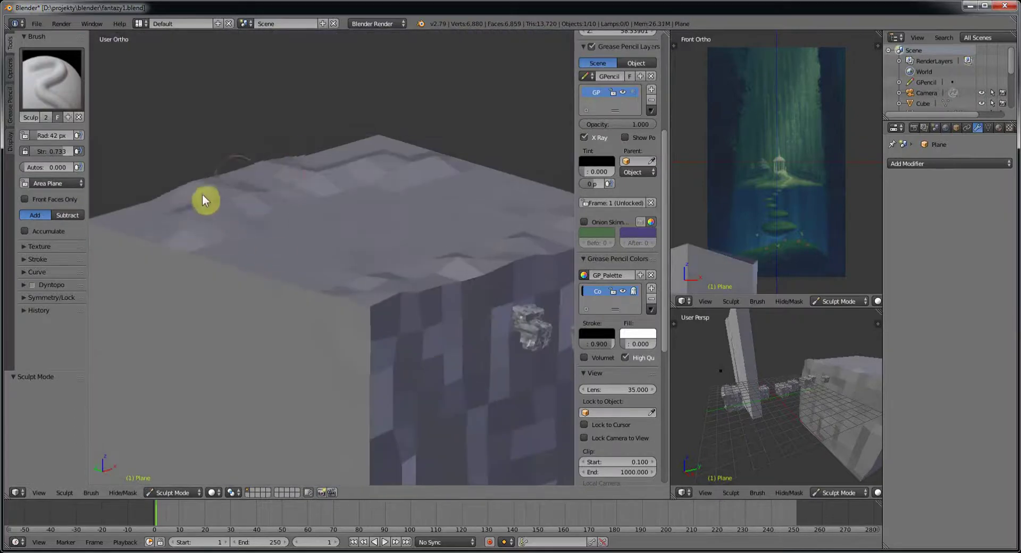
pyautogui.moveTo(203, 201)
pyautogui.mouseDown(button='middle')
pyautogui.moveTo(438, 244)
pyautogui.moveTo(318, 225)
pyautogui.mouseUp(button='middle')
pyautogui.moveTo(509, 306); pyautogui.dragTo(379, 258, button='middle')
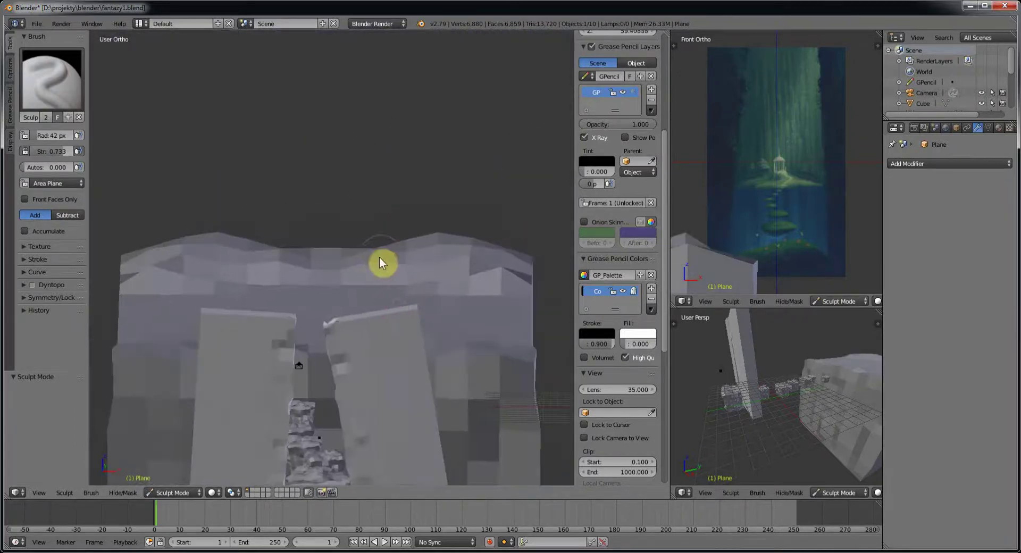
pyautogui.moveTo(323, 302)
pyautogui.mouseDown(button='middle')
pyautogui.moveTo(136, 324)
pyautogui.moveTo(182, 402)
pyautogui.moveTo(466, 399)
pyautogui.moveTo(303, 290)
pyautogui.moveTo(512, 240)
pyautogui.mouseUp(button='middle')
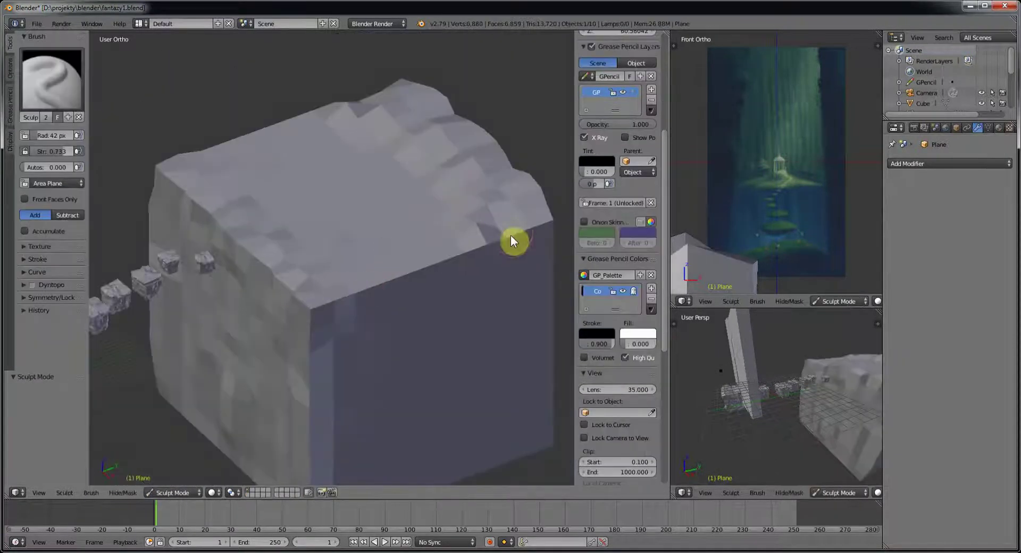
pyautogui.click(167, 473)
pyautogui.moveTo(345, 260); pyautogui.dragTo(451, 262)
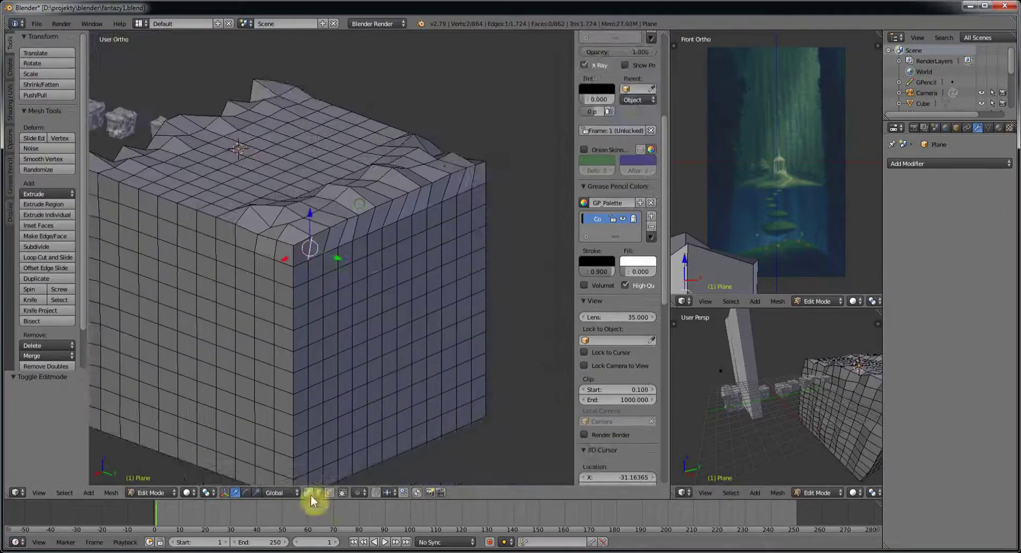
# Extrude the selected front and top-edge faces upward into a tall wall
pyautogui.moveTo(294, 218); pyautogui.dragTo(473, 409)
pyautogui.moveTo(416, 202); pyautogui.dragTo(470, 183)
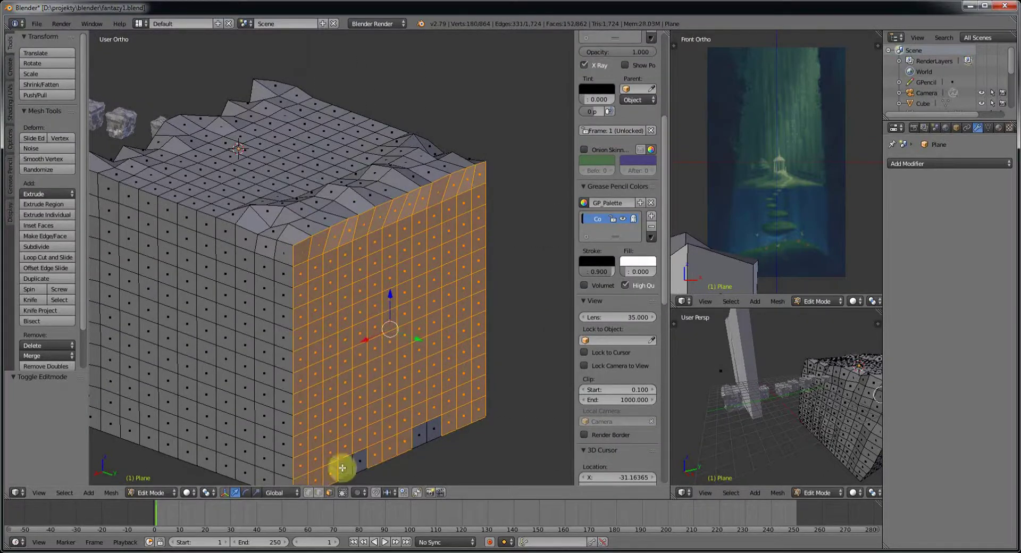
pyautogui.press('e')
pyautogui.click(440, 421)
pyautogui.moveTo(440, 421); pyautogui.dragTo(419, 234, button='middle')
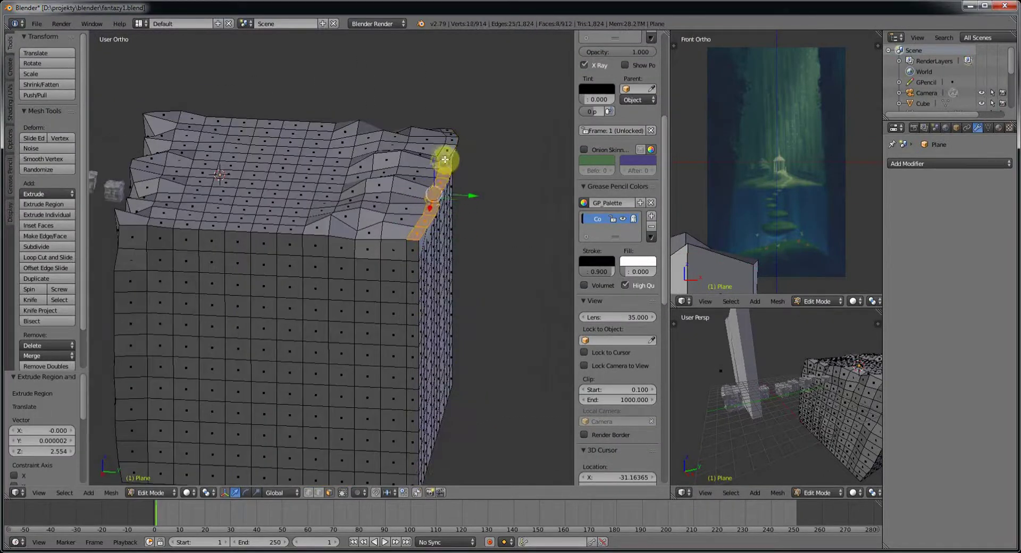
pyautogui.moveTo(445, 160); pyautogui.dragTo(406, 285, button='middle')
pyautogui.press('e')
pyautogui.click(458, 74)
# Rotate the camera to re-aim it and check the view through it
pyautogui.press('KP_0')
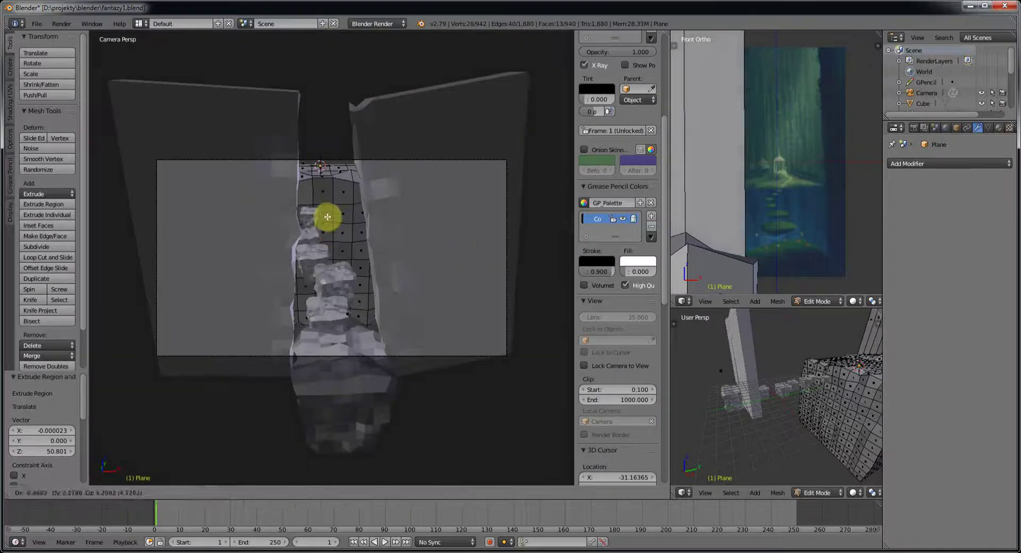
pyautogui.press('Tab')
pyautogui.rightClick(343, 159)
pyautogui.press('KP_3')
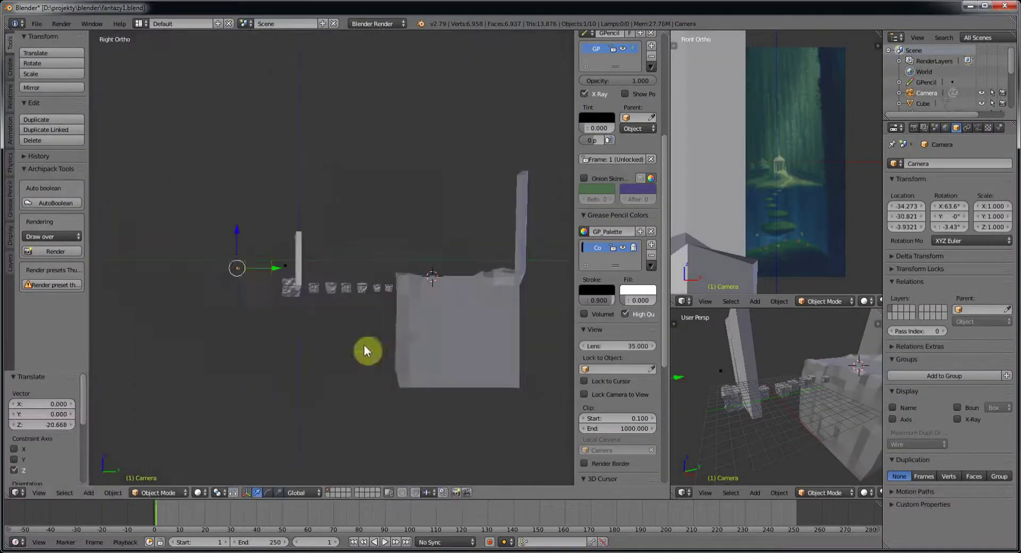
pyautogui.press('r')
pyautogui.click(303, 396)
pyautogui.press('KP_0')
pyautogui.press('g')
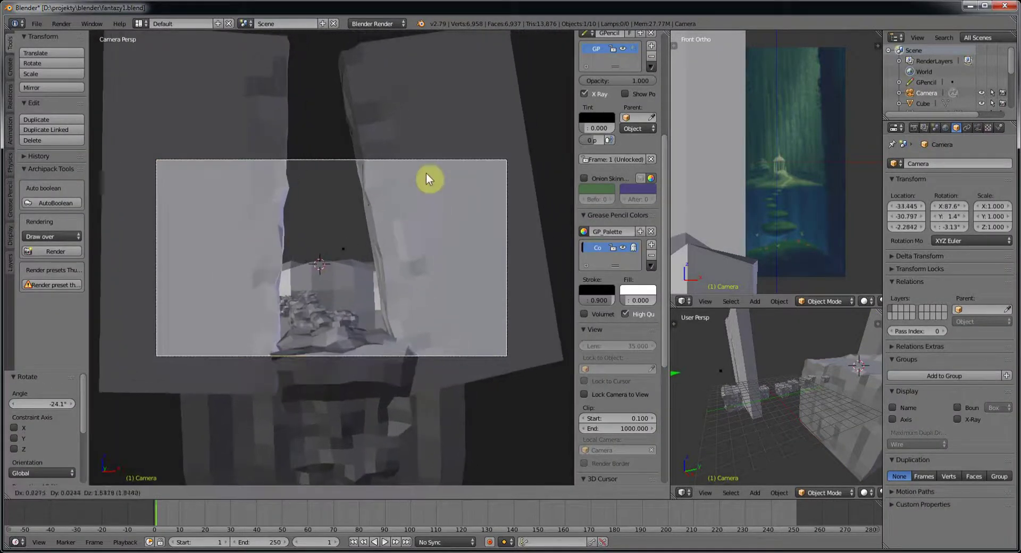
# Add evenly spaced horizontal loop cuts to the wall and sculpt blocky relief
pyautogui.moveTo(497, 241)
pyautogui.mouseDown(button='middle')
pyautogui.moveTo(549, 341)
pyautogui.moveTo(174, 353)
pyautogui.moveTo(407, 303)
pyautogui.mouseUp(button='middle')
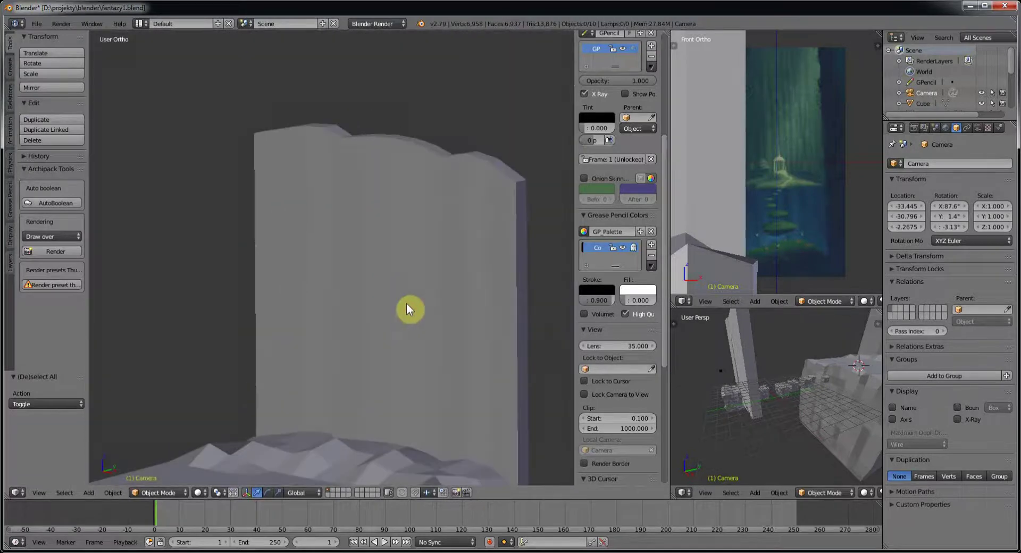
pyautogui.rightClick(406, 303)
pyautogui.press('Tab')
pyautogui.hotkey('ctrl', 'r')
pyautogui.click(406, 303)
pyautogui.rightClick(406, 303)
pyautogui.press('a')
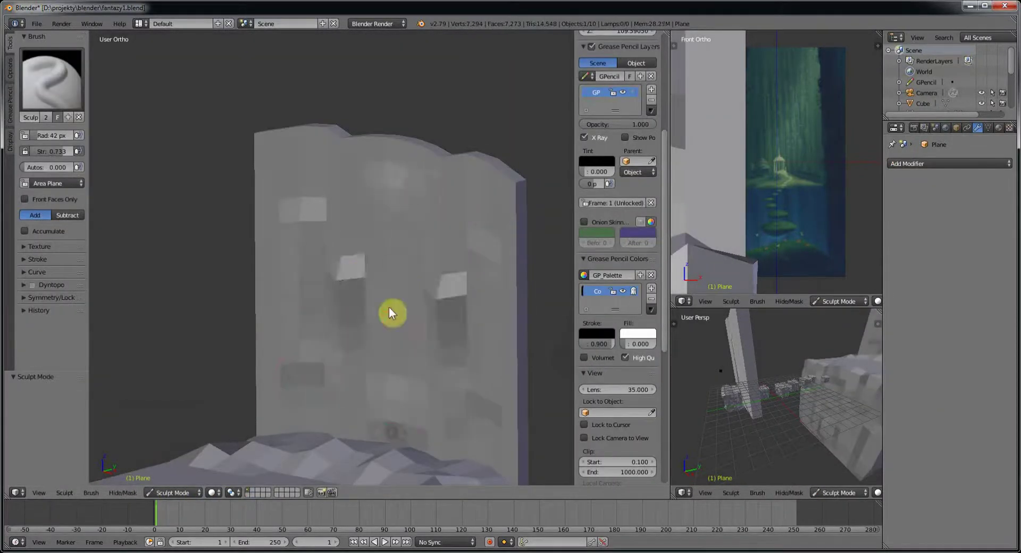
pyautogui.moveTo(389, 308); pyautogui.dragTo(513, 409)
# Return to Object Mode and view the sculpted wall through the camera
pyautogui.moveTo(297, 406)
pyautogui.mouseDown(button='middle')
pyautogui.moveTo(300, 323)
pyautogui.moveTo(407, 353)
pyautogui.moveTo(310, 291)
pyautogui.mouseUp(button='middle')
pyautogui.click(161, 478)
pyautogui.press('KP_1')
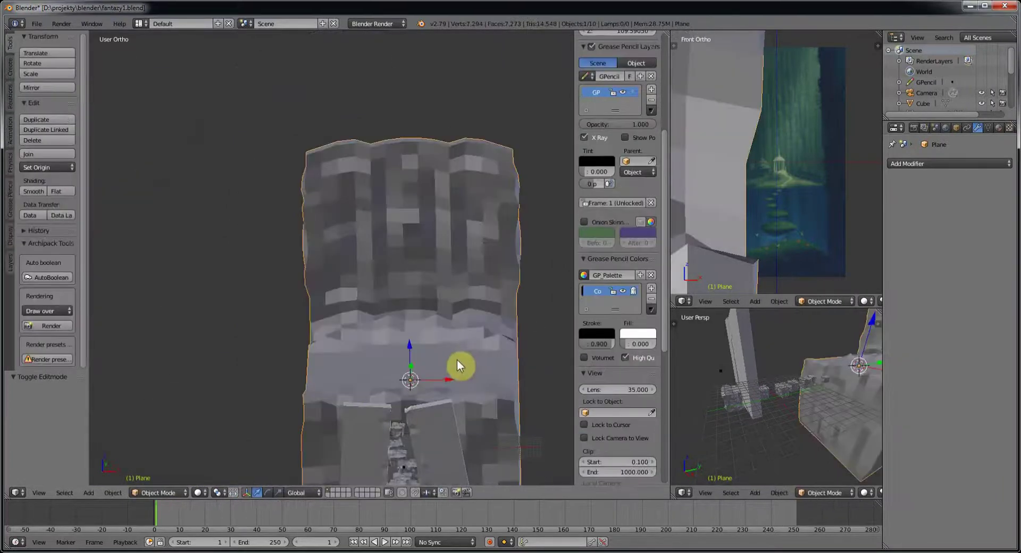
pyautogui.press('KP_0')
# Raise the cliff mass about 1.5 units higher and reselect it
pyautogui.press('g')
pyautogui.rightClick(349, 235)
pyautogui.rightClick(319, 210)
pyautogui.press('g')
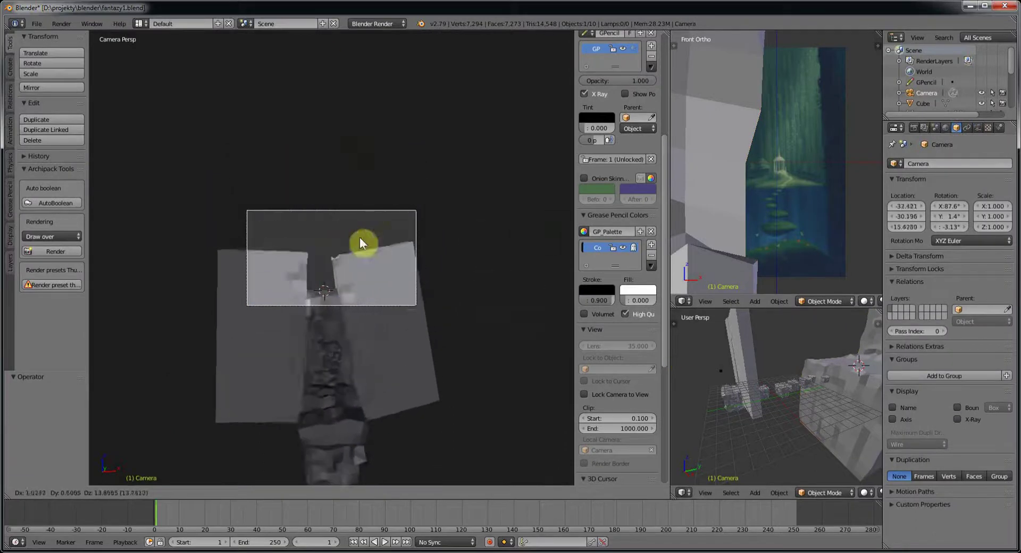
pyautogui.click(343, 181)
pyautogui.moveTo(344, 180); pyautogui.dragTo(441, 340, button='middle')
pyautogui.rightClick(366, 378)
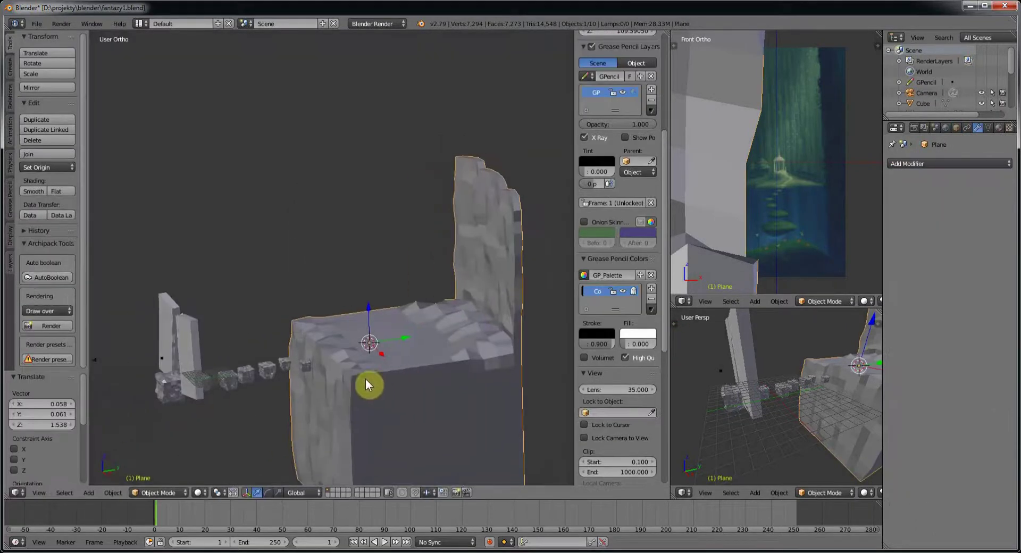
pyautogui.scroll(4, 489, 302)
pyautogui.scroll(-5, 433, 315)
pyautogui.click(285, 119)
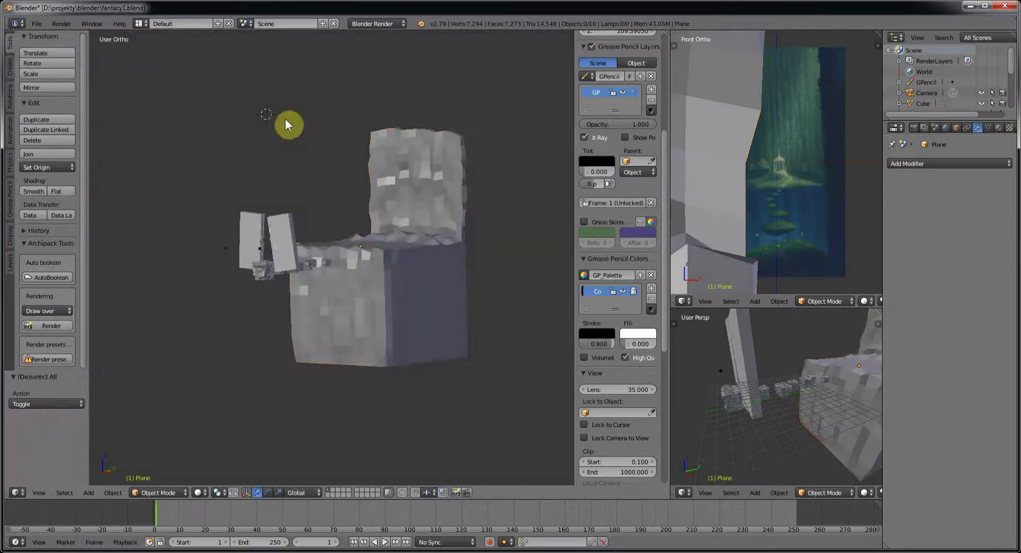
# Add a sun lamp from the top view and move it along the Y axis
pyautogui.press('KP_7')
pyautogui.scroll(-2, 373, 324)
pyautogui.press('g')
pyautogui.press('y')
pyautogui.click(507, 213)
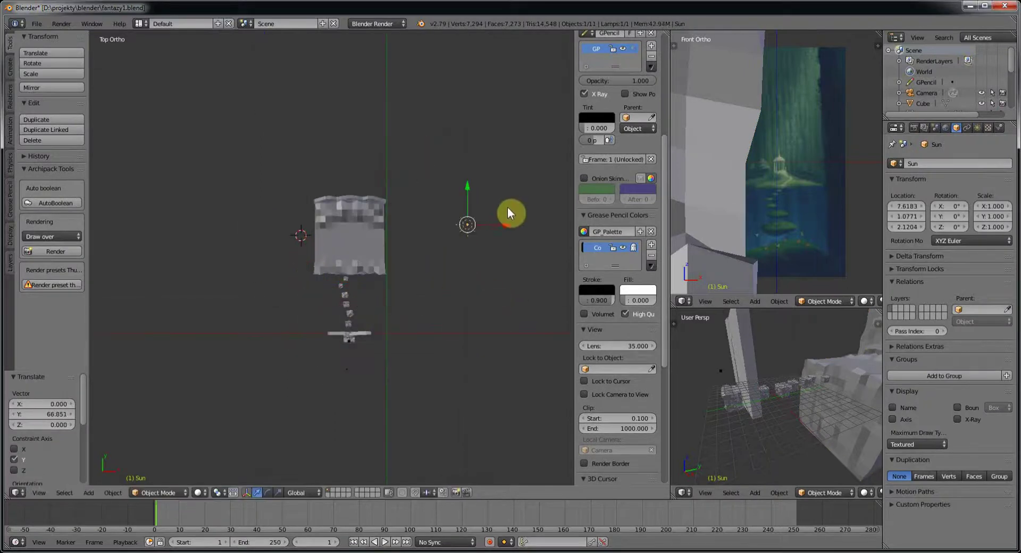
pyautogui.click(978, 128)
# Switch the render engine to Cycles and preview the sun lighting in rendered shading
pyautogui.click(378, 23)
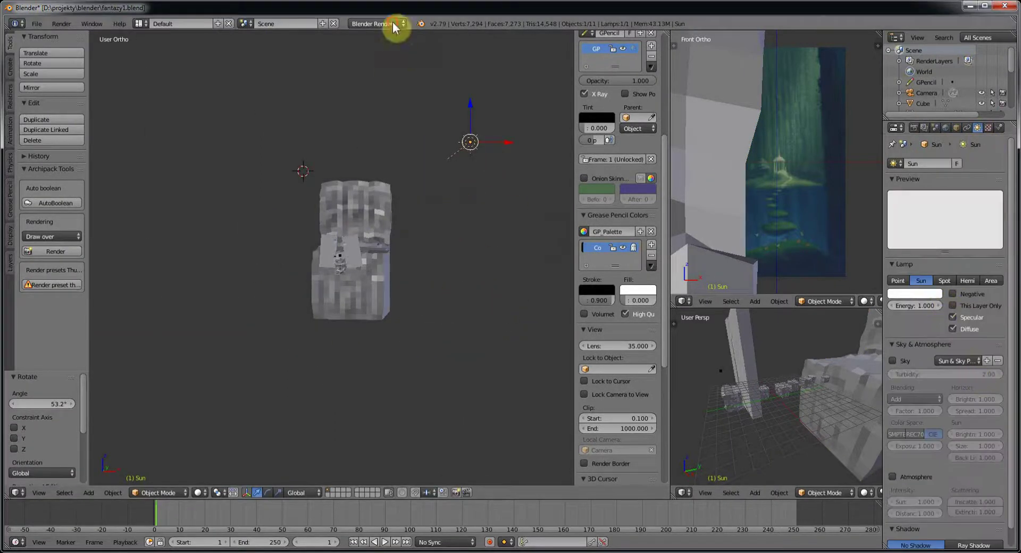
pyautogui.click(381, 37)
pyautogui.press('KP_7')
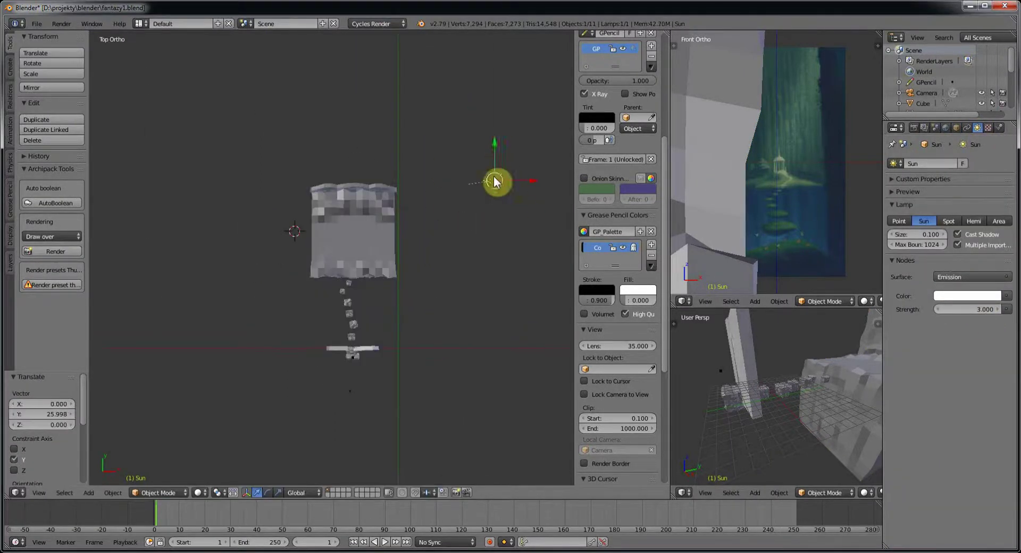
pyautogui.press('a')
pyautogui.moveTo(494, 177); pyautogui.dragTo(379, 270, button='middle')
pyautogui.hotkey('shift', 'z')
pyautogui.moveTo(369, 327)
pyautogui.mouseDown(button='middle')
pyautogui.moveTo(444, 283)
pyautogui.moveTo(377, 302)
pyautogui.moveTo(419, 317)
pyautogui.moveTo(409, 350)
pyautogui.mouseUp(button='middle')
pyautogui.hotkey('shift', 'z')
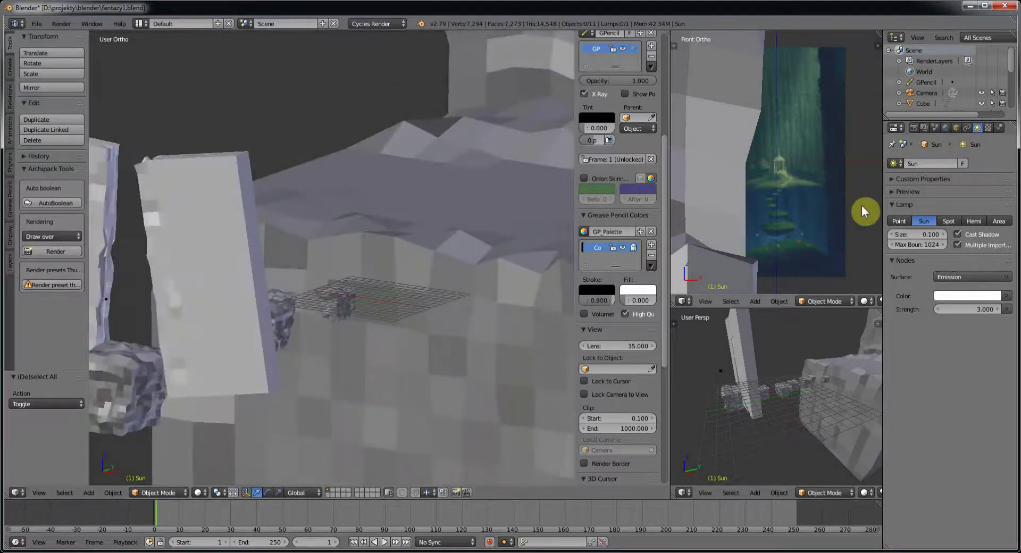
# Set the camera's Sensor Fit to Vertical and rotate the camera to reframe the scene
pyautogui.press('n')
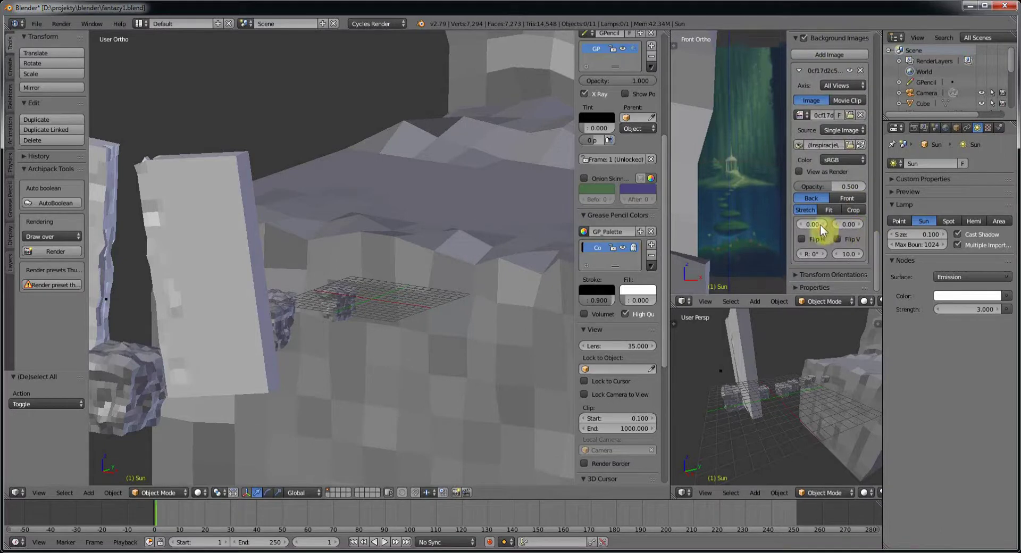
pyautogui.press('n')
pyautogui.press('n')
pyautogui.moveTo(628, 277)
pyautogui.mouseDown(button='middle')
pyautogui.moveTo(562, 317)
pyautogui.moveTo(613, 277)
pyautogui.mouseUp(button='middle')
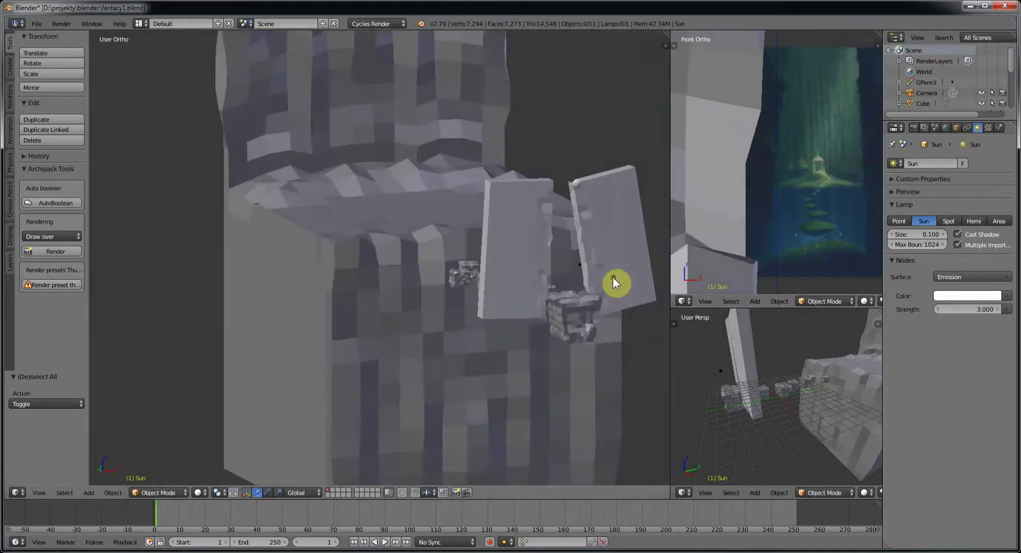
pyautogui.rightClick(614, 278)
pyautogui.click(981, 266)
pyautogui.press('KP_0')
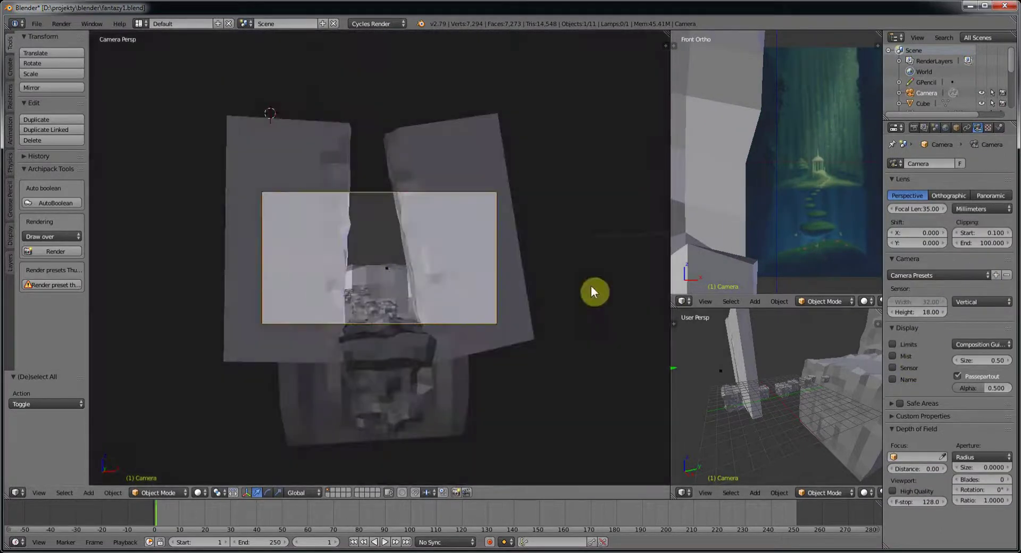
pyautogui.press('r')
pyautogui.click(427, 203)
pyautogui.moveTo(428, 202)
pyautogui.mouseDown(button='middle')
pyautogui.moveTo(547, 300)
pyautogui.moveTo(456, 230)
pyautogui.moveTo(392, 348)
pyautogui.mouseUp(button='middle')
pyautogui.press('a')
pyautogui.scroll(5, 403, 331)
pyautogui.hotkey('ctrl', 'z')
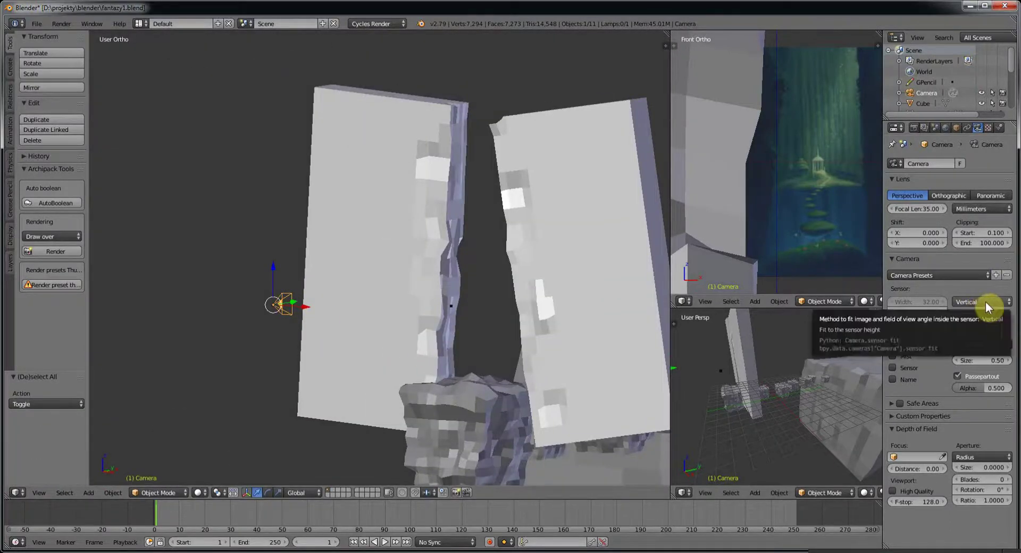
# Set the Cube.005 stepping stone's origin to its geometry and raise it 1.128 units
pyautogui.moveTo(570, 348)
pyautogui.mouseDown(button='middle')
pyautogui.moveTo(421, 312)
pyautogui.moveTo(586, 285)
pyautogui.mouseUp(button='middle')
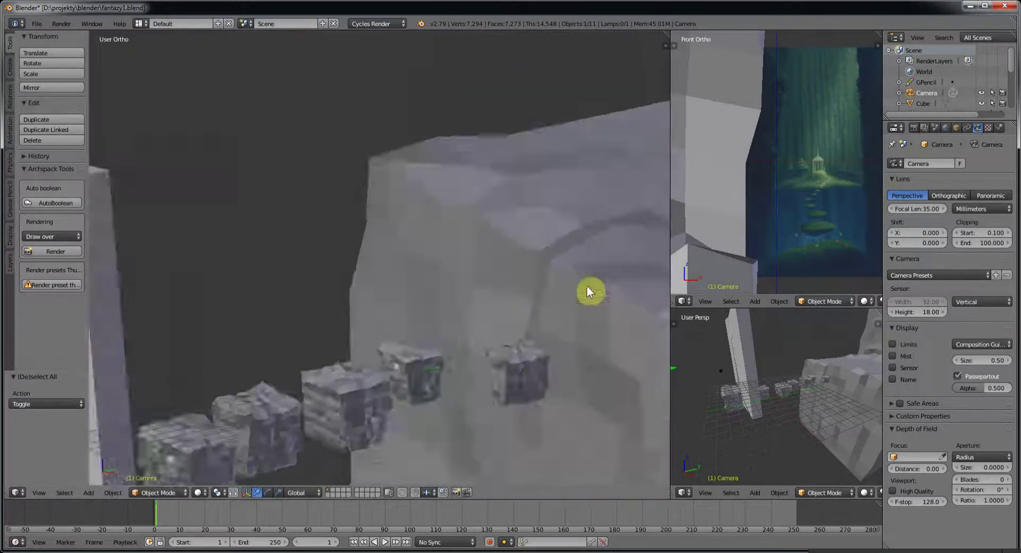
pyautogui.press('KP_3')
pyautogui.rightClick(494, 362)
pyautogui.hotkey('shift', 'ctrl', 'alt', 'c')
pyautogui.click(494, 362)
pyautogui.press('g')
pyautogui.press('z')
pyautogui.rightClick(314, 360)
pyautogui.press('a')
pyautogui.moveTo(314, 359)
pyautogui.mouseDown(button='middle')
pyautogui.moveTo(420, 411)
pyautogui.moveTo(473, 254)
pyautogui.moveTo(455, 256)
pyautogui.moveTo(464, 260)
pyautogui.mouseUp(button='middle')
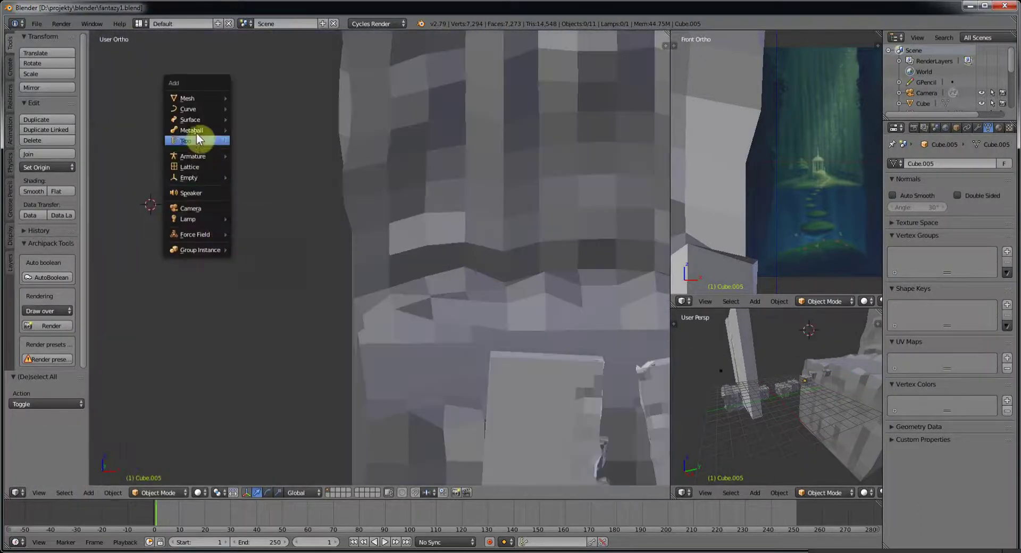
# Add an enlarged cylinder and extrude its top ring upward
pyautogui.click(258, 150)
pyautogui.press('s')
pyautogui.click(136, 212)
pyautogui.press('KP_1')
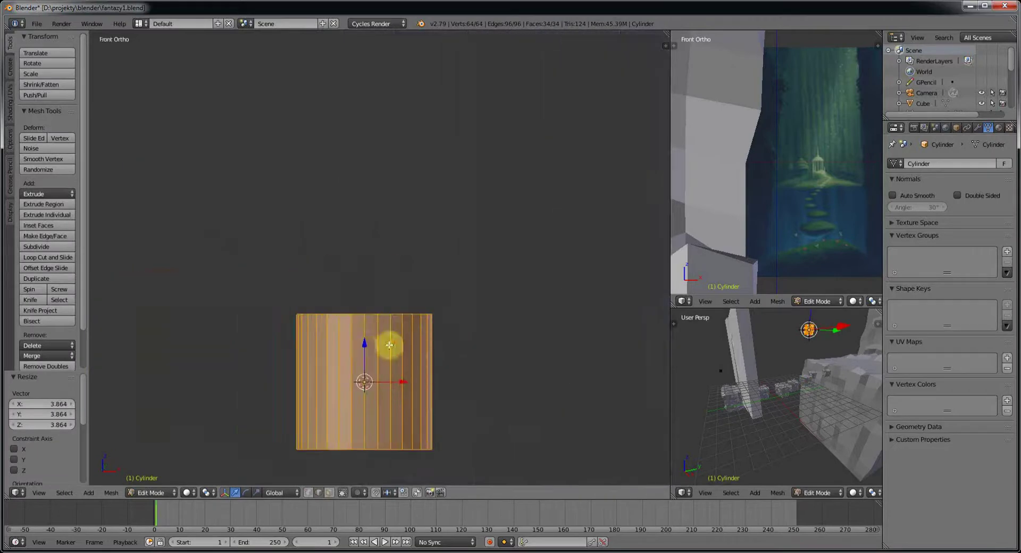
pyautogui.press('a')
pyautogui.keyDown('alt'); pyautogui.rightClick(394, 314); pyautogui.keyUp('alt')
pyautogui.press('g')
pyautogui.press('z')
pyautogui.click(381, 342)
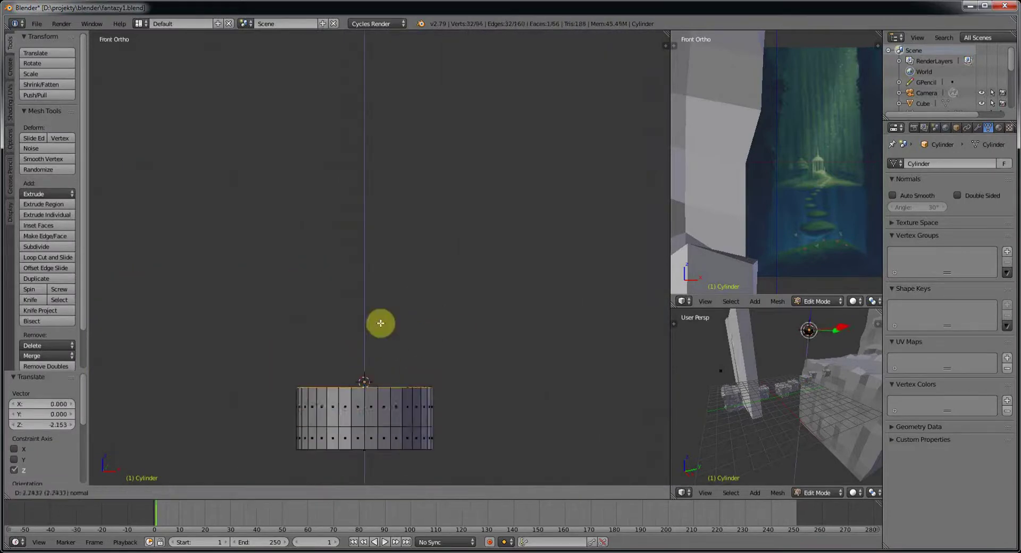
pyautogui.click(382, 236)
# Delete the cylinder's top face and alternating side faces to form bars
pyautogui.moveTo(351, 453); pyautogui.dragTo(406, 191, button='middle')
pyautogui.press('x')
pyautogui.click(420, 237)
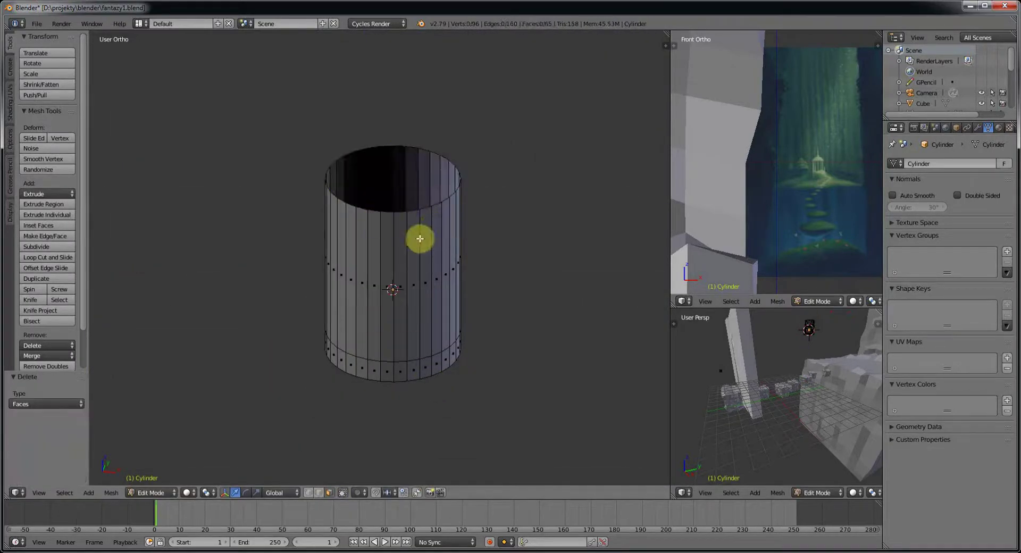
pyautogui.press('KP_1')
pyautogui.keyDown('shift'); pyautogui.rightClick(335, 358); pyautogui.keyUp('shift')
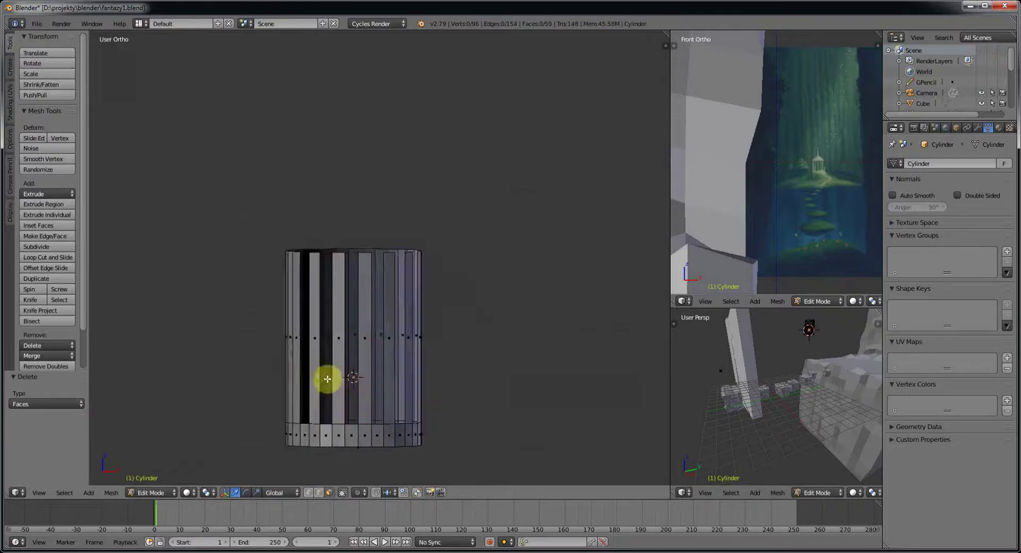
pyautogui.moveTo(331, 381)
pyautogui.keyDown('shift'); pyautogui.mouseDown(button='middle')
pyautogui.moveTo(205, 358)
pyautogui.moveTo(346, 370)
pyautogui.mouseUp(button='middle'); pyautogui.keyUp('shift')
pyautogui.press('x')
pyautogui.click(275, 361)
pyautogui.moveTo(275, 360)
pyautogui.mouseDown(button='middle')
pyautogui.moveTo(507, 358)
pyautogui.moveTo(498, 415)
pyautogui.mouseUp(button='middle')
# Select the bottom edge ring and fill it with a solid floor face
pyautogui.press('KP_1')
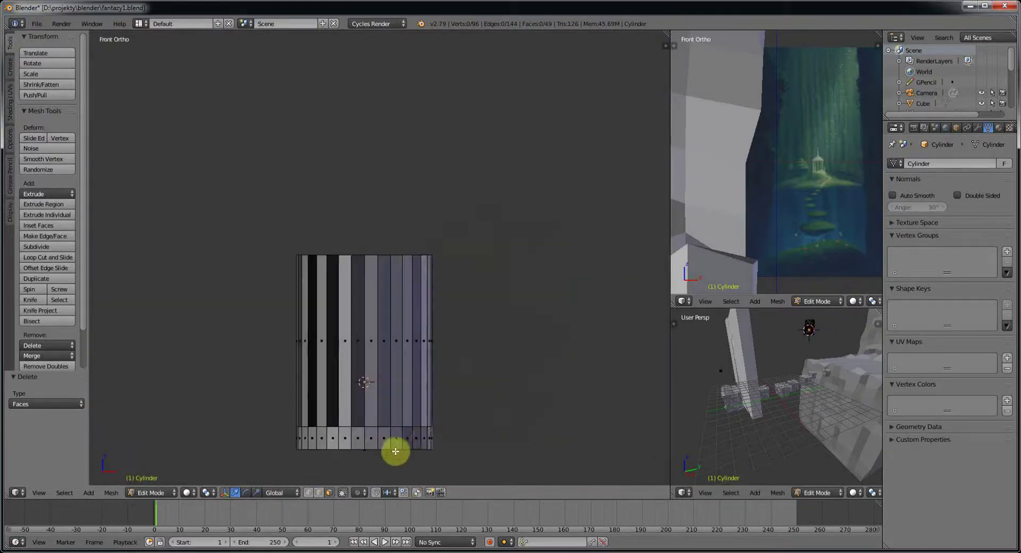
pyautogui.press('z')
pyautogui.keyDown('alt'); pyautogui.rightClick(394, 444); pyautogui.keyUp('alt')
pyautogui.moveTo(440, 444); pyautogui.dragTo(310, 487, button='middle')
pyautogui.press('a')
pyautogui.press('KP_1')
pyautogui.keyDown('alt'); pyautogui.rightClick(329, 419); pyautogui.keyUp('alt')
pyautogui.press('f')
pyautogui.moveTo(329, 419); pyautogui.dragTo(432, 444, button='middle')
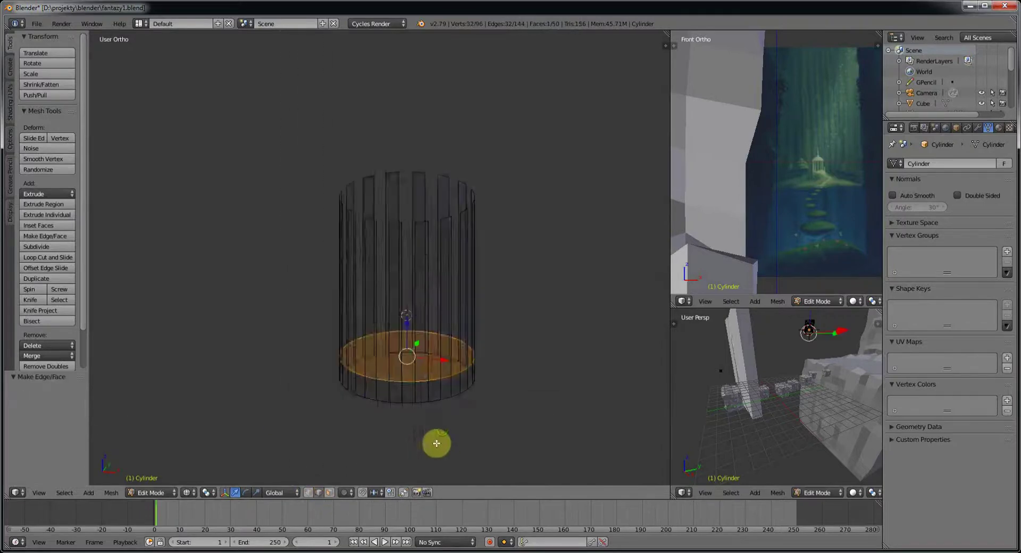
pyautogui.press('z')
pyautogui.press('z')
pyautogui.press('a')
pyautogui.press('KP_1')
# Add a Solidify modifier to thicken the bars and apply it to the mesh
pyautogui.keyDown('ctrl'); pyautogui.click(323, 494); pyautogui.keyUp('ctrl')
pyautogui.moveTo(346, 452); pyautogui.dragTo(424, 401, button='middle')
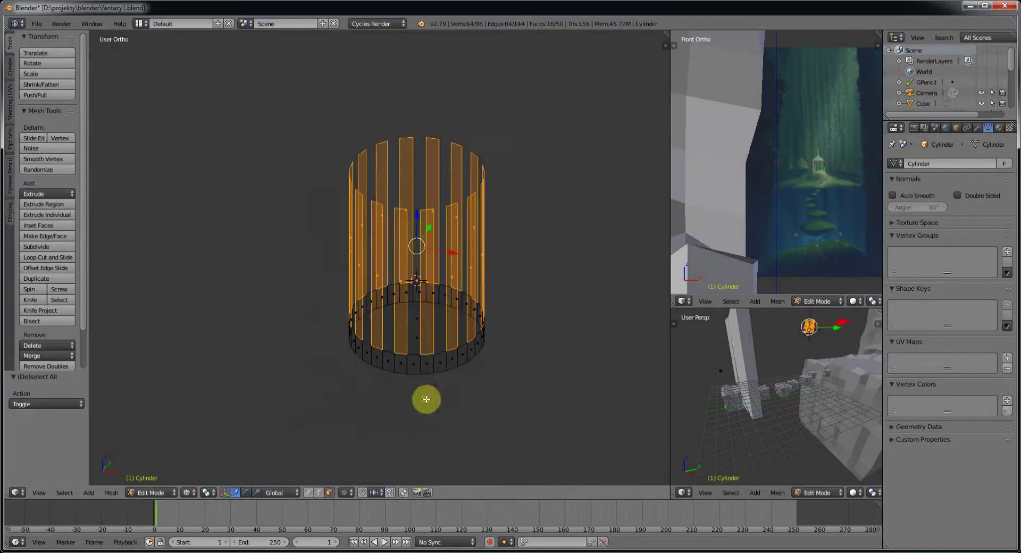
pyautogui.click(978, 128)
pyautogui.click(950, 163)
pyautogui.click(798, 337)
pyautogui.doubleClick(934, 208)
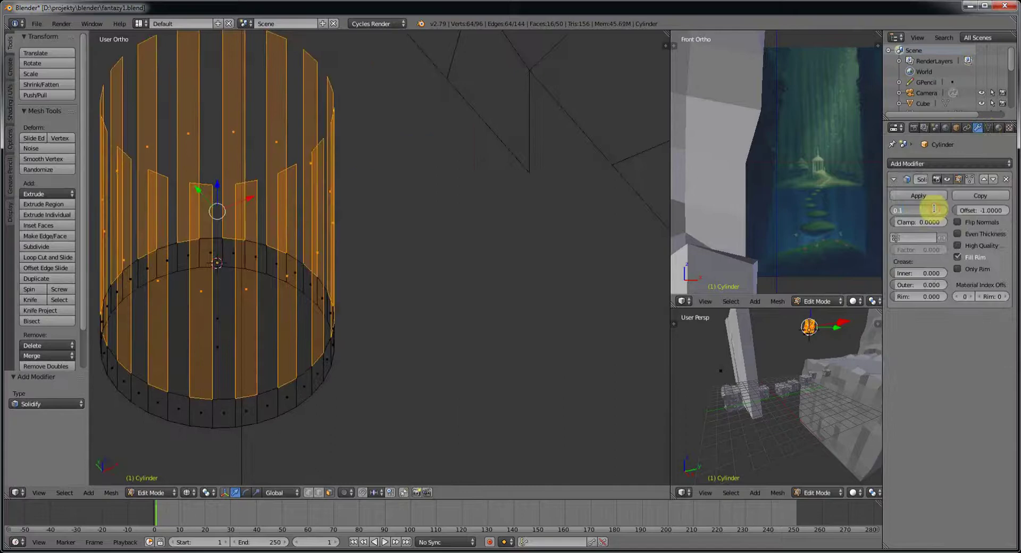
pyautogui.press('Tab')
pyautogui.click(900, 193)
pyautogui.press('z')
pyautogui.moveTo(402, 264); pyautogui.dragTo(422, 354, button='middle')
pyautogui.scroll(3, 423, 353)
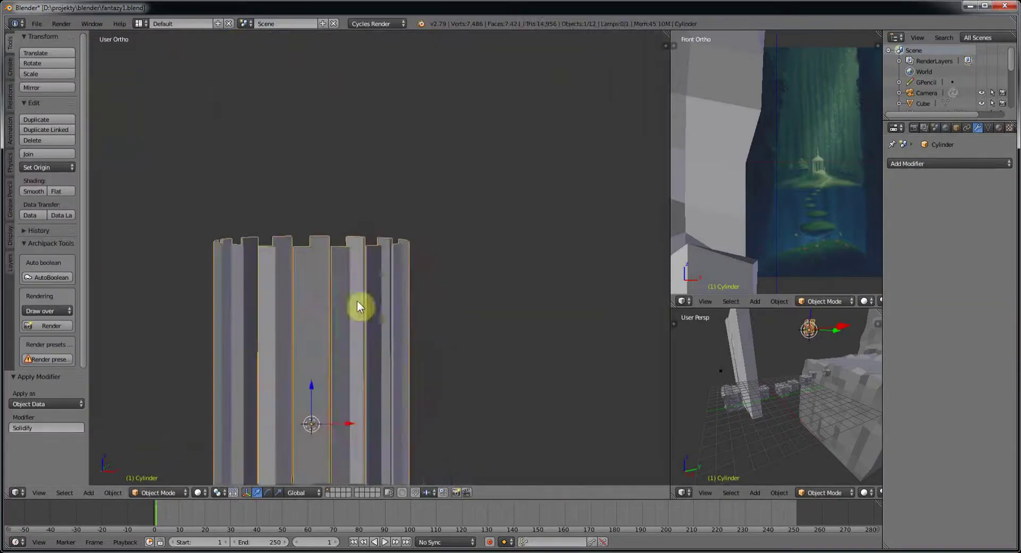
pyautogui.scroll(-4, 320, 180)
# Add a circle scaled to 4.025 and extrude it to start the roof
pyautogui.press('KP_7')
pyautogui.hotkey('shift', 'a')
pyautogui.click(425, 247)
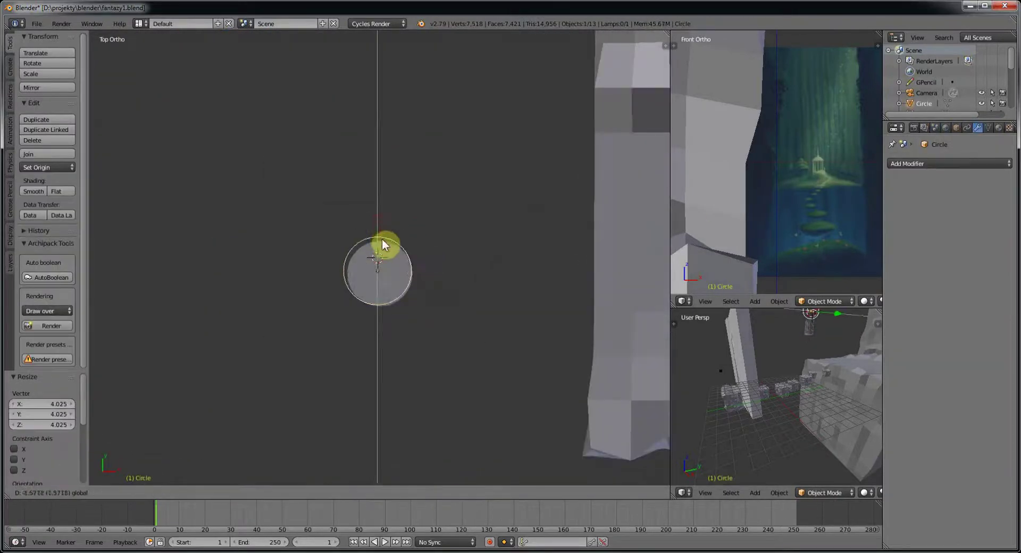
pyautogui.click(415, 274)
pyautogui.press('Tab')
pyautogui.press('e')
pyautogui.press('KP_1')
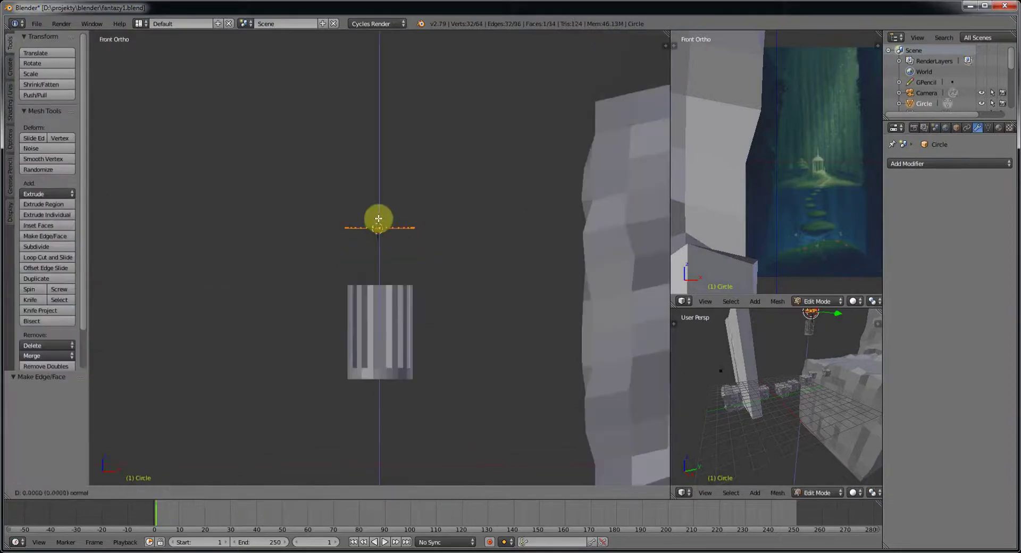
# Box-select the roof rings and shape them into a tall spired cone
pyautogui.scroll(4, 403, 221)
pyautogui.press('z')
pyautogui.press('a')
pyautogui.press('b')
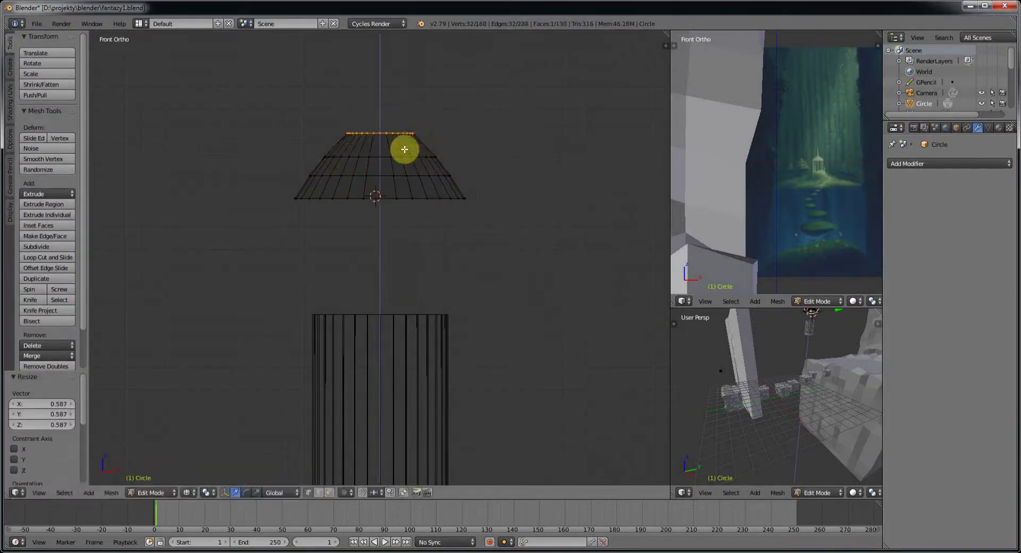
pyautogui.click(379, 88)
pyautogui.keyDown('shift'); pyautogui.moveTo(379, 88); pyautogui.dragTo(398, 209, button='middle'); pyautogui.keyUp('shift')
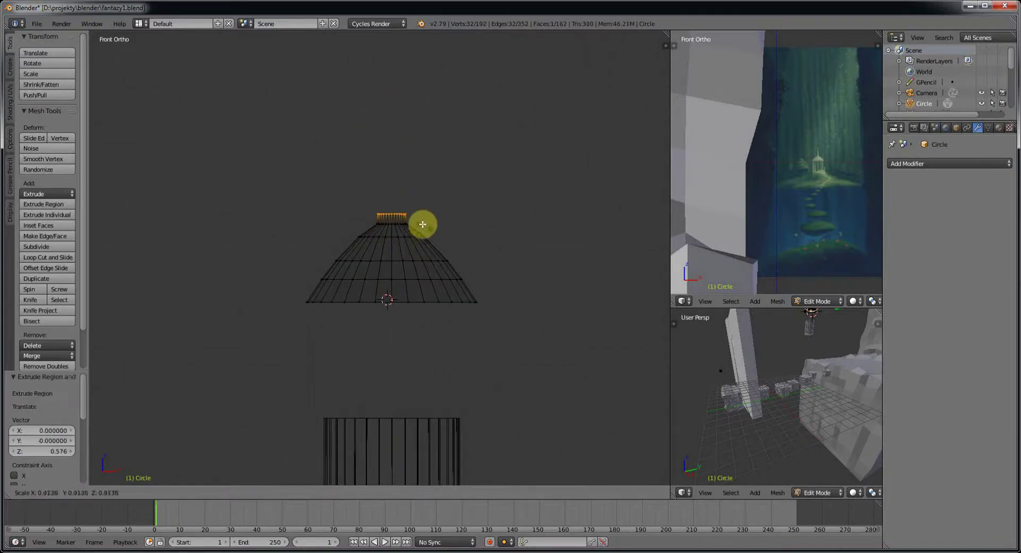
pyautogui.click(406, 293)
# Lower the roof along Z so it sits on top of the bars
pyautogui.press('Tab')
pyautogui.press('g')
pyautogui.press('z')
pyautogui.click(388, 314)
pyautogui.scroll(3, 435, 247)
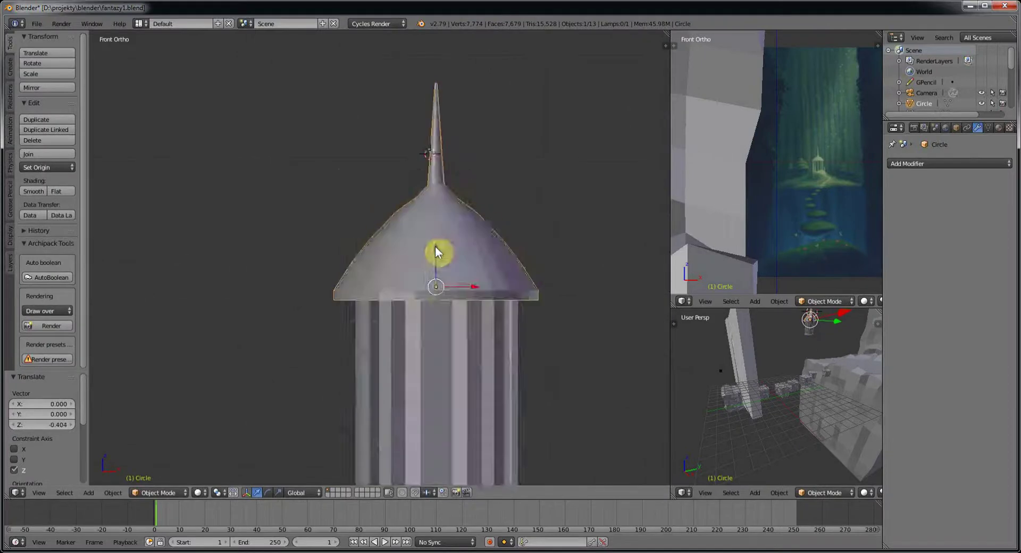
# Extrude the roof's bottom ring and scale it inward to form a hollow ceiling
pyautogui.press('Tab')
pyautogui.press('z')
pyautogui.press('b')
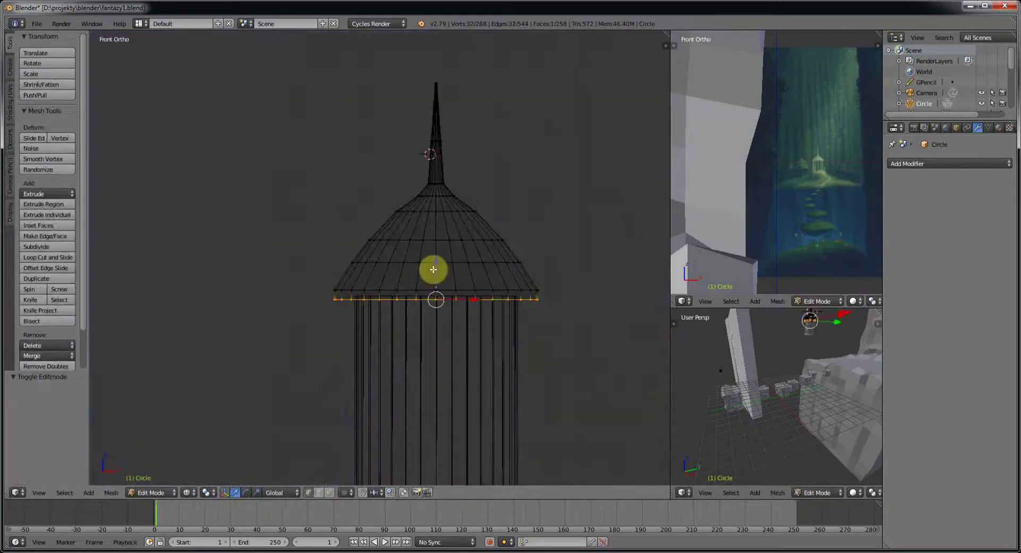
pyautogui.press('e')
pyautogui.rightClick(486, 292)
pyautogui.press('z')
pyautogui.moveTo(486, 292); pyautogui.dragTo(513, 266, button='middle')
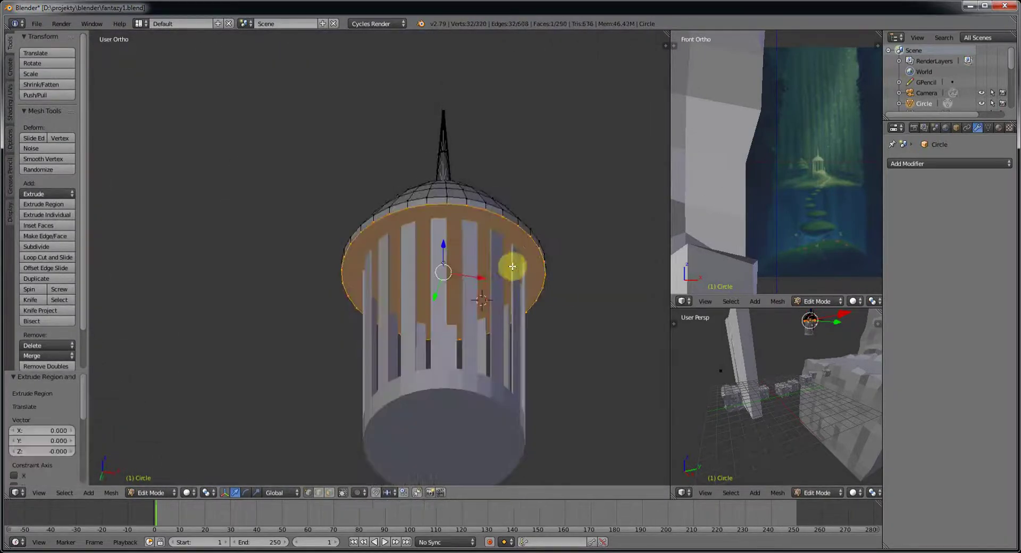
pyautogui.press('z')
pyautogui.press('KP_1')
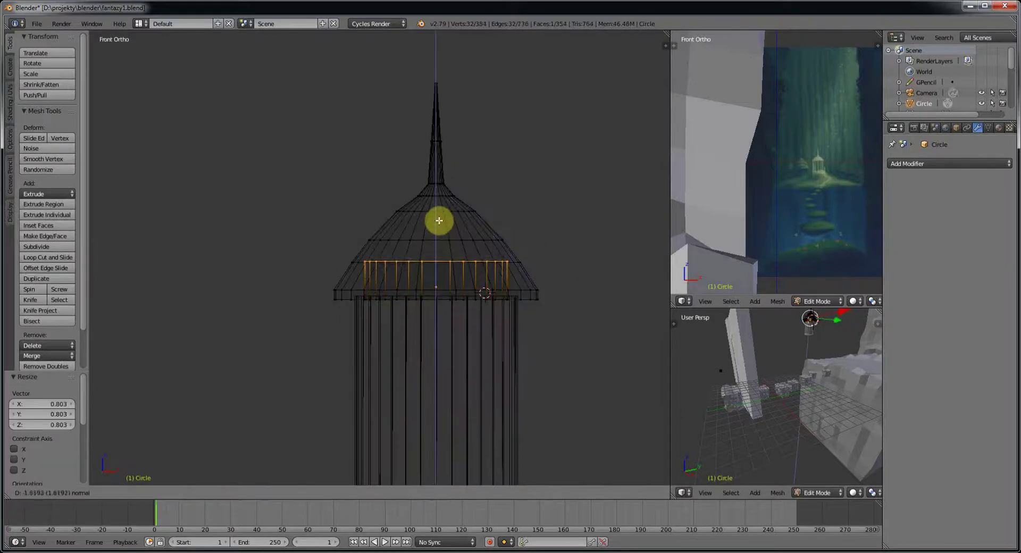
pyautogui.press('e')
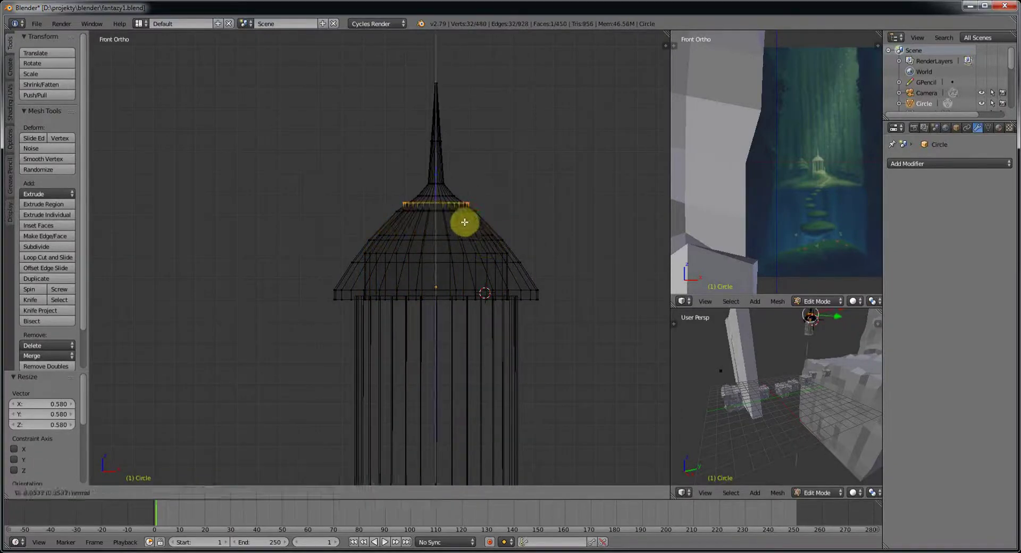
pyautogui.click(444, 196)
# Return to solid view and select the barred cylinder for mesh editing
pyautogui.press('Tab')
pyautogui.press('z')
pyautogui.moveTo(444, 196); pyautogui.dragTo(648, 296, button='middle')
pyautogui.rightClick(431, 353)
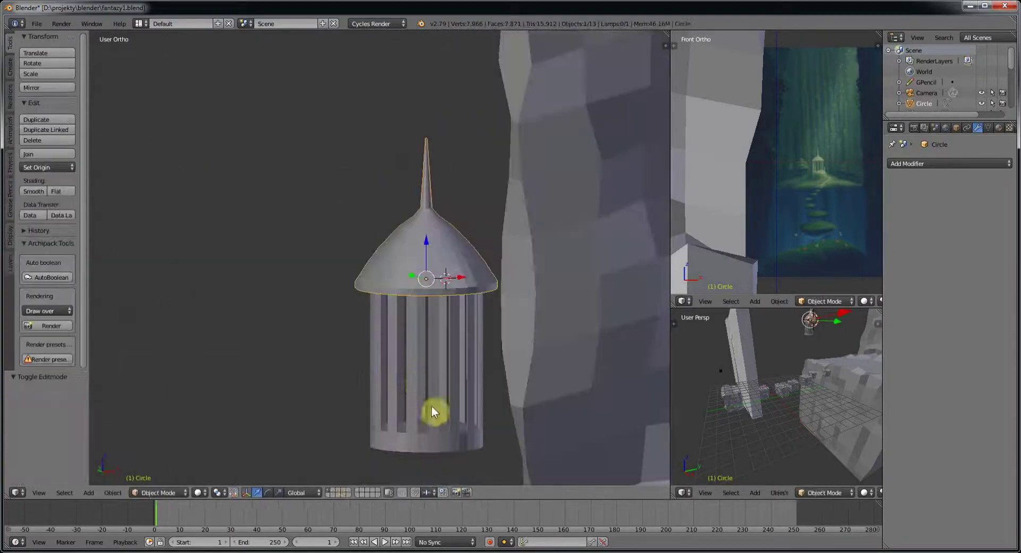
pyautogui.press('Tab')
# Leave the cylinder's mesh editing and add a cube at the cursor below the pavilion
pyautogui.press('KP_1')
pyautogui.press('a')
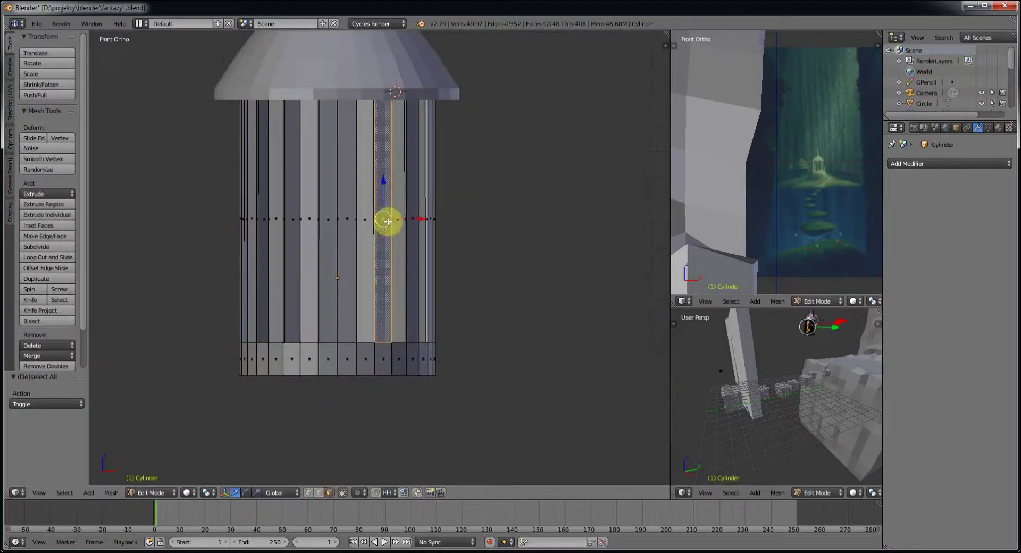
pyautogui.scroll(2, 386, 245)
pyautogui.moveTo(382, 270); pyautogui.dragTo(393, 212, button='middle')
pyautogui.press('Tab')
pyautogui.scroll(-4, 378, 314)
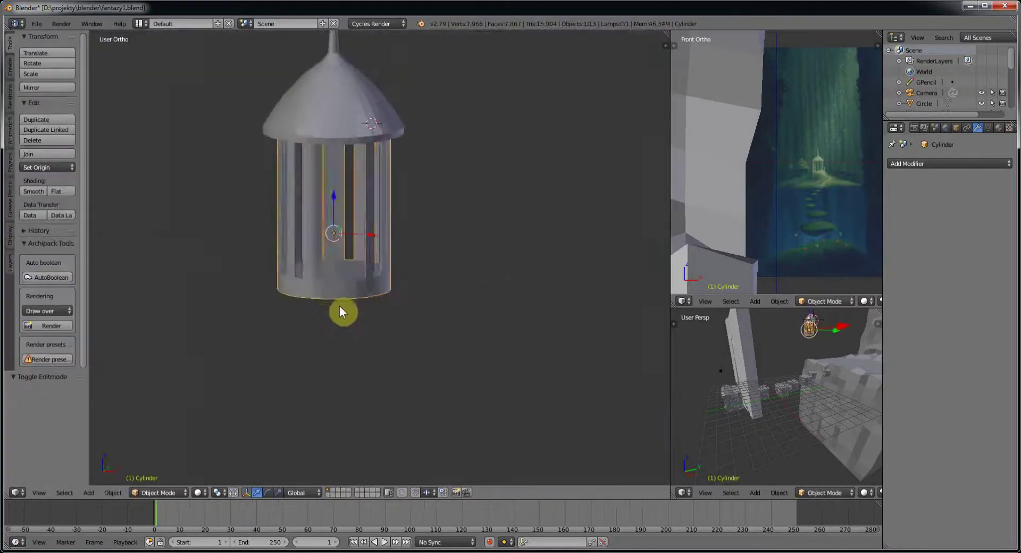
pyautogui.press('KP_1')
pyautogui.scroll(2, 339, 314)
pyautogui.click(374, 362)
pyautogui.hotkey('shift', 'a')
pyautogui.click(394, 363)
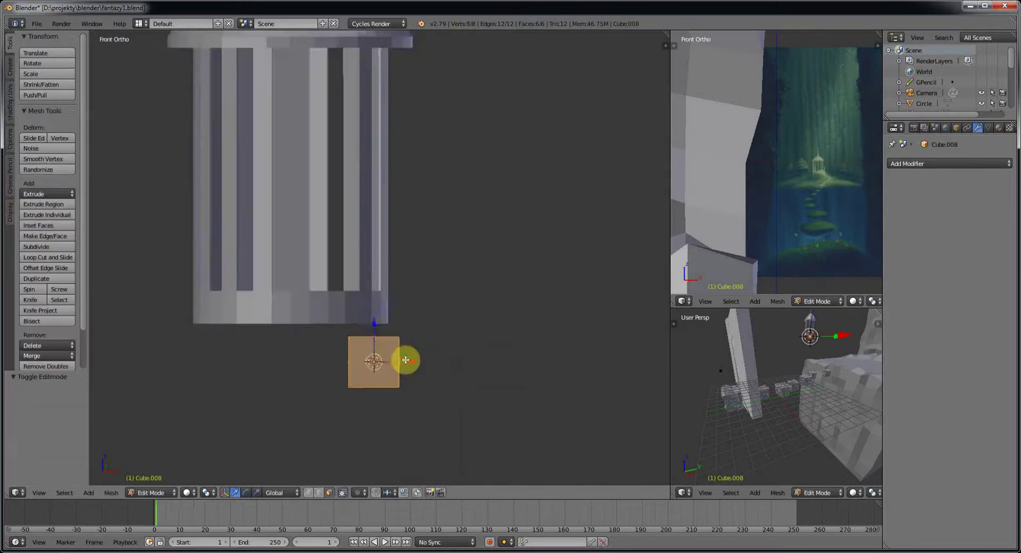
# Move the cube along Y in front of the pavilion and rotate it to face it
pyautogui.press('g')
pyautogui.press('y')
pyautogui.click(449, 367)
pyautogui.moveTo(449, 367)
pyautogui.mouseDown(button='middle')
pyautogui.moveTo(392, 381)
pyautogui.moveTo(417, 333)
pyautogui.moveTo(368, 330)
pyautogui.moveTo(348, 357)
pyautogui.mouseUp(button='middle')
pyautogui.press('r')
pyautogui.click(375, 318)
# Lower the cube's top face along Z to flatten it into a thin slab
pyautogui.press('z')
pyautogui.click(349, 358)
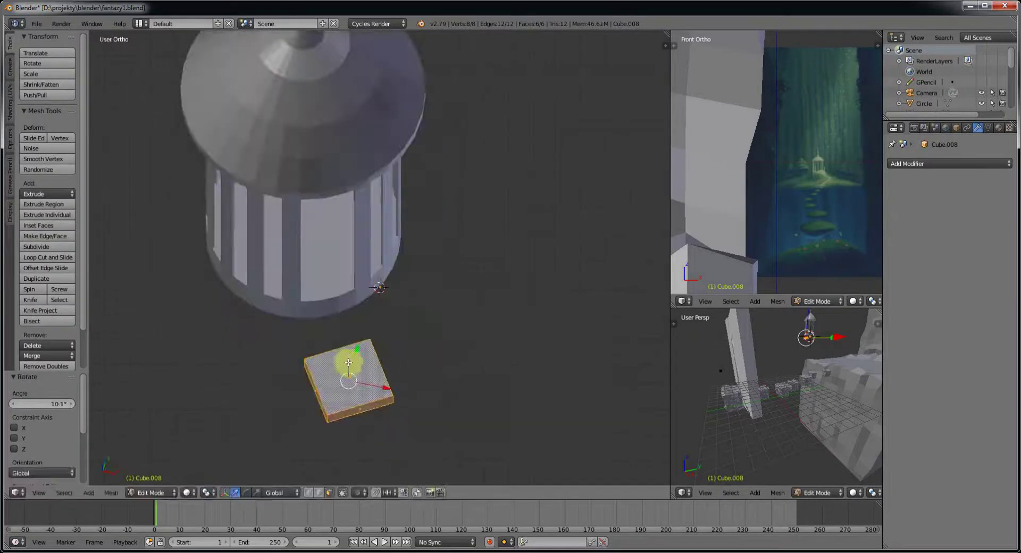
pyautogui.press('g')
pyautogui.press('z')
pyautogui.scroll(3, 390, 410)
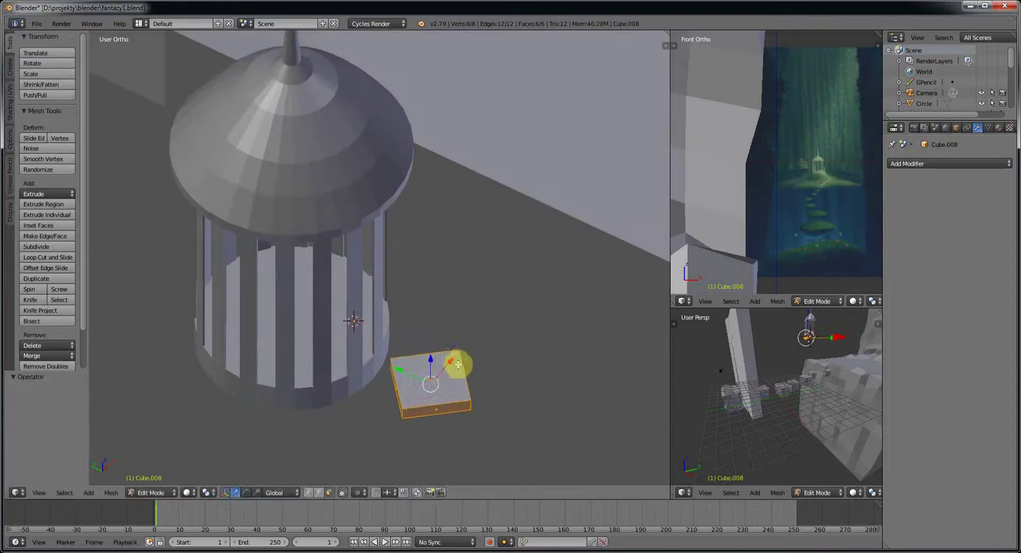
pyautogui.press('KP_1')
pyautogui.moveTo(407, 391); pyautogui.dragTo(413, 420, button='middle')
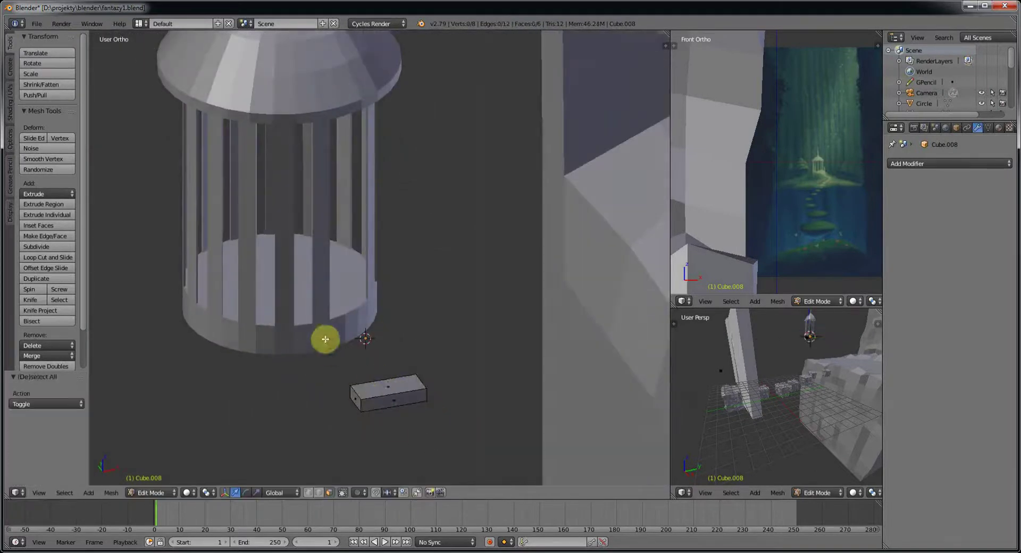
pyautogui.press('Tab')
# Select the barred cylinder and inspect its mesh from the front and top views
pyautogui.rightClick(348, 119)
pyautogui.press('KP_1')
pyautogui.scroll(-1, 351, 285)
pyautogui.press('Tab')
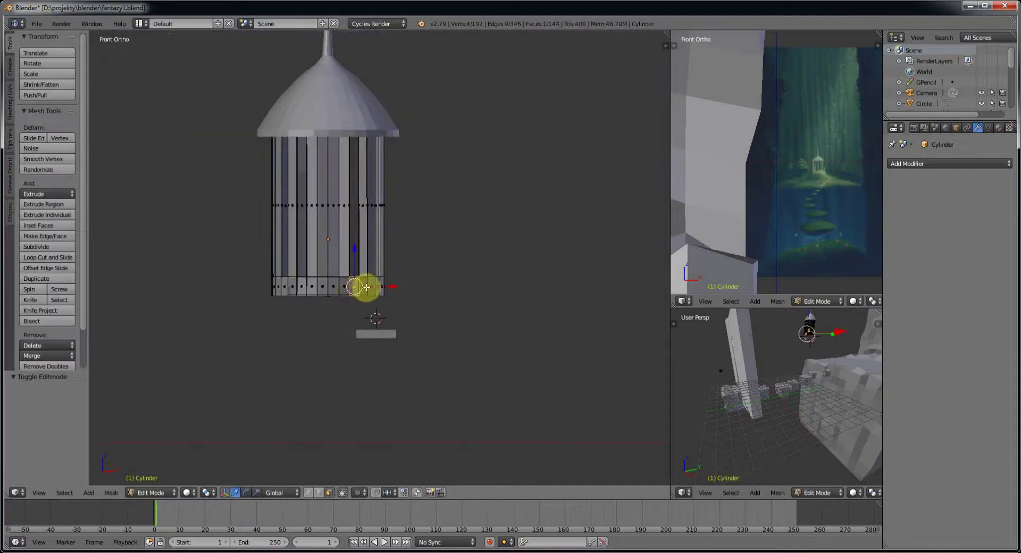
pyautogui.press('a')
pyautogui.press('KP_7')
pyautogui.press('a')
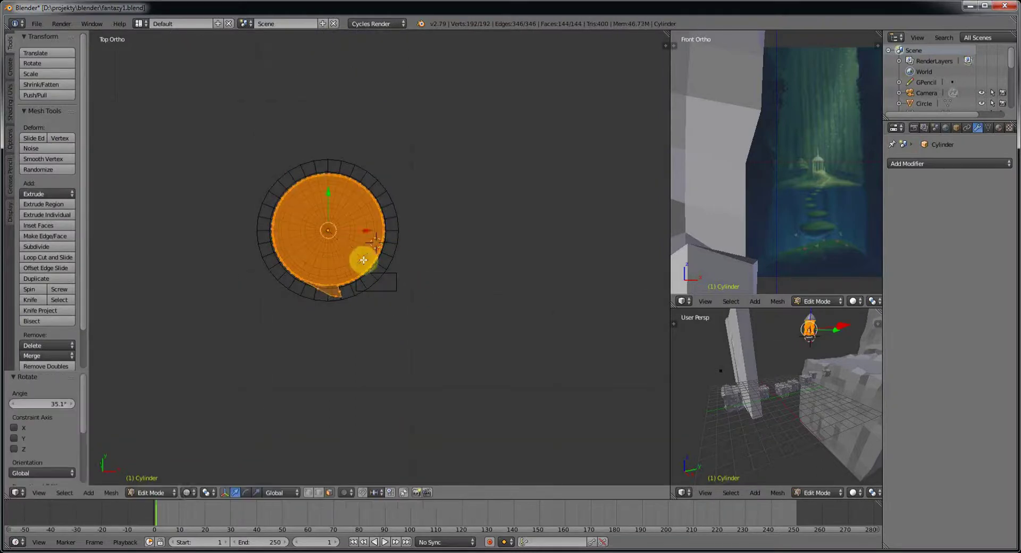
pyautogui.moveTo(363, 260); pyautogui.dragTo(354, 313, button='middle')
pyautogui.scroll(4, 354, 312)
# Select the cylinder's cap face, then finish editing the cylinder's mesh
pyautogui.rightClick(345, 363)
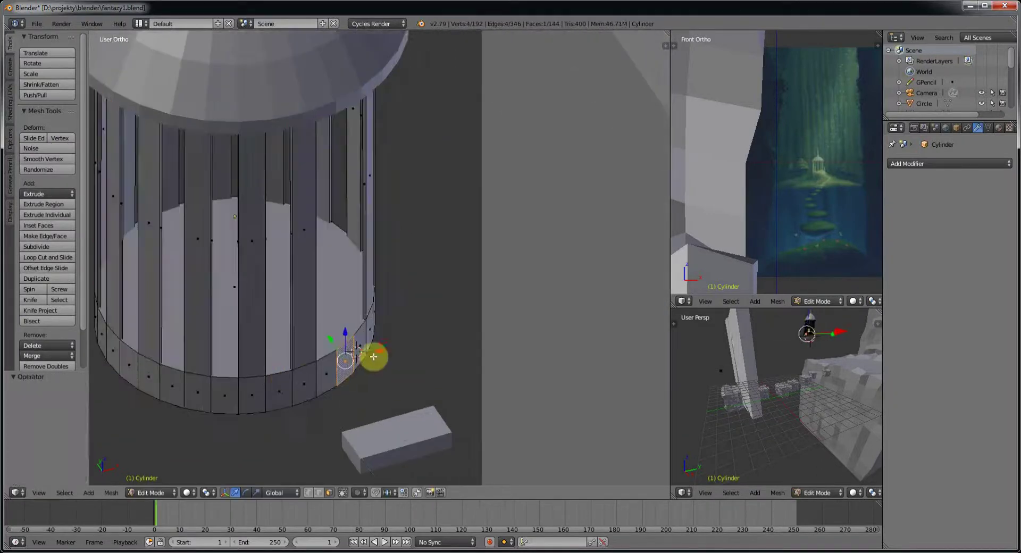
pyautogui.press('KP_7')
pyautogui.scroll(-3, 322, 194)
pyautogui.rightClick(308, 176)
pyautogui.hotkey('ctrl', 'z')
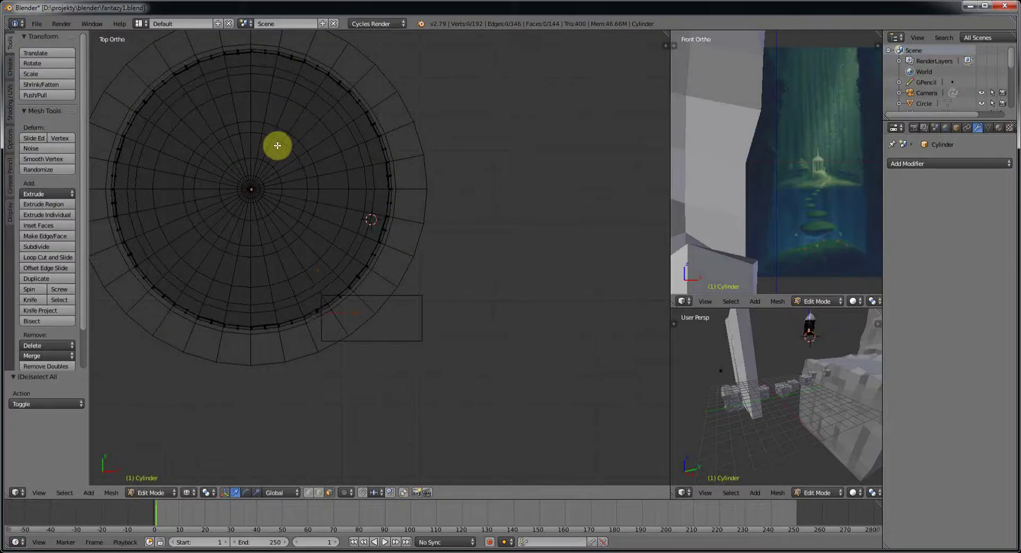
pyautogui.rightClick(277, 145)
pyautogui.press('KP_1')
pyautogui.press('Tab')
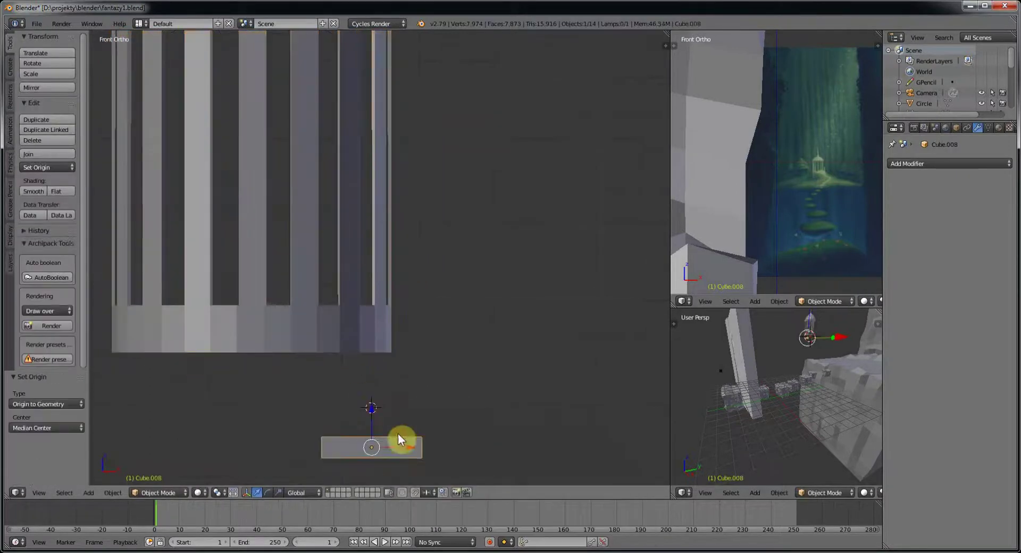
# Subdivide the slab with two sets of loop cuts and switch to vertex selection
pyautogui.moveTo(294, 336); pyautogui.dragTo(335, 389, button='middle')
pyautogui.scroll(3, 290, 334)
pyautogui.press('Tab')
pyautogui.hotkey('ctrl', 'r')
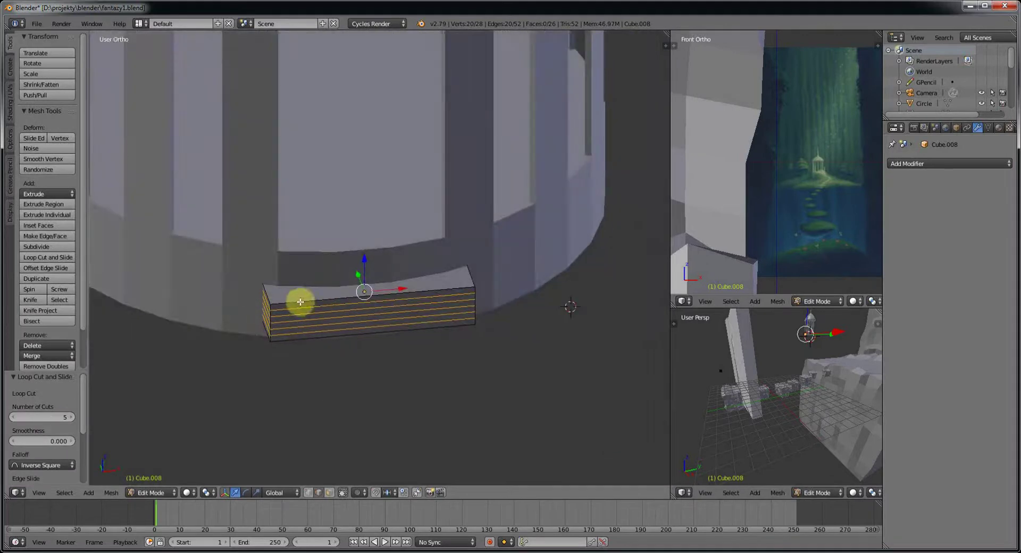
pyautogui.press('a')
pyautogui.hotkey('ctrl', 'r')
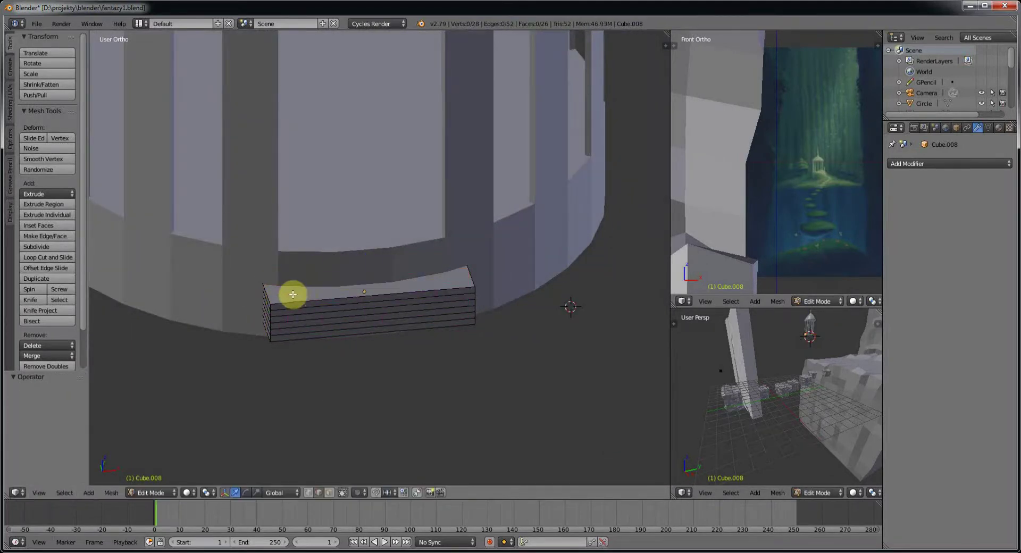
pyautogui.click(308, 493)
pyautogui.press('a')
# In top wireframe view, box-select the slab's lower rows and scale them along X
pyautogui.press('KP_7')
pyautogui.press('z')
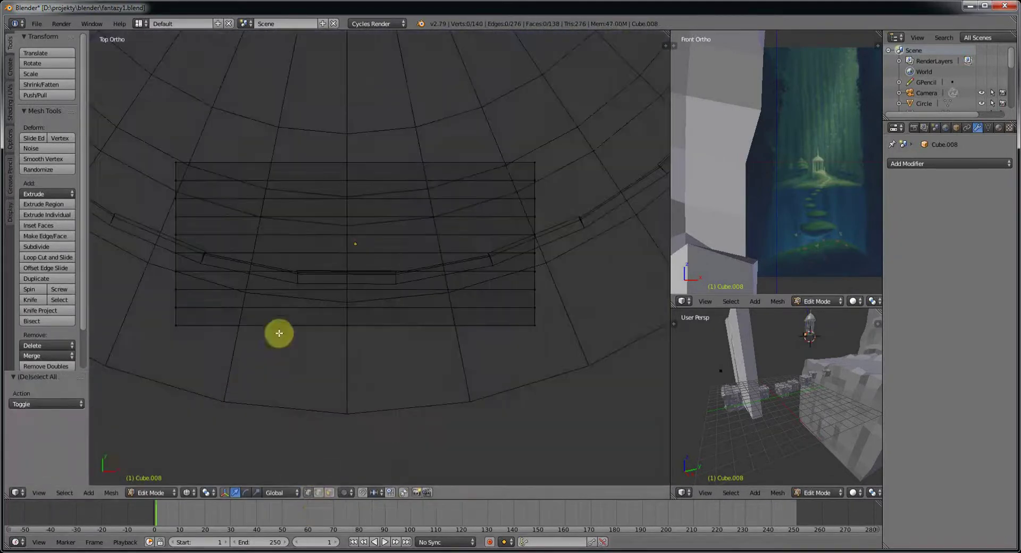
pyautogui.press('a')
pyautogui.press('KP_7')
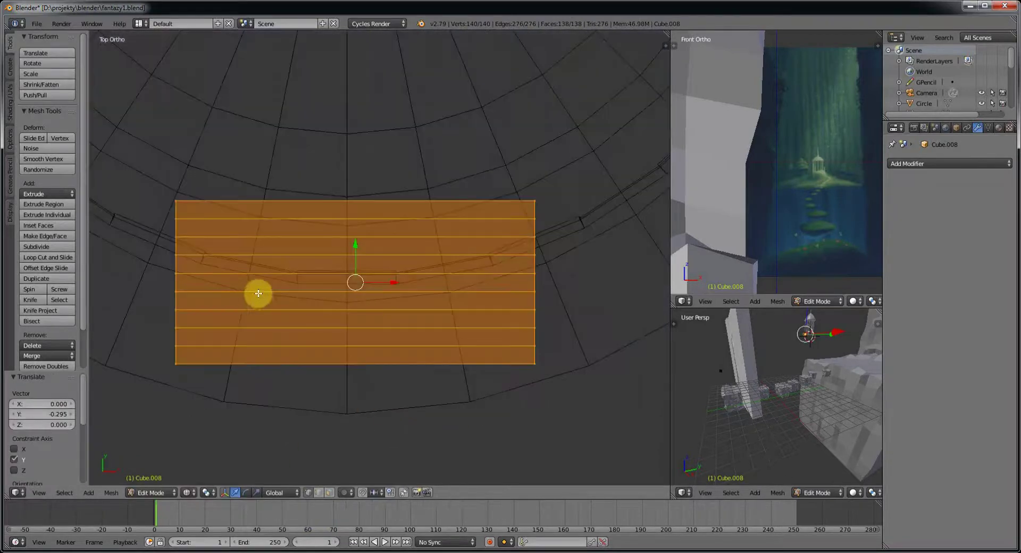
pyautogui.press('a')
pyautogui.press('b')
pyautogui.moveTo(163, 249)
pyautogui.mouseDown()
pyautogui.moveTo(396, 391)
pyautogui.moveTo(540, 380)
pyautogui.mouseUp()
pyautogui.press('s')
pyautogui.press('x')
pyautogui.moveTo(560, 256); pyautogui.dragTo(558, 256, button='middle')
# Narrow the remaining lower rows further along X so the step curves around the base
pyautogui.press('s')
pyautogui.press('x')
pyautogui.click(401, 289)
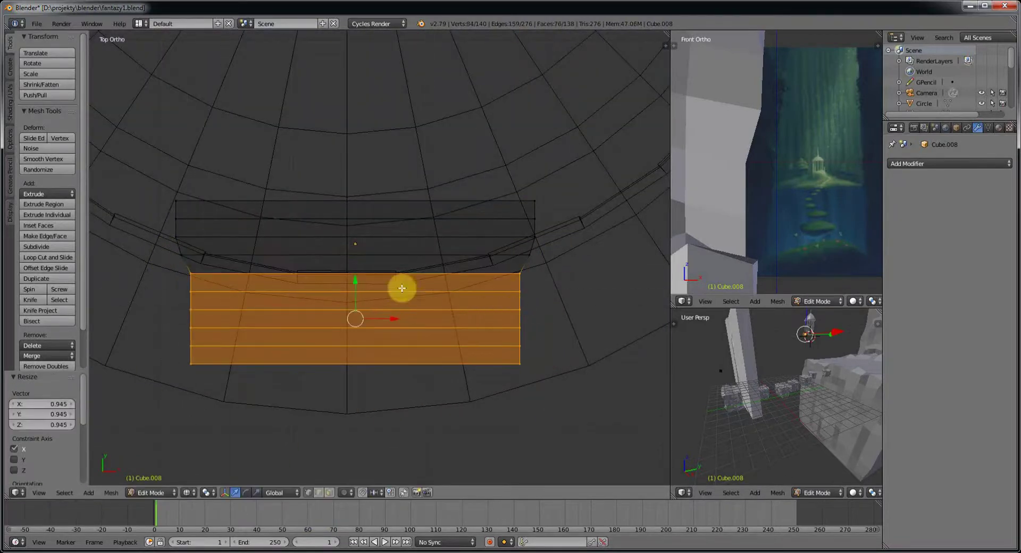
pyautogui.click(504, 324)
pyautogui.keyDown('alt'); pyautogui.click(451, 348); pyautogui.keyUp('alt')
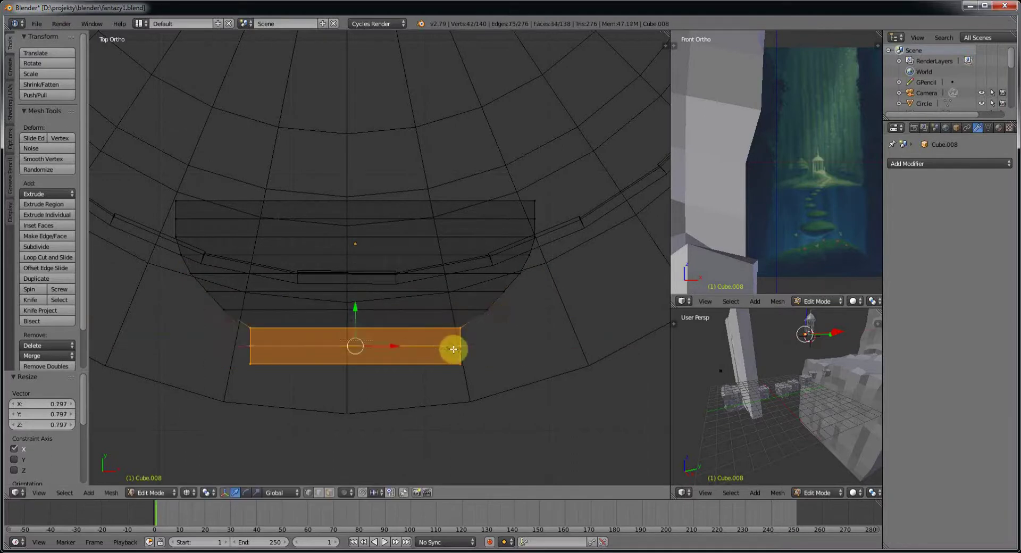
pyautogui.press('s')
pyautogui.press('x')
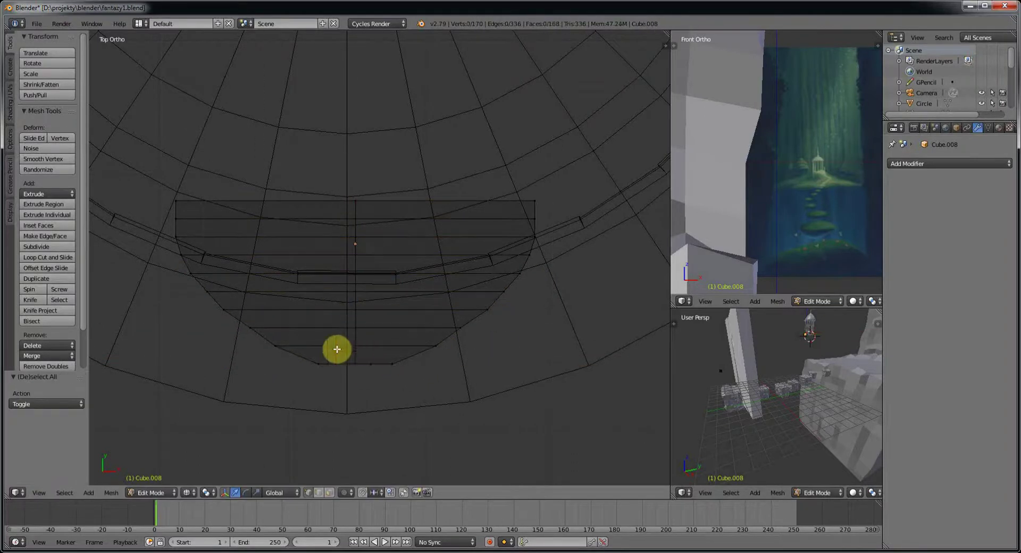
pyautogui.hotkey('ctrl', 'z')
pyautogui.press('b')
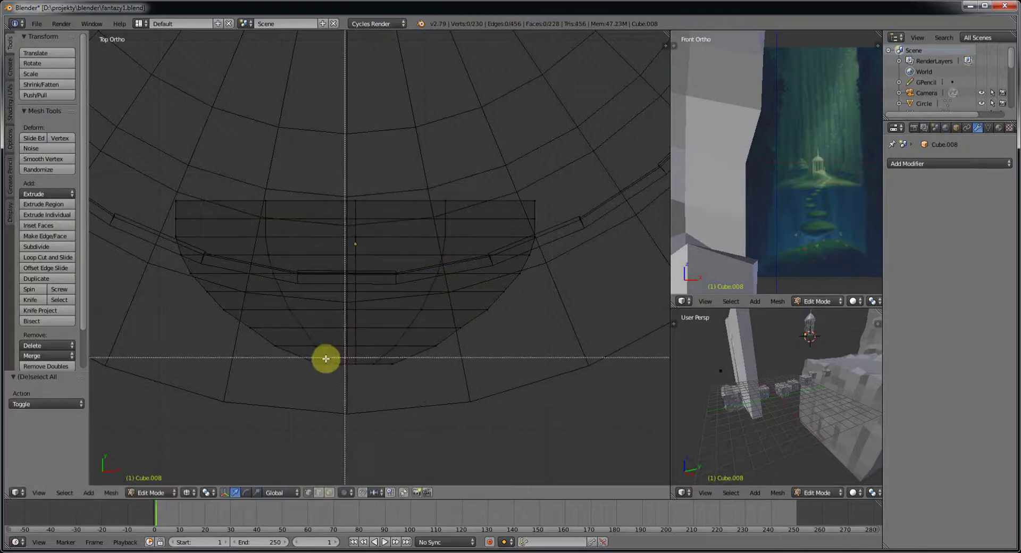
pyautogui.press('z')
# Flatten the whole curved step along Z and extrude a lower tier beneath it
pyautogui.moveTo(358, 337)
pyautogui.mouseDown(button='middle')
pyautogui.moveTo(500, 356)
pyautogui.moveTo(404, 296)
pyautogui.mouseUp(button='middle')
pyautogui.press('a')
pyautogui.press('s')
pyautogui.press('z')
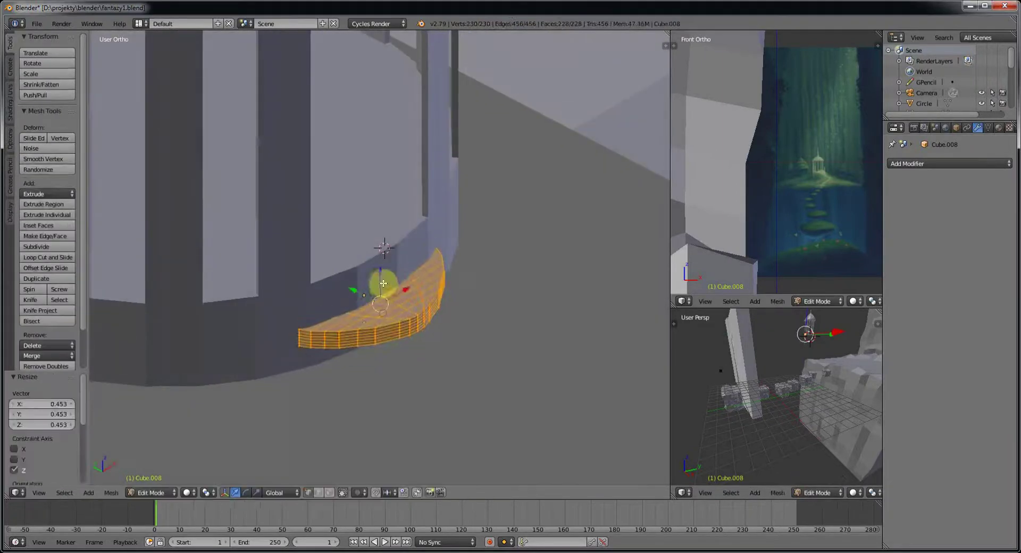
pyautogui.click(422, 289)
pyautogui.press('e')
pyautogui.click(388, 291)
pyautogui.click(373, 289)
pyautogui.press('KP_3')
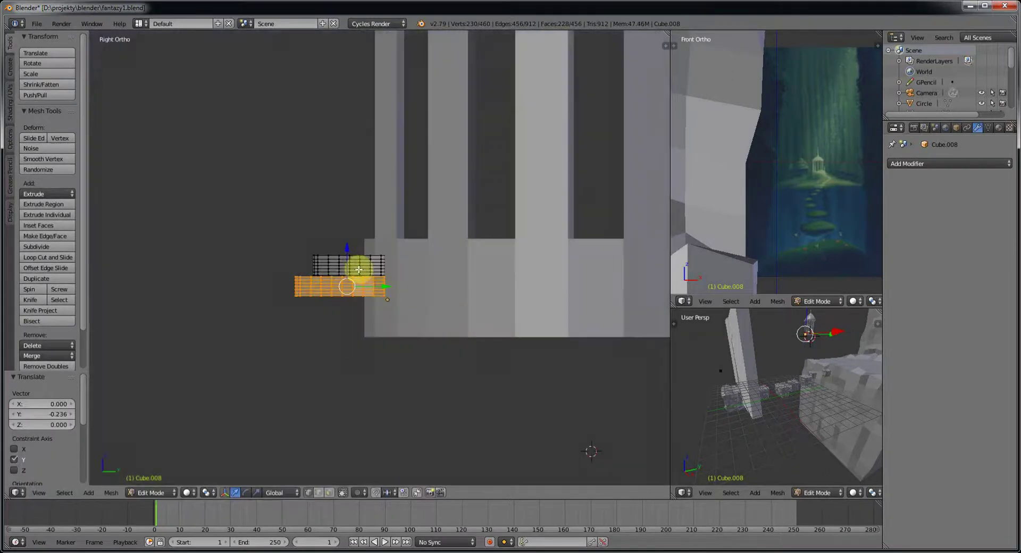
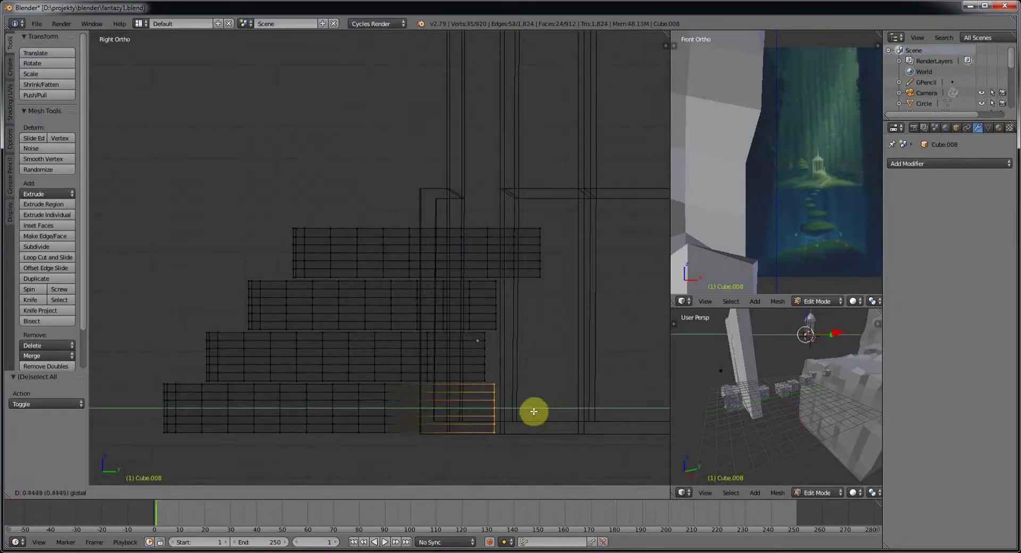
# Leave mesh editing, return to solid shading, and frame the view on the gazebo
pyautogui.press('Tab')
pyautogui.press('z')
pyautogui.moveTo(533, 411); pyautogui.dragTo(456, 421, button='middle')
pyautogui.keyDown('alt'); pyautogui.rightClick(446, 392); pyautogui.keyUp('alt')
pyautogui.click(447, 392)
pyautogui.press('KP_Decimal')
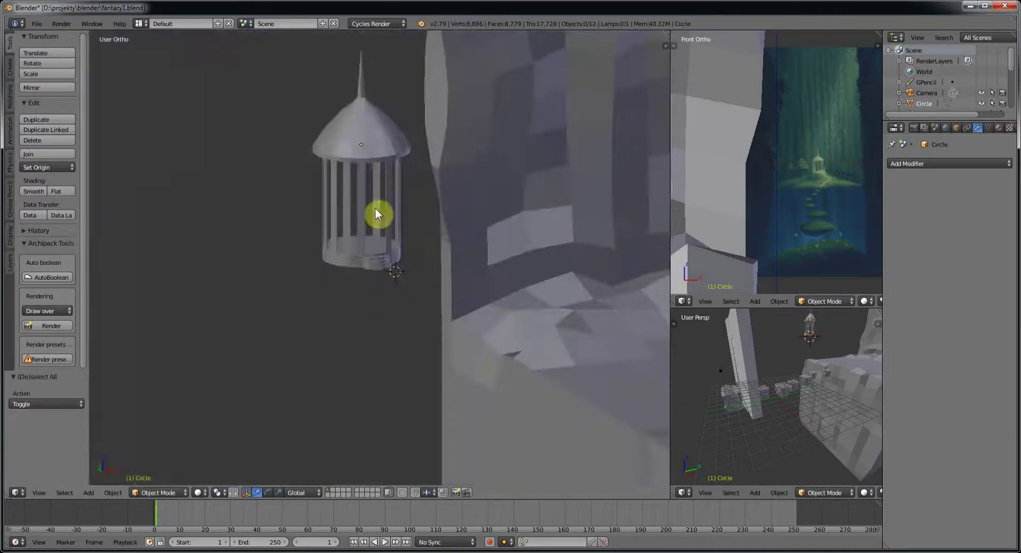
# From the top view, move the gazebo back along the Y axis
pyautogui.rightClick(375, 214)
pyautogui.press('KP_7')
pyautogui.press('g')
pyautogui.press('y')
pyautogui.click(345, 208)
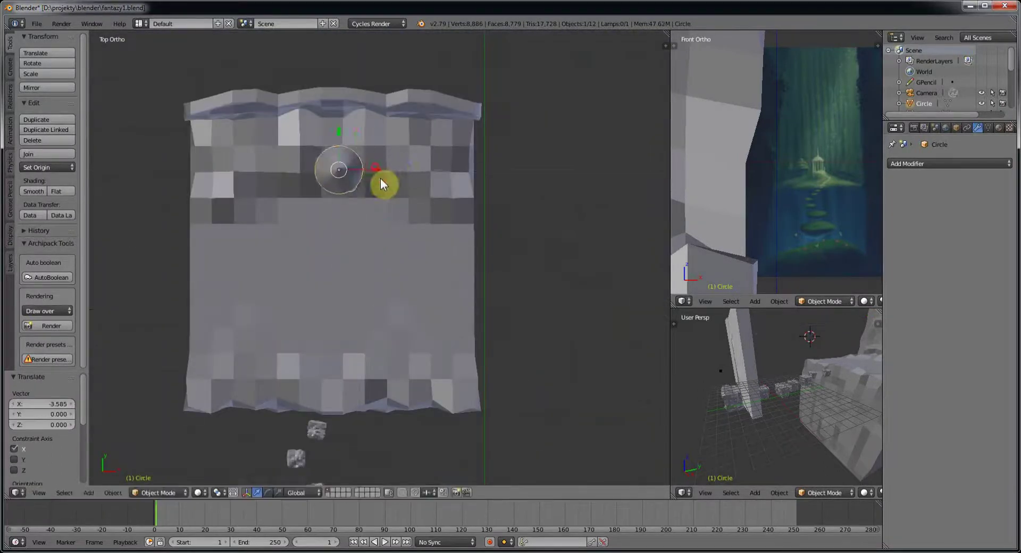
# In the front view, lower the gazebo along Z until it sits on the rocky ledge
pyautogui.press('KP_1')
pyautogui.press('g')
pyautogui.press('z')
pyautogui.click(468, 239)
pyautogui.moveTo(468, 239); pyautogui.dragTo(359, 298, button='middle')
pyautogui.press('g')
pyautogui.press('z')
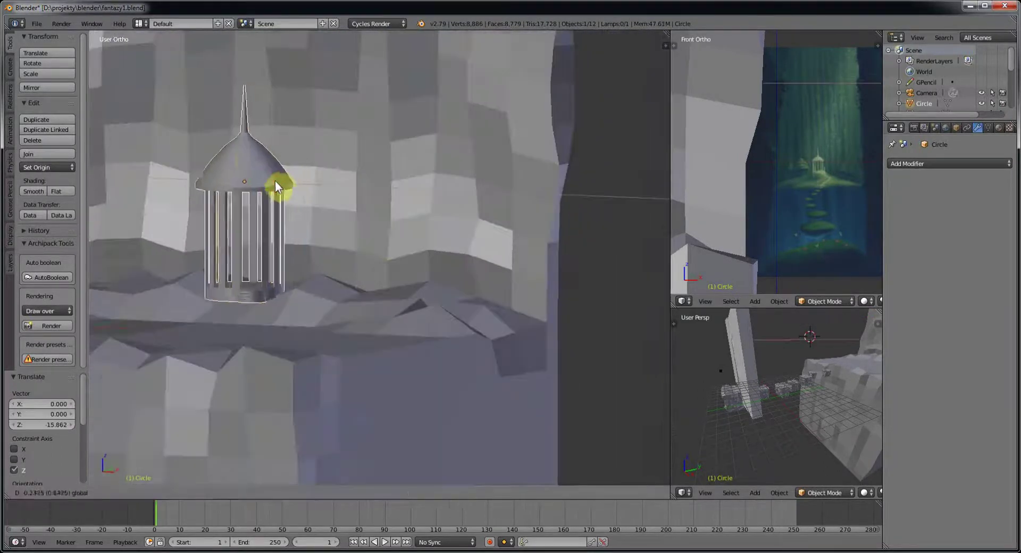
pyautogui.click(232, 149)
pyautogui.moveTo(232, 149)
pyautogui.mouseDown(button='middle')
pyautogui.moveTo(264, 327)
pyautogui.moveTo(216, 403)
pyautogui.mouseUp(button='middle')
# Put the cliff ground plane into Sculpt Mode, inspect it, then return to Object Mode
pyautogui.press('a')
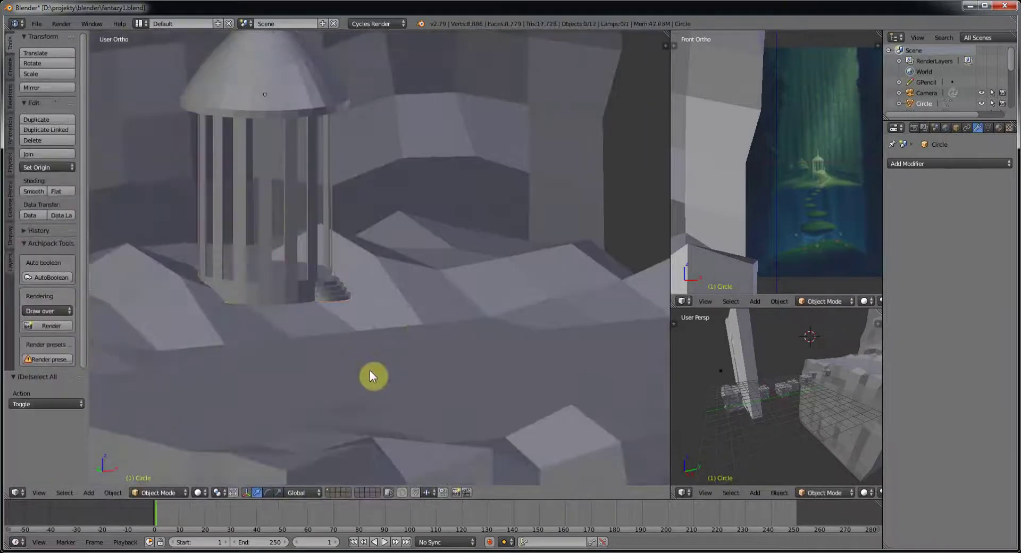
pyautogui.rightClick(370, 371)
pyautogui.click(160, 493)
pyautogui.click(159, 457)
pyautogui.moveTo(336, 327)
pyautogui.mouseDown(button='middle')
pyautogui.moveTo(368, 384)
pyautogui.moveTo(241, 280)
pyautogui.mouseUp(button='middle')
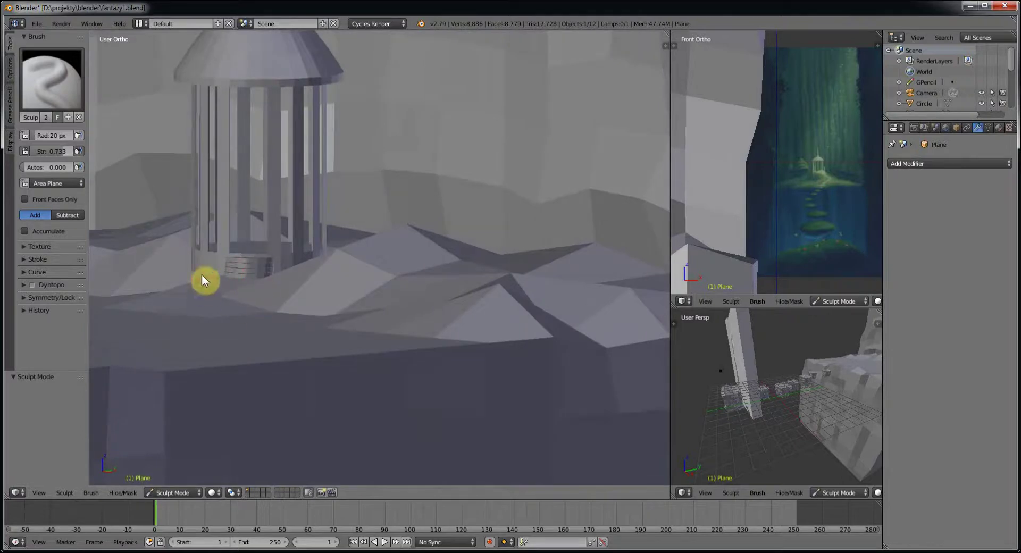
pyautogui.moveTo(155, 284)
pyautogui.mouseDown(button='middle')
pyautogui.moveTo(213, 327)
pyautogui.moveTo(437, 304)
pyautogui.moveTo(257, 271)
pyautogui.moveTo(264, 253)
pyautogui.moveTo(182, 492)
pyautogui.moveTo(482, 441)
pyautogui.moveTo(308, 355)
pyautogui.mouseUp(button='middle')
pyautogui.click(175, 492)
pyautogui.click(175, 478)
# Save the file, then move and rotate the existing scene camera
pyautogui.hotkey('ctrl', 's')
pyautogui.press('KP_0')
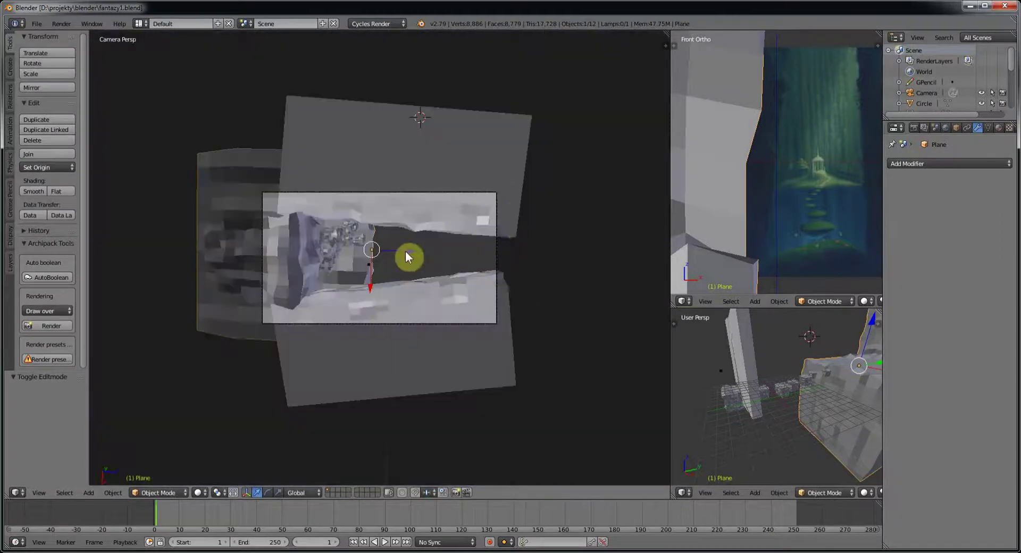
pyautogui.rightClick(405, 251)
pyautogui.press('g')
pyautogui.click(471, 280)
pyautogui.moveTo(471, 279); pyautogui.dragTo(258, 337, button='middle')
pyautogui.press('r')
pyautogui.click(380, 198)
# Reposition the old camera once more, check its view, then delete it
pyautogui.press('KP_0')
pyautogui.press('g')
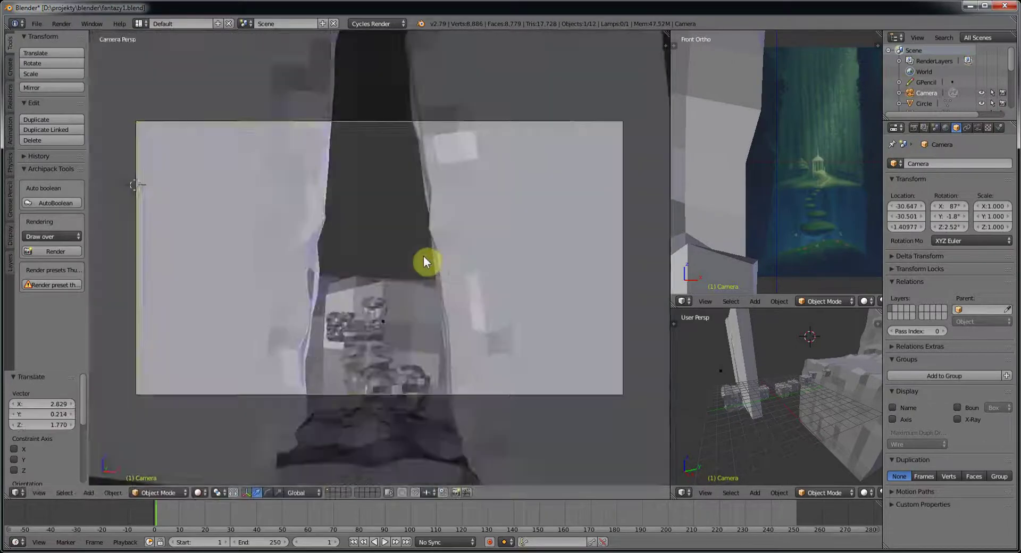
pyautogui.click(423, 256)
pyautogui.moveTo(424, 257)
pyautogui.mouseDown(button='middle')
pyautogui.moveTo(468, 315)
pyautogui.moveTo(430, 262)
pyautogui.moveTo(389, 317)
pyautogui.moveTo(409, 353)
pyautogui.moveTo(537, 386)
pyautogui.mouseUp(button='middle')
pyautogui.press('KP_0')
pyautogui.press('Delete')
# Add a new camera and move it along the Y axis from the top view
pyautogui.hotkey('shift', 'a')
pyautogui.click(510, 494)
pyautogui.press('KP_0')
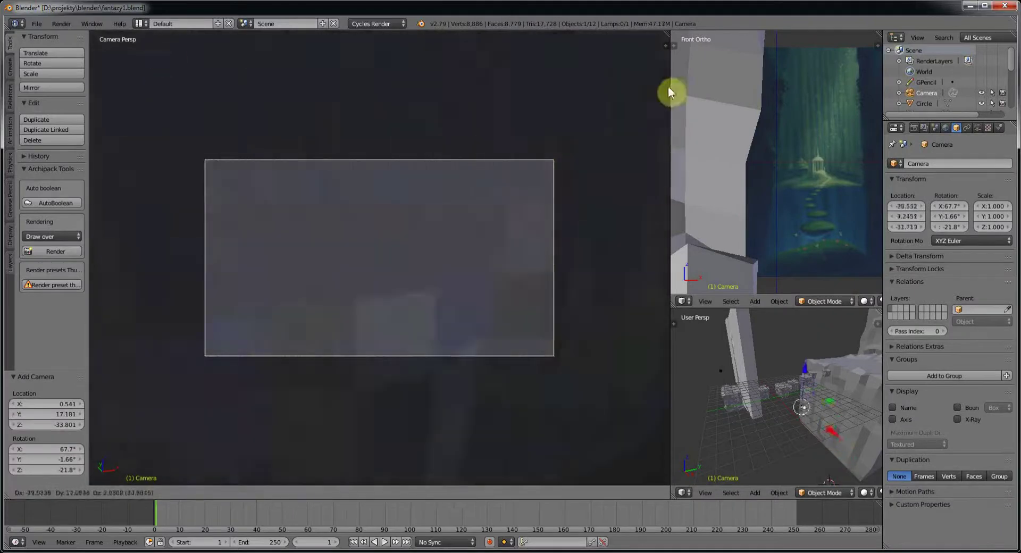
pyautogui.press('KP_1')
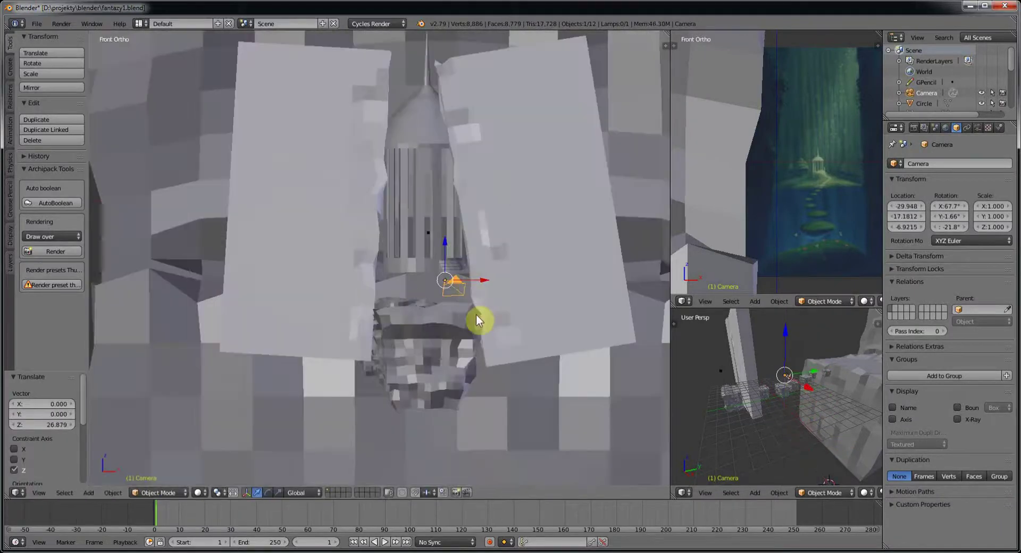
pyautogui.press('KP_7')
pyautogui.press('g')
pyautogui.press('y')
pyautogui.click(505, 50)
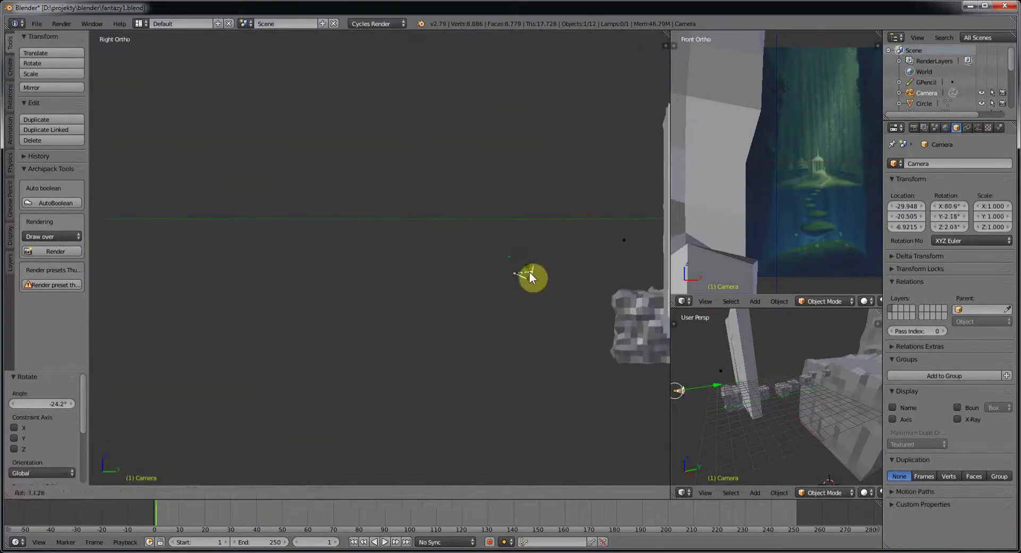
# Check the framing through the new camera and orbit in close to it
pyautogui.press('KP_0')
pyautogui.press('KP_0')
pyautogui.press('KP_0')
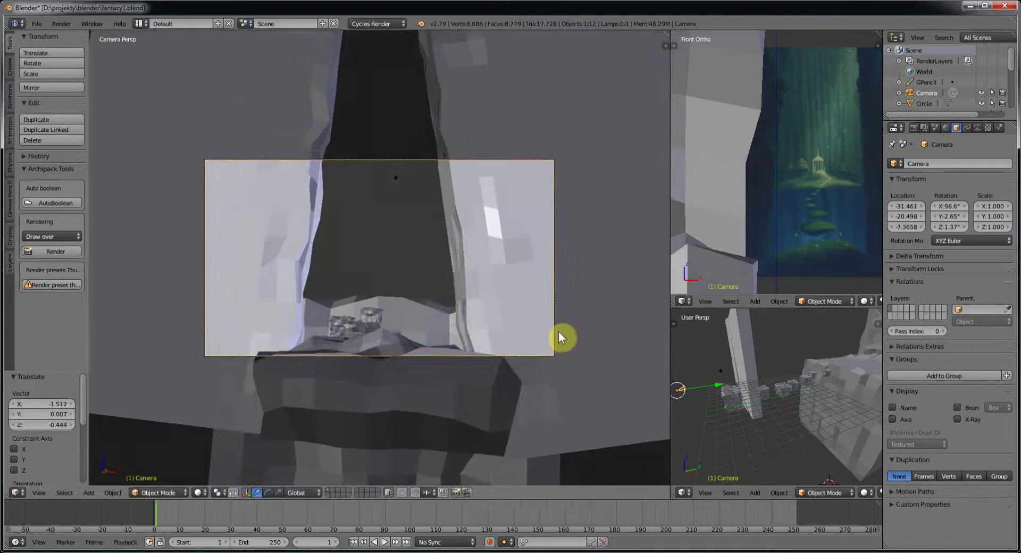
pyautogui.press('KP_0')
pyautogui.press('a')
pyautogui.moveTo(362, 322)
pyautogui.mouseDown(button='middle')
pyautogui.moveTo(358, 310)
pyautogui.moveTo(496, 305)
pyautogui.moveTo(410, 314)
pyautogui.moveTo(440, 346)
pyautogui.mouseUp(button='middle')
# Scale the gazebo mesh down to a smaller size in Edit Mode
pyautogui.rightClick(176, 228)
pyautogui.press('Tab')
pyautogui.moveTo(221, 273); pyautogui.dragTo(182, 237, button='middle')
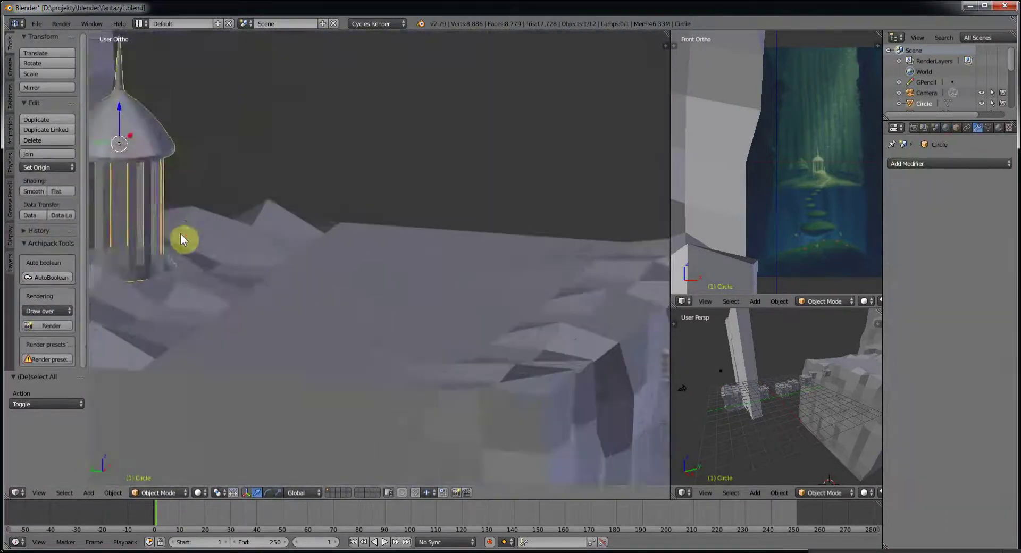
pyautogui.scroll(3, 183, 237)
pyautogui.press('s')
pyautogui.click(330, 328)
pyautogui.press('Tab')
pyautogui.moveTo(283, 177); pyautogui.dragTo(243, 440, button='middle')
pyautogui.press('KP_Decimal')
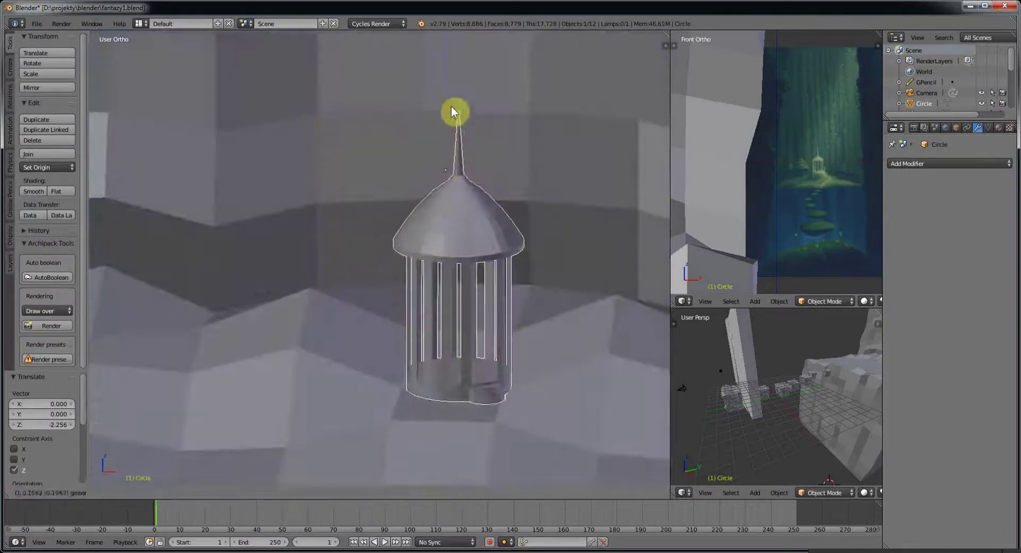
# Try moving the cliff plane along Y from the camera view, then undo it
pyautogui.press('a')
pyautogui.scroll(-2, 441, 118)
pyautogui.scroll(-5, 514, 332)
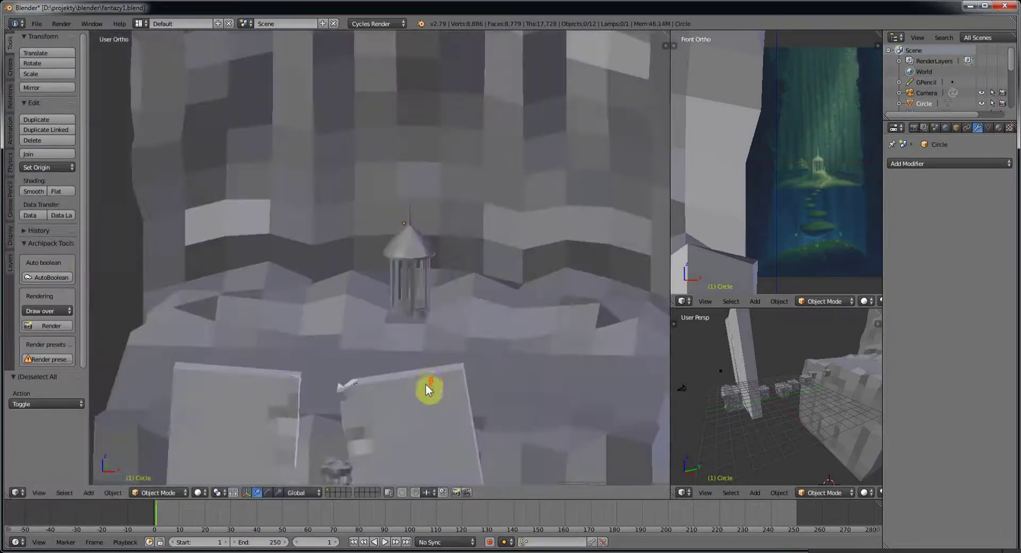
pyautogui.rightClick(225, 329)
pyautogui.press('KP_0')
pyautogui.rightClick(392, 205)
pyautogui.press('g')
pyautogui.press('y')
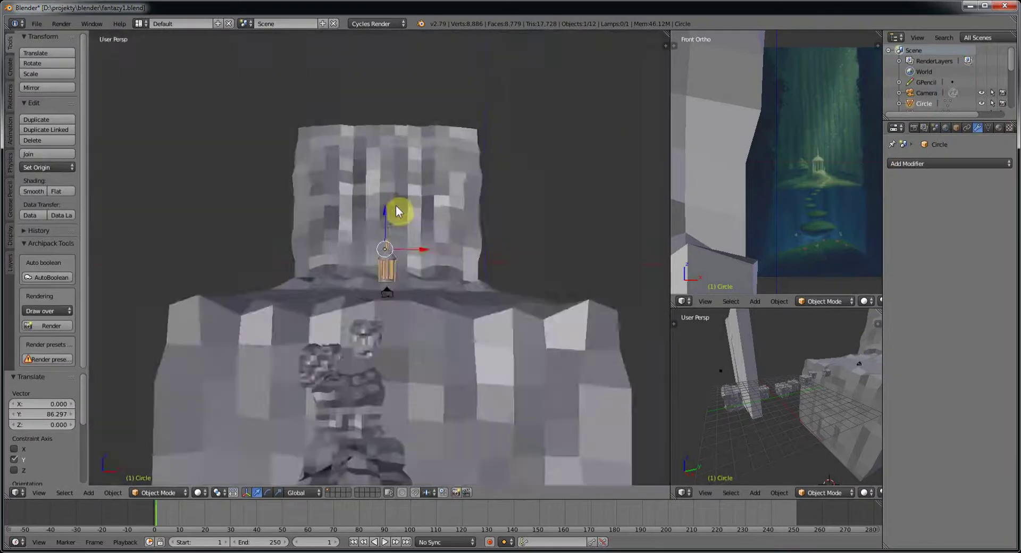
pyautogui.click(479, 237)
pyautogui.hotkey('ctrl', 'z')
# Move the camera closer along Y and set its sensor size to 50
pyautogui.rightClick(404, 226)
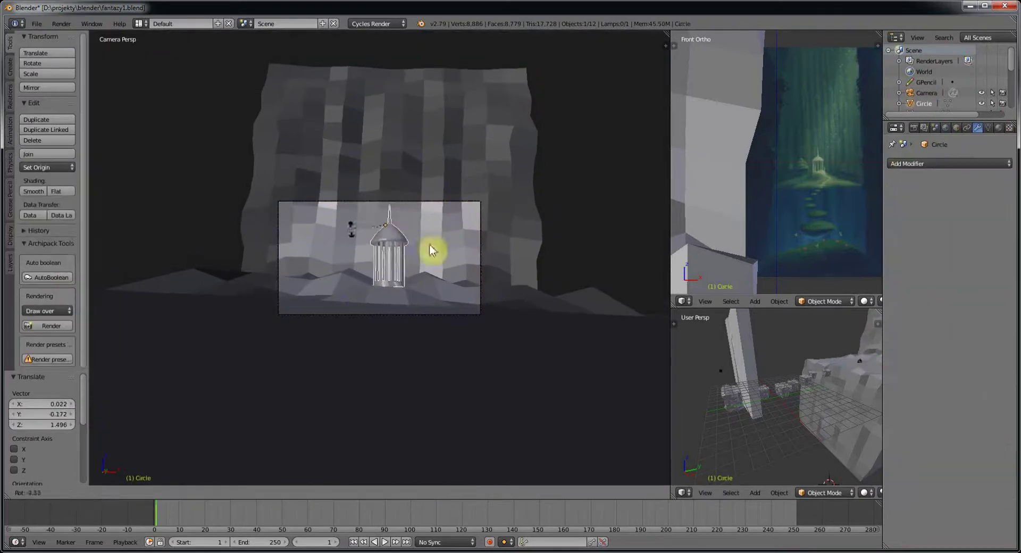
pyautogui.press('a')
pyautogui.rightClick(471, 311)
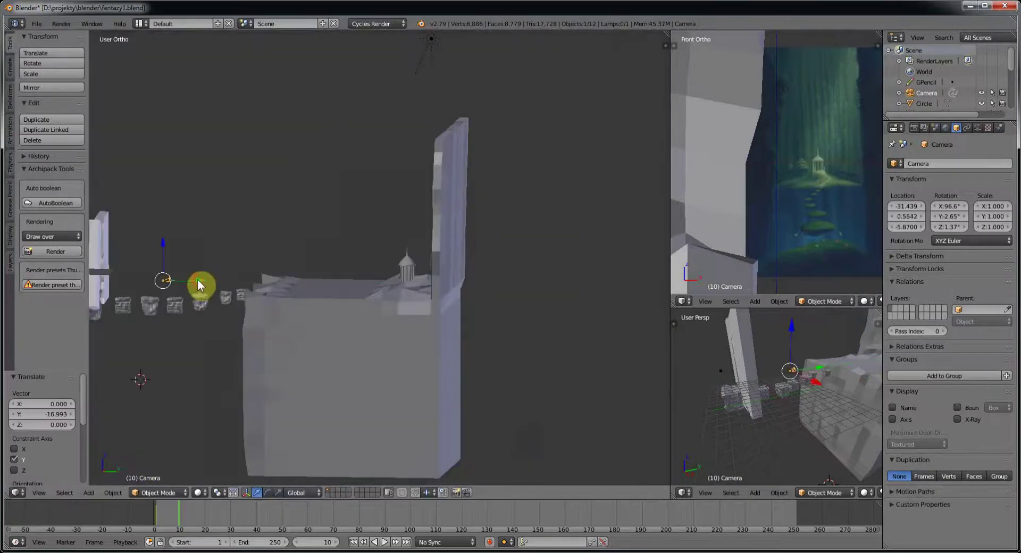
pyautogui.moveTo(253, 288); pyautogui.dragTo(155, 304)
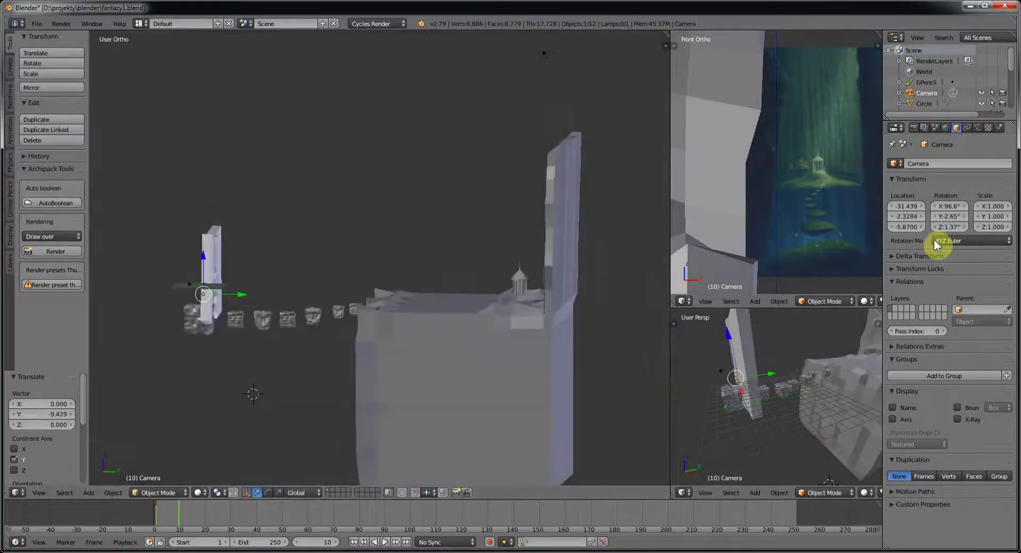
pyautogui.click(978, 128)
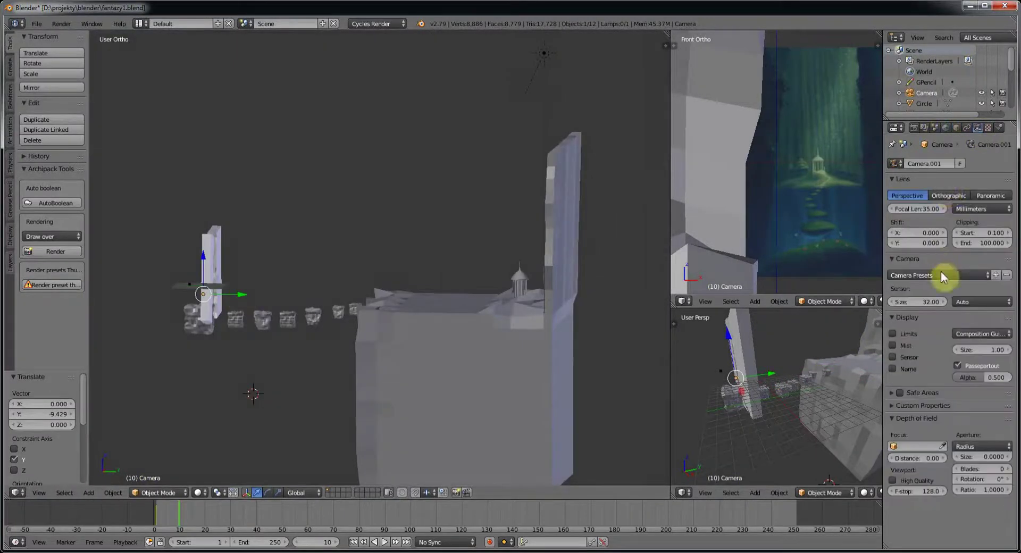
pyautogui.press('KP_0')
pyautogui.press('KP_0')
pyautogui.press('KP_0')
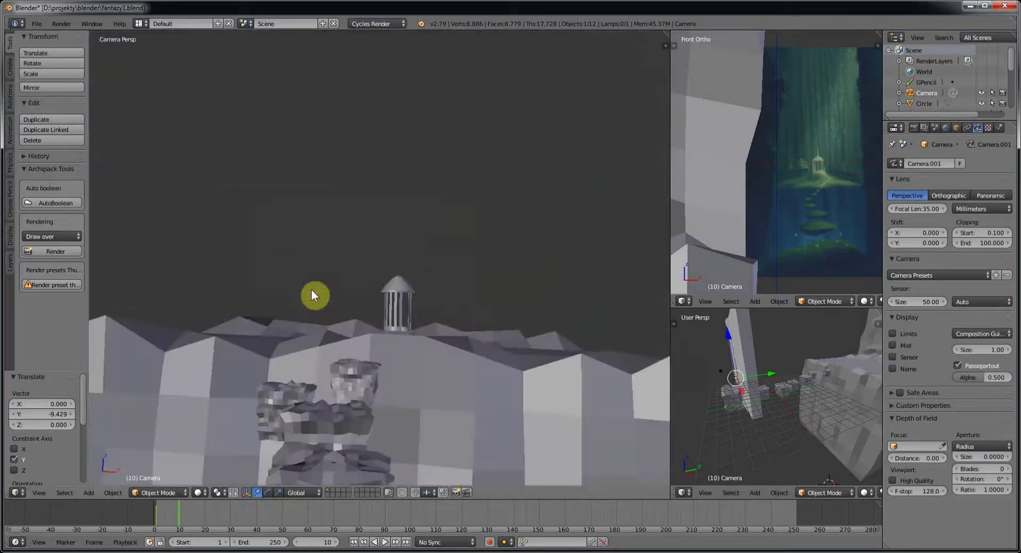
pyautogui.press('KP_0')
# In top view, shift the stone bar along Y toward the stepping stones
pyautogui.rightClick(360, 340)
pyautogui.press('KP_7')
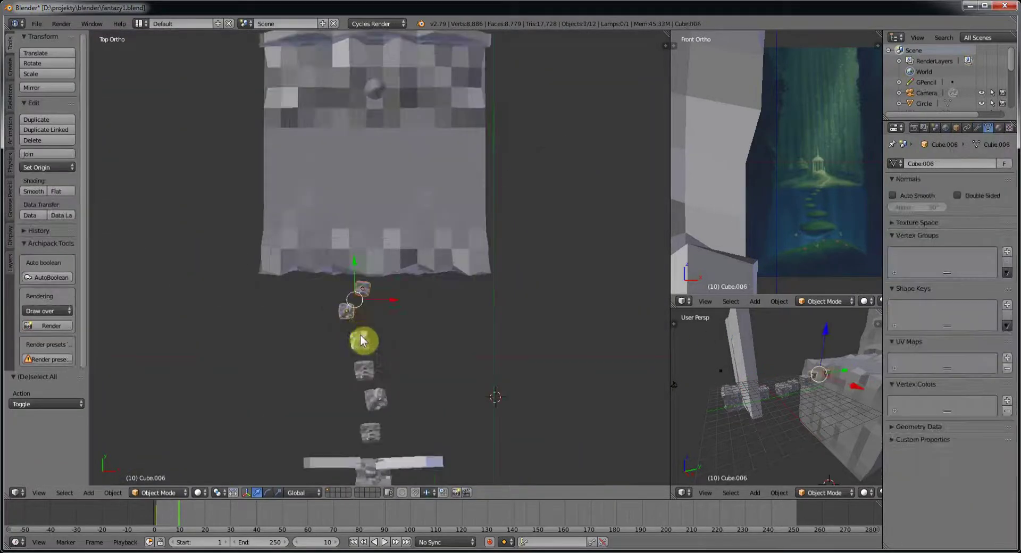
pyautogui.scroll(-2, 371, 391)
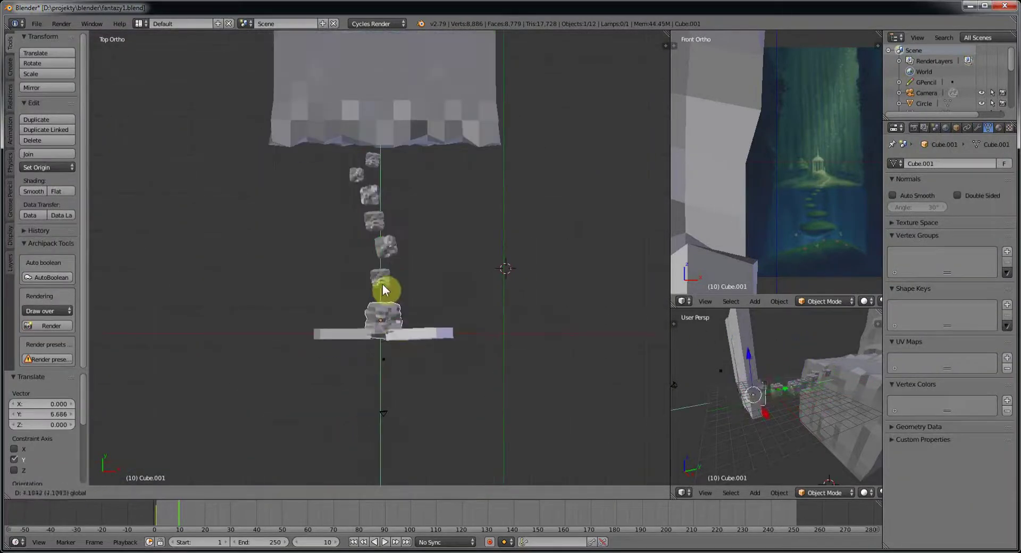
pyautogui.moveTo(382, 289); pyautogui.dragTo(464, 264, button='right')
pyautogui.scroll(2, 448, 256)
# Inspect the cliff plane's mesh in right-side wireframe Edit Mode, then exit
pyautogui.press('Tab')
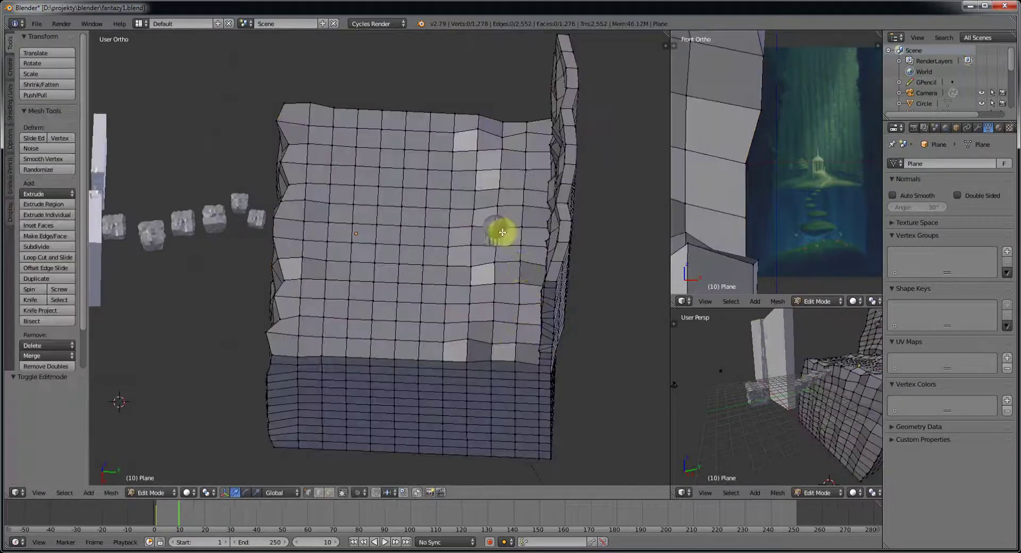
pyautogui.press('Tab')
pyautogui.rightClick(495, 228)
pyautogui.rightClick(517, 321)
pyautogui.press('Tab')
pyautogui.press('KP_3')
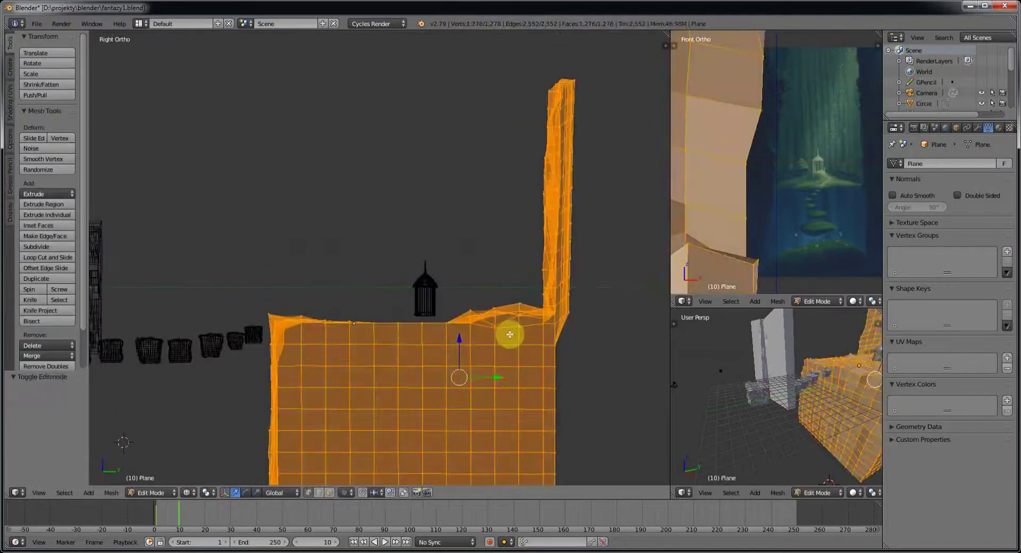
pyautogui.press('z')
pyautogui.press('a')
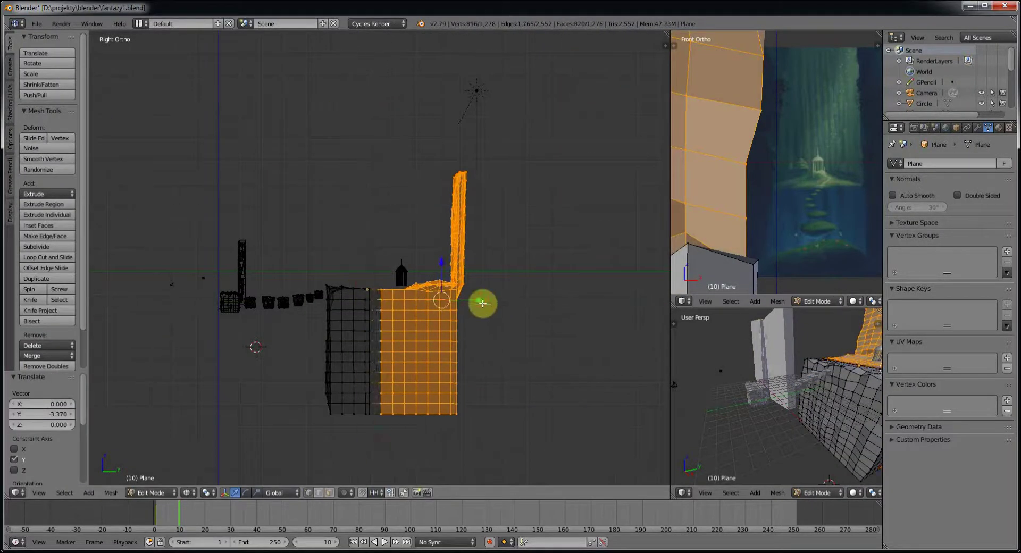
pyautogui.press('a')
pyautogui.press('Tab')
pyautogui.press('z')
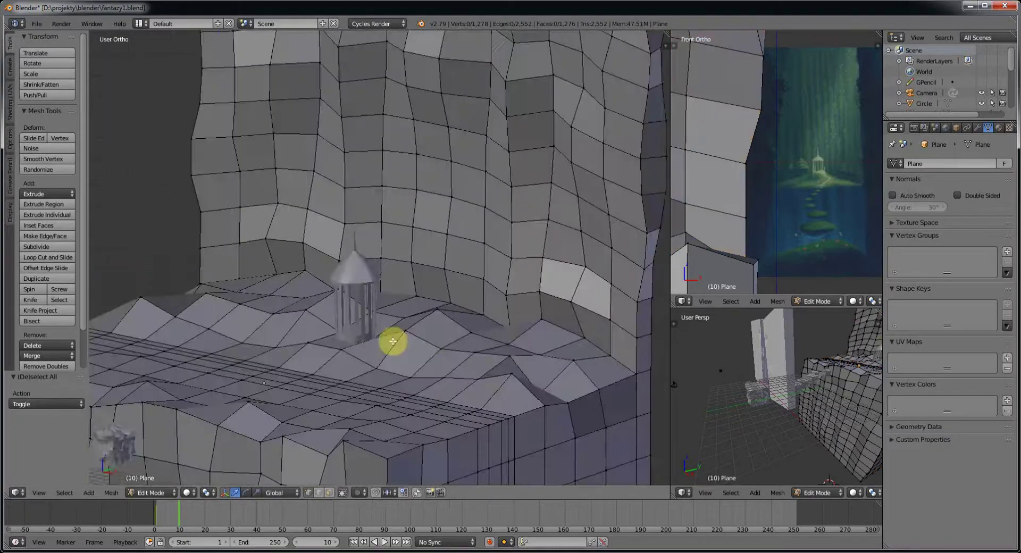
# Move the camera along its Y axis to a new position
pyautogui.press('KP_0')
pyautogui.rightClick(528, 427)
pyautogui.press('g')
pyautogui.press('y')
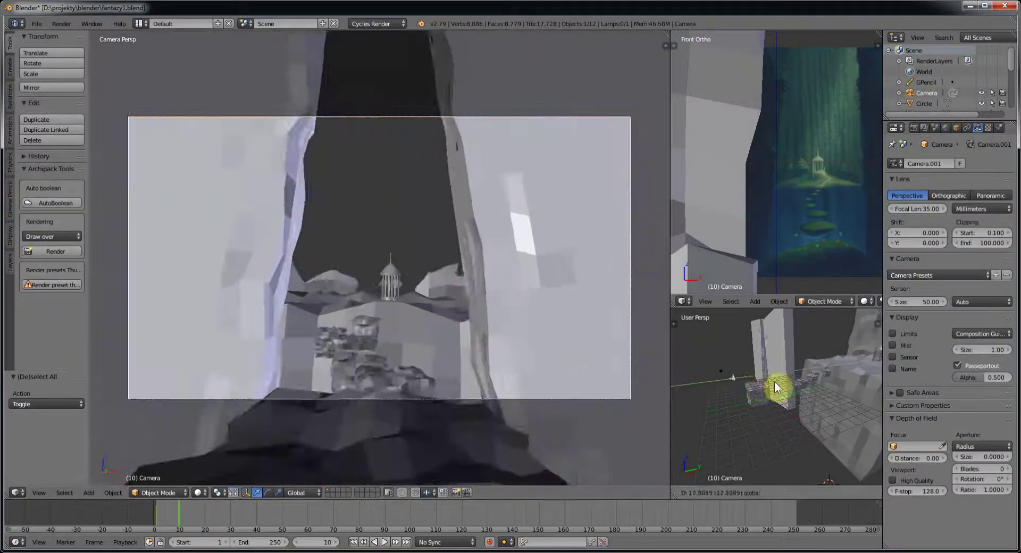
pyautogui.click(761, 388)
# Box-select the cliff's left column of vertices in right-side wireframe view, then exit
pyautogui.rightClick(393, 406)
pyautogui.press('KP_3')
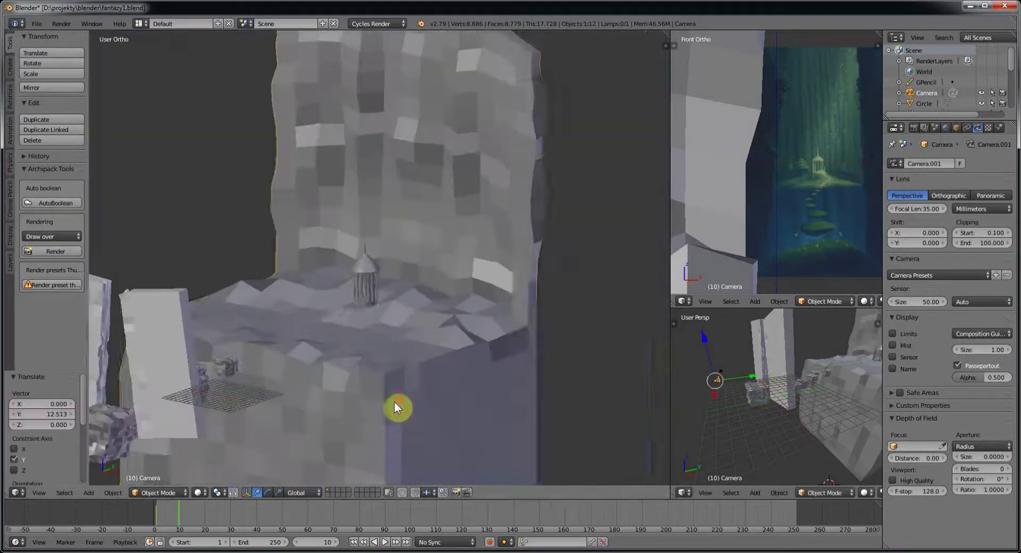
pyautogui.press('Tab')
pyautogui.press('z')
pyautogui.press('b')
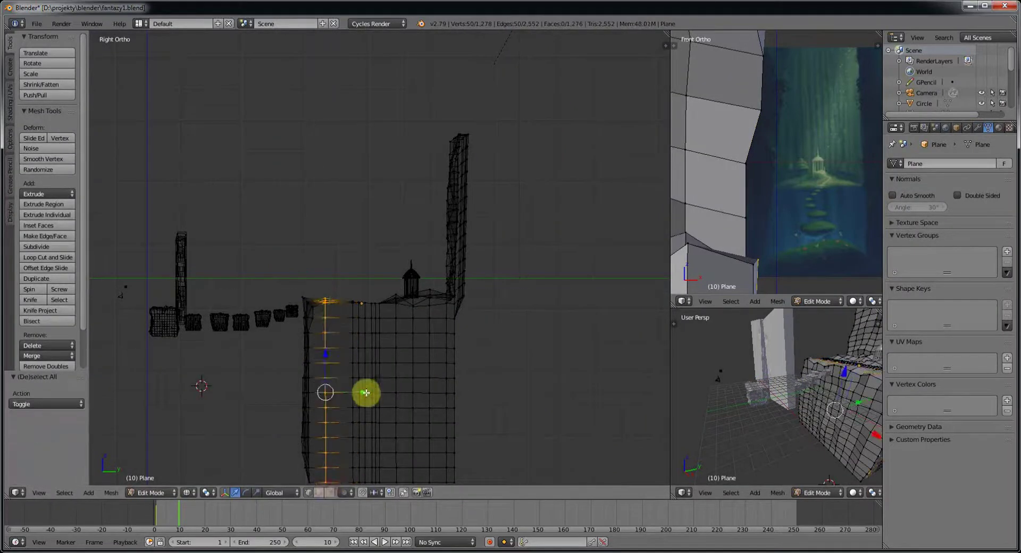
pyautogui.moveTo(300, 288); pyautogui.dragTo(346, 392)
pyautogui.scroll(-4, 346, 392)
pyautogui.press('Tab')
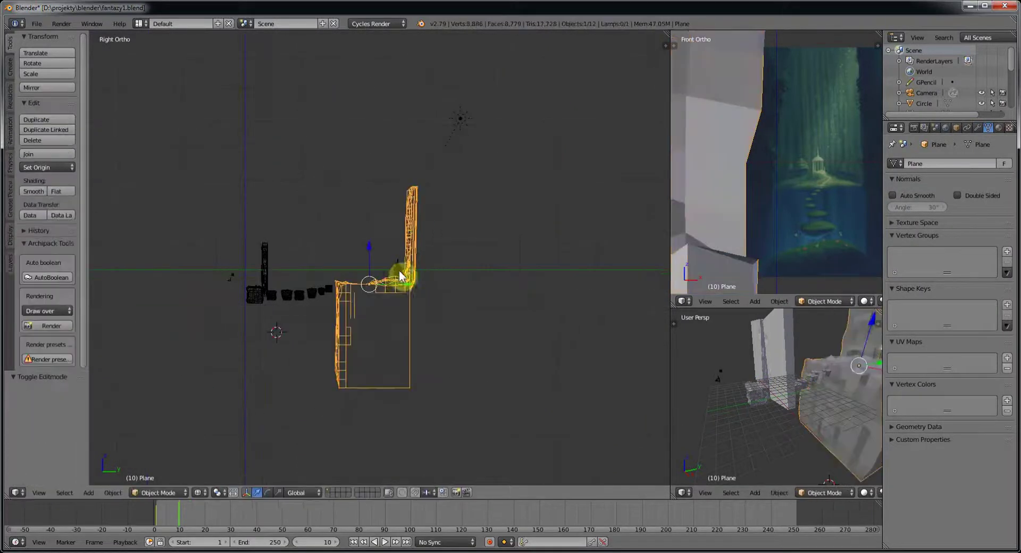
# In the right view, box-select the right-hand strip of the cliff terrain's vertices
pyautogui.moveTo(382, 292); pyautogui.dragTo(404, 222, button='middle')
pyautogui.press('a')
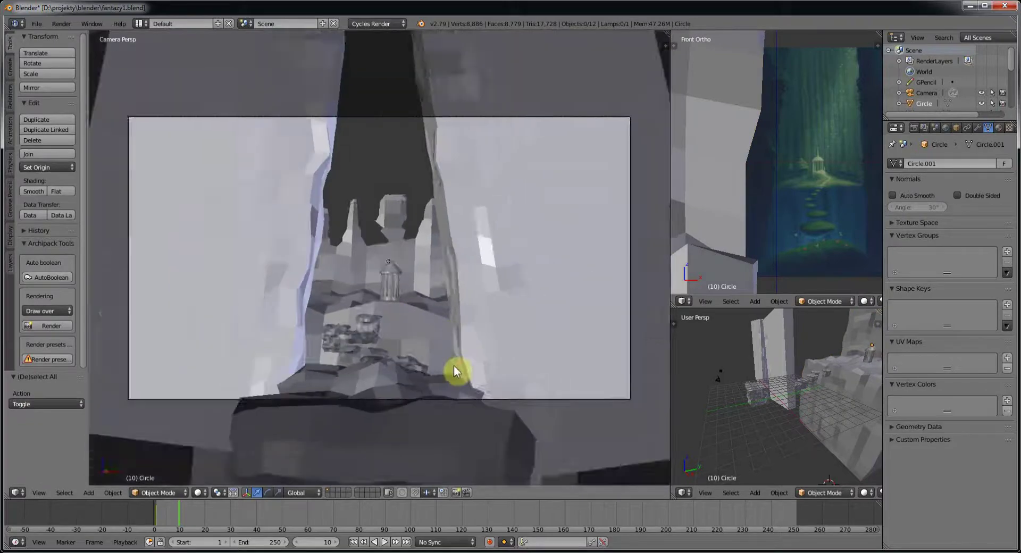
pyautogui.moveTo(395, 296)
pyautogui.mouseDown(button='middle')
pyautogui.moveTo(438, 359)
pyautogui.moveTo(377, 371)
pyautogui.moveTo(401, 310)
pyautogui.mouseUp(button='middle')
pyautogui.rightClick(401, 311)
pyautogui.press('KP_3')
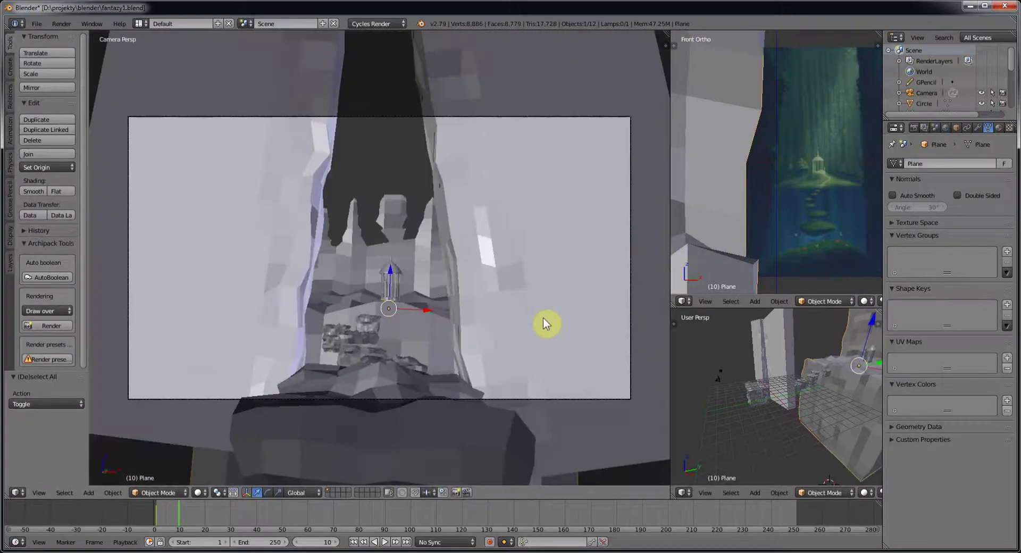
pyautogui.press('Tab')
pyautogui.scroll(-4, 490, 349)
pyautogui.press('a')
pyautogui.press('b')
pyautogui.moveTo(500, 84); pyautogui.dragTo(367, 421)
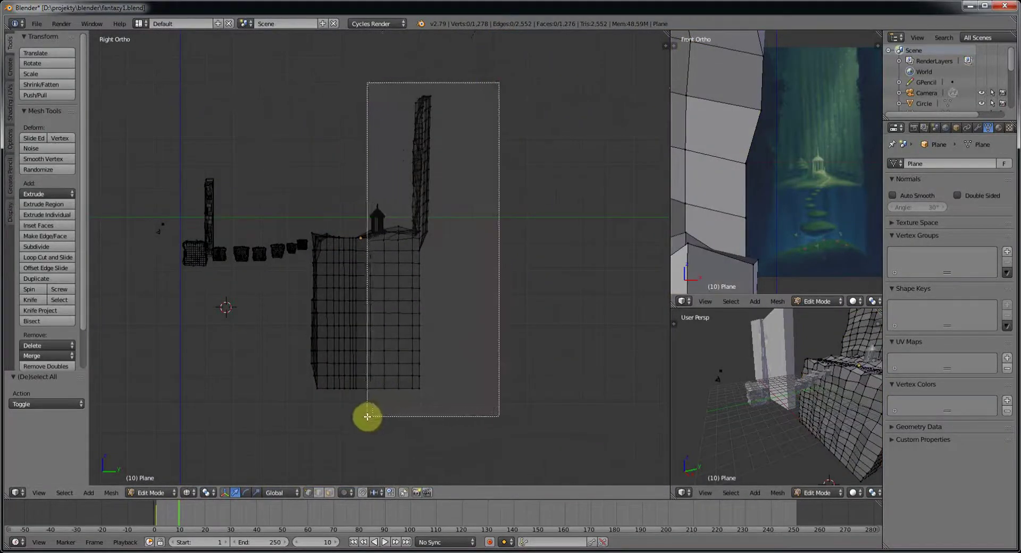
# Move the selected cliff section sideways along Y and leave Edit Mode
pyautogui.press('g')
pyautogui.press('y')
pyautogui.click(358, 315)
pyautogui.press('g')
pyautogui.press('y')
pyautogui.click(362, 221)
pyautogui.press('b')
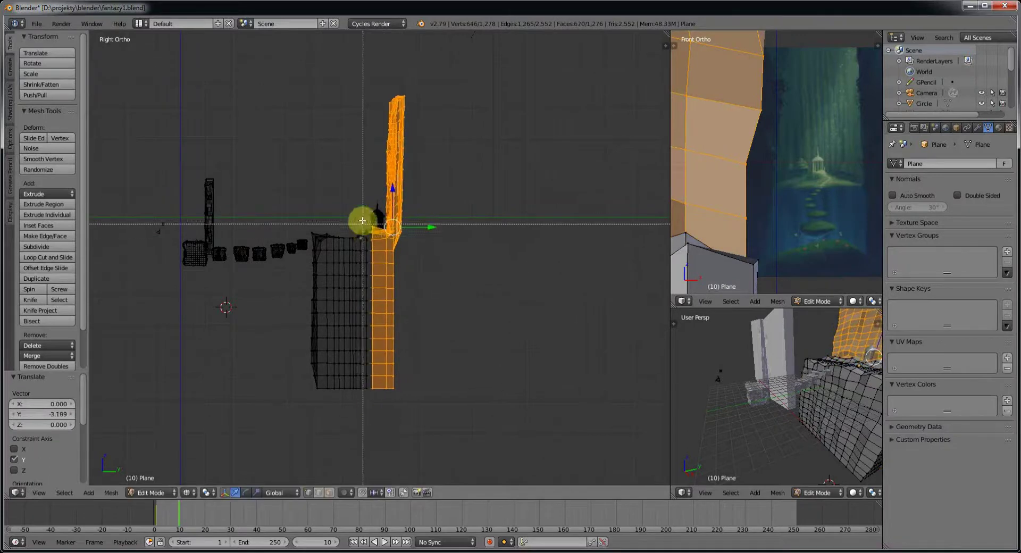
pyautogui.press('Tab')
# Shift the gazebo 1.021 along Y, then orbit to review the cliff
pyautogui.rightClick(406, 212)
pyautogui.press('KP_0')
pyautogui.press('z')
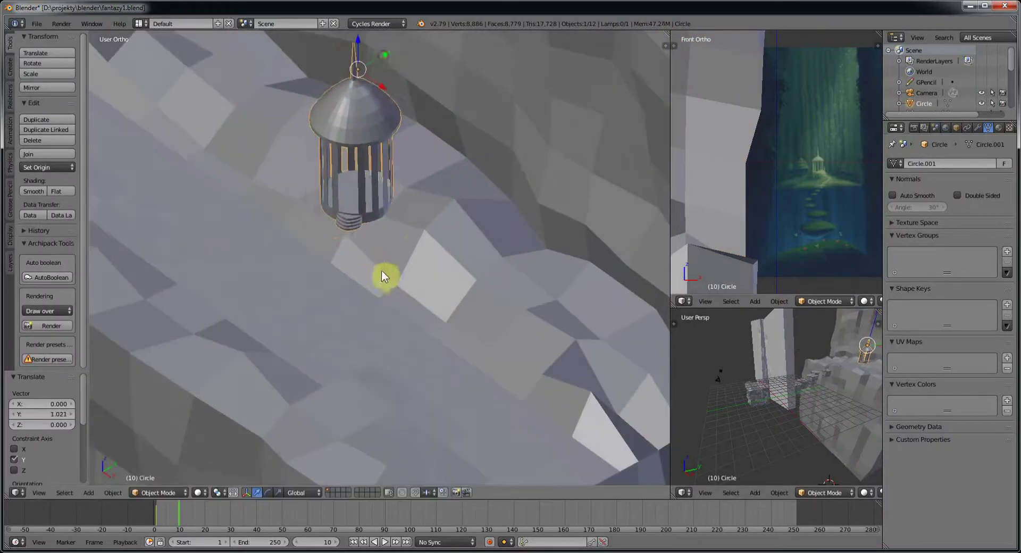
pyautogui.press('Home')
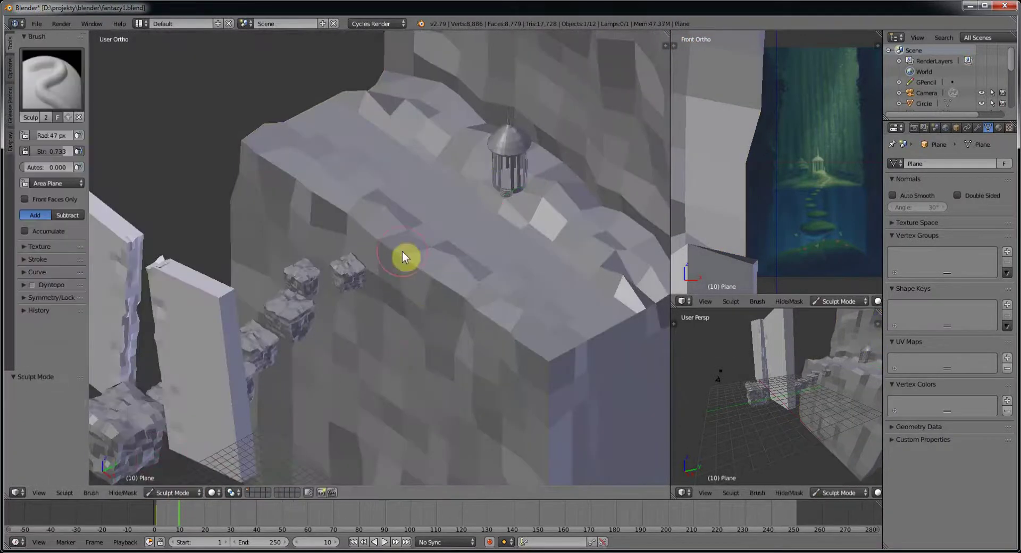
pyautogui.scroll(-2, 414, 248)
pyautogui.press('Tab')
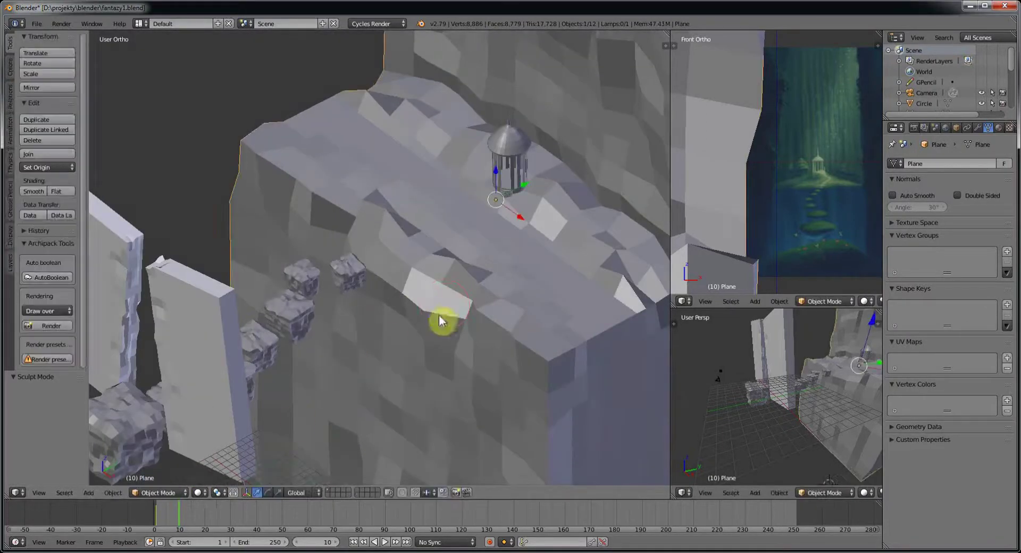
pyautogui.scroll(-5, 439, 315)
pyautogui.press('a')
pyautogui.moveTo(449, 291)
pyautogui.mouseDown(button='middle')
pyautogui.moveTo(503, 319)
pyautogui.moveTo(319, 282)
pyautogui.moveTo(436, 292)
pyautogui.mouseUp(button='middle')
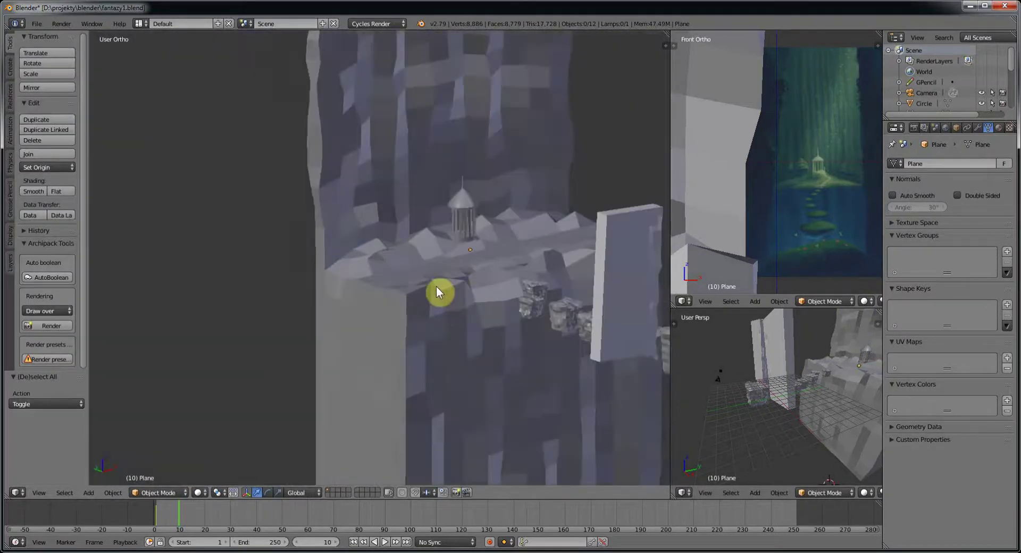
pyautogui.moveTo(547, 283)
pyautogui.mouseDown(button='middle')
pyautogui.moveTo(545, 327)
pyautogui.moveTo(440, 371)
pyautogui.moveTo(286, 350)
pyautogui.moveTo(394, 368)
pyautogui.mouseUp(button='middle')
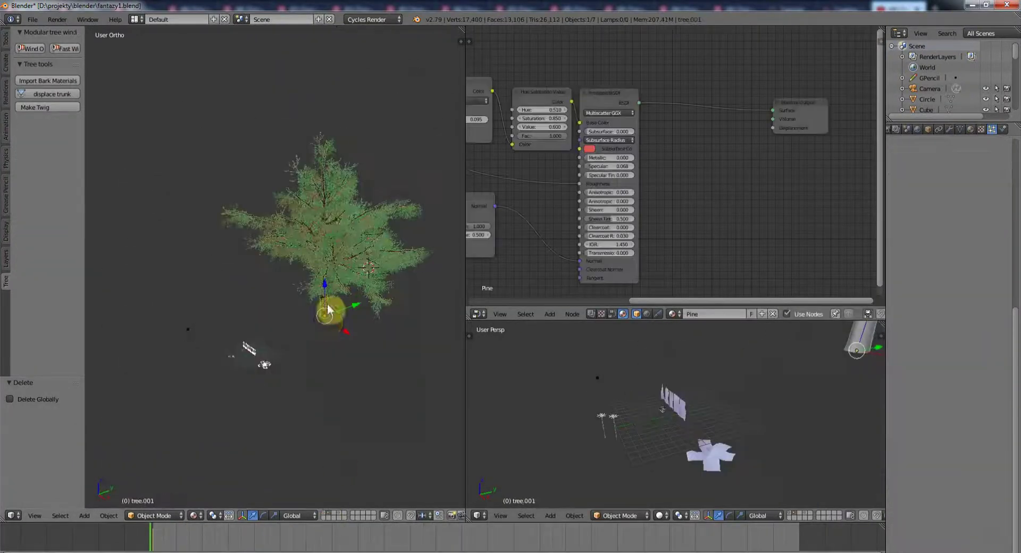
# Paste the tree into the scene and send its twig and leaf objects to another layer
pyautogui.hotkey('ctrl', 'v')
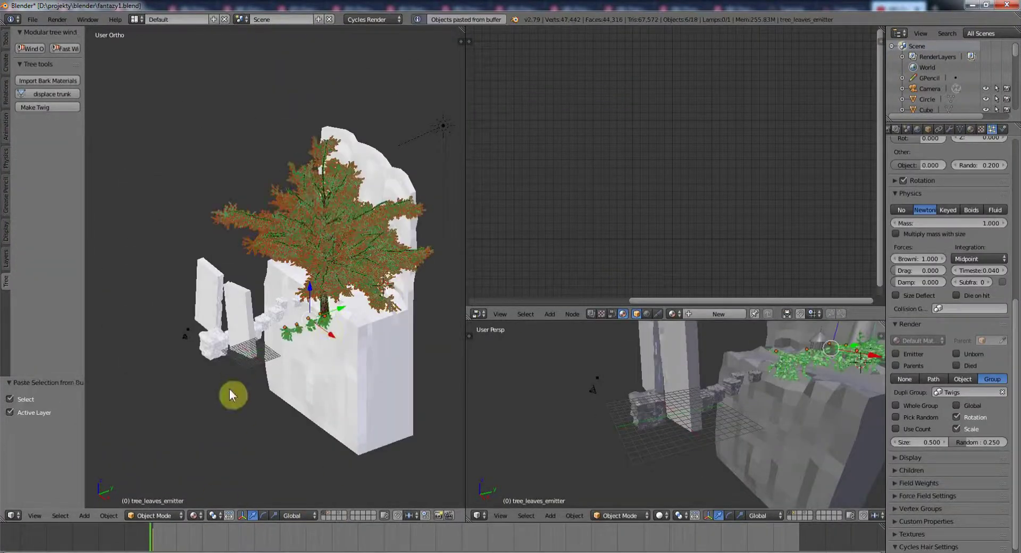
pyautogui.hotkey('ctrl', 'z')
pyautogui.hotkey('ctrl', 'v')
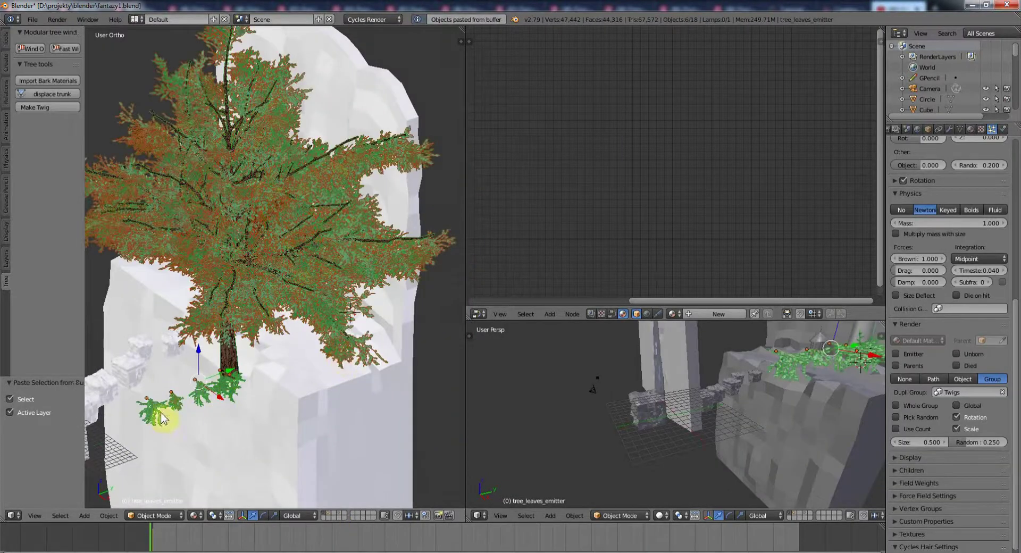
pyautogui.rightClick(161, 419)
pyautogui.keyDown('shift'); pyautogui.rightClick(231, 391); pyautogui.keyUp('shift')
pyautogui.press('m')
pyautogui.click(336, 412)
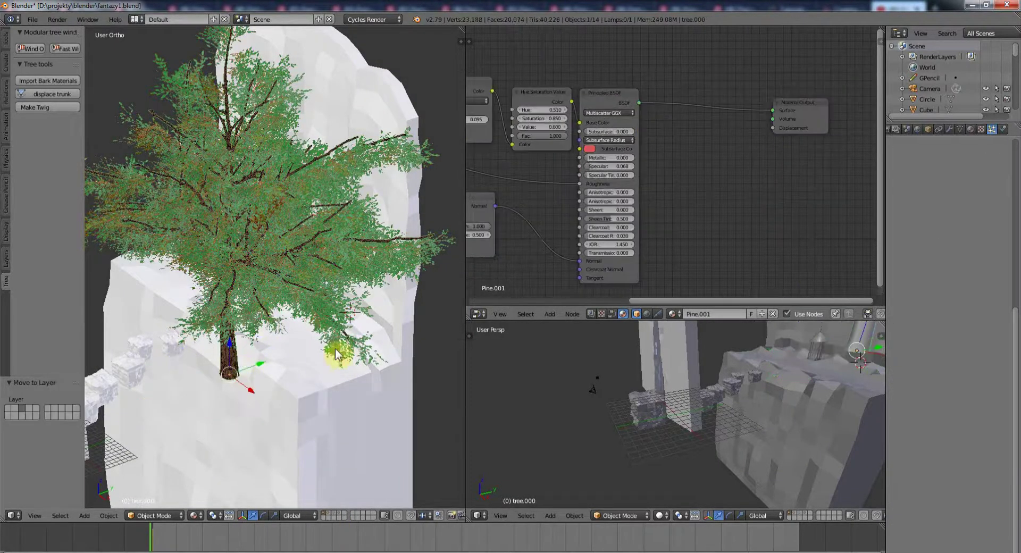
# Scale the tree with its leaves emitter down and shift it along Y
pyautogui.keyDown('shift'); pyautogui.rightClick(335, 352); pyautogui.keyUp('shift')
pyautogui.press('s')
pyautogui.click(266, 370)
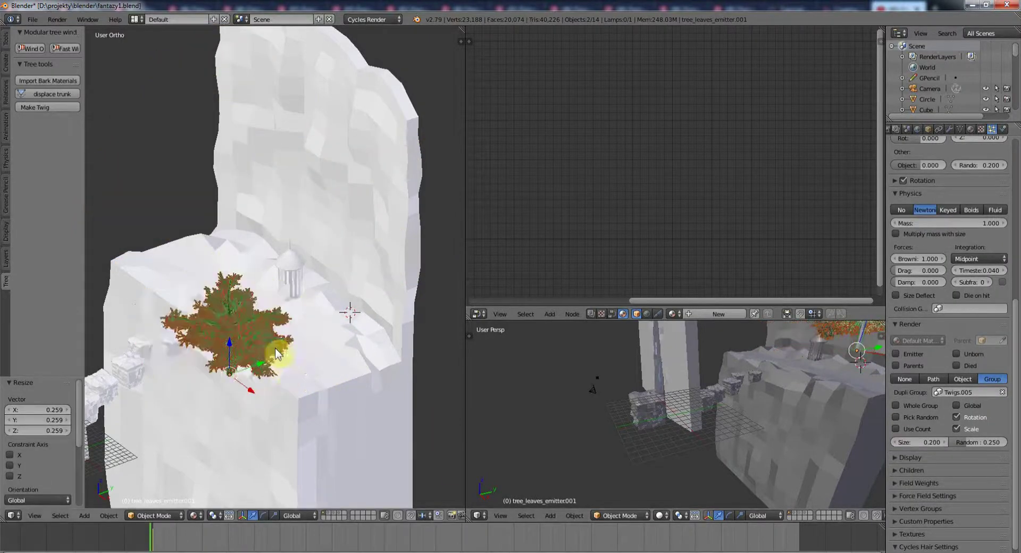
pyautogui.scroll(2, 319, 373)
pyautogui.press('g')
pyautogui.press('y')
pyautogui.press('Return')
# Move the tree along Y so it stands beside the gazebo on the cliff top
pyautogui.moveTo(467, 62); pyautogui.dragTo(657, 69)
pyautogui.scroll(3, 455, 369)
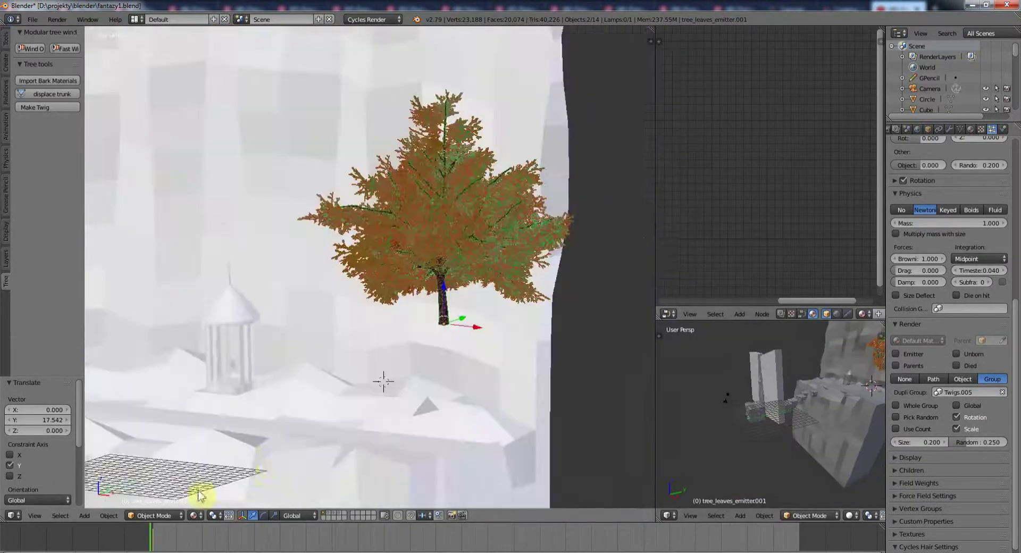
pyautogui.scroll(-2, 319, 372)
pyautogui.moveTo(444, 292); pyautogui.dragTo(443, 430, button='middle')
pyautogui.press('g')
pyautogui.press('x')
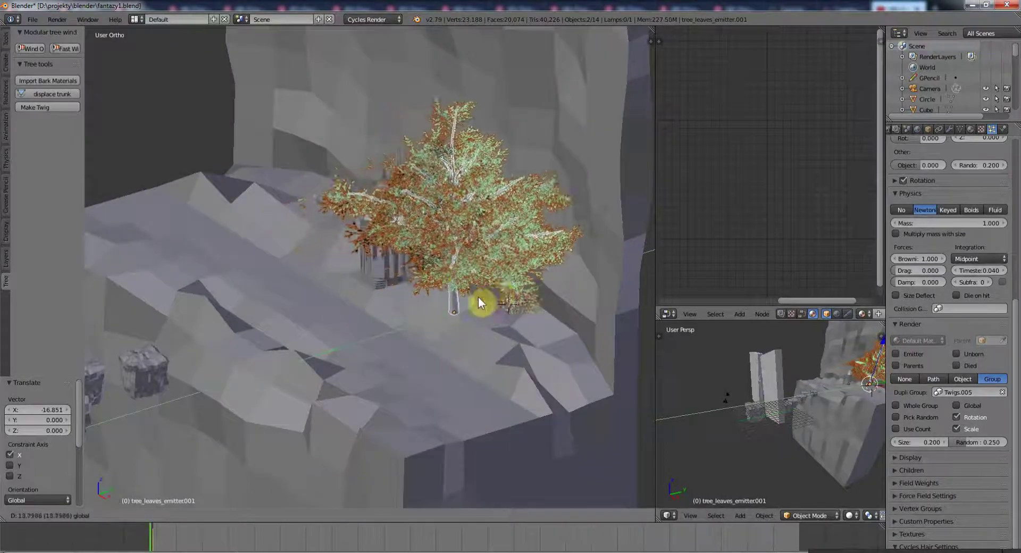
pyautogui.press('Escape')
pyautogui.press('g')
pyautogui.press('y')
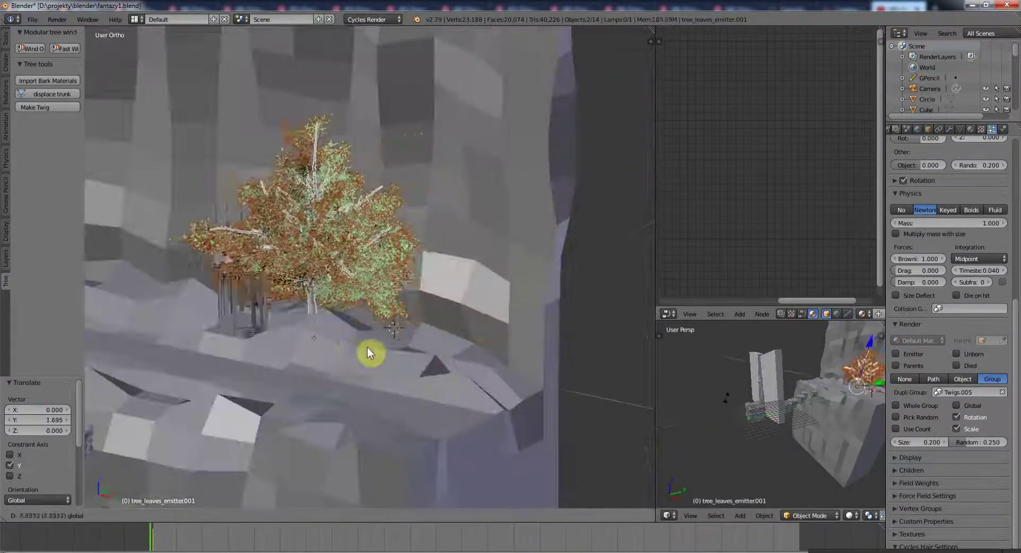
pyautogui.click(367, 347)
pyautogui.moveTo(367, 346)
pyautogui.mouseDown(button='middle')
pyautogui.moveTo(154, 429)
pyautogui.moveTo(250, 319)
pyautogui.moveTo(174, 310)
pyautogui.mouseUp(button='middle')
# Duplicate the tree with its leaves and place the copy beside the gazebo along Y
pyautogui.hotkey('shift', 'd')
pyautogui.press('Escape')
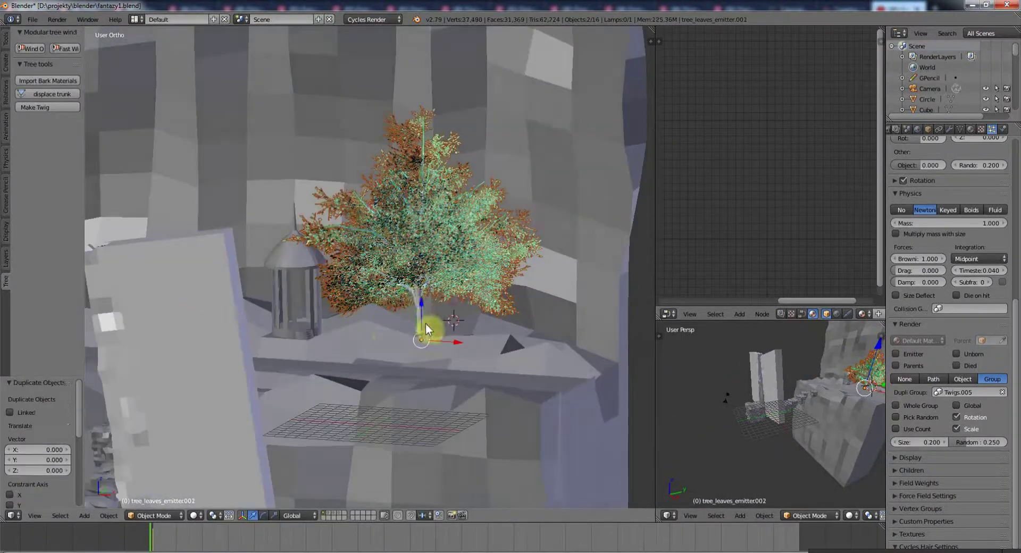
pyautogui.press('g')
pyautogui.press('y')
pyautogui.click(232, 321)
pyautogui.scroll(3, 133, 298)
pyautogui.scroll(2, 314, 280)
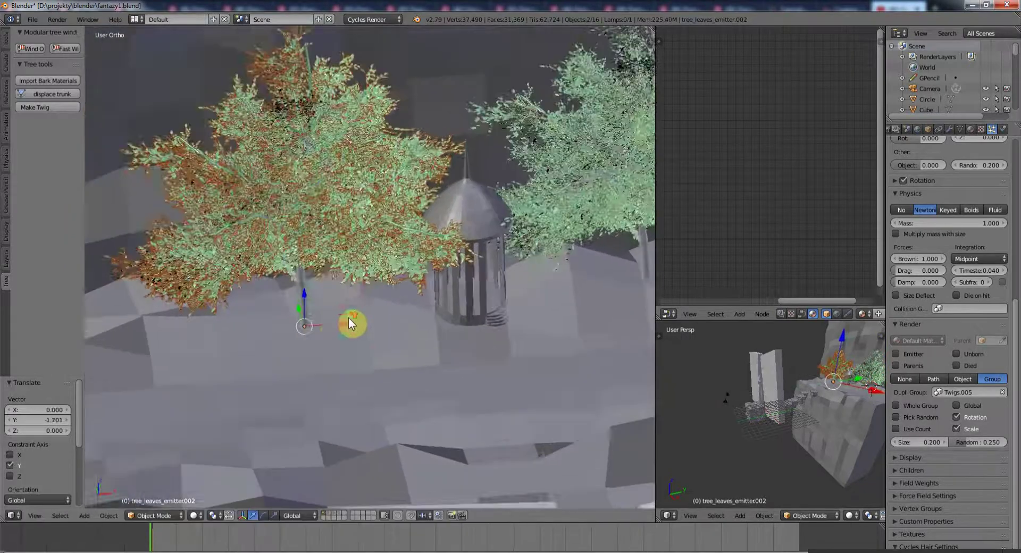
pyautogui.moveTo(323, 292); pyautogui.dragTo(416, 117, button='middle')
pyautogui.moveTo(423, 82); pyautogui.dragTo(340, 325, button='middle')
# Tilt the copied tree around the X axis and resize it
pyautogui.press('r')
pyautogui.press('x')
pyautogui.click(333, 336)
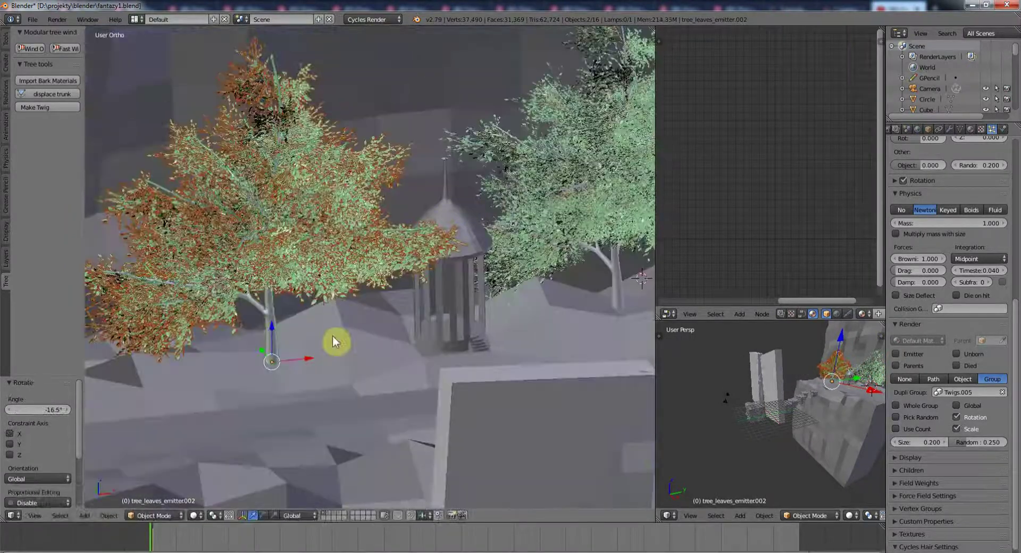
pyautogui.press('s')
pyautogui.click(201, 365)
pyautogui.scroll(4, 493, 339)
# Duplicate the tree twice more, placing copies further along the cliff on the X axis
pyautogui.hotkey('shift', 'd')
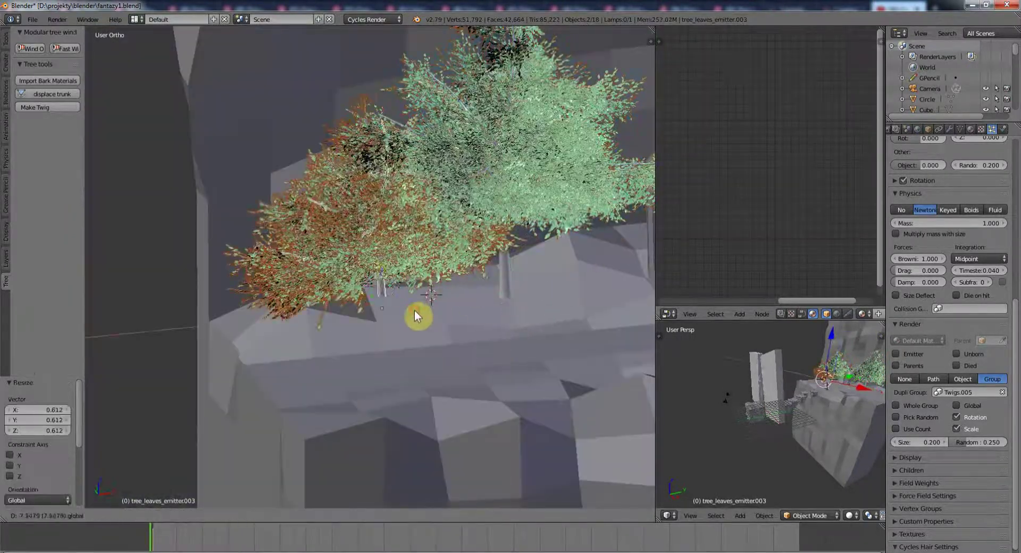
pyautogui.click(422, 277)
pyautogui.moveTo(413, 307)
pyautogui.mouseDown(button='middle')
pyautogui.moveTo(582, 317)
pyautogui.moveTo(211, 279)
pyautogui.mouseUp(button='middle')
pyautogui.press('KP_1')
pyautogui.hotkey('shift', 'd')
pyautogui.press('x')
pyautogui.click(381, 271)
pyautogui.press('KP_7')
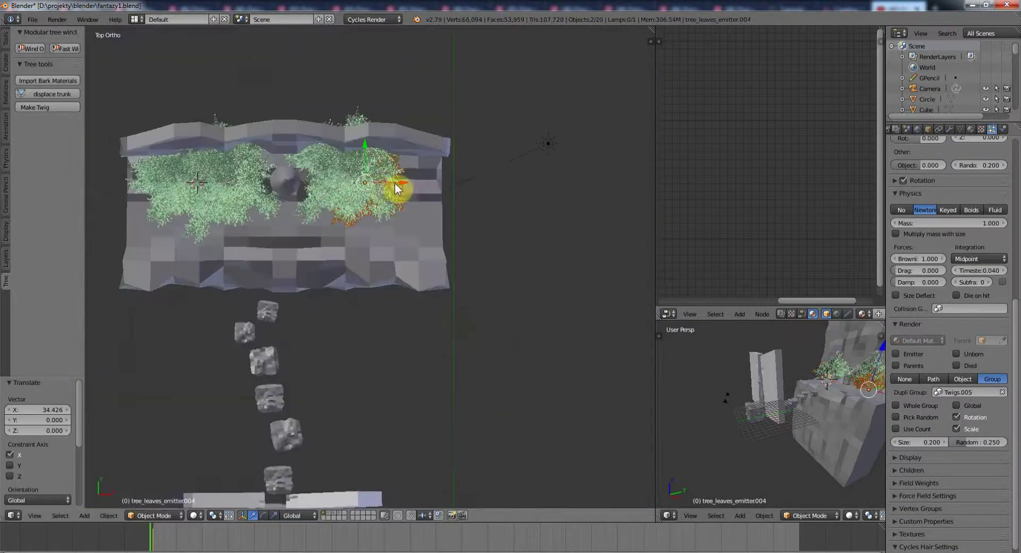
pyautogui.moveTo(414, 183); pyautogui.dragTo(442, 183)
pyautogui.moveTo(442, 183)
pyautogui.mouseDown(button='middle')
pyautogui.moveTo(459, 287)
pyautogui.moveTo(429, 395)
pyautogui.moveTo(506, 353)
pyautogui.moveTo(308, 339)
pyautogui.mouseUp(button='middle')
# Enlarge the left tree and check the tree arrangement through the camera
pyautogui.press('KP_7')
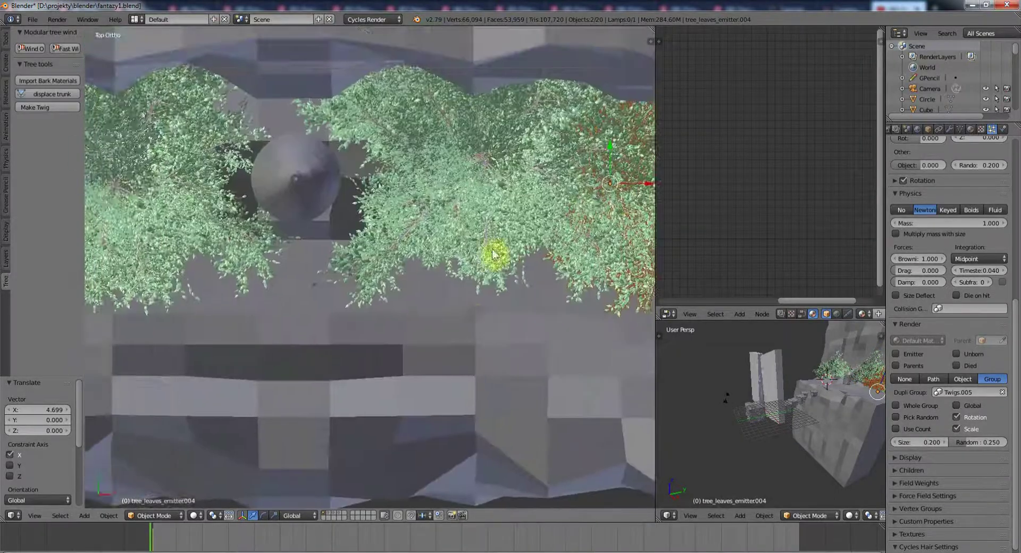
pyautogui.moveTo(193, 297)
pyautogui.mouseDown(button='middle')
pyautogui.moveTo(374, 296)
pyautogui.moveTo(347, 257)
pyautogui.mouseUp(button='middle')
pyautogui.rightClick(314, 275)
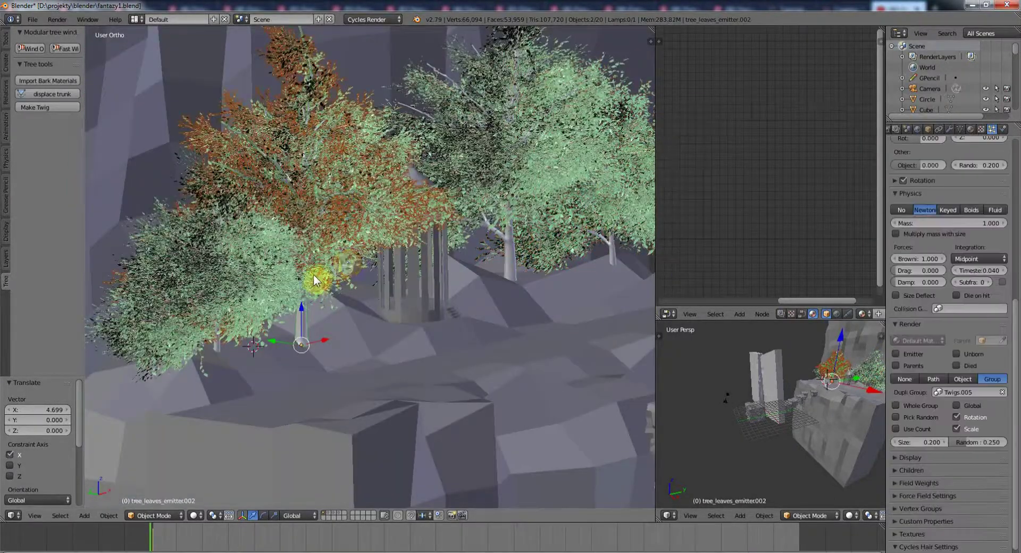
pyautogui.press('KP_7')
pyautogui.moveTo(380, 325); pyautogui.dragTo(385, 269, button='middle')
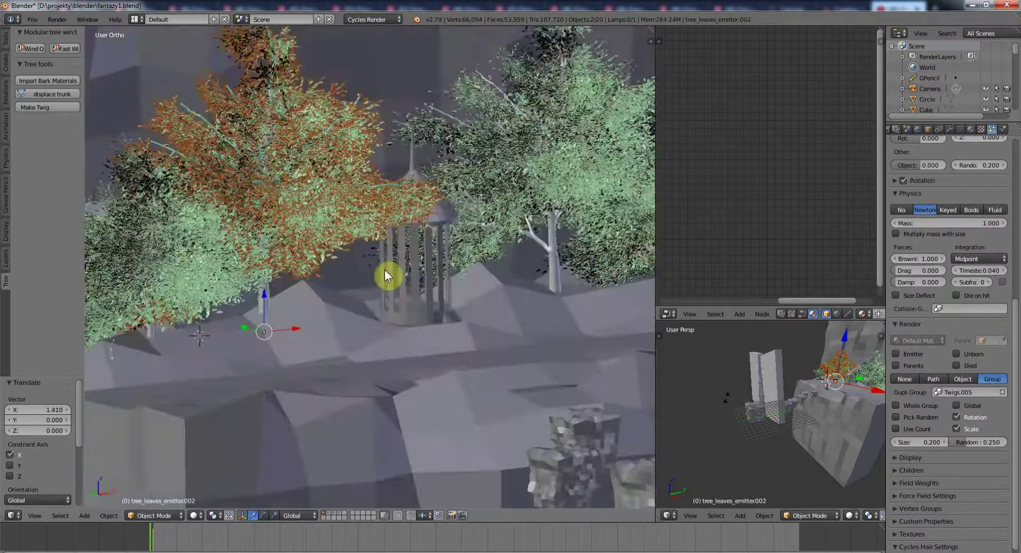
pyautogui.press('s')
pyautogui.press('Escape')
pyautogui.press('KP_0')
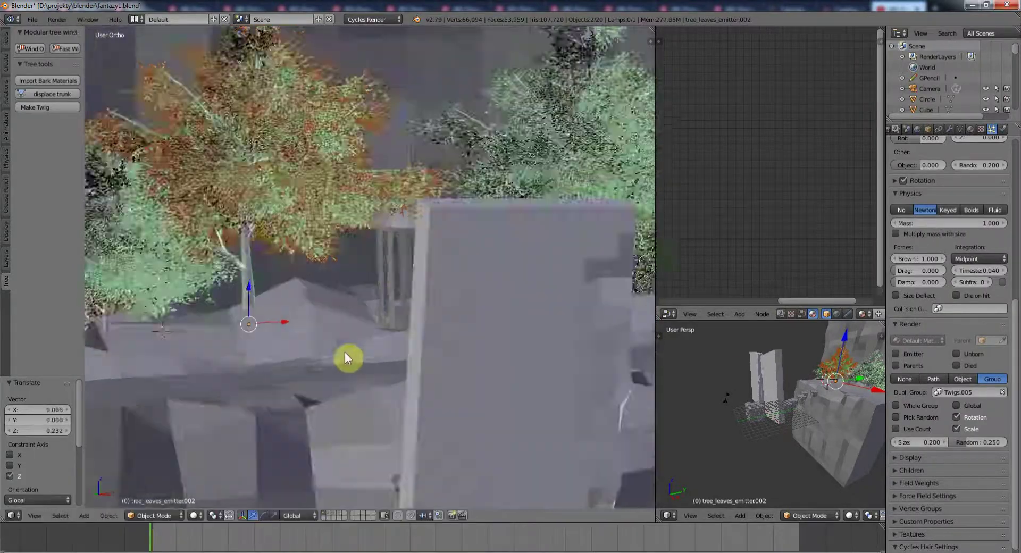
pyautogui.moveTo(400, 297)
pyautogui.mouseDown(button='middle')
pyautogui.moveTo(440, 331)
pyautogui.moveTo(451, 303)
pyautogui.moveTo(381, 278)
pyautogui.moveTo(282, 266)
pyautogui.mouseUp(button='middle')
pyautogui.press('a')
# Select several of the trees and their parts around the gazebo
pyautogui.scroll(2, 193, 248)
pyautogui.rightClick(192, 250)
pyautogui.scroll(2, 297, 273)
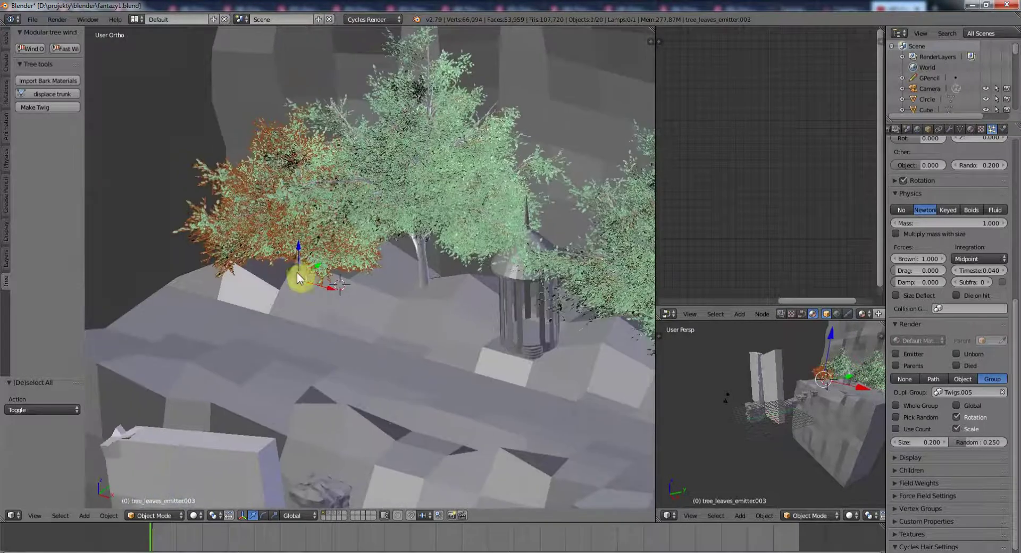
pyautogui.keyDown('shift'); pyautogui.rightClick(420, 264); pyautogui.keyUp('shift')
pyautogui.moveTo(332, 320); pyautogui.dragTo(440, 163, button='middle')
pyautogui.keyDown('shift'); pyautogui.rightClick(527, 259); pyautogui.keyUp('shift')
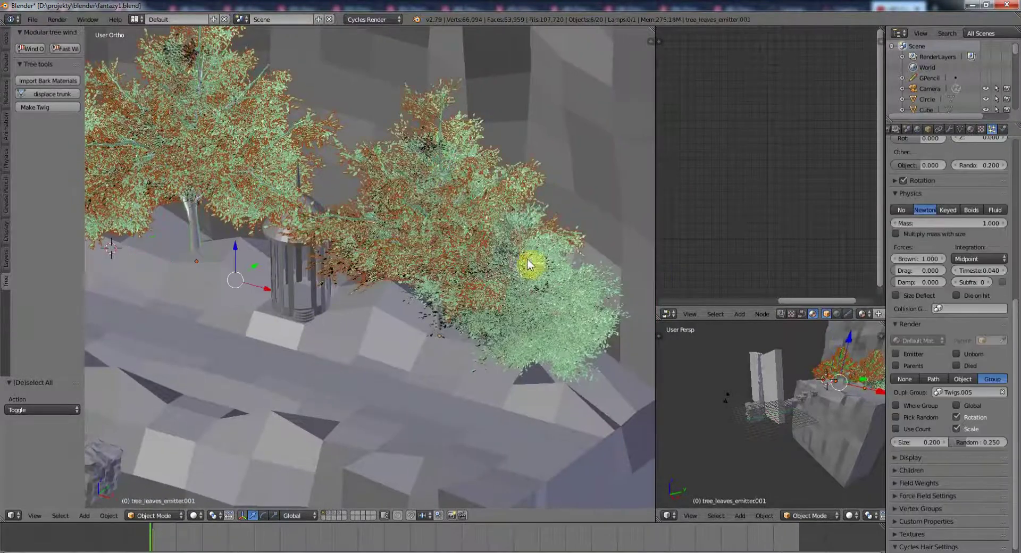
pyautogui.moveTo(563, 294); pyautogui.dragTo(508, 288, button='middle')
pyautogui.rightClick(165, 221)
# Show the scene layers, preview the camera shot with rendered lighting, then return to layer 1
pyautogui.click(6, 259)
pyautogui.click(68, 126)
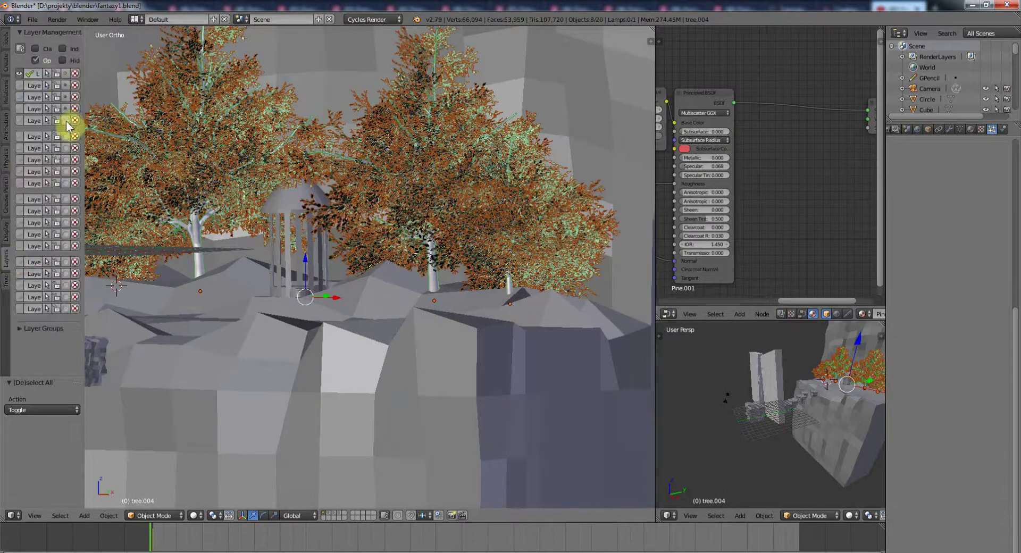
pyautogui.click(39, 138)
pyautogui.press('KP_0')
pyautogui.click(22, 124)
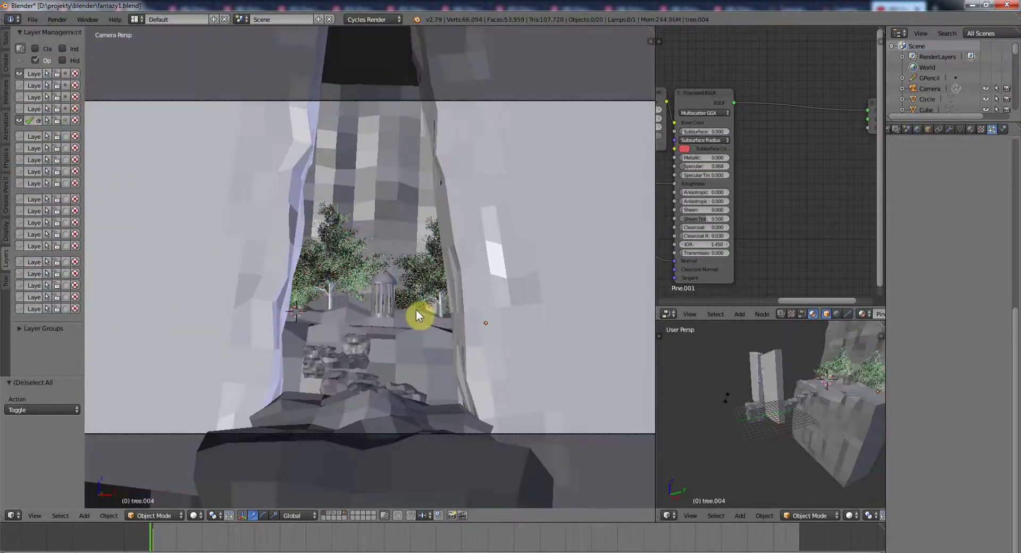
pyautogui.hotkey('shift', 'z')
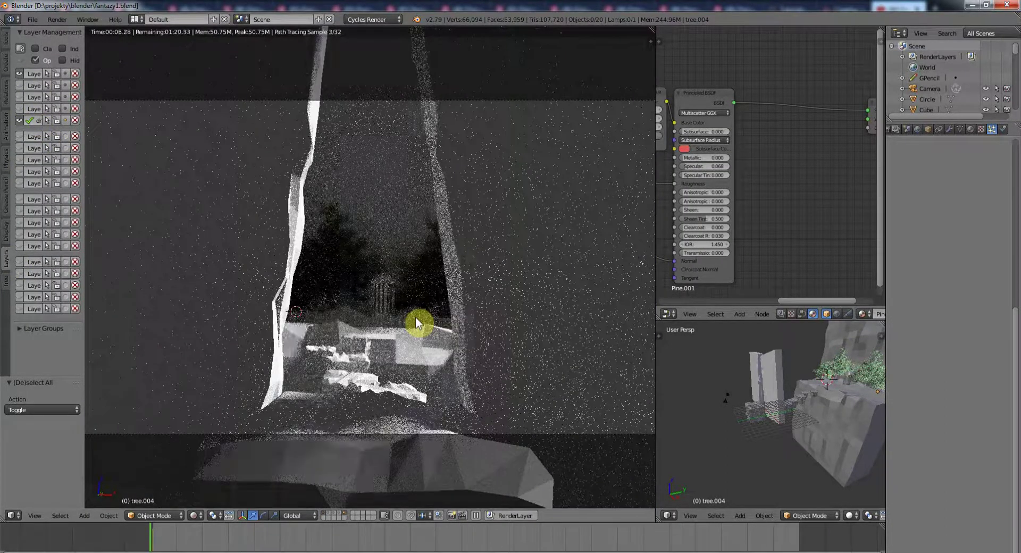
pyautogui.press('1')
pyautogui.hotkey('shift', 'z')
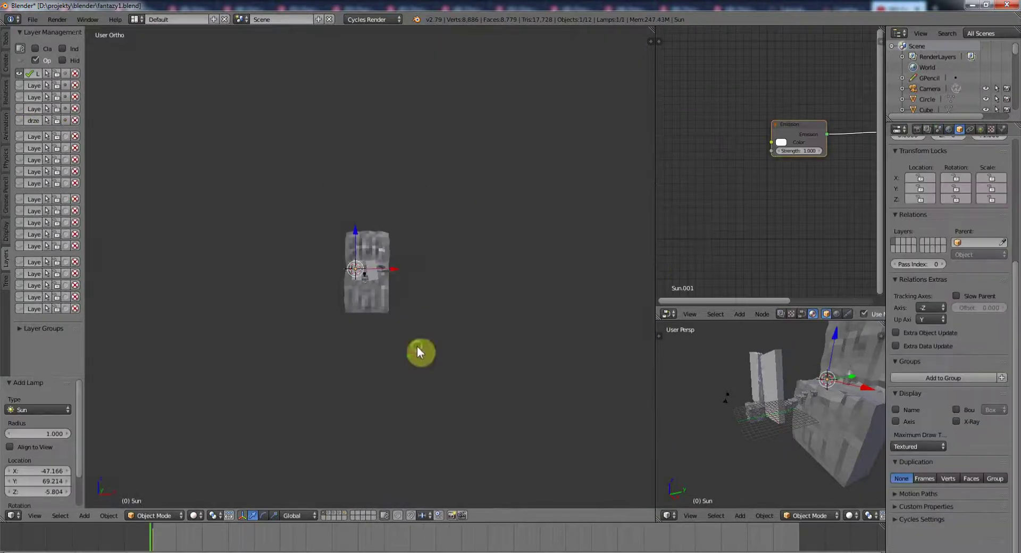
# Place the sun lamp along X, view its lamp settings, and start a live render preview
pyautogui.click(417, 231)
pyautogui.press('KP_7')
pyautogui.click(959, 129)
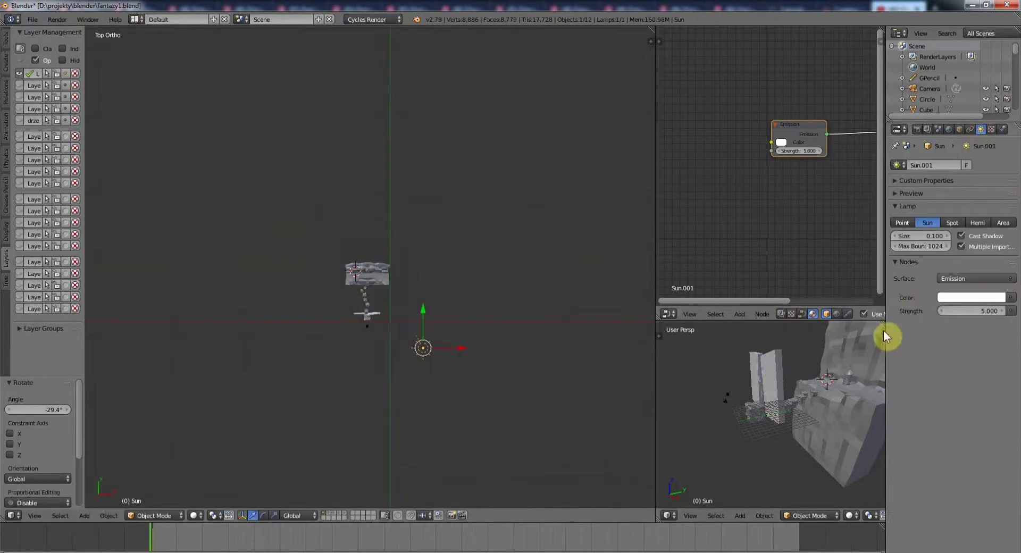
pyautogui.click(988, 279)
pyautogui.press('Escape')
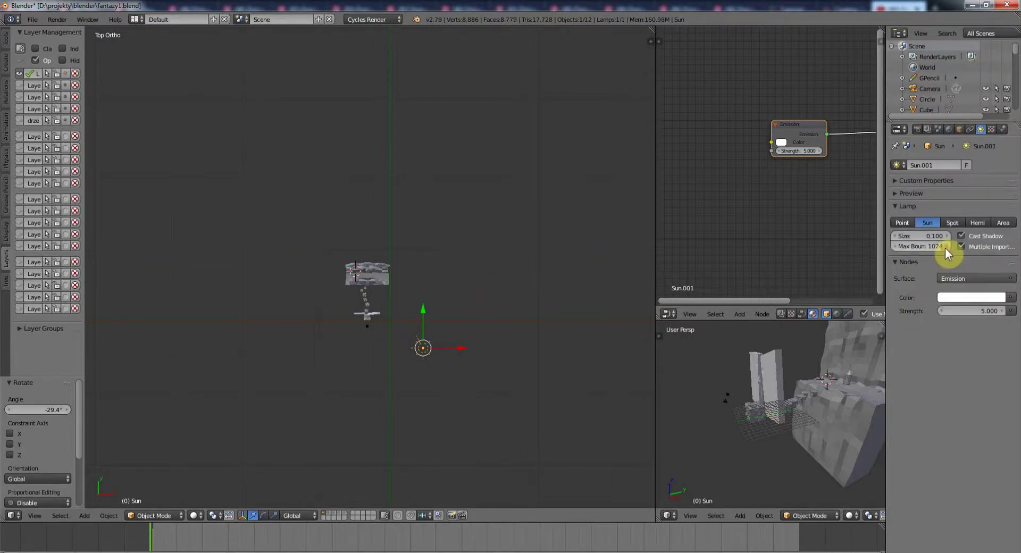
pyautogui.click(898, 181)
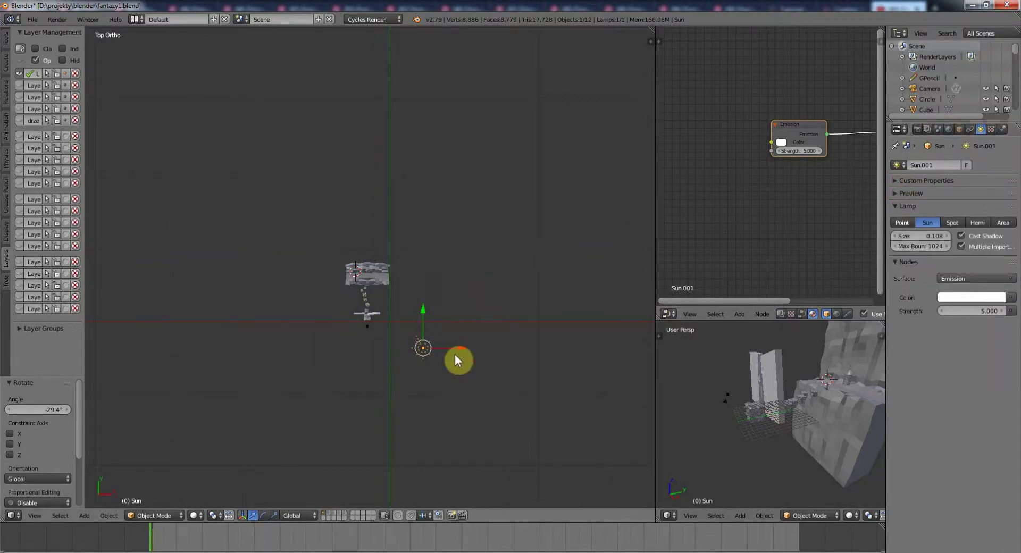
pyautogui.press('a')
pyautogui.hotkey('shift', 'z')
# Lower the sun strength from 5 to 3 and try Translucent BSDF before restoring Emission
pyautogui.click(19, 121)
pyautogui.moveTo(974, 311); pyautogui.dragTo(924, 314)
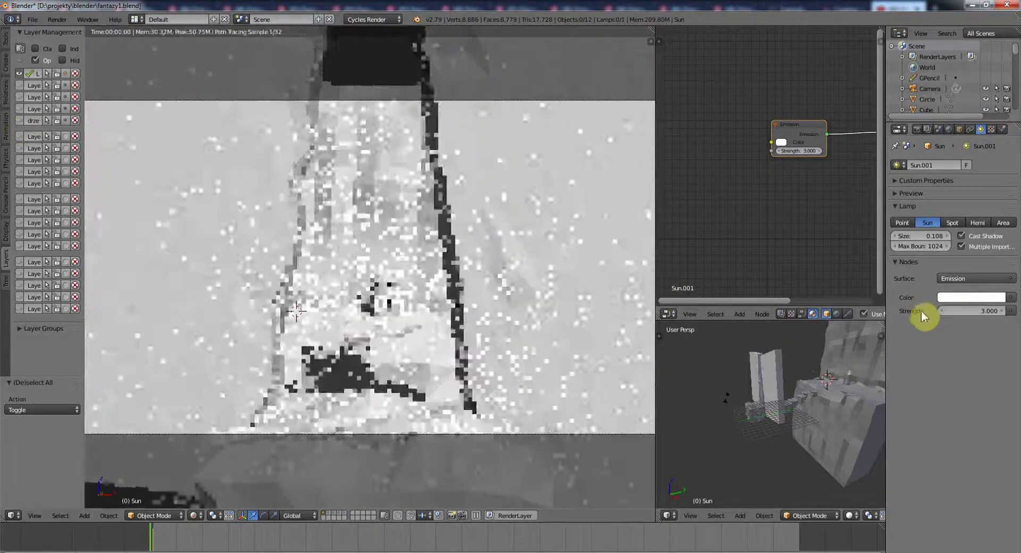
pyautogui.click(20, 121)
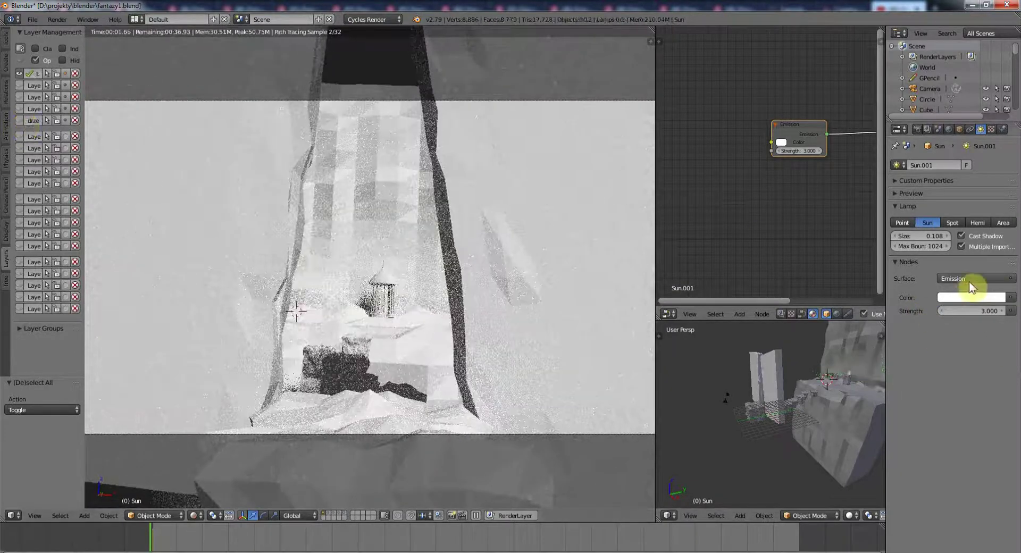
pyautogui.click(975, 279)
pyautogui.click(917, 226)
pyautogui.click(974, 278)
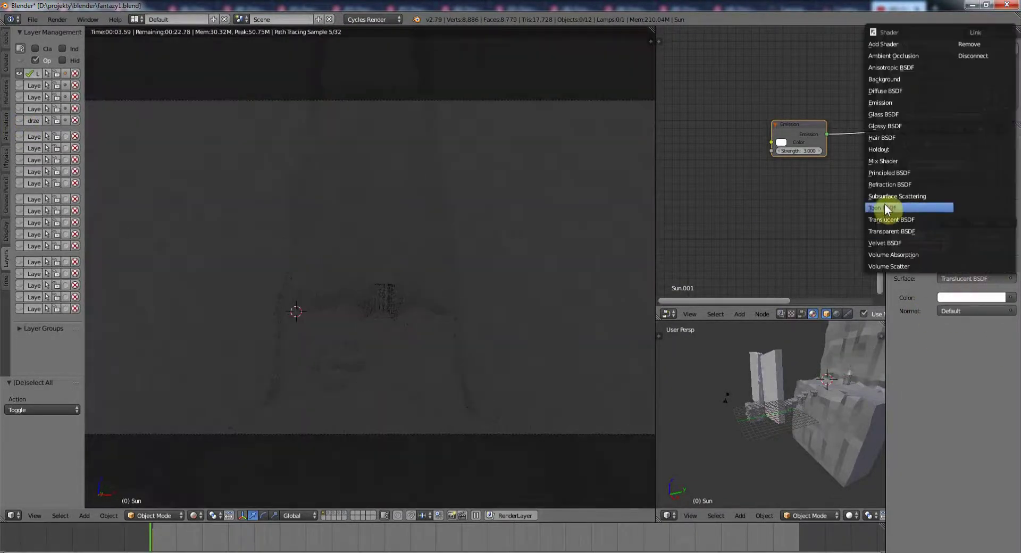
pyautogui.click(893, 104)
# Try Transparent BSDF and Principled BSDF as the lamp surface, then leave the live render
pyautogui.click(976, 278)
pyautogui.hotkey('ctrl', 'z')
pyautogui.click(974, 279)
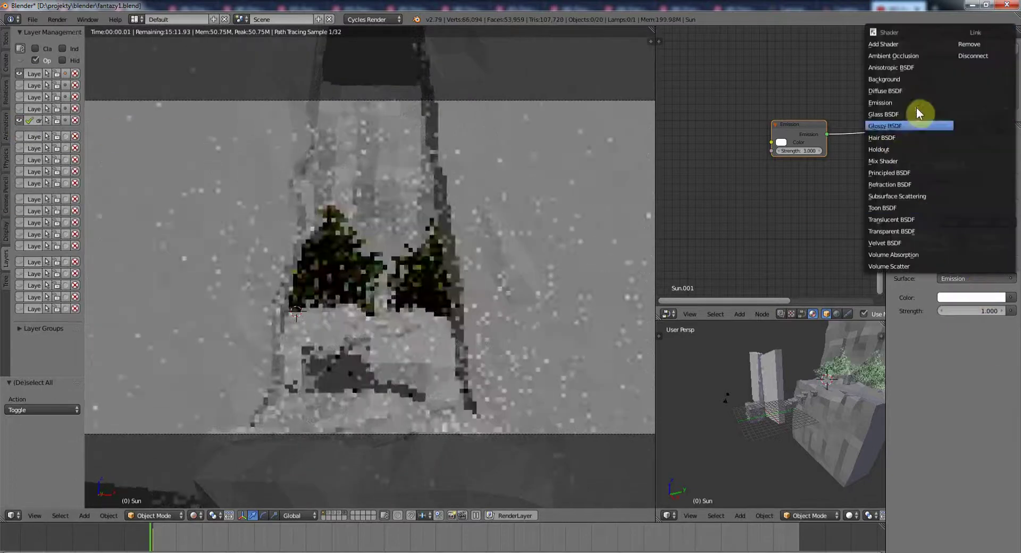
pyautogui.click(903, 98)
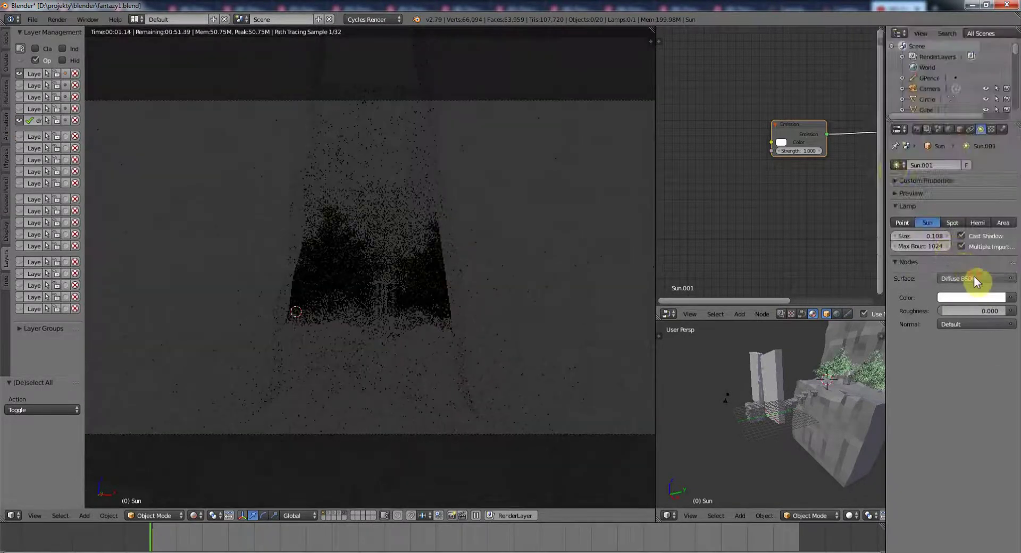
pyautogui.click(975, 278)
pyautogui.click(912, 234)
pyautogui.click(976, 279)
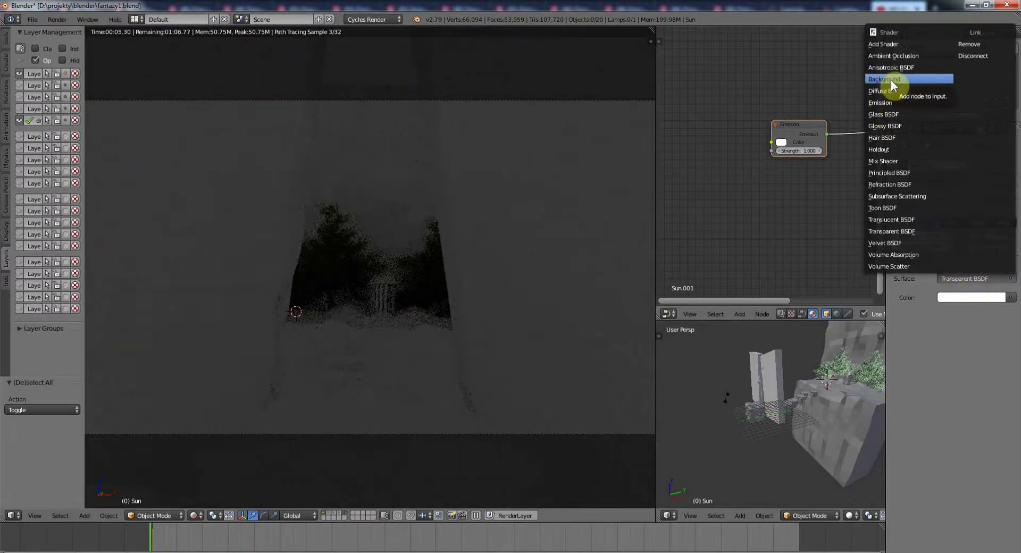
pyautogui.click(889, 173)
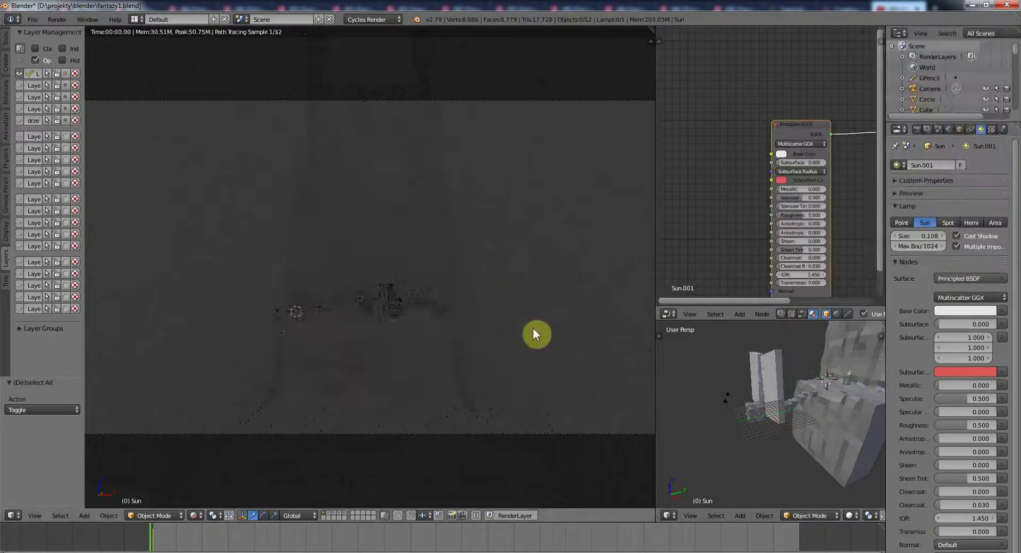
pyautogui.hotkey('shift', 'z')
# Add a replacement sun lamp and preview the camera view with a live render
pyautogui.hotkey('ctrl', 'z')
pyautogui.hotkey('ctrl', 'z')
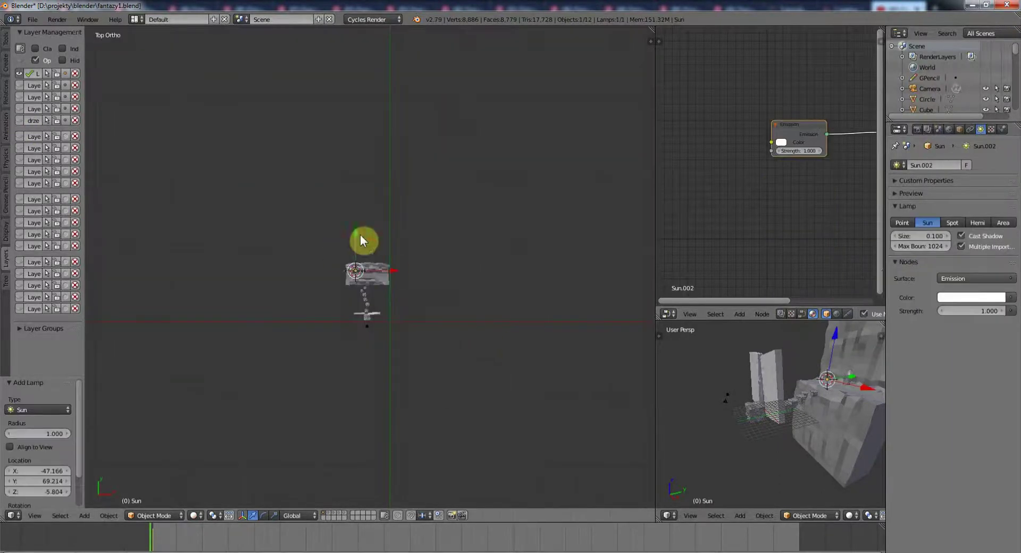
pyautogui.hotkey('ctrl', 'z')
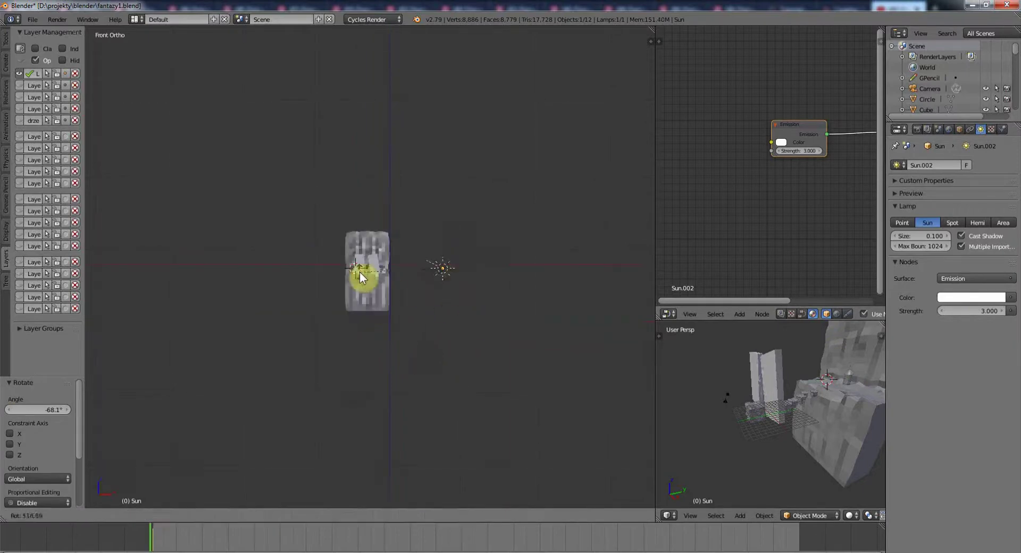
pyautogui.press('KP_0')
pyautogui.press('a')
pyautogui.hotkey('shift', 'z')
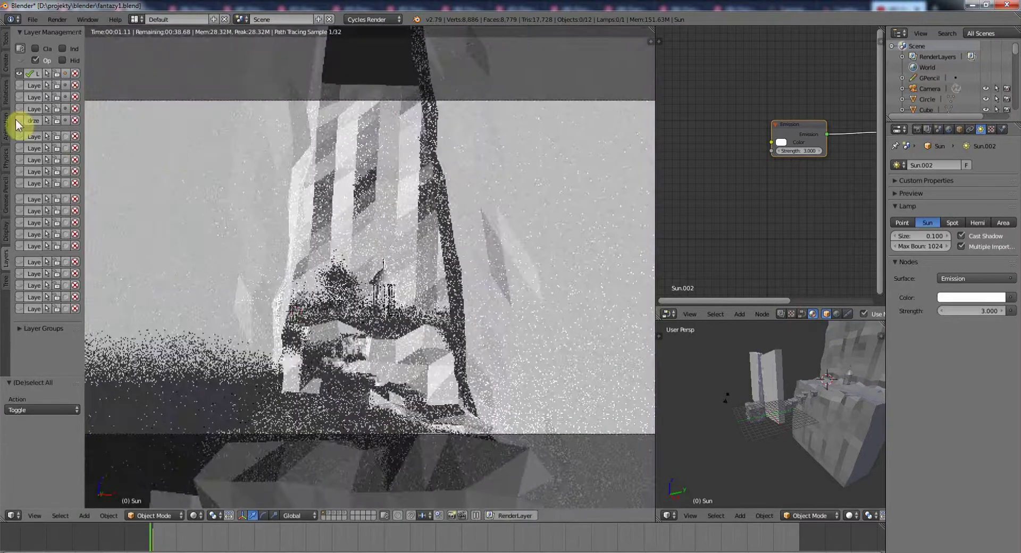
pyautogui.hotkey('shift', 'z')
# Select the plane on the cliff top and switch the viewport to bright solid shading
pyautogui.moveTo(160, 239)
pyautogui.mouseDown(button='middle')
pyautogui.moveTo(331, 379)
pyautogui.moveTo(540, 292)
pyautogui.mouseUp(button='middle')
pyautogui.rightClick(460, 326)
pyautogui.click(193, 515)
pyautogui.click(224, 467)
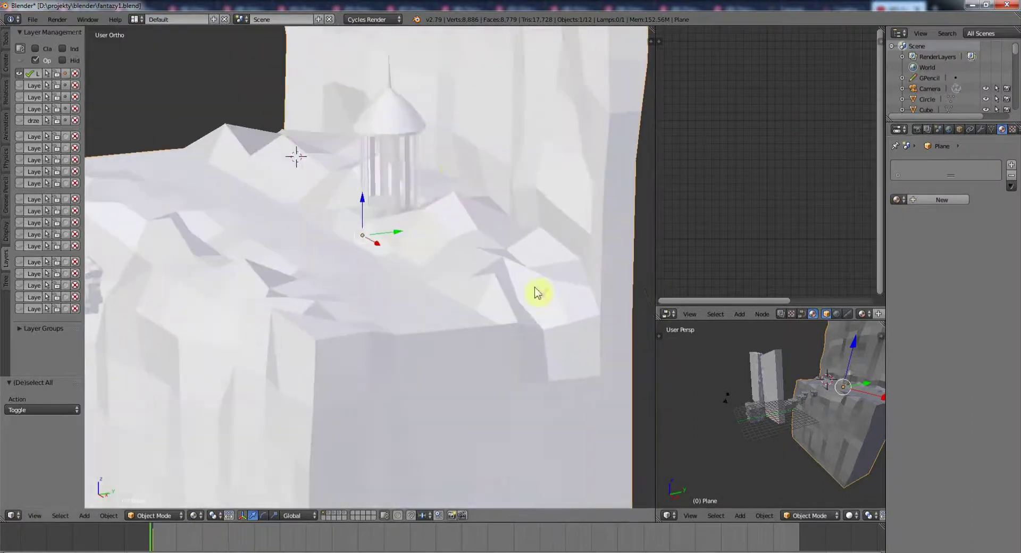
# Give the gazebo a new material named kapliczka using a Principled BSDF shader
pyautogui.rightClick(390, 126)
pyautogui.press('Tab')
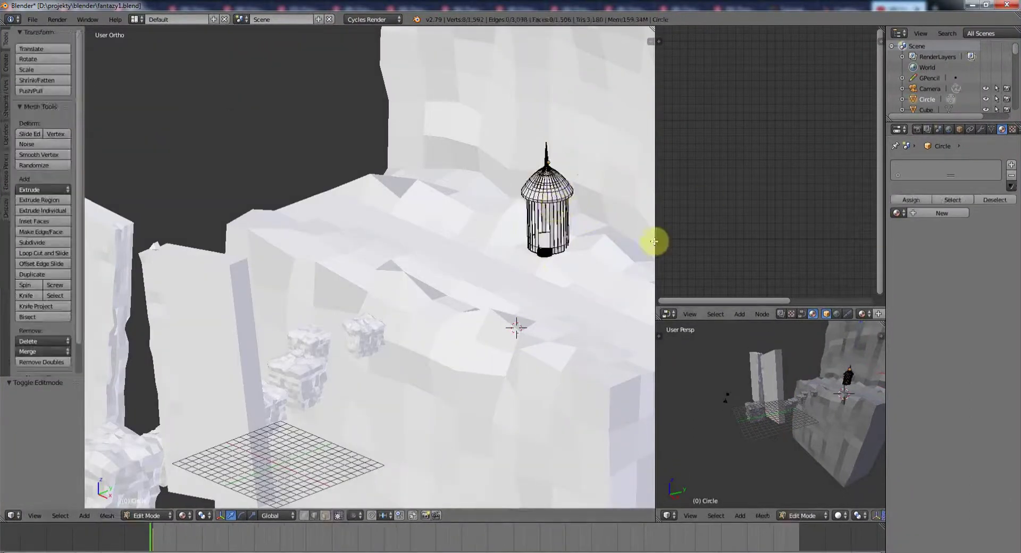
pyautogui.click(936, 200)
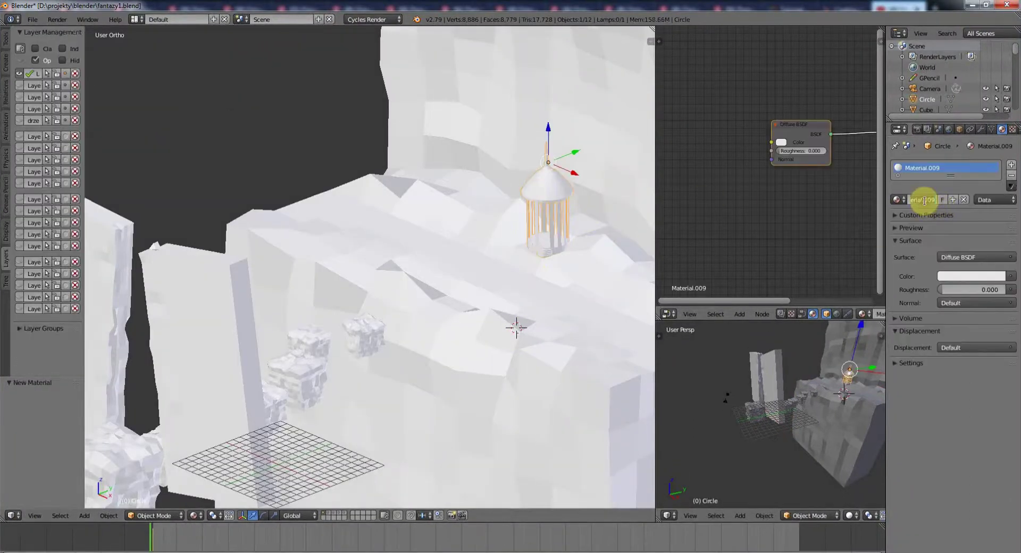
pyautogui.write('kapliczka')
pyautogui.click(976, 257)
pyautogui.click(905, 340)
pyautogui.click(1002, 289)
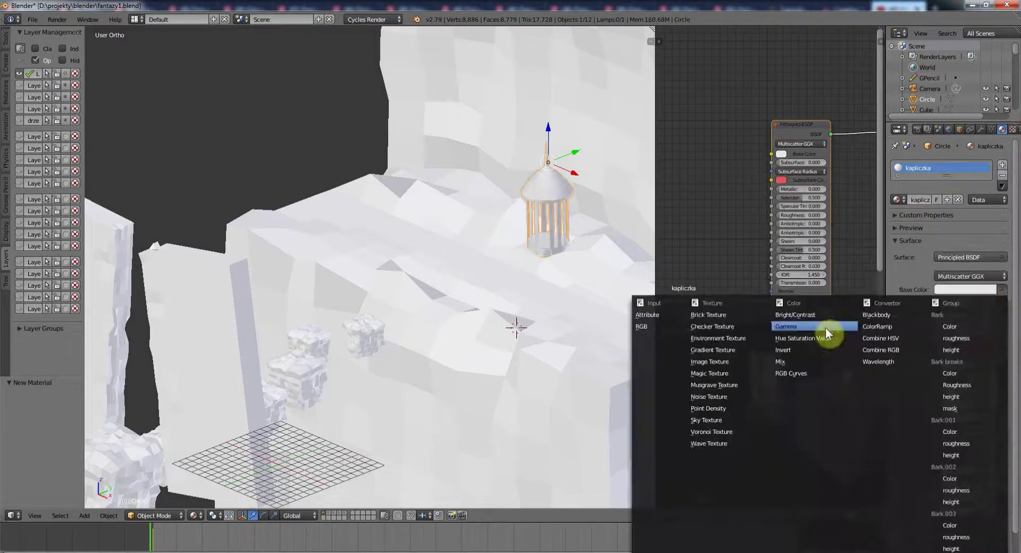
# Remove the extra material slot and plug an image texture into the base colour
pyautogui.press('Tab')
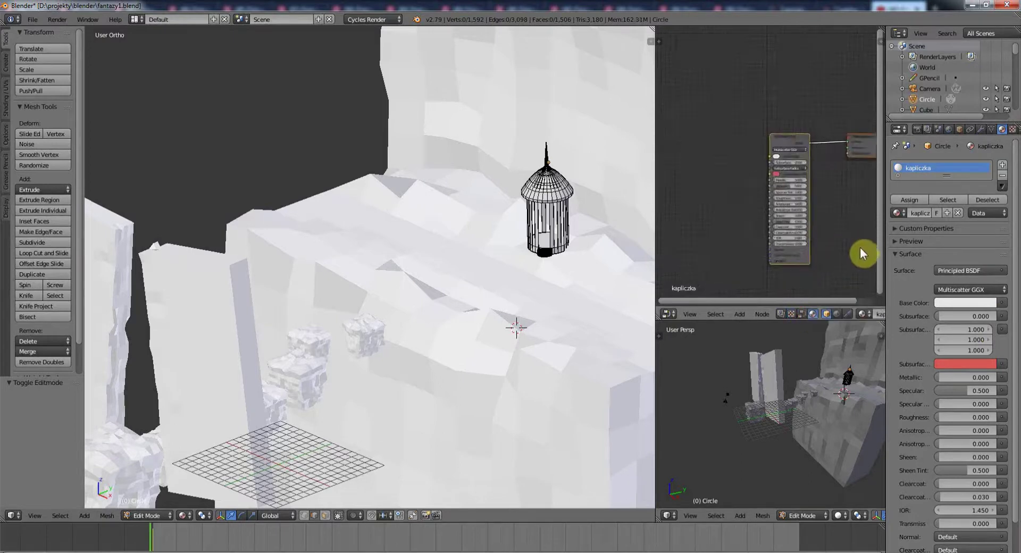
pyautogui.click(1002, 175)
pyautogui.press('Tab')
pyautogui.click(1003, 175)
pyautogui.click(936, 199)
pyautogui.click(957, 257)
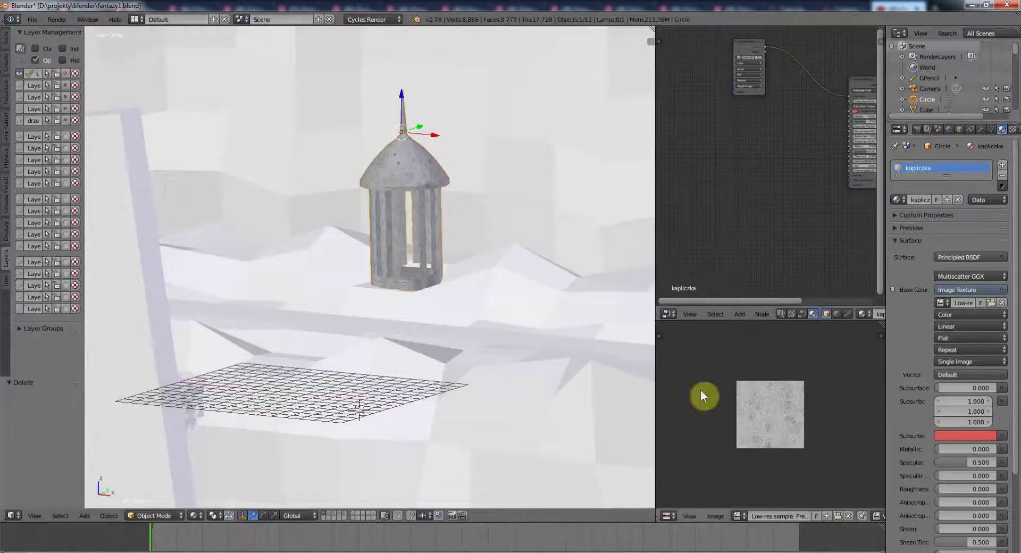
# Unwrap the gazebo mesh for texturing, then select the rock cube Cube.001
pyautogui.press('Tab')
pyautogui.press('Tab')
pyautogui.scroll(4, 491, 196)
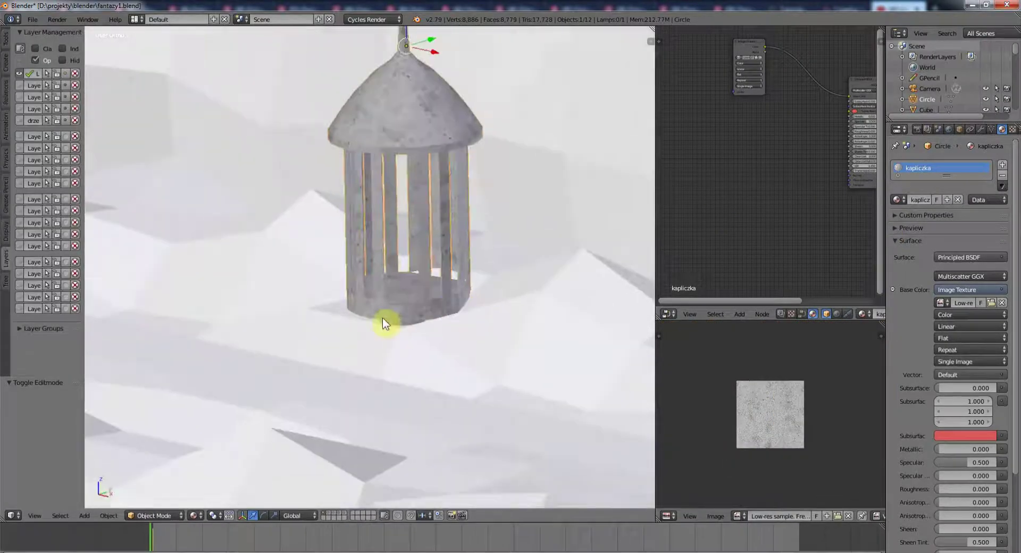
pyautogui.scroll(-5, 383, 319)
pyautogui.moveTo(451, 208); pyautogui.dragTo(392, 342, button='middle')
pyautogui.rightClick(358, 369)
pyautogui.press('Tab')
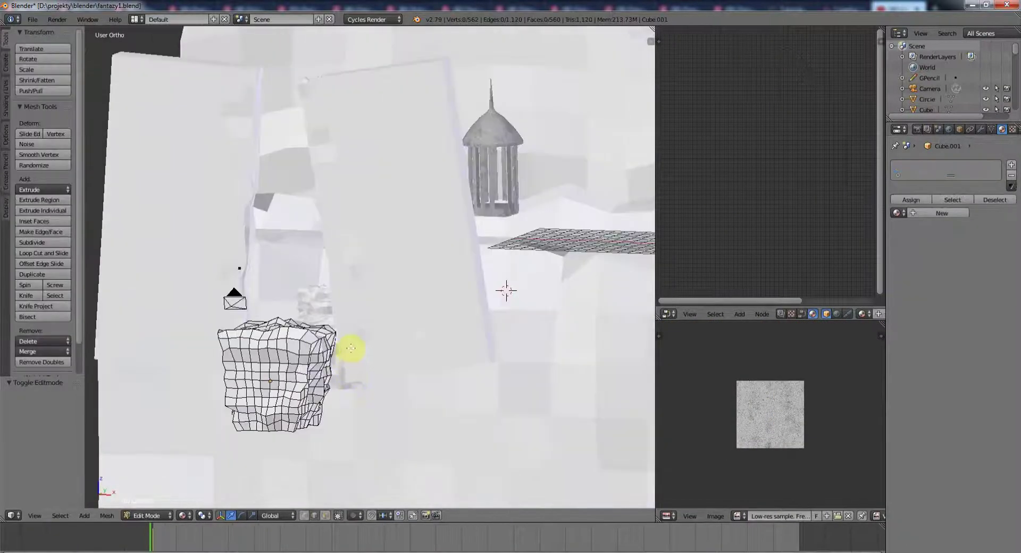
# Select all the cube's vertices and give it a new Principled BSDF material with an Image Texture on Base Color
pyautogui.press('KP_7')
pyautogui.press('a')
pyautogui.press('KP_1')
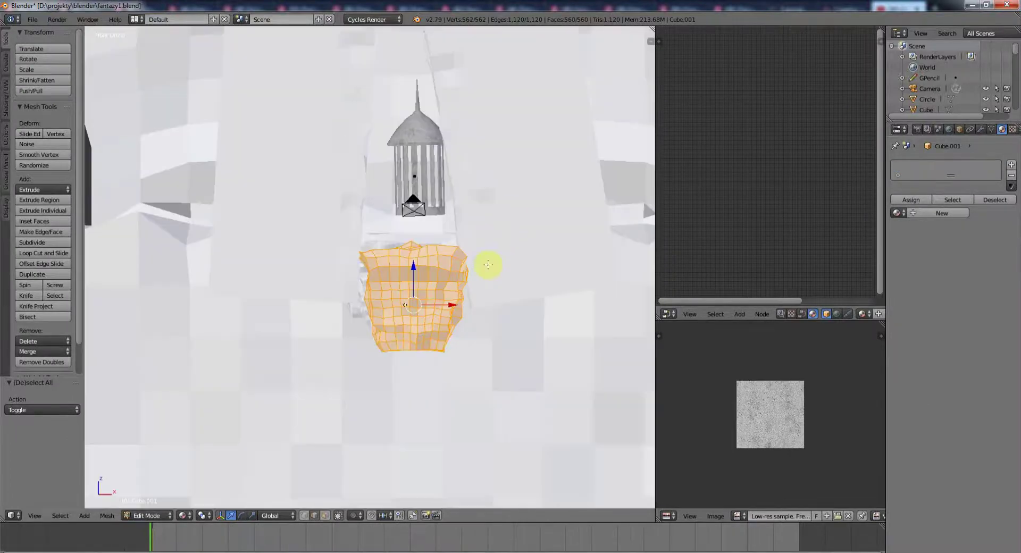
pyautogui.click(974, 270)
pyautogui.click(899, 177)
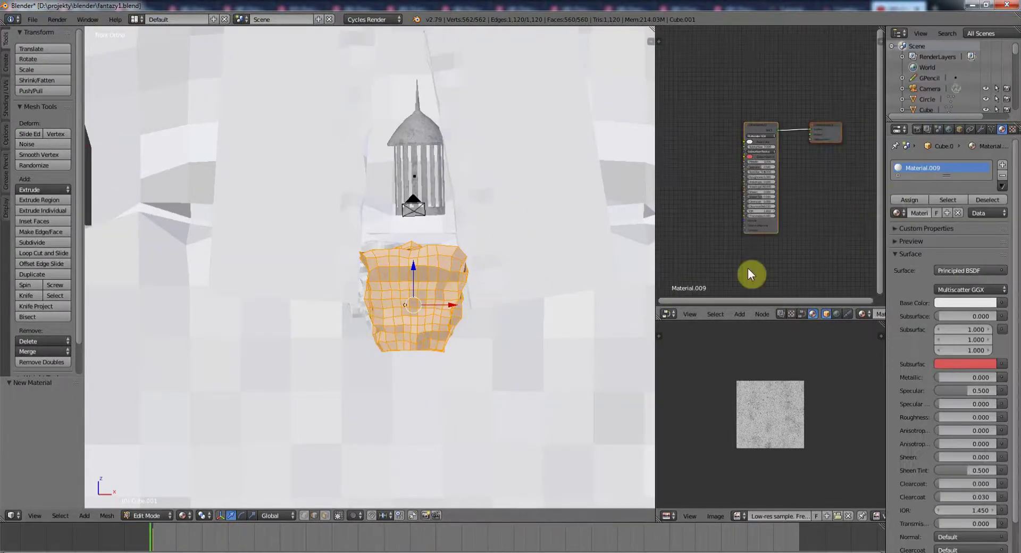
pyautogui.click(1002, 303)
pyautogui.click(957, 189)
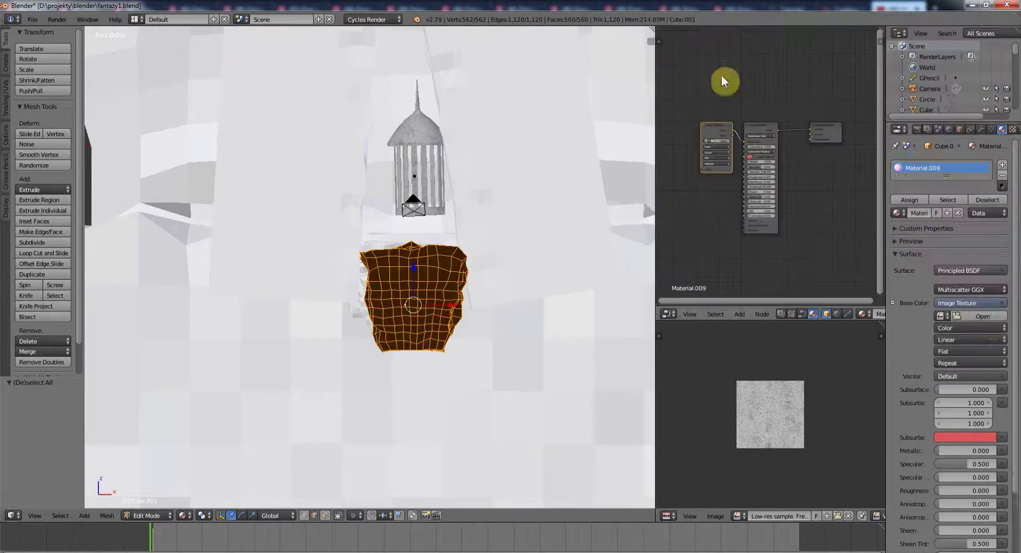
# Load the brown albedo ground texture and unwrap the cube, enlarging the UV islands
pyautogui.click(979, 317)
pyautogui.doubleClick(154, 115)
pyautogui.doubleClick(166, 94)
pyautogui.click(181, 34)
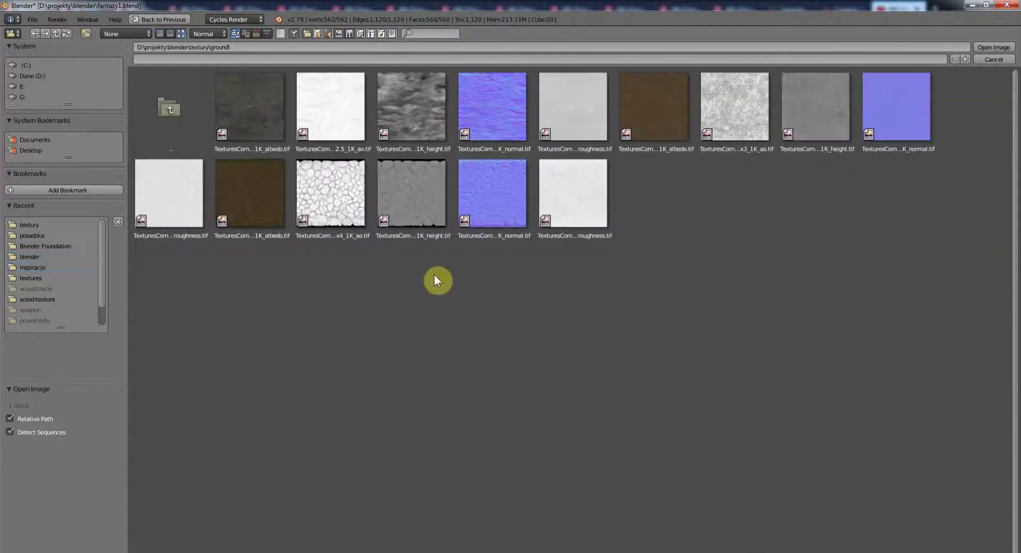
pyautogui.doubleClick(650, 123)
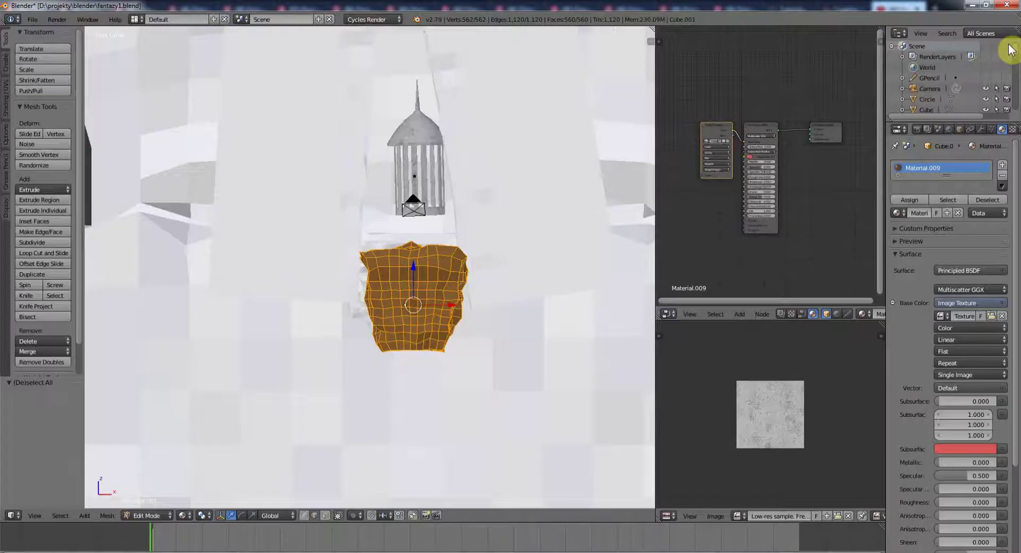
pyautogui.click(495, 417)
pyautogui.click(805, 488)
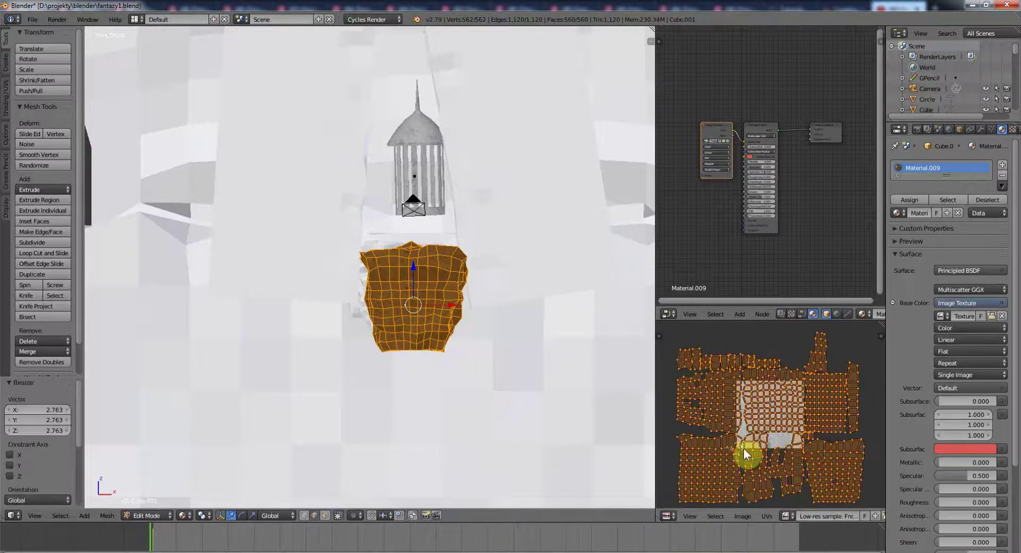
# Load the ground roughness texture and the grey rock texture into two more image texture nodes
pyautogui.click(687, 113)
pyautogui.click(181, 34)
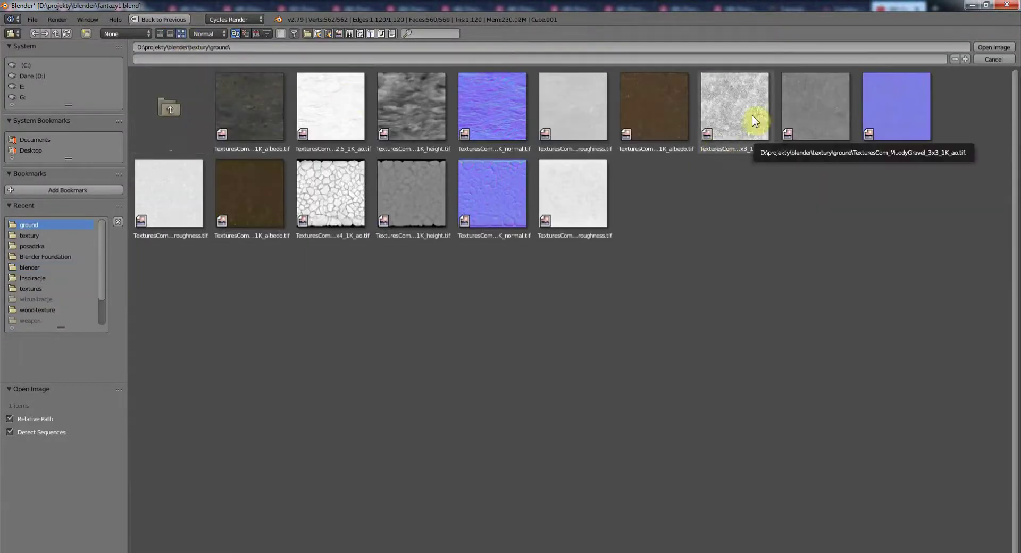
pyautogui.doubleClick(195, 236)
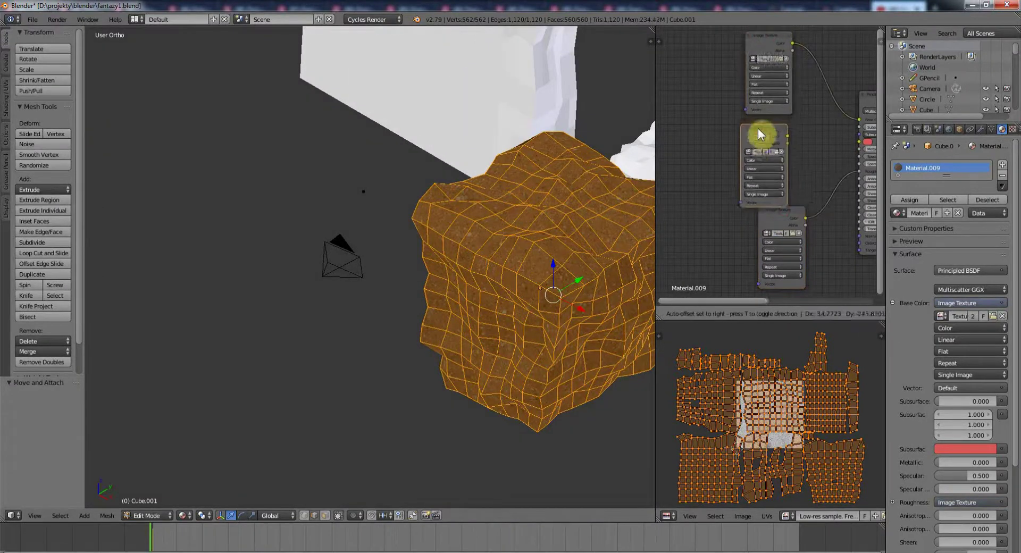
pyautogui.click(758, 133)
pyautogui.click(171, 77)
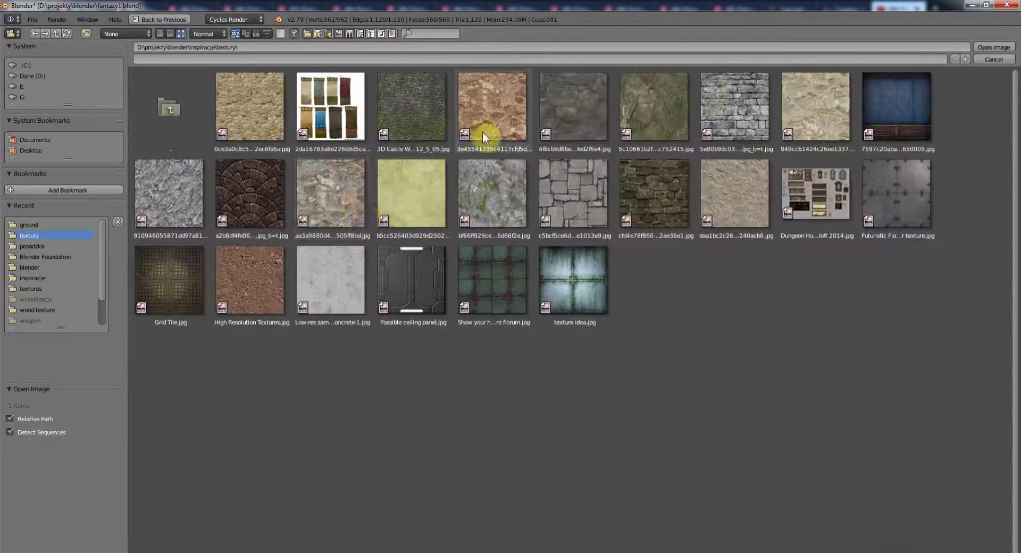
pyautogui.click(493, 193)
pyautogui.click(994, 47)
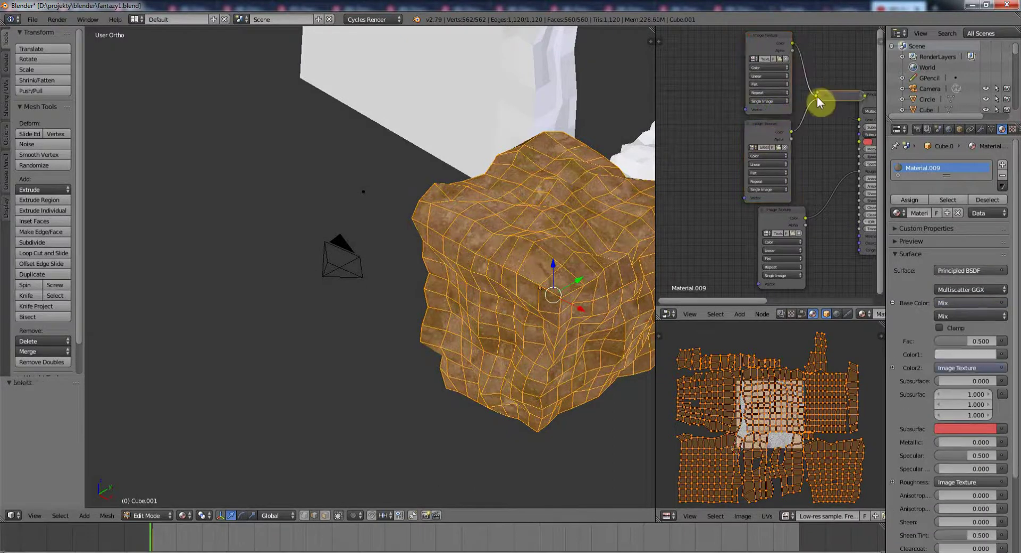
# Link the rock texture to Mix Color1 and feed a new ColorRamp into the Mix factor
pyautogui.moveTo(817, 97); pyautogui.dragTo(809, 98)
pyautogui.click(739, 313)
pyautogui.click(765, 223)
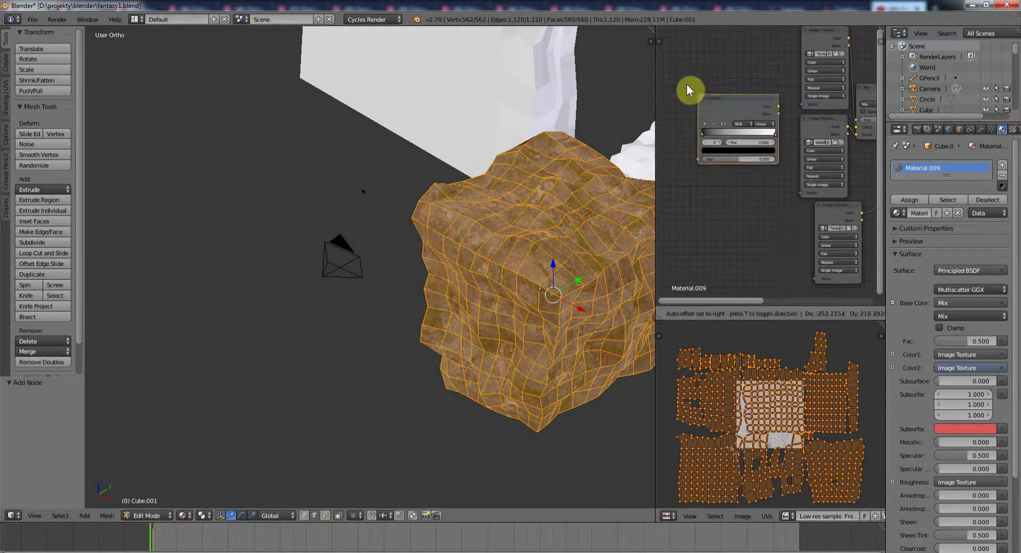
pyautogui.moveTo(854, 127); pyautogui.dragTo(857, 120)
pyautogui.hotkey('shift', 'a')
pyautogui.click(830, 327)
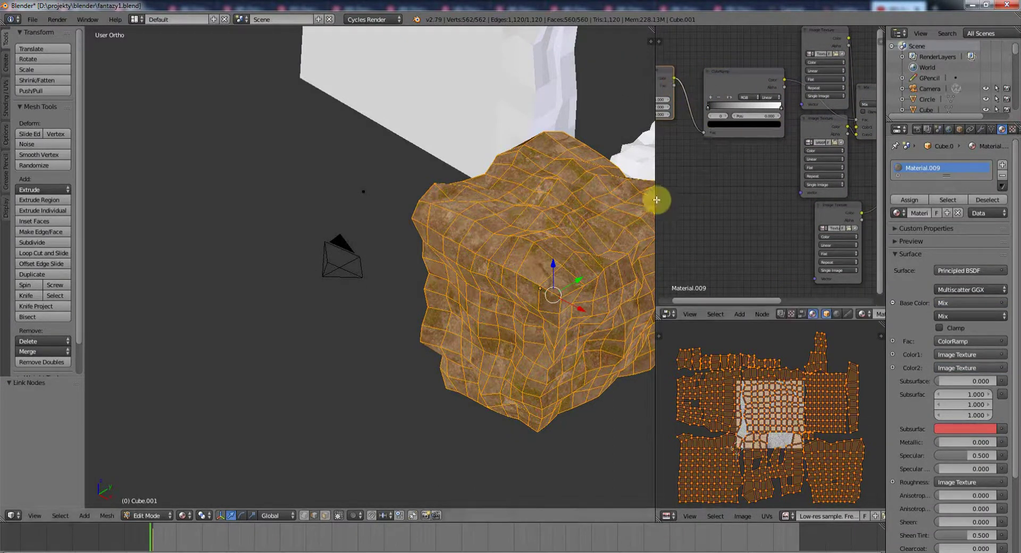
pyautogui.scroll(3, 659, 200)
# Slide the ColorRamp's white stop to about 0.477, then further to 0.659
pyautogui.press('Tab')
pyautogui.moveTo(825, 194)
pyautogui.mouseDown()
pyautogui.moveTo(734, 205)
pyautogui.moveTo(768, 201)
pyautogui.mouseUp()
pyautogui.moveTo(541, 285); pyautogui.dragTo(460, 190, button='middle')
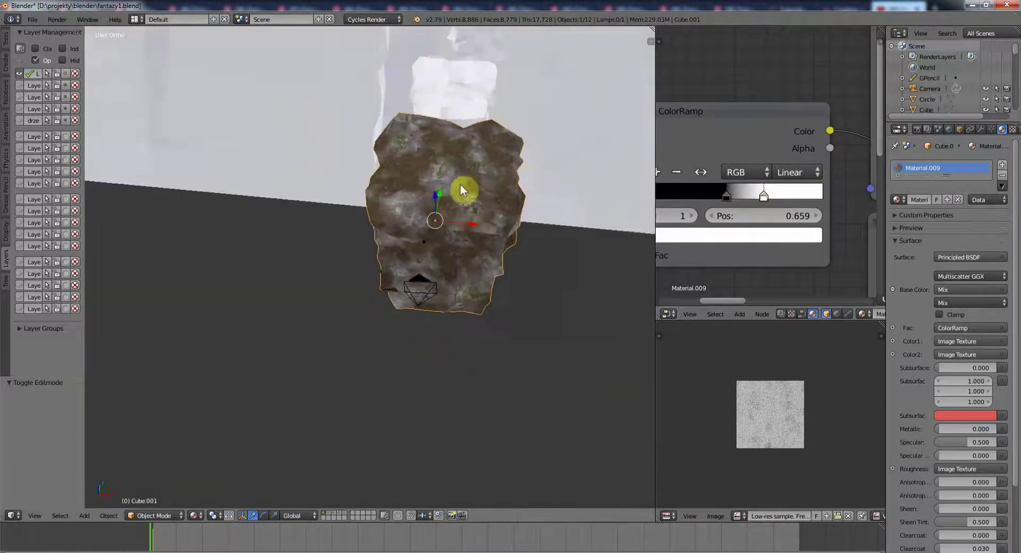
pyautogui.press('Tab')
pyautogui.scroll(3, 372, 239)
# Select the rock's top faces and assign them a new material slot with the trawa grass material
pyautogui.click(375, 247)
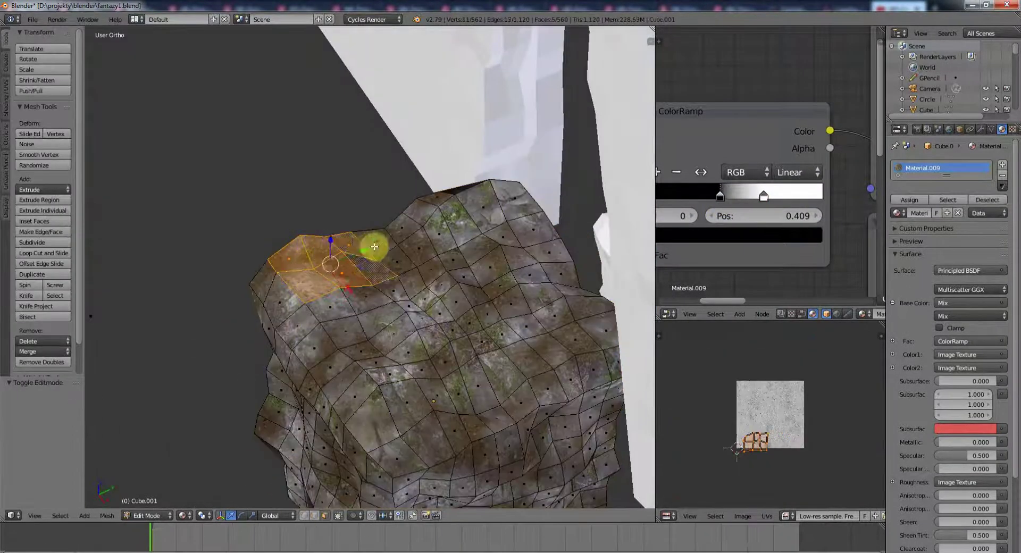
pyautogui.press('KP_7')
pyautogui.press('a')
pyautogui.click(1002, 165)
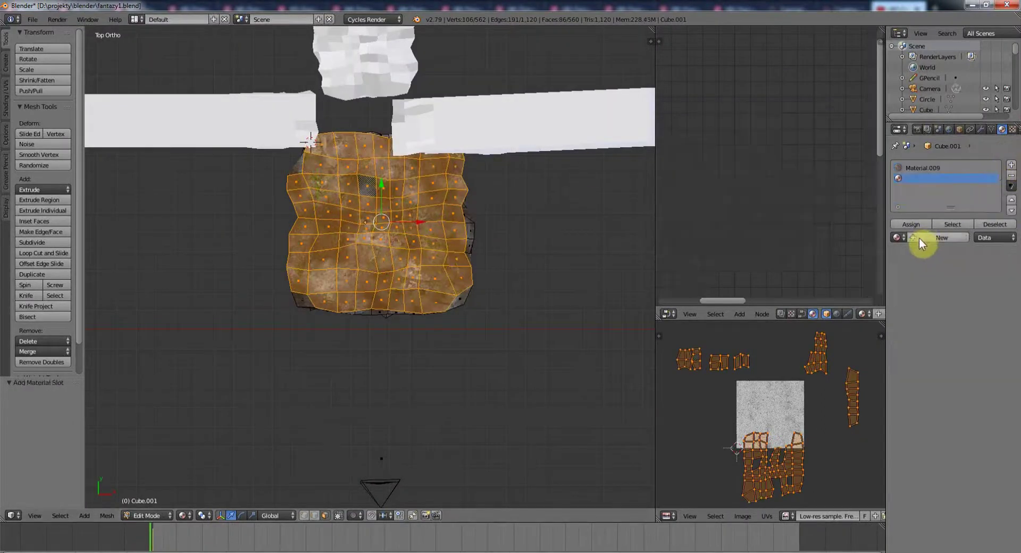
pyautogui.click(922, 237)
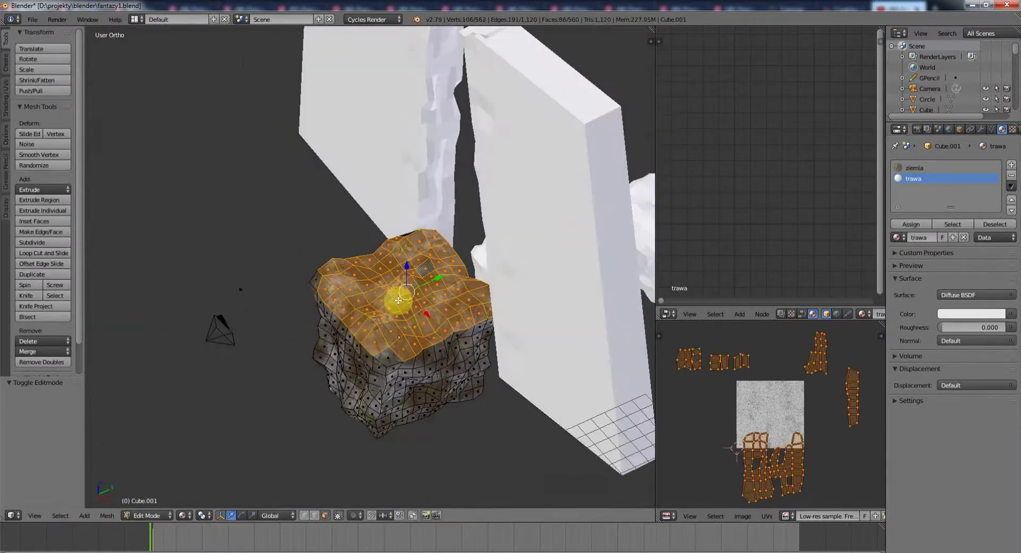
# Add a hair particle system to the rock and set it to render an instanced object
pyautogui.click(992, 129)
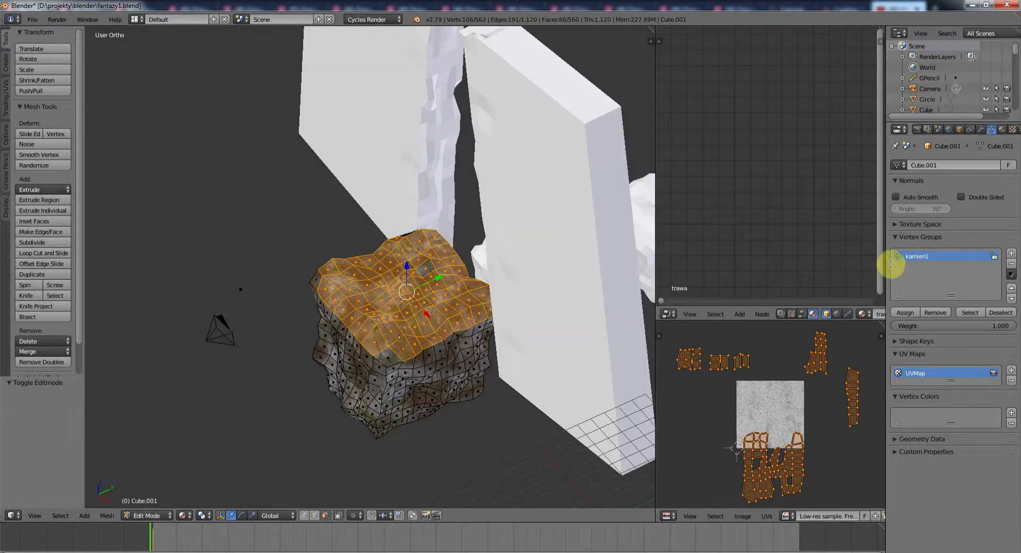
pyautogui.click(981, 129)
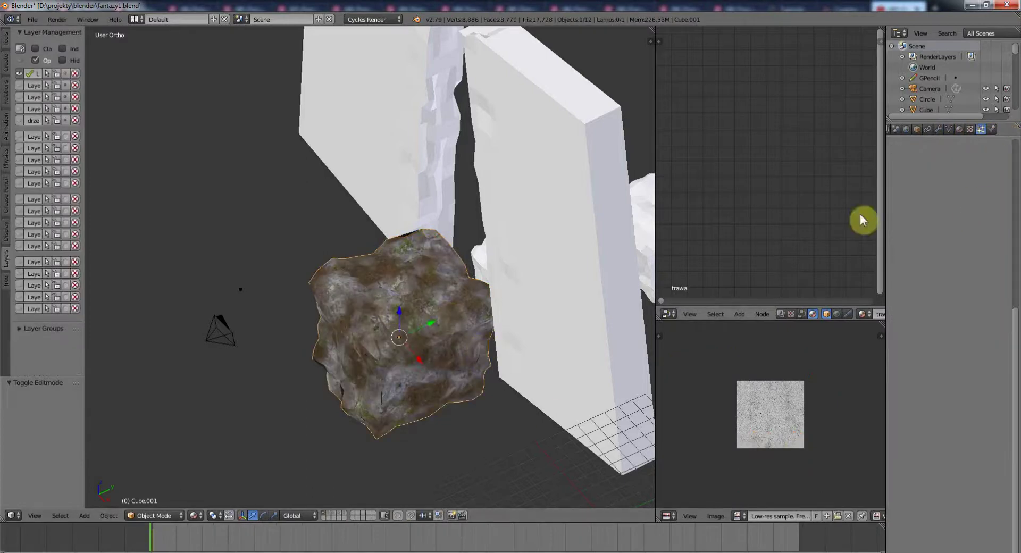
pyautogui.click(1002, 144)
pyautogui.scroll(-5, 986, 405)
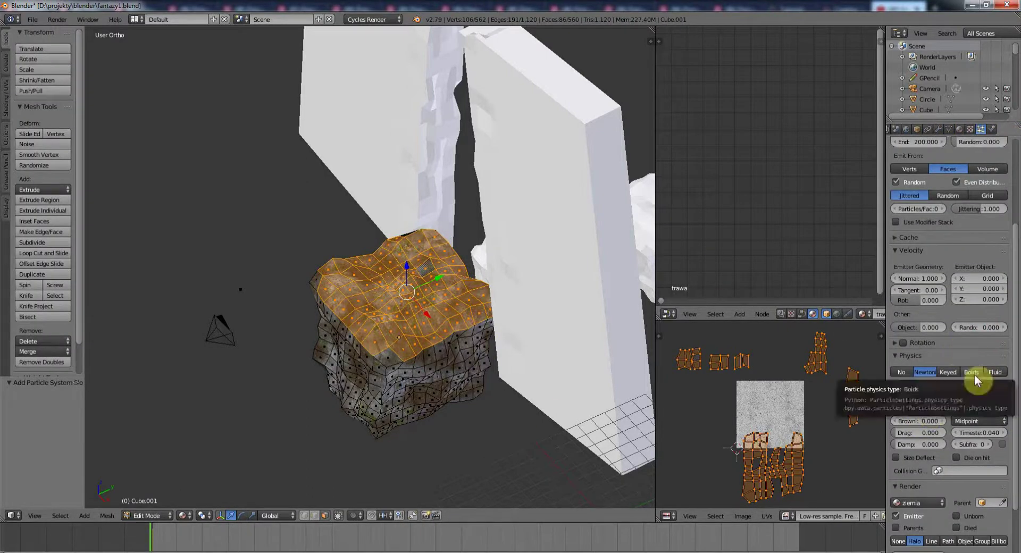
pyautogui.scroll(-4, 967, 457)
pyautogui.click(981, 458)
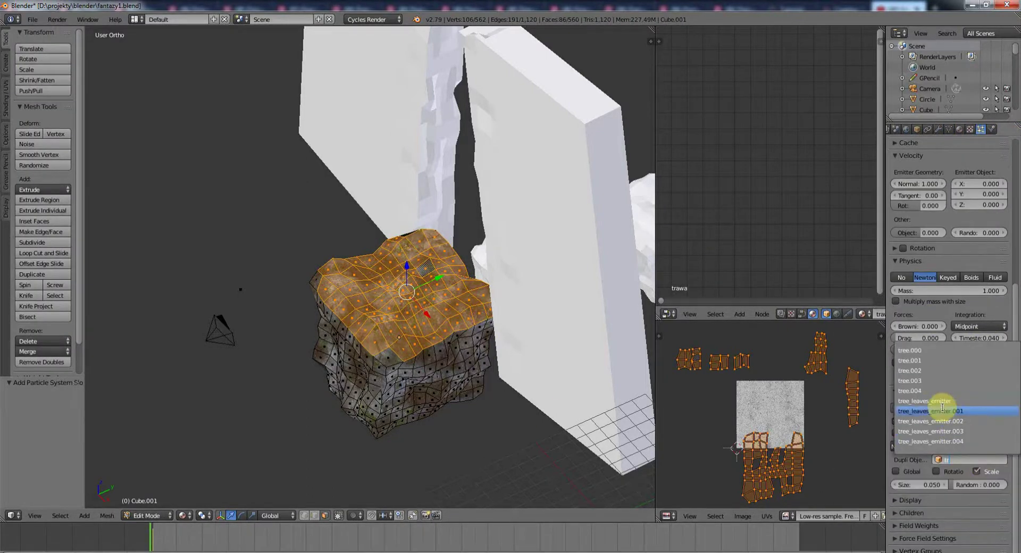
# Reveal the grass layer and check the grass_do object's name
pyautogui.press('Tab')
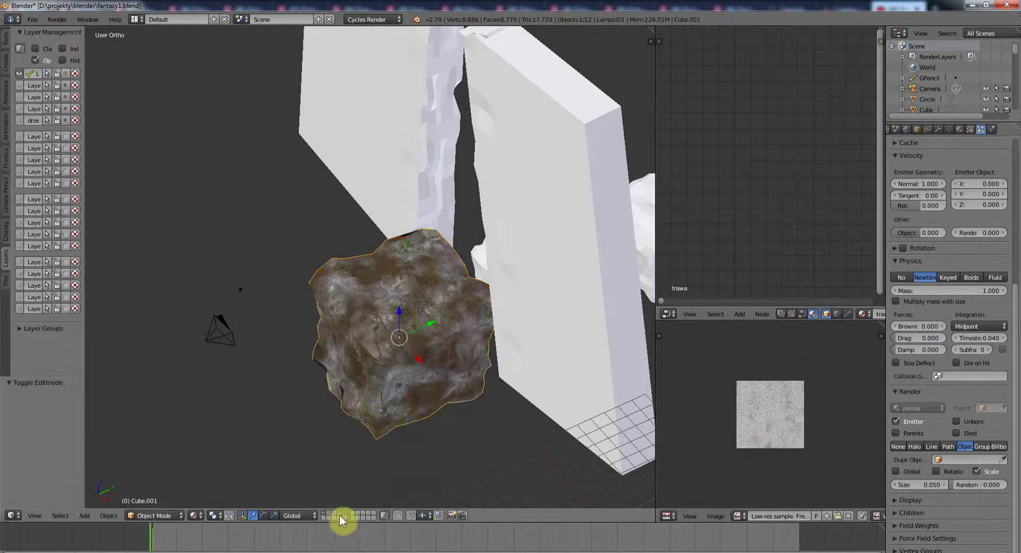
pyautogui.click(333, 512)
pyautogui.click(328, 511)
pyautogui.click(507, 420)
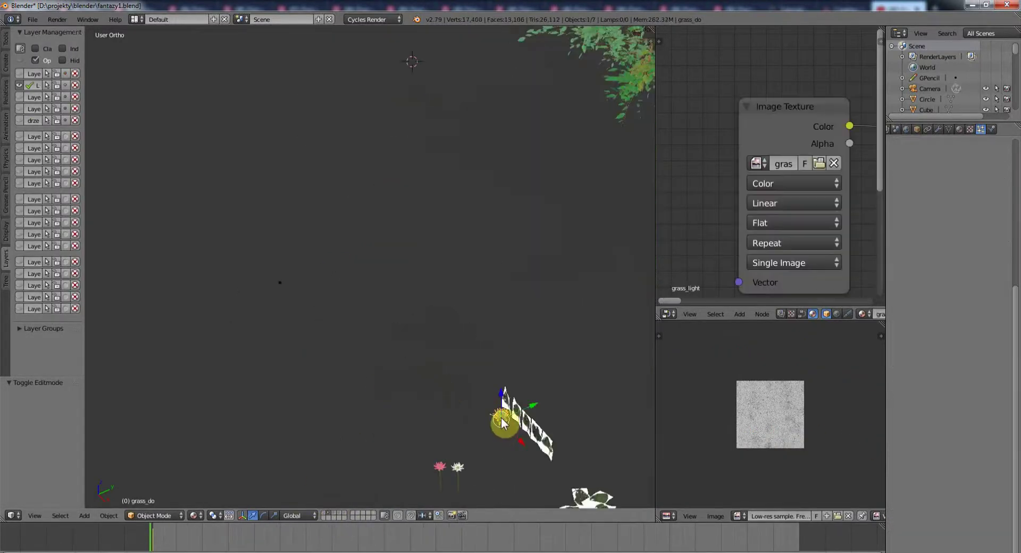
pyautogui.click(916, 130)
# Reselect the rock and return to its particle settings, instancing grass_do
pyautogui.click(328, 516)
pyautogui.rightClick(296, 257)
pyautogui.press('Tab')
pyautogui.click(980, 129)
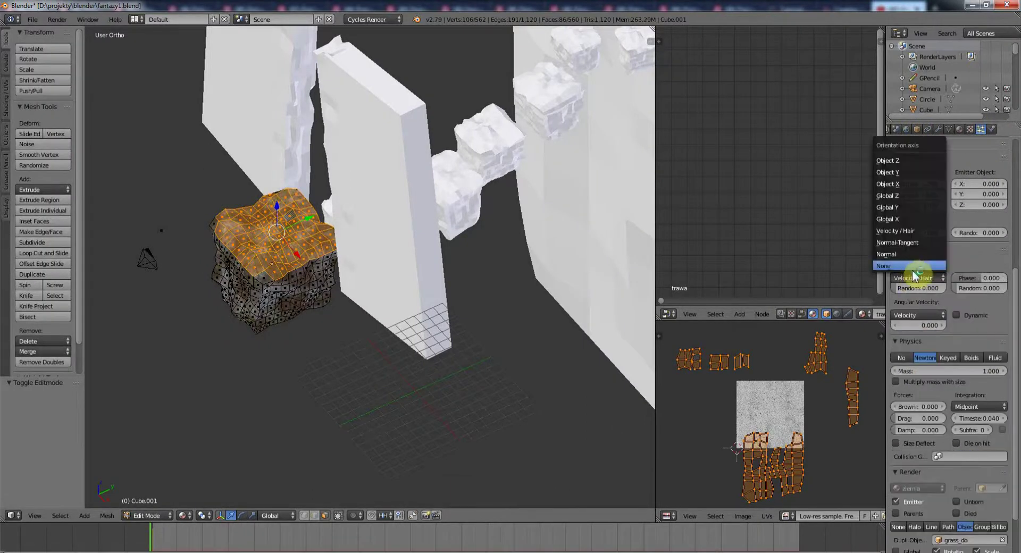
pyautogui.scroll(10, 947, 311)
pyautogui.scroll(-2, 952, 340)
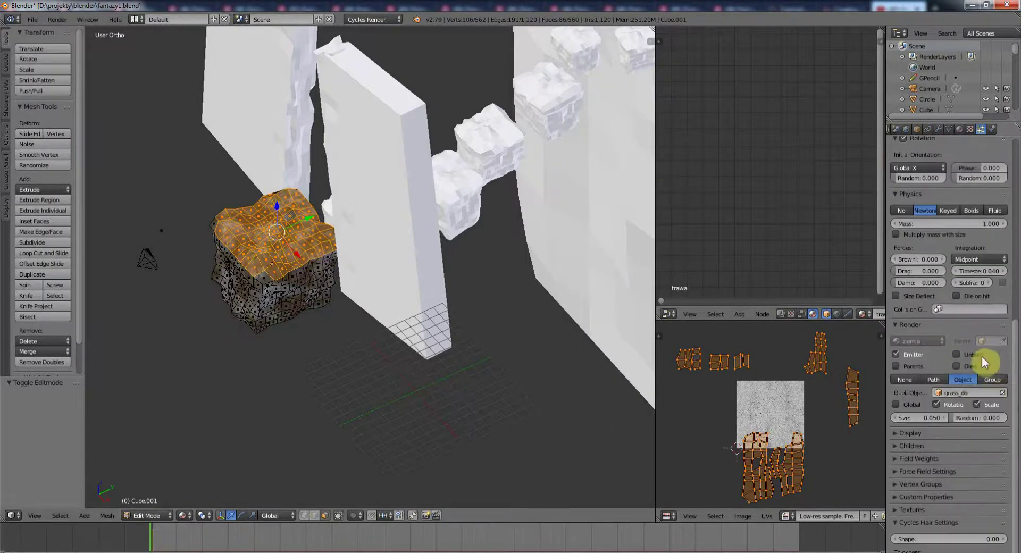
pyautogui.scroll(2, 934, 243)
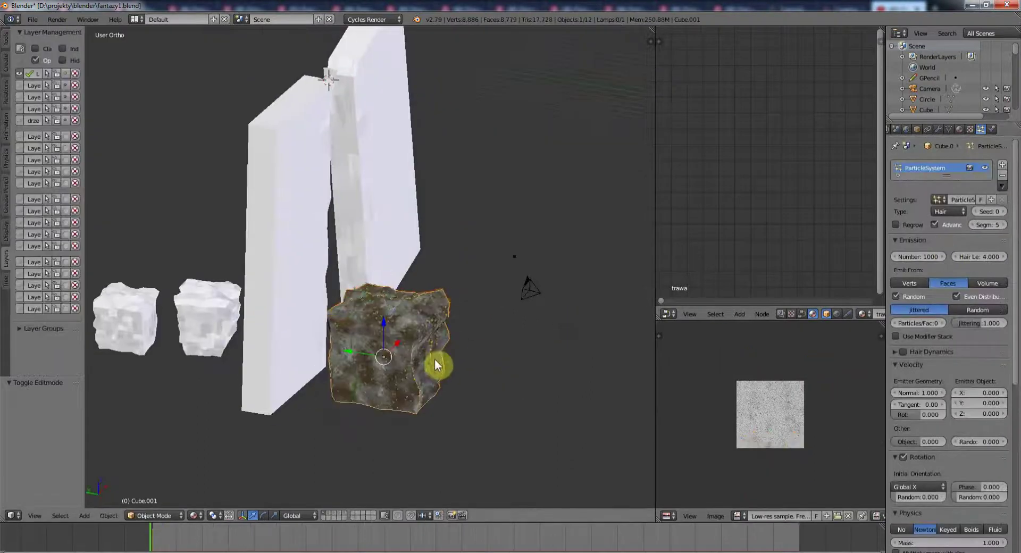
# Tune the particle Number, deselect everything and view the island from the front
pyautogui.scroll(3, 446, 372)
pyautogui.scroll(-5, 975, 439)
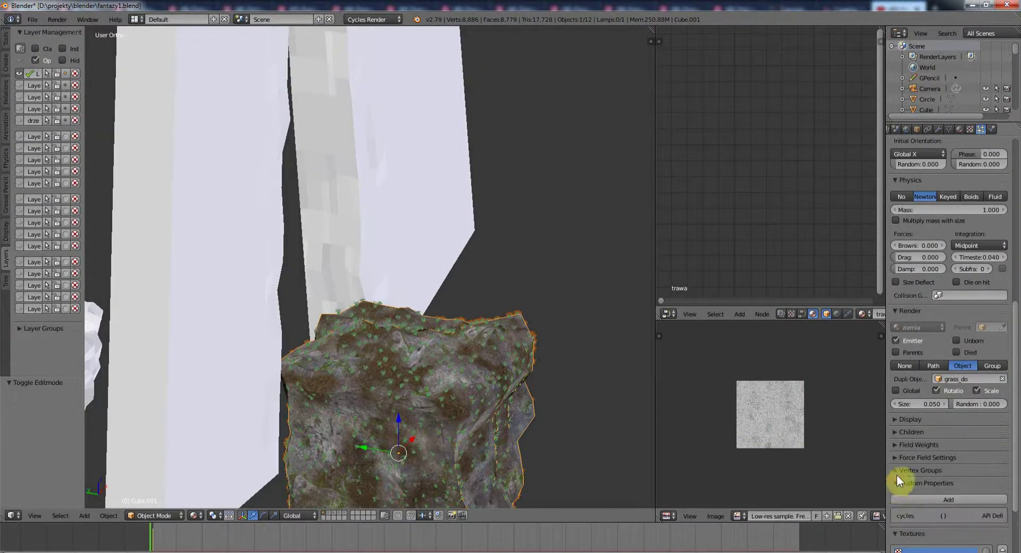
pyautogui.scroll(4, 953, 297)
pyautogui.scroll(10, 950, 276)
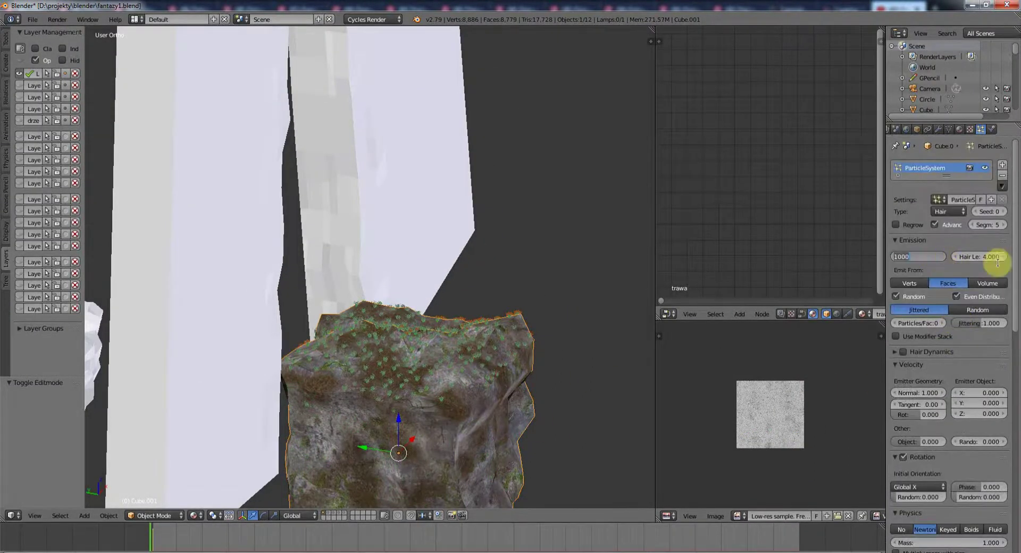
pyautogui.moveTo(404, 410); pyautogui.dragTo(493, 412, button='middle')
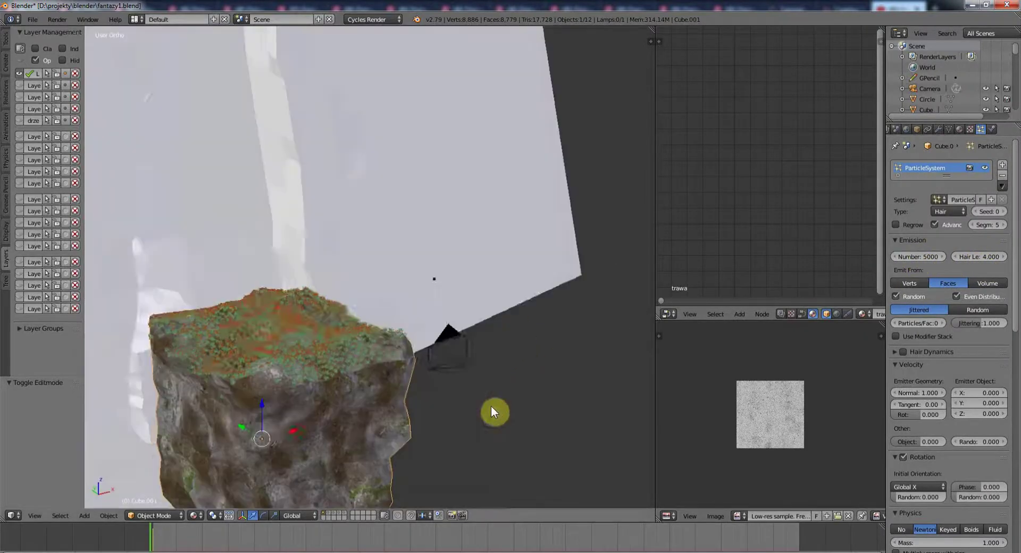
pyautogui.scroll(-5, 930, 456)
pyautogui.scroll(-5, 942, 447)
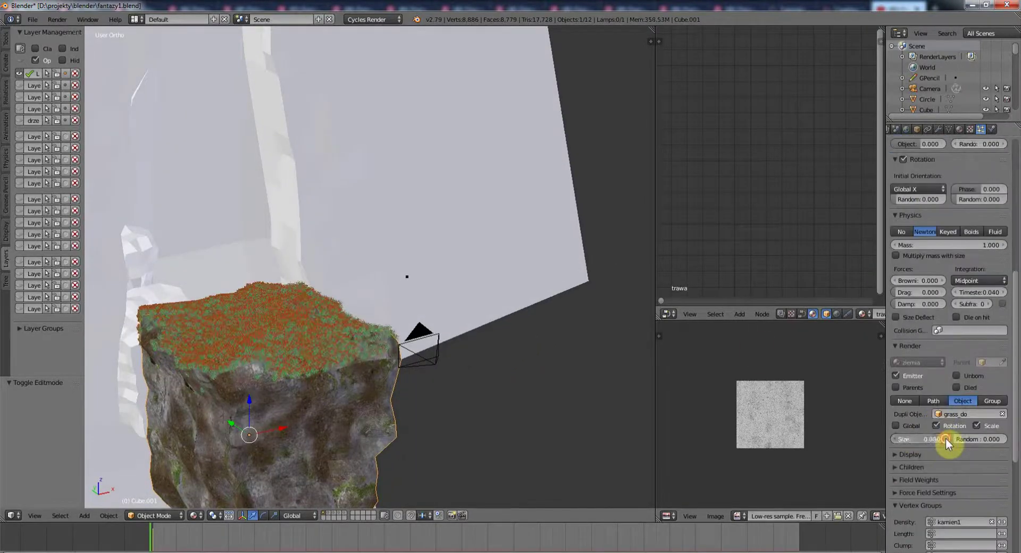
pyautogui.moveTo(372, 409); pyautogui.dragTo(320, 403, button='middle')
pyautogui.press('a')
pyautogui.scroll(5, 428, 425)
pyautogui.scroll(10, 930, 263)
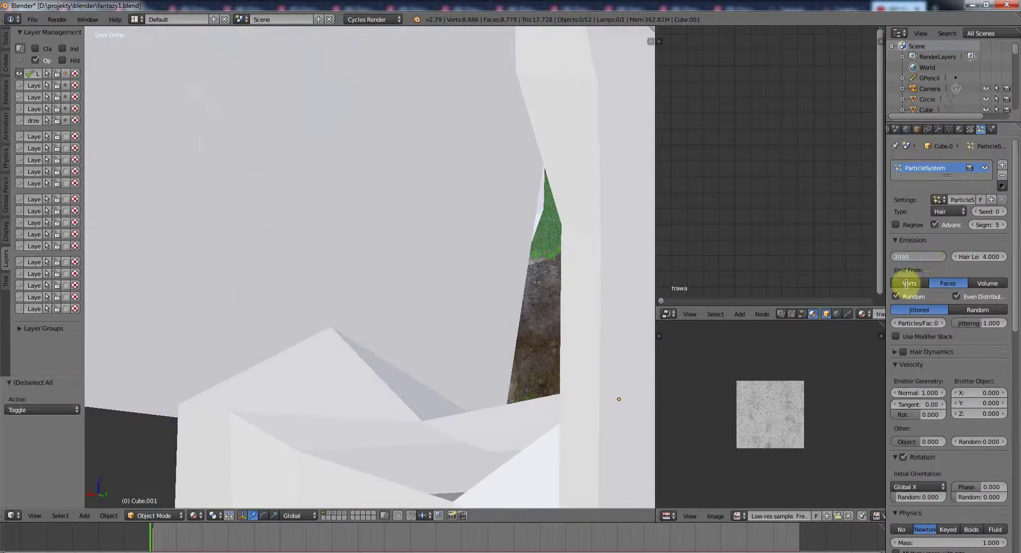
pyautogui.press('KP_1')
# Add a second particle system on the rock that instances the Plane.002 plant card
pyautogui.click(1003, 166)
pyautogui.scroll(-10, 957, 372)
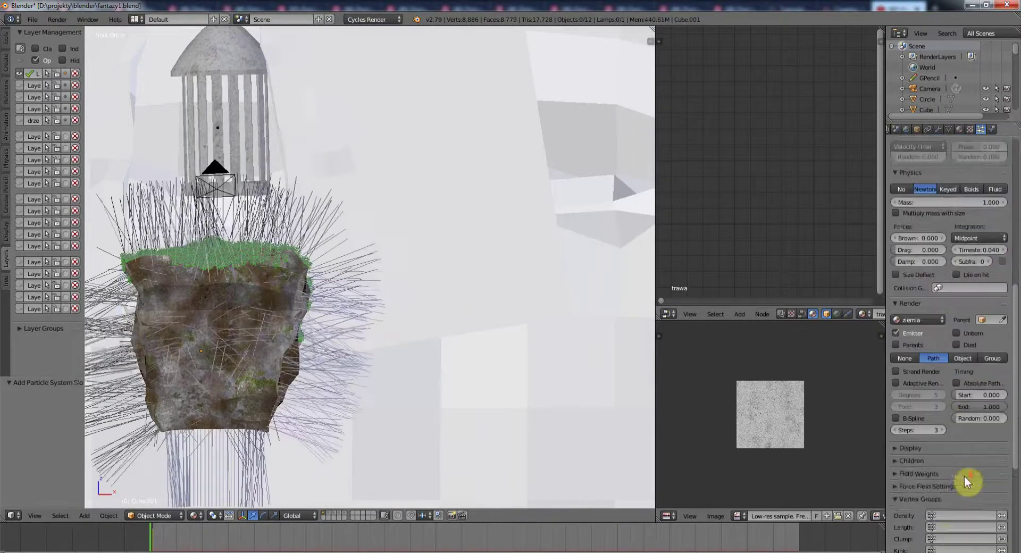
pyautogui.click(963, 358)
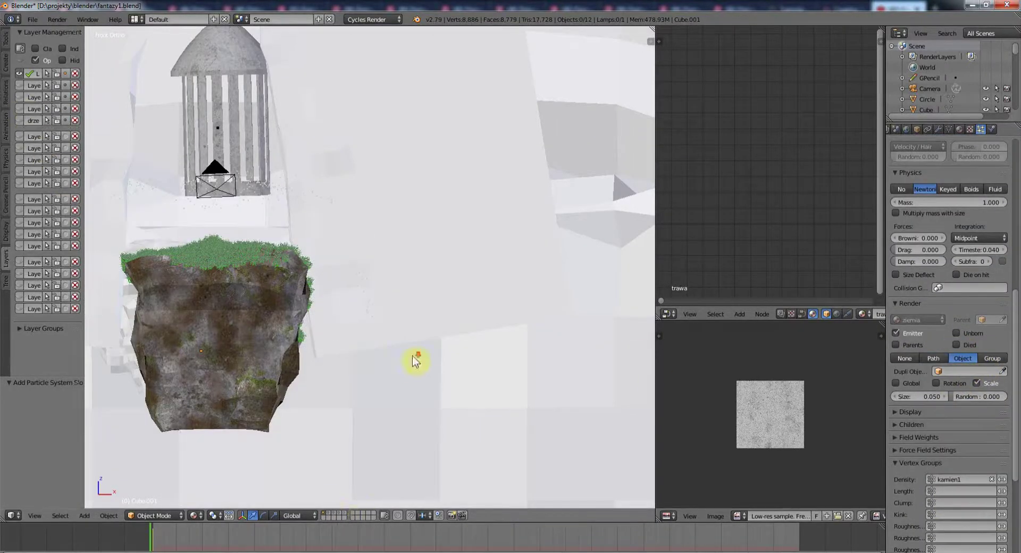
pyautogui.click(327, 513)
pyautogui.rightClick(585, 204)
pyautogui.click(917, 129)
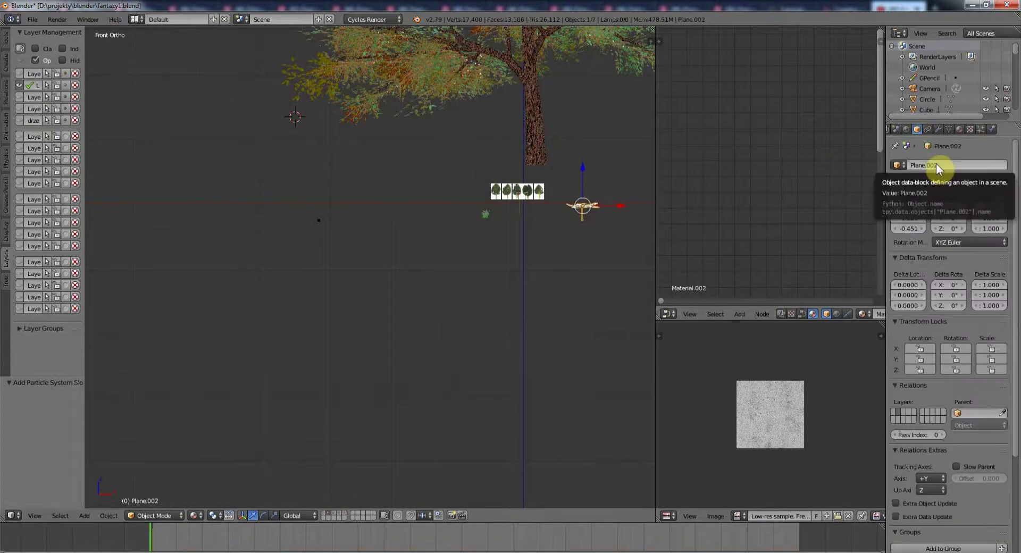
pyautogui.click(37, 74)
pyautogui.rightClick(202, 277)
pyautogui.click(981, 130)
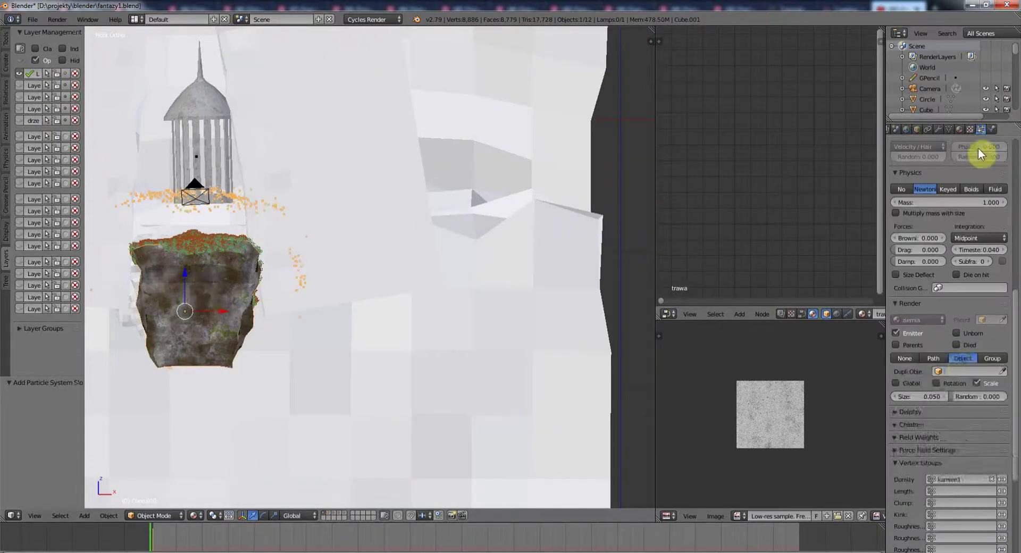
pyautogui.click(963, 372)
pyautogui.click(908, 392)
# Enable particle rotation with initial orientation set to Global X
pyautogui.scroll(3, 159, 392)
pyautogui.moveTo(156, 387)
pyautogui.keyDown('shift'); pyautogui.mouseDown(button='middle')
pyautogui.moveTo(270, 400)
pyautogui.moveTo(373, 320)
pyautogui.mouseUp(button='middle'); pyautogui.keyUp('shift')
pyautogui.scroll(5, 977, 287)
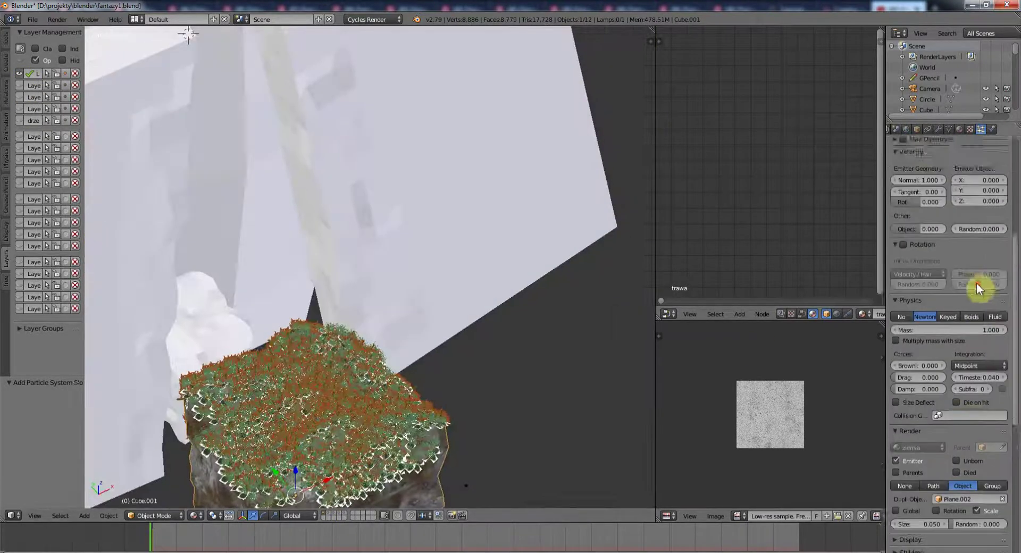
pyautogui.click(904, 244)
pyautogui.click(919, 274)
pyautogui.click(898, 289)
pyautogui.scroll(8, 944, 407)
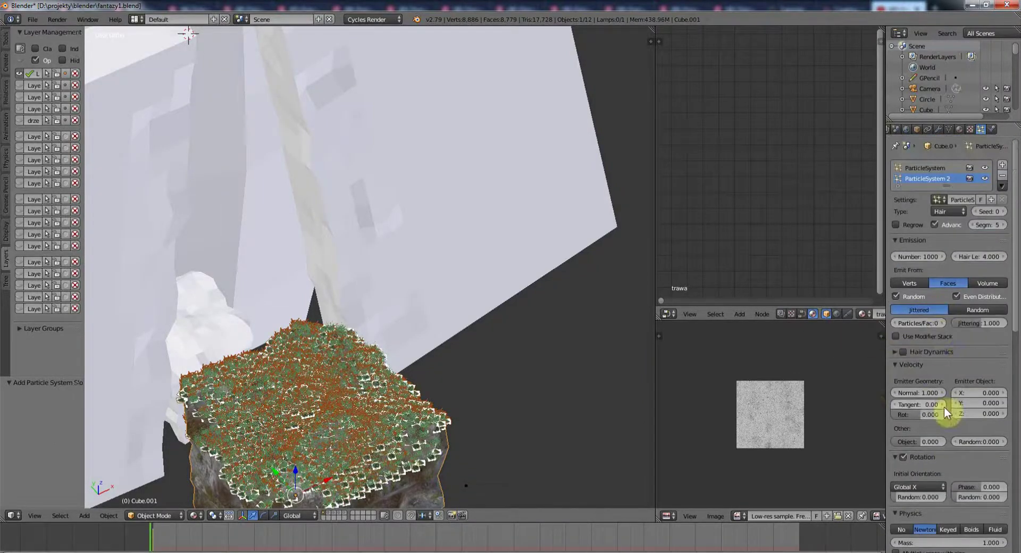
# Orbit to the side and check a rendered Cycles preview of the vegetated rock
pyautogui.moveTo(458, 419); pyautogui.dragTo(300, 404, button='middle')
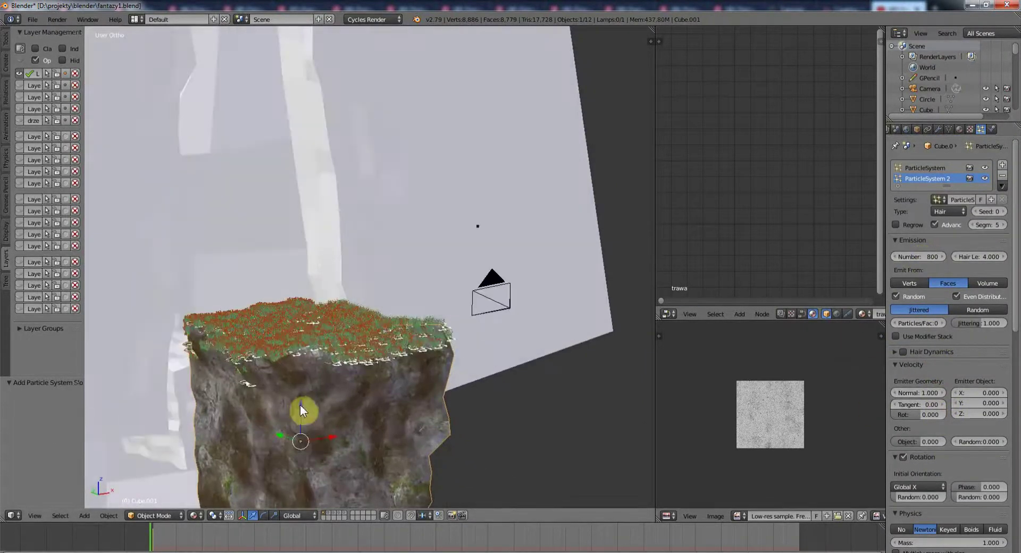
pyautogui.hotkey('shift', 'z')
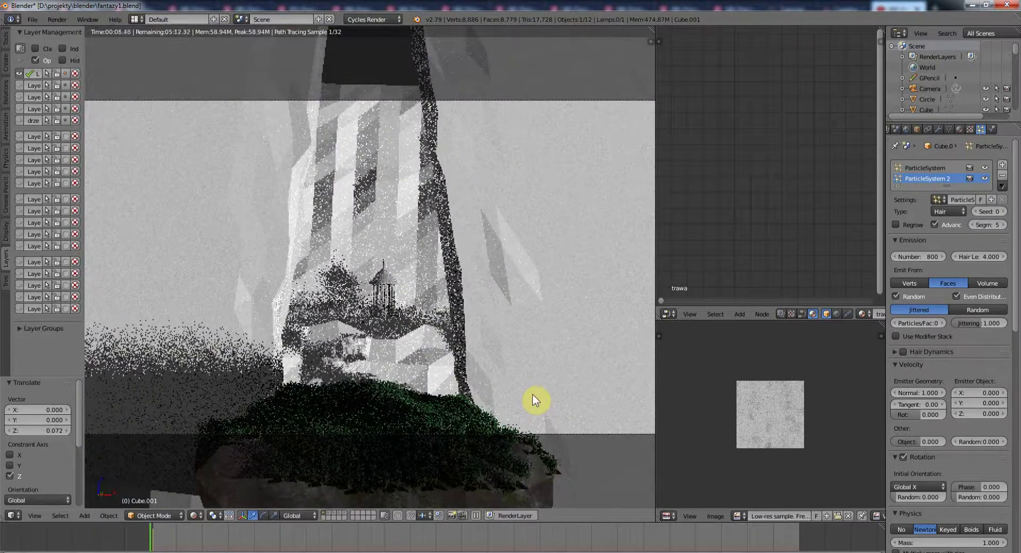
pyautogui.hotkey('shift', 'z')
# Smart UV Project the lowest stone block and the next block up
pyautogui.moveTo(521, 393); pyautogui.dragTo(438, 425, button='middle')
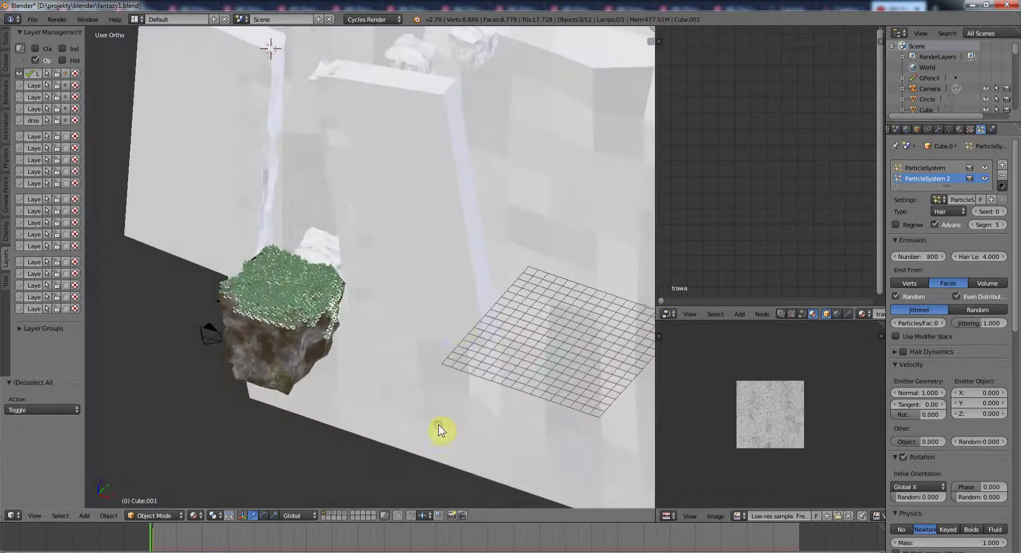
pyautogui.rightClick(298, 255)
pyautogui.moveTo(299, 256); pyautogui.dragTo(416, 231, button='middle')
pyautogui.press('a')
pyautogui.press('a')
pyautogui.keyDown('shift'); pyautogui.rightClick(331, 485); pyautogui.keyUp('shift')
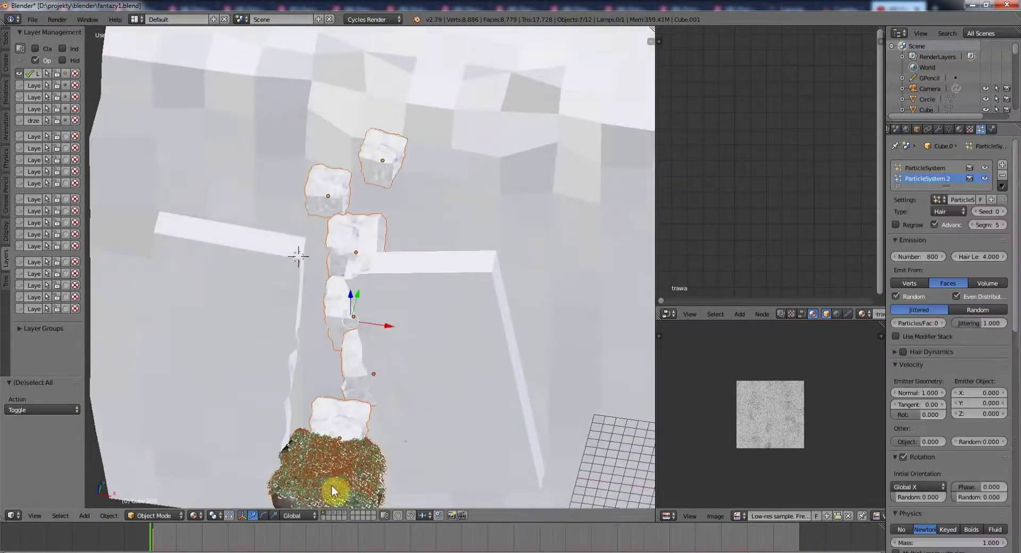
pyautogui.hotkey('ctrl', 'l')
pyautogui.click(367, 375)
pyautogui.rightClick(351, 321)
pyautogui.press('Tab')
pyautogui.press('u')
pyautogui.click(352, 323)
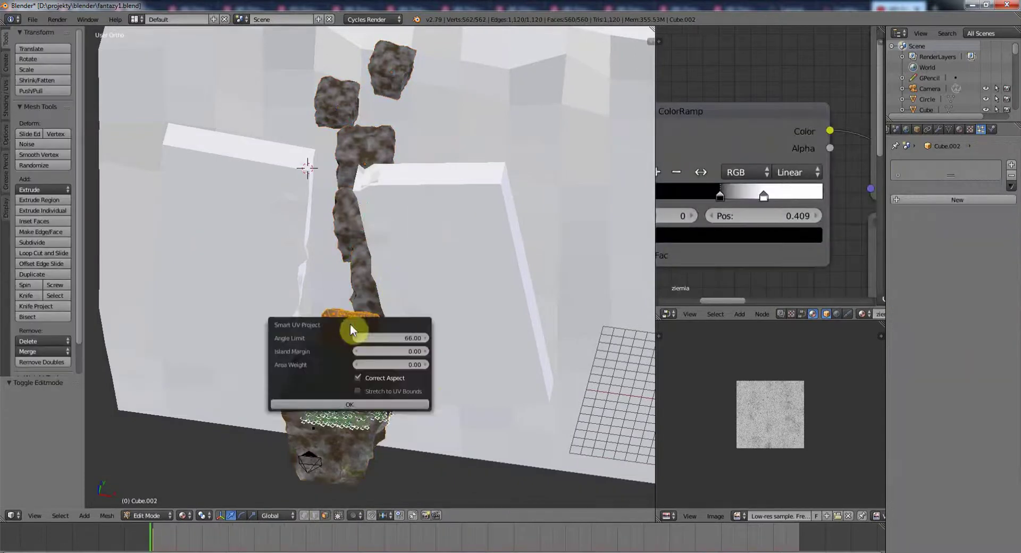
pyautogui.press('Tab')
# Smart UV Project the next two stone blocks in the chain
pyautogui.rightClick(354, 255)
pyautogui.press('Tab')
pyautogui.press('u')
pyautogui.click(379, 307)
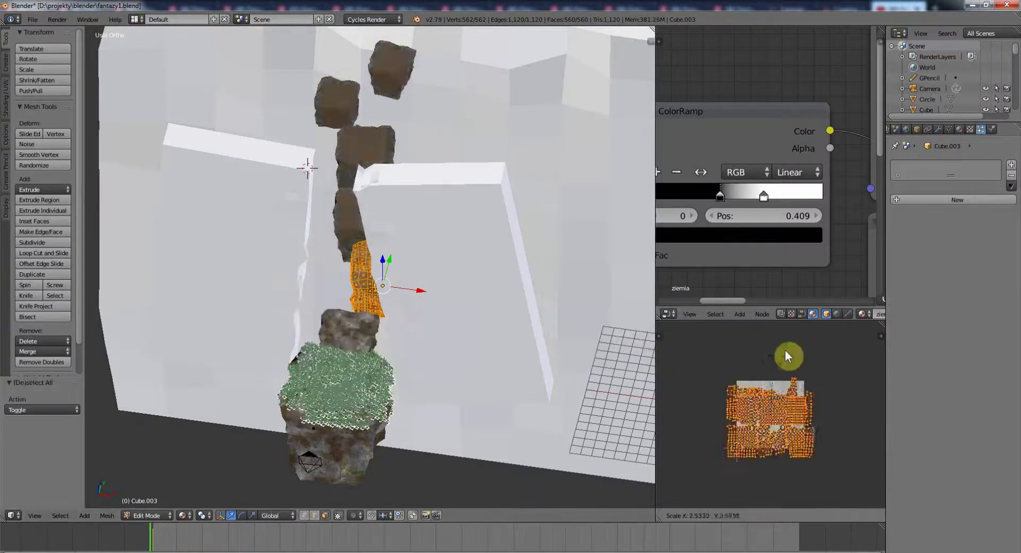
pyautogui.press('Tab')
pyautogui.rightClick(337, 246)
pyautogui.press('Tab')
pyautogui.press('u')
pyautogui.click(342, 229)
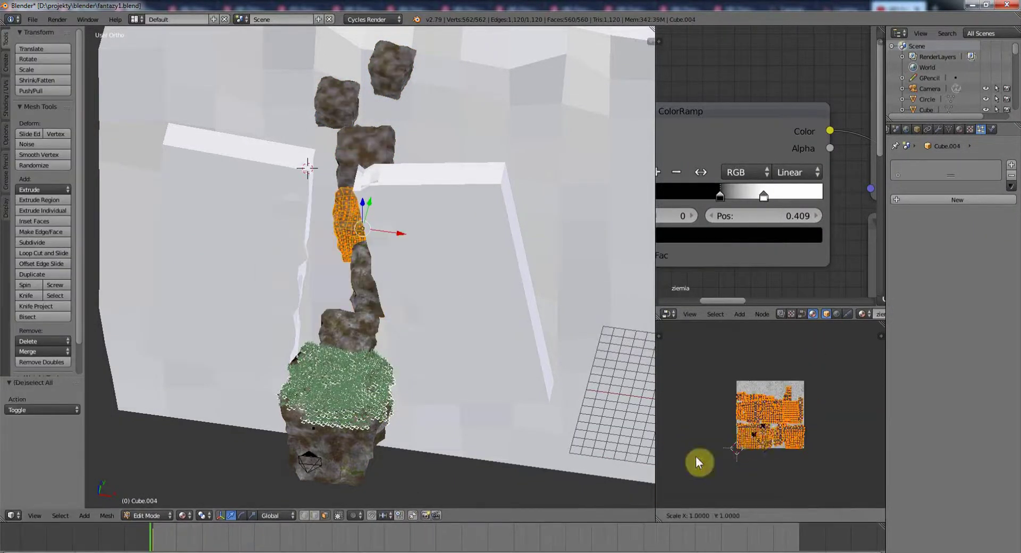
pyautogui.press('Tab')
# Smart UV Project the remaining blocks Cube.005, Cube.006 and Cube.007
pyautogui.press('2')
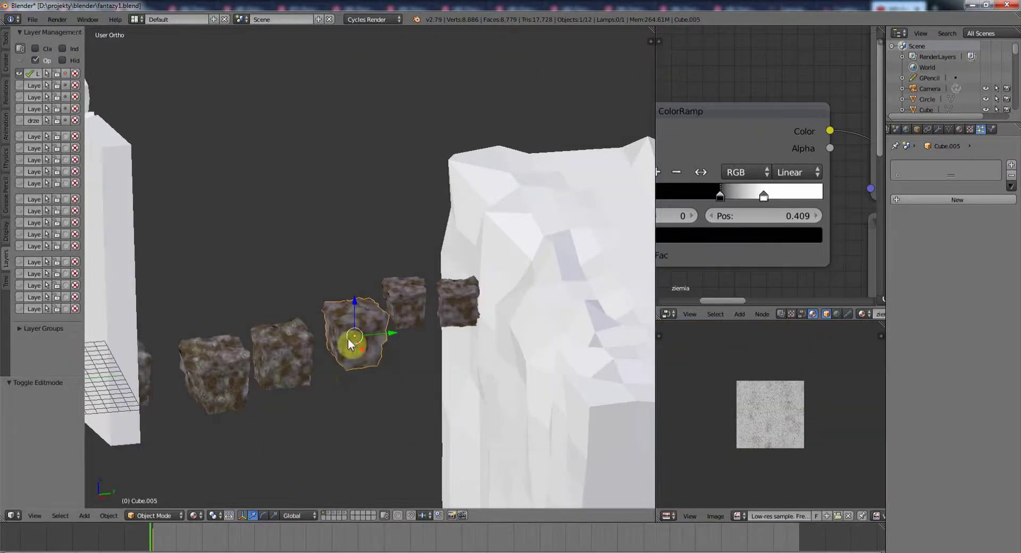
pyautogui.press('Tab')
pyautogui.press('u')
pyautogui.click(346, 414)
pyautogui.press('Tab')
pyautogui.rightClick(404, 303)
pyautogui.press('Tab')
pyautogui.press('u')
pyautogui.click(388, 310)
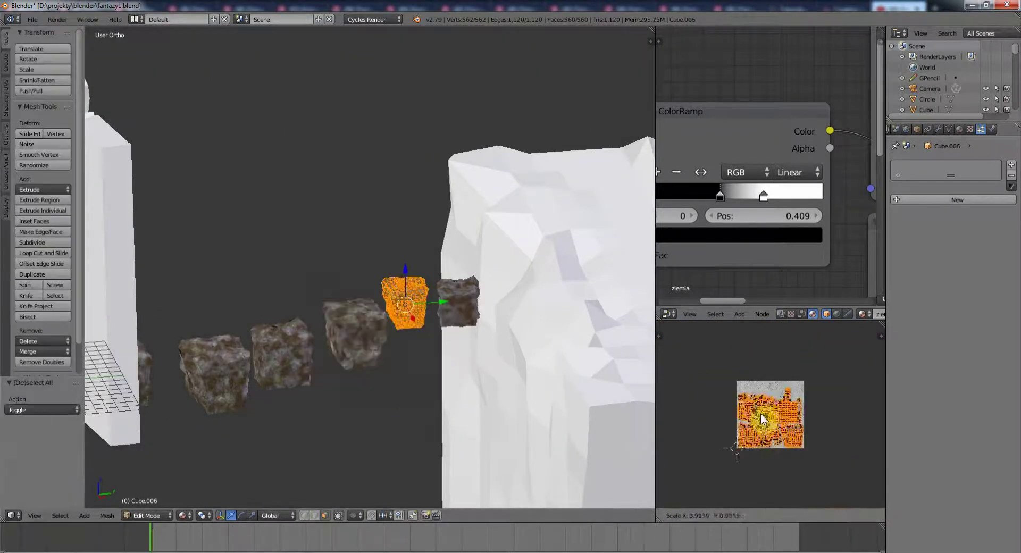
pyautogui.press('Tab')
pyautogui.rightClick(457, 306)
pyautogui.press('Tab')
pyautogui.press('a')
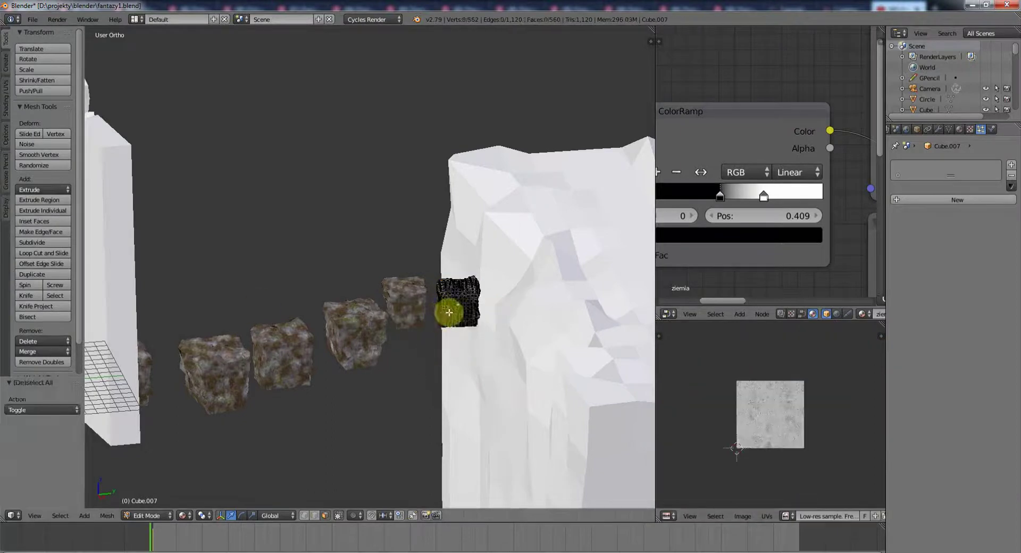
pyautogui.press('Tab')
# Orbit out over the whole stone chain and select the lowest block, Cube.002
pyautogui.scroll(-5, 450, 313)
pyautogui.moveTo(296, 371); pyautogui.dragTo(199, 278, button='middle')
pyautogui.rightClick(199, 278)
pyautogui.click(154, 515)
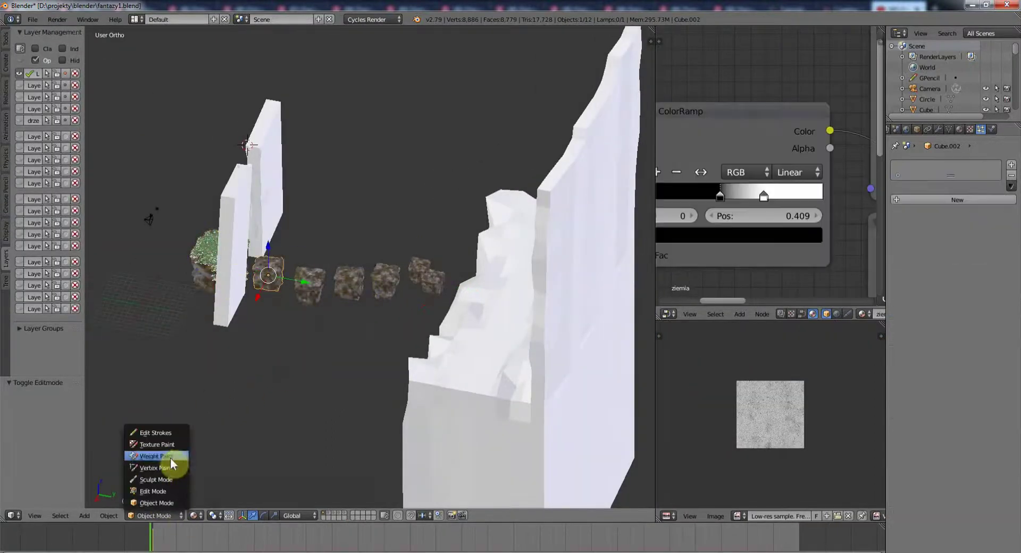
# Put Cube.002 in Weight Paint mode, view it from the top, and check its vertex groups
pyautogui.click(155, 456)
pyautogui.scroll(4, 166, 258)
pyautogui.press('KP_7')
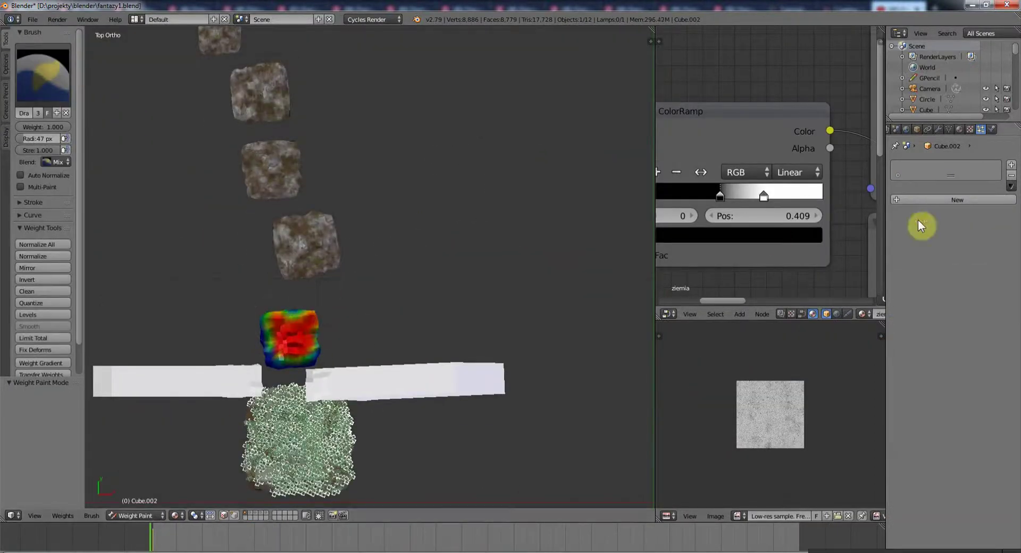
pyautogui.keyDown('ctrl'); pyautogui.scroll(3, 921, 226); pyautogui.keyUp('ctrl')
pyautogui.click(912, 257)
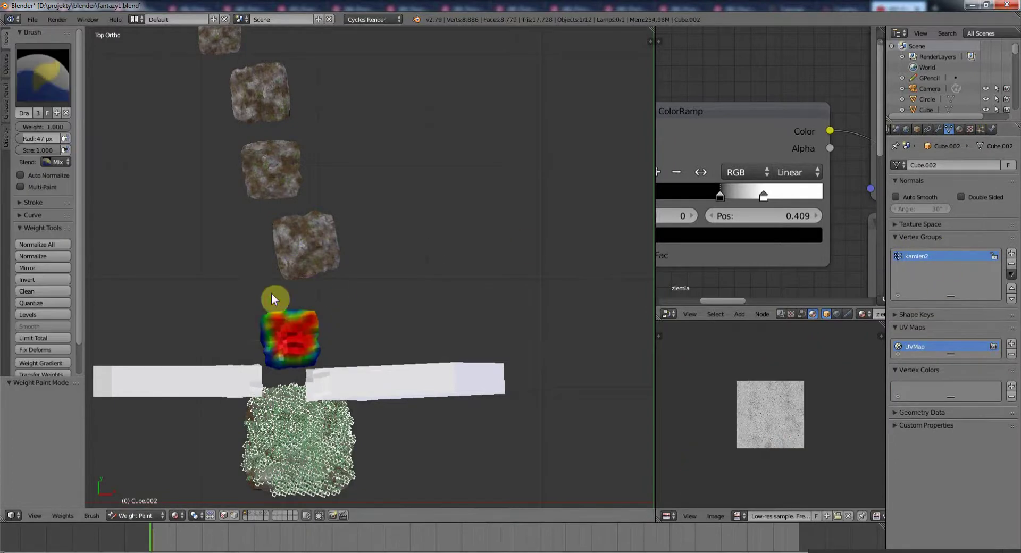
pyautogui.hotkey('ctrl', 'Tab')
# Weight-paint the tops of Cube.003 and Cube.004, returning each to Object Mode
pyautogui.rightClick(304, 262)
pyautogui.hotkey('ctrl', 'Tab')
pyautogui.moveTo(291, 266); pyautogui.dragTo(267, 299)
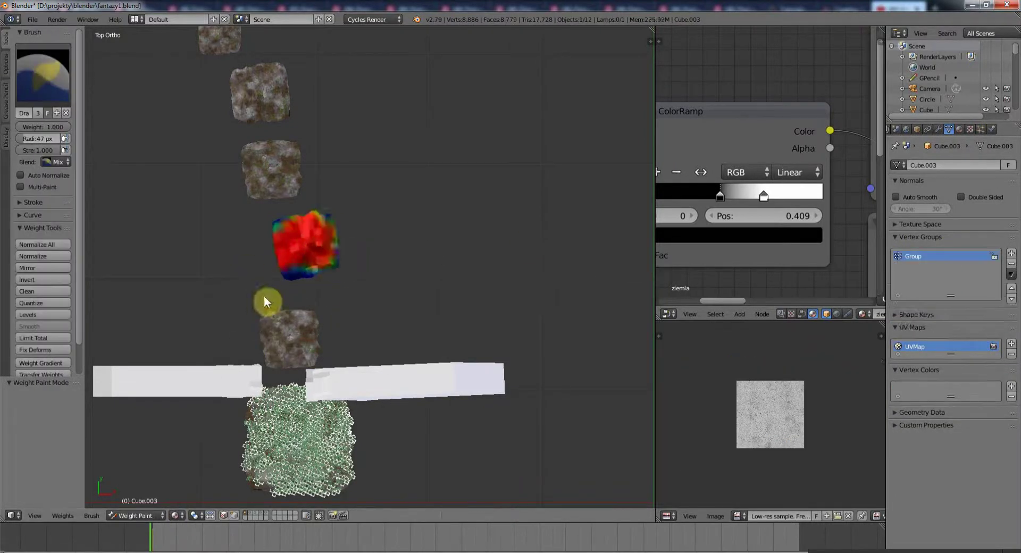
pyautogui.press('Tab')
pyautogui.press('Tab')
pyautogui.rightClick(275, 190)
pyautogui.hotkey('ctrl', 'Tab')
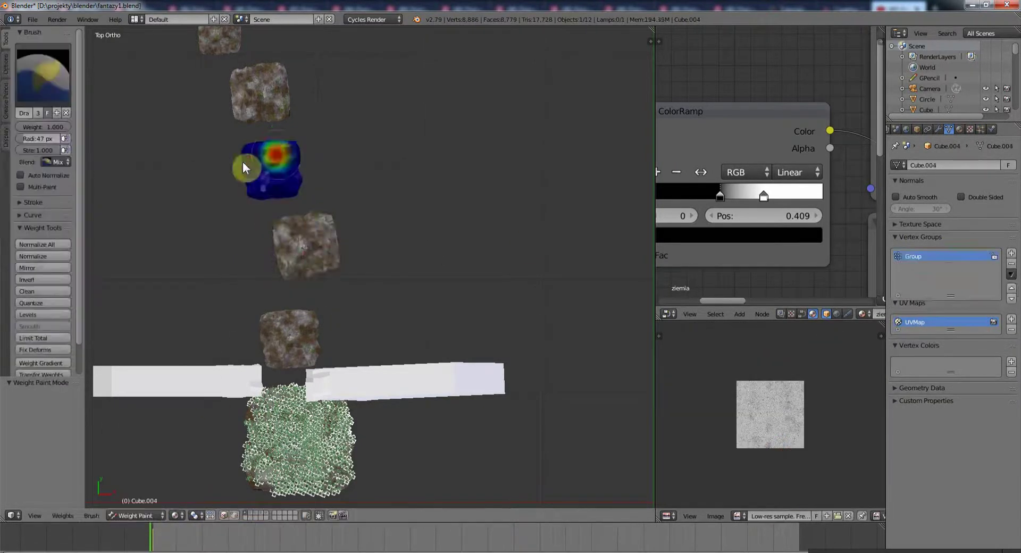
pyautogui.press('Tab')
pyautogui.press('Tab')
pyautogui.rightClick(261, 91)
pyautogui.press('Tab')
# Weight-paint the top of Cube.005, then return to Object Mode and deselect
pyautogui.click(154, 516)
pyautogui.click(157, 456)
pyautogui.moveTo(250, 85); pyautogui.dragTo(269, 101)
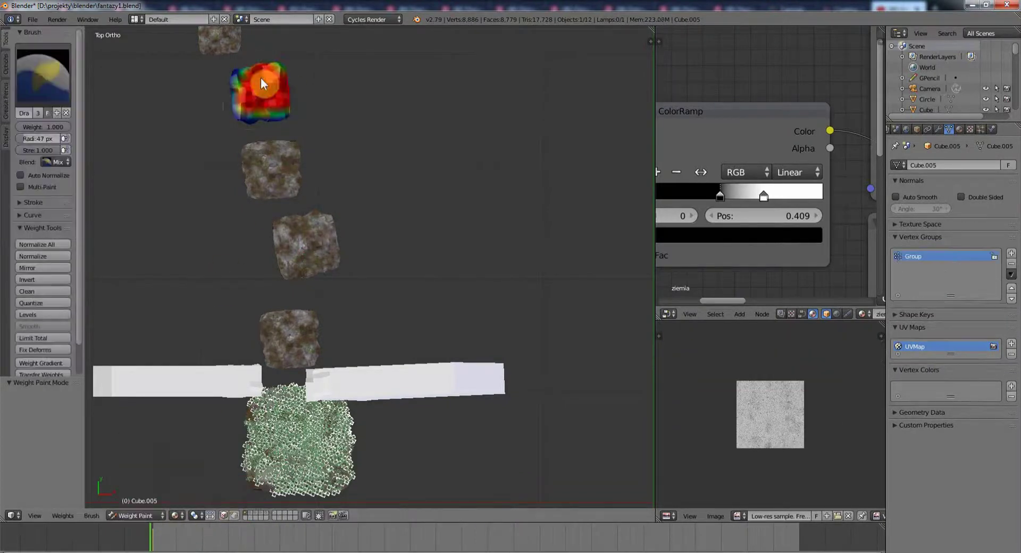
pyautogui.hotkey('ctrl', 'Tab')
pyautogui.press('a')
# Weight-paint the top block, Cube.007, and return it to Object Mode
pyautogui.keyDown('shift'); pyautogui.scroll(3, 351, 68); pyautogui.keyUp('shift')
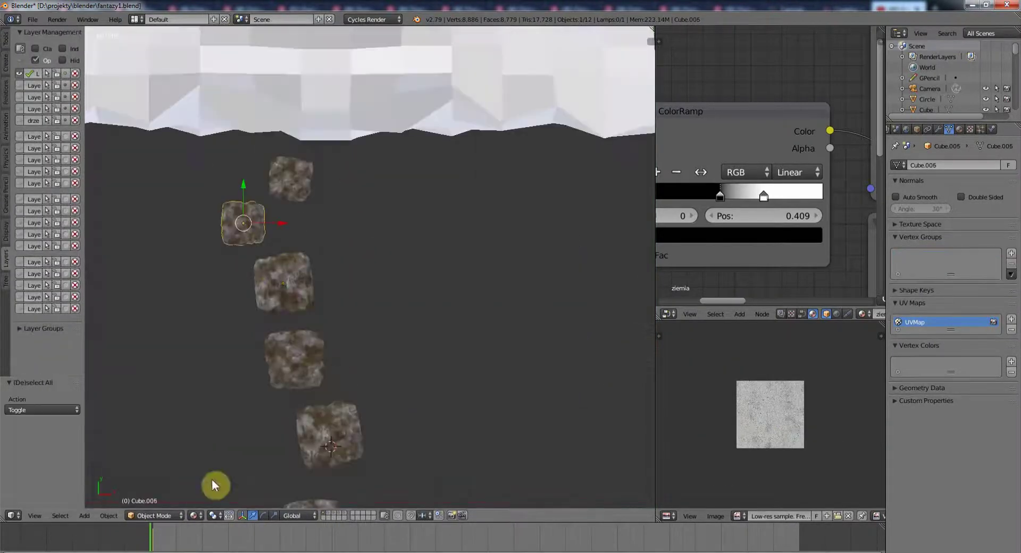
pyautogui.click(154, 515)
pyautogui.click(132, 458)
pyautogui.rightClick(286, 184)
pyautogui.moveTo(285, 183); pyautogui.dragTo(287, 187)
pyautogui.click(155, 515)
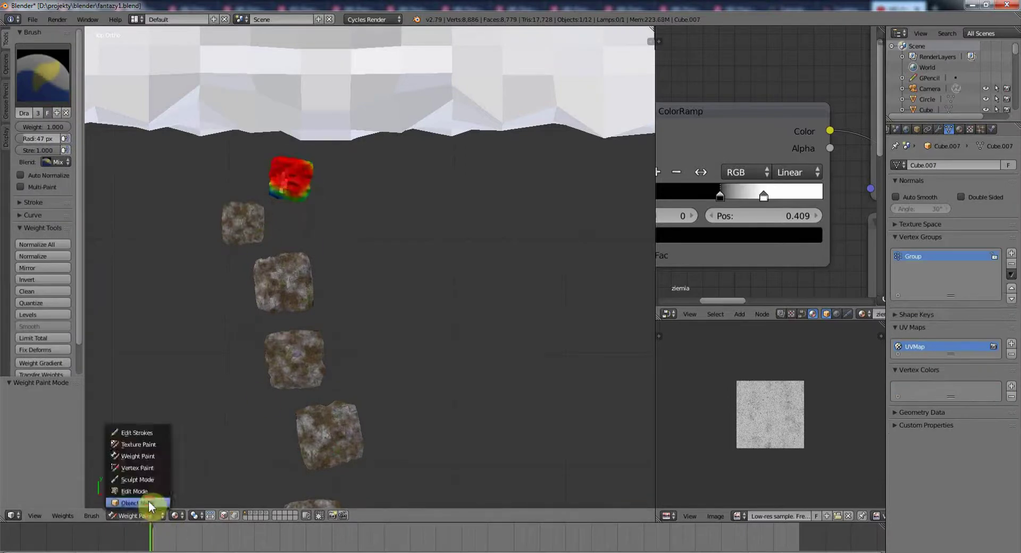
pyautogui.click(138, 433)
# Check a block's painted weights, then return Cube.007 to Object Mode
pyautogui.rightClick(112, 320)
pyautogui.click(157, 456)
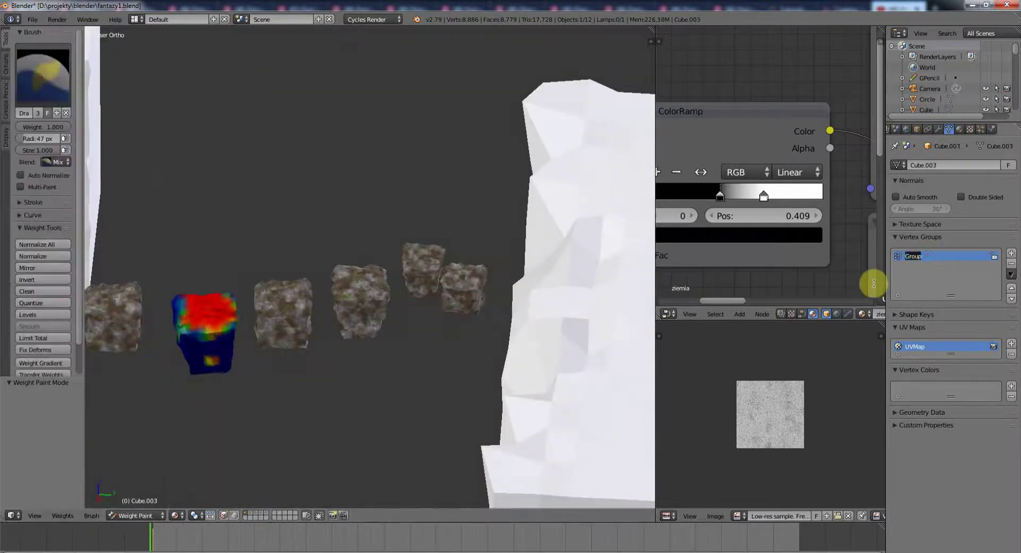
pyautogui.rightClick(297, 294)
pyautogui.click(160, 515)
pyautogui.click(193, 488)
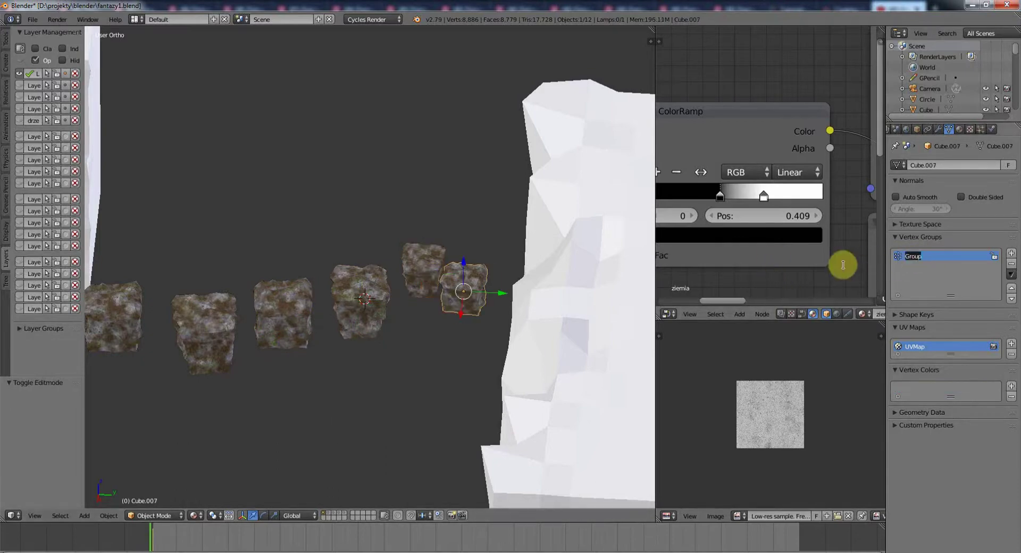
# Copy the ziemia material's rock nodes and paste them into the trawa material slot
pyautogui.keyDown('shift'); pyautogui.moveTo(128, 325); pyautogui.dragTo(308, 326, button='middle'); pyautogui.keyUp('shift')
pyautogui.click(980, 129)
pyautogui.click(960, 129)
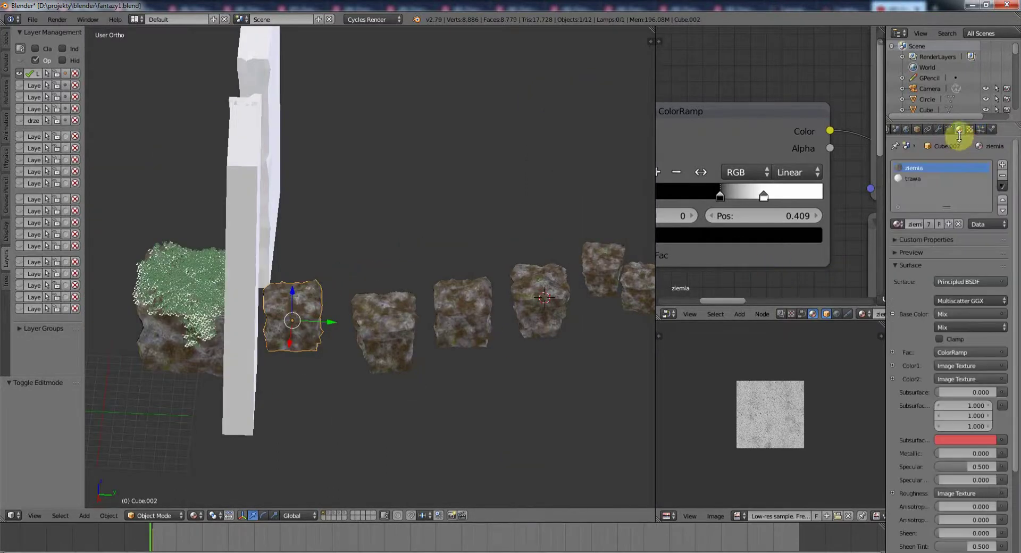
pyautogui.click(957, 179)
pyautogui.moveTo(295, 358); pyautogui.dragTo(341, 351, button='middle')
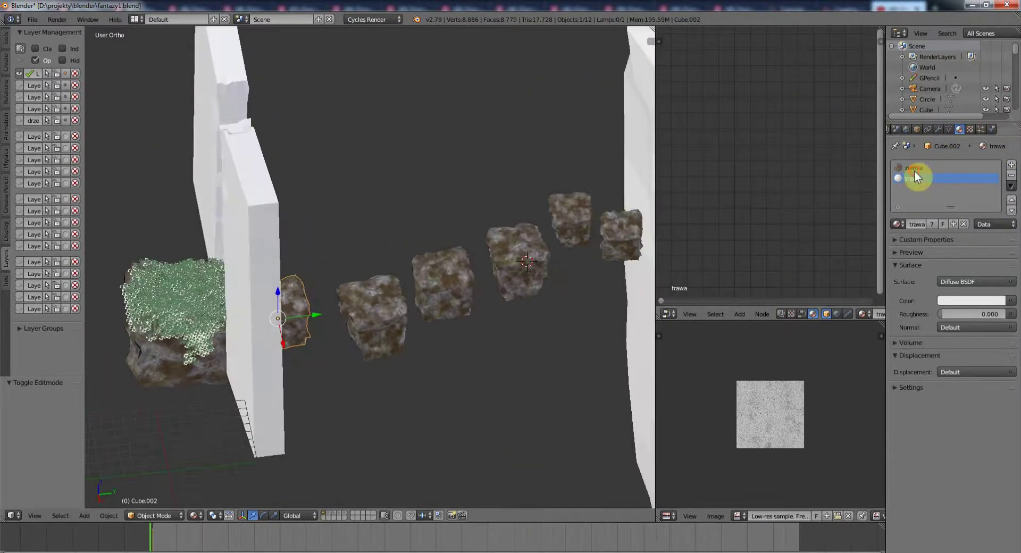
pyautogui.click(914, 168)
pyautogui.scroll(-5, 817, 318)
pyautogui.click(912, 178)
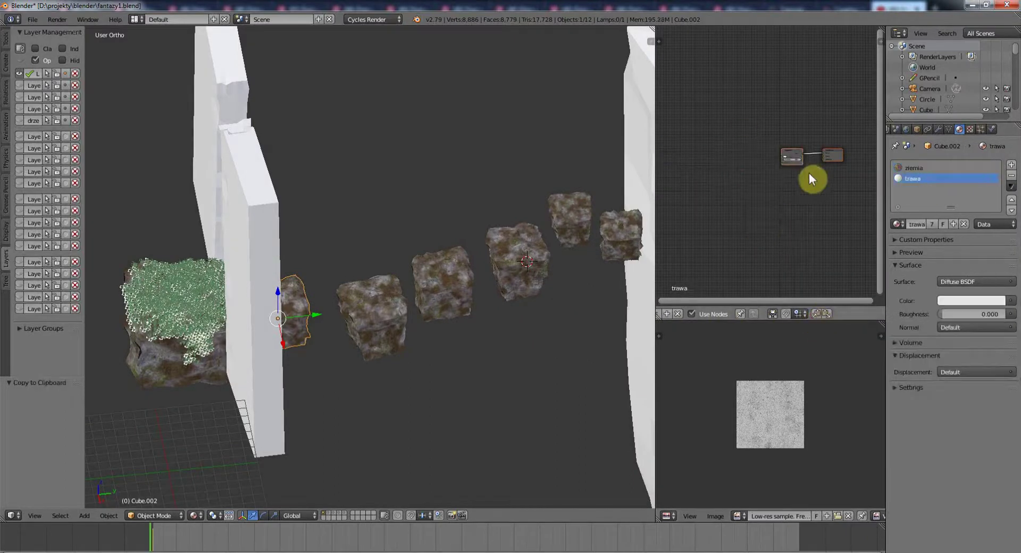
pyautogui.hotkey('ctrl', 'v')
# Load the High Resolution Textures image from the inspiration textures folder into Image Texture
pyautogui.scroll(3, 824, 209)
pyautogui.click(783, 193)
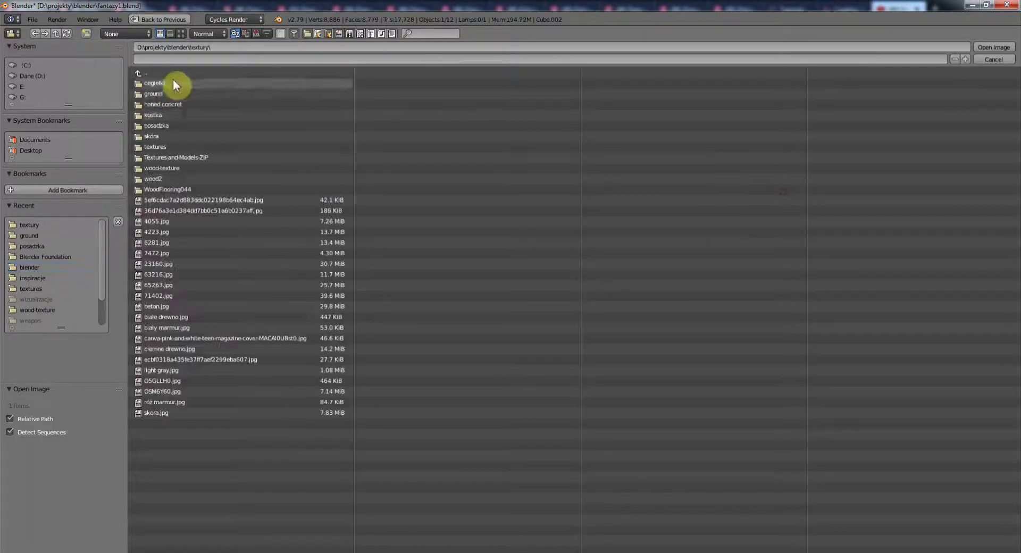
pyautogui.click(174, 79)
pyautogui.click(160, 78)
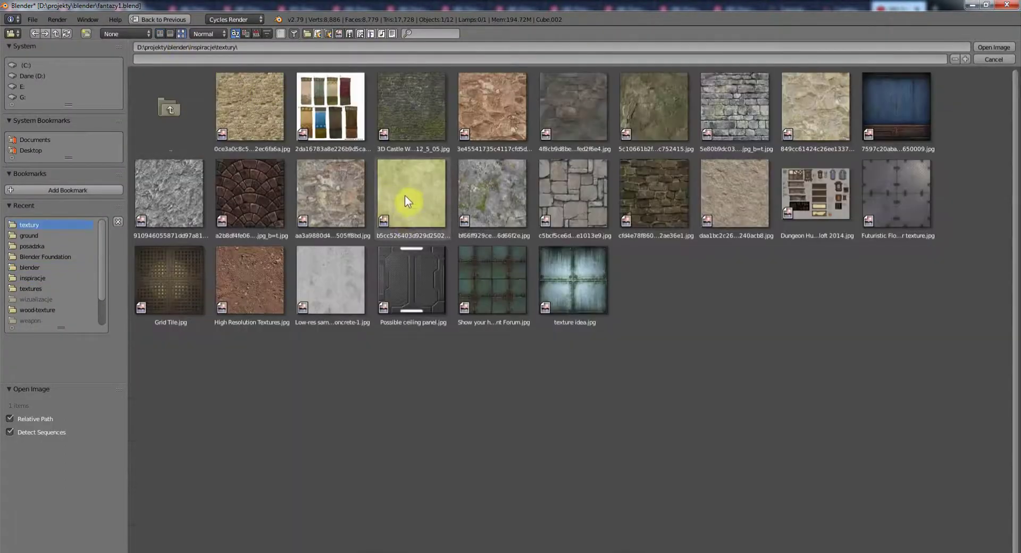
pyautogui.click(1007, 49)
# Set the ColorRamp stop position to 0.500 and put the block into Edit Mode
pyautogui.press('Tab')
pyautogui.press('Tab')
pyautogui.scroll(3, 660, 135)
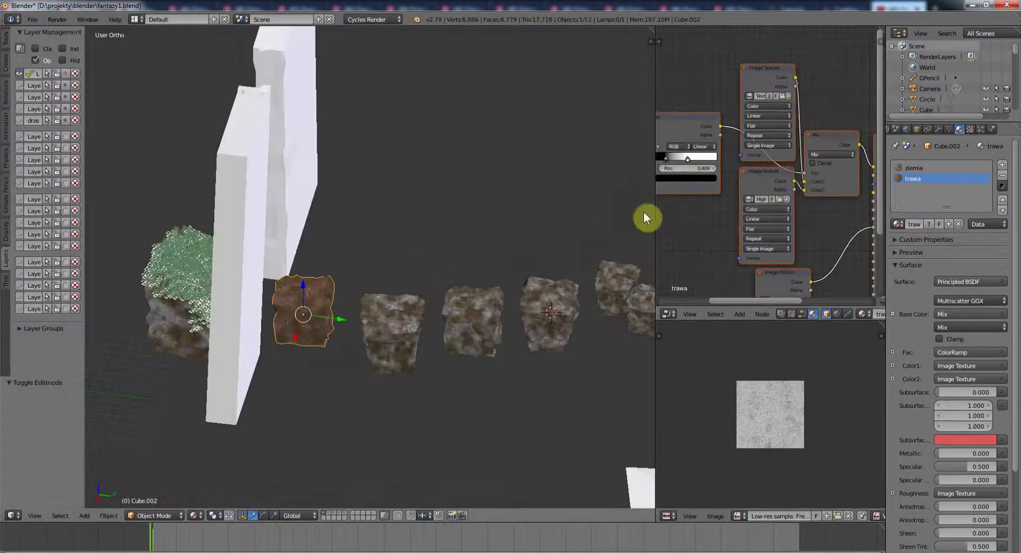
pyautogui.scroll(4, 646, 217)
pyautogui.scroll(2, 692, 160)
pyautogui.click(750, 201)
pyautogui.press('Tab')
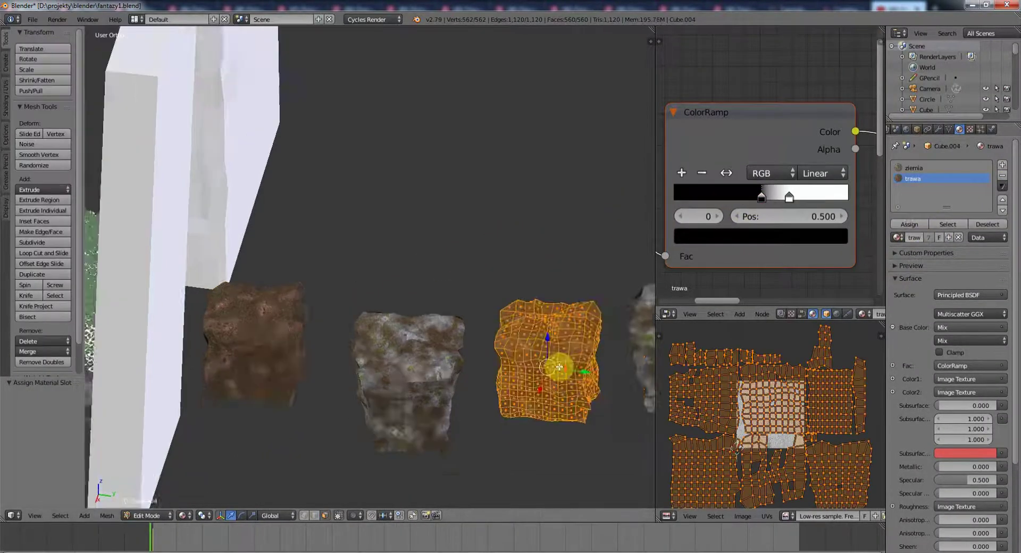
pyautogui.press('Tab')
pyautogui.scroll(-4, 456, 350)
# Add a particle system instancing grass_do and check its density in Weight Paint
pyautogui.click(980, 128)
pyautogui.click(960, 216)
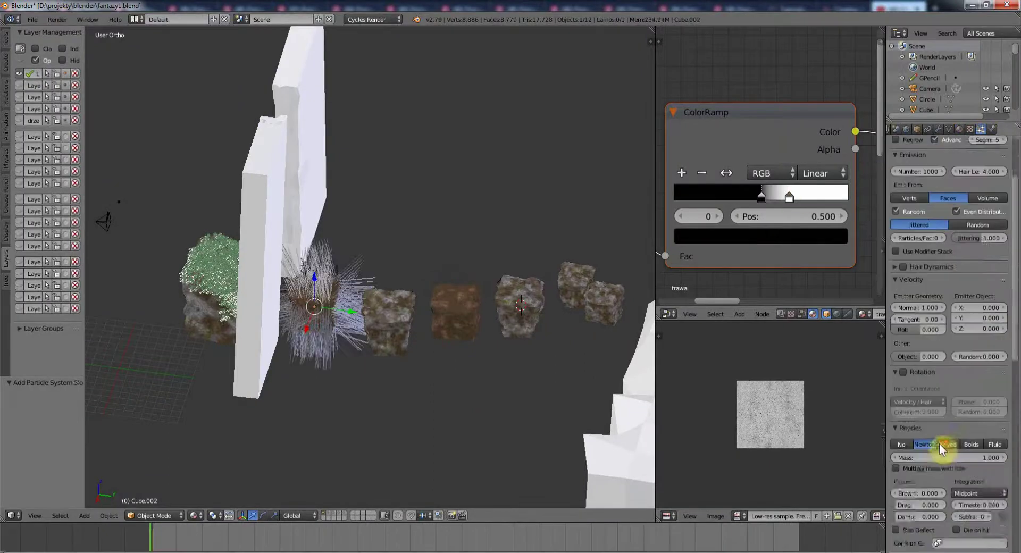
pyautogui.scroll(-10, 947, 372)
pyautogui.click(978, 457)
pyautogui.click(921, 348)
pyautogui.scroll(-5, 939, 364)
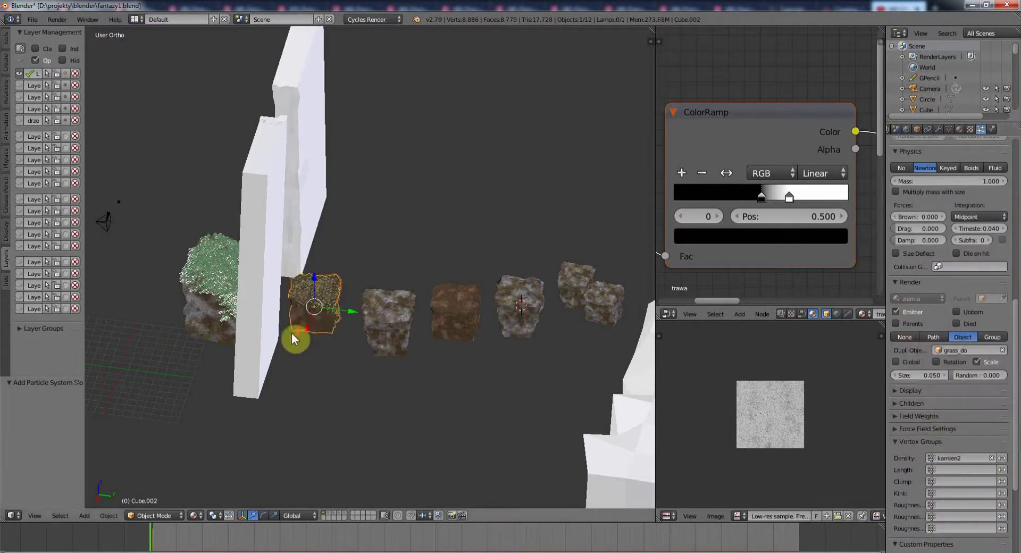
pyautogui.scroll(4, 292, 342)
pyautogui.click(175, 459)
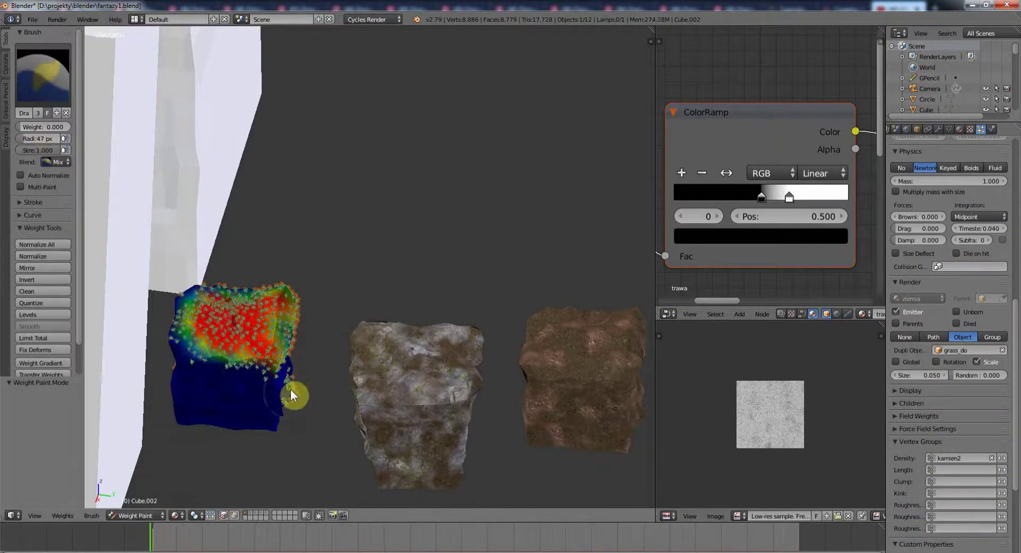
pyautogui.click(138, 503)
pyautogui.scroll(8, 919, 303)
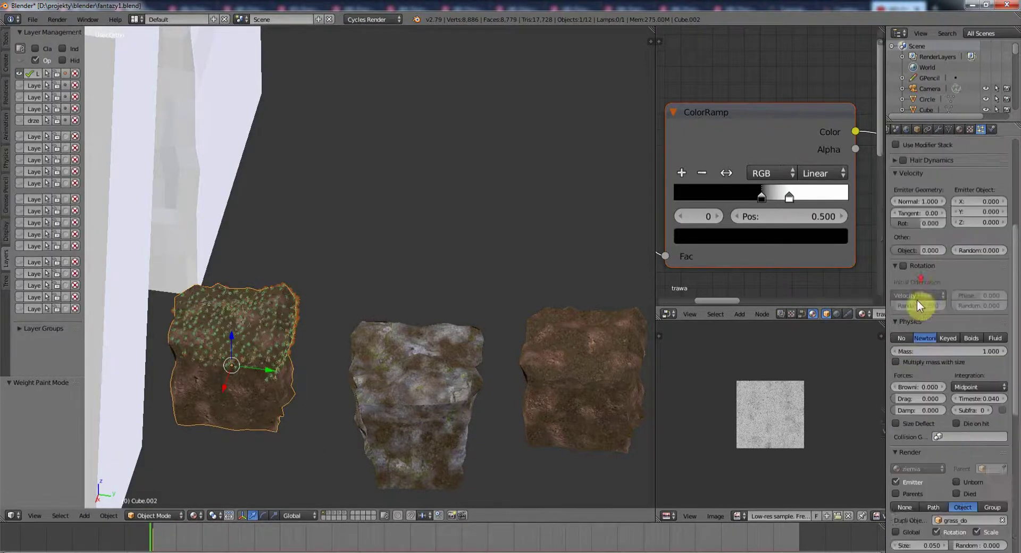
pyautogui.scroll(8, 985, 287)
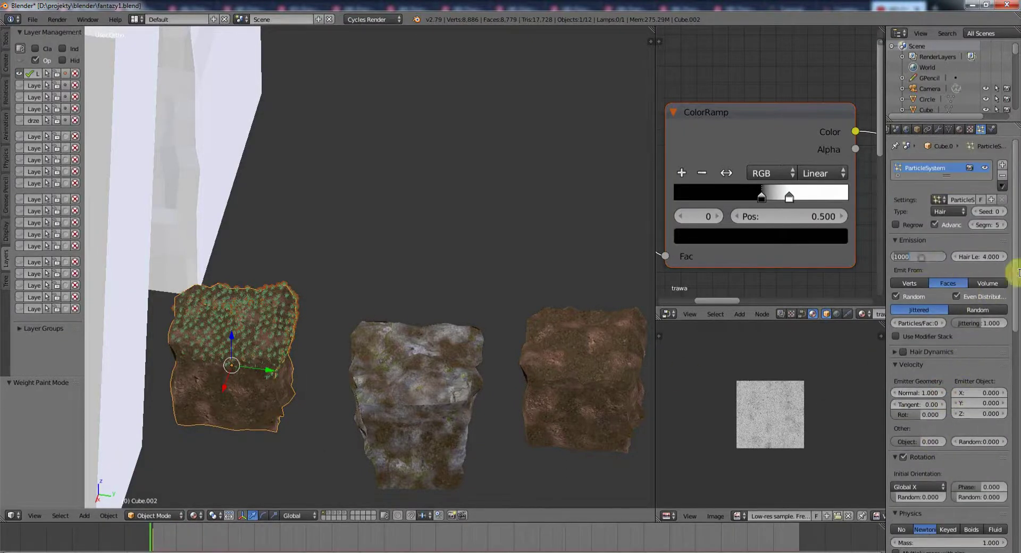
# Add a second particle system rendering Plane.002 objects with rotation enabled
pyautogui.click(1002, 165)
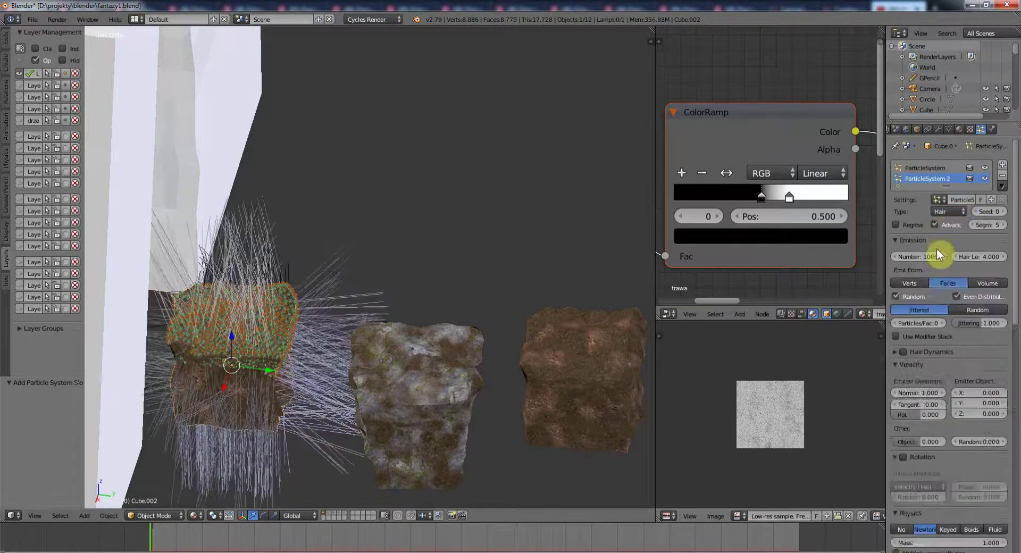
pyautogui.scroll(-10, 952, 373)
pyautogui.click(970, 485)
pyautogui.click(968, 499)
pyautogui.click(846, 367)
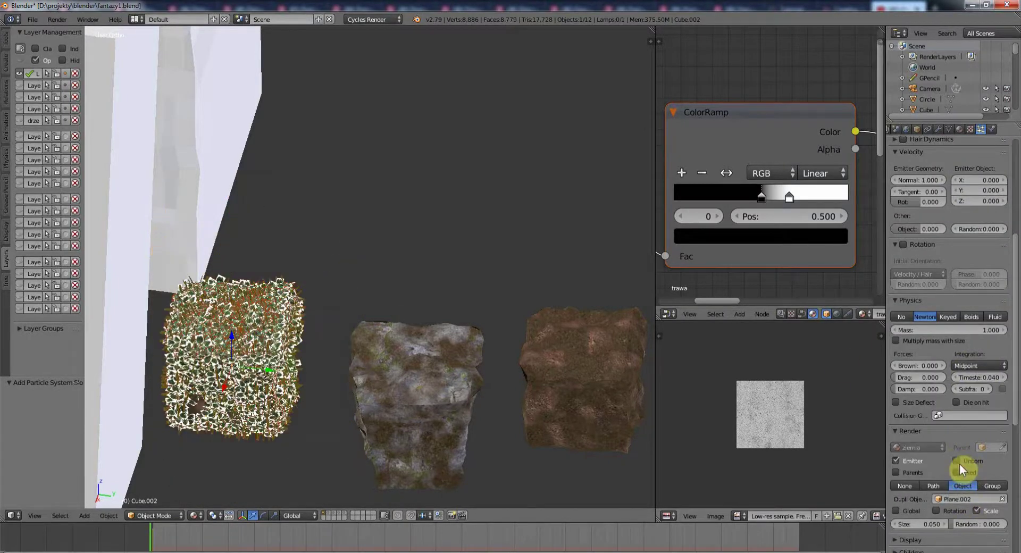
pyautogui.click(936, 510)
pyautogui.click(902, 244)
pyautogui.scroll(8, 925, 266)
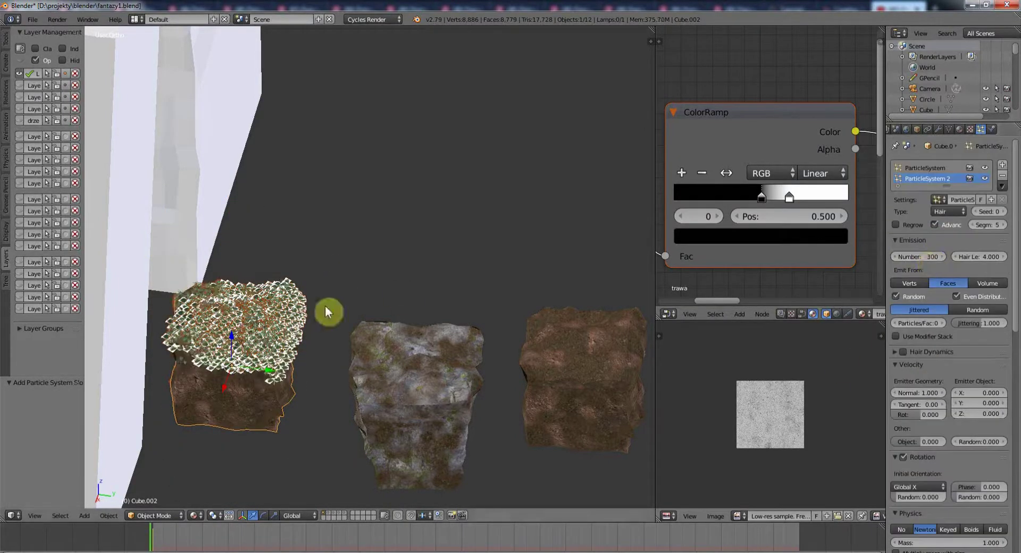
# Deselect all, turn on the drze layer, and add a hair particle system to the middle rock
pyautogui.press('a')
pyautogui.press('KP_0')
pyautogui.hotkey('shift', 'z')
pyautogui.click(17, 119)
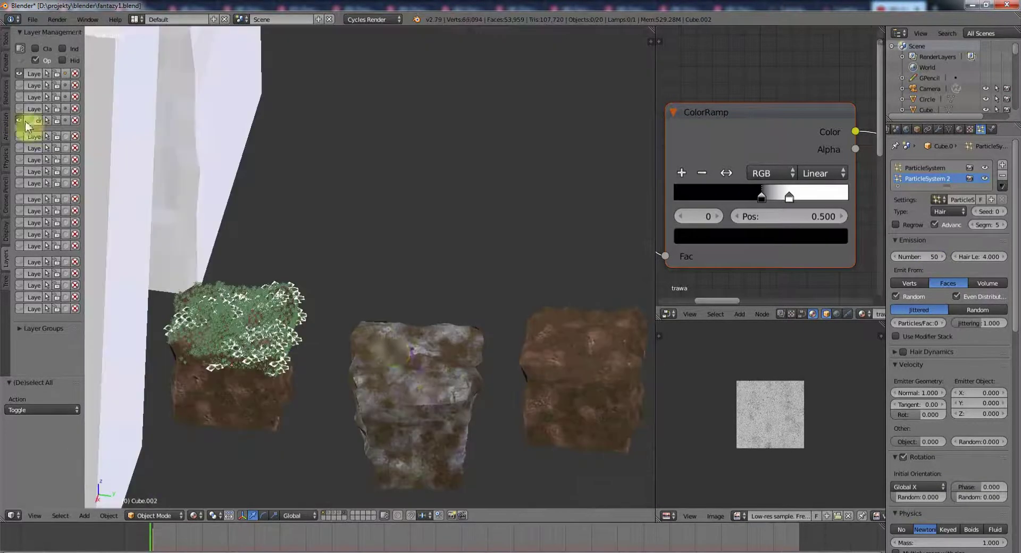
pyautogui.click(1003, 165)
pyautogui.scroll(-10, 965, 500)
# Render the middle rock's particles as the grass object with Global X rotation
pyautogui.click(963, 443)
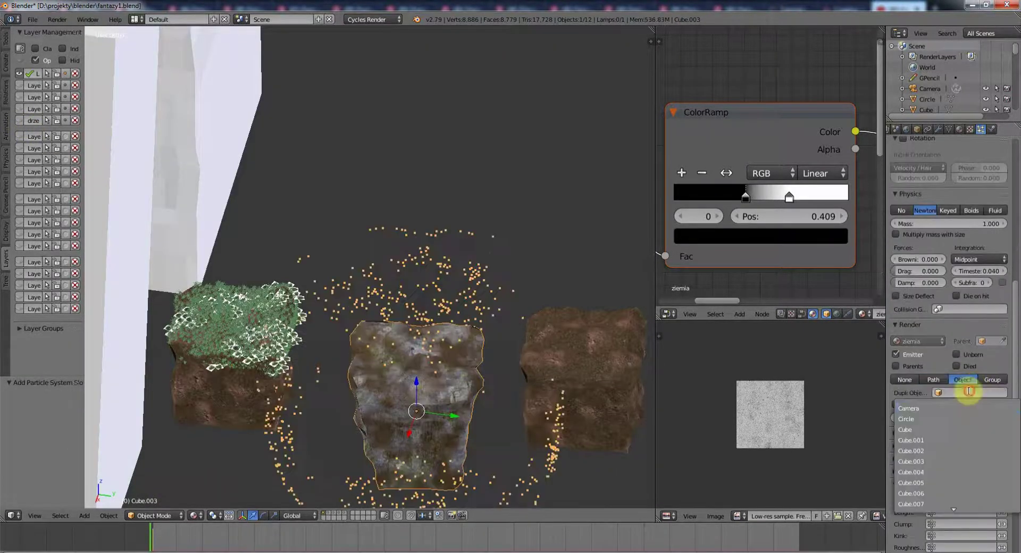
pyautogui.click(902, 201)
pyautogui.scroll(2, 920, 254)
pyautogui.click(906, 272)
pyautogui.click(888, 215)
pyautogui.scroll(10, 955, 361)
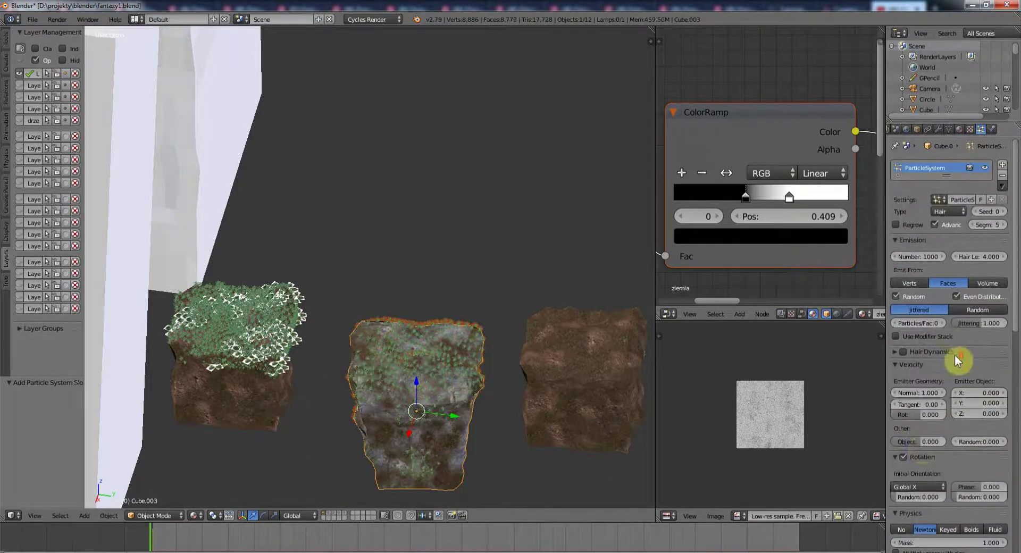
# Inspect the particle density on the middle rock in Weight Paint mode from several angles
pyautogui.click(155, 456)
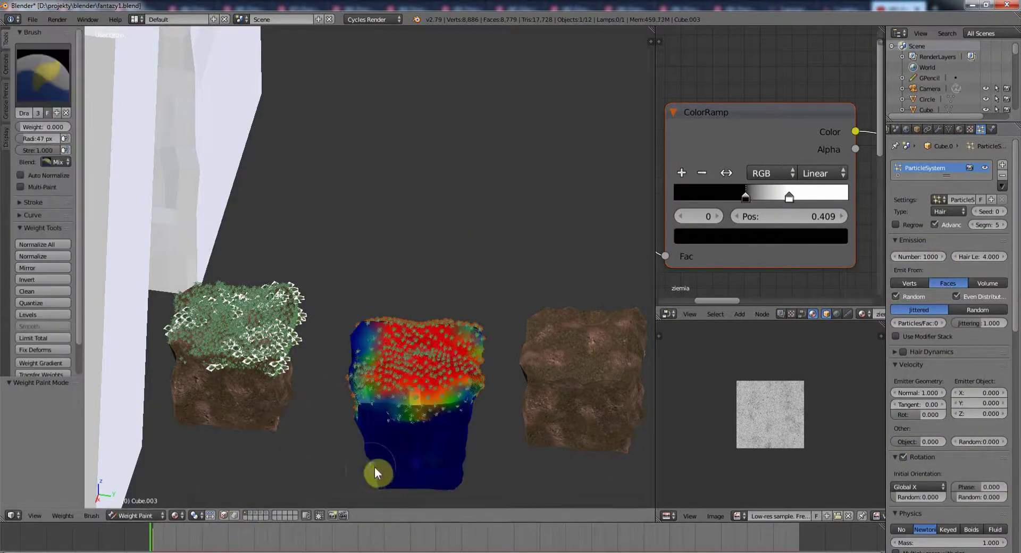
pyautogui.moveTo(375, 467)
pyautogui.mouseDown(button='middle')
pyautogui.moveTo(430, 442)
pyautogui.moveTo(572, 423)
pyautogui.moveTo(607, 461)
pyautogui.moveTo(392, 401)
pyautogui.moveTo(551, 337)
pyautogui.mouseUp(button='middle')
pyautogui.scroll(-3, 394, 382)
pyautogui.keyDown('alt'); pyautogui.moveTo(383, 331); pyautogui.dragTo(504, 378, button='middle'); pyautogui.keyUp('alt')
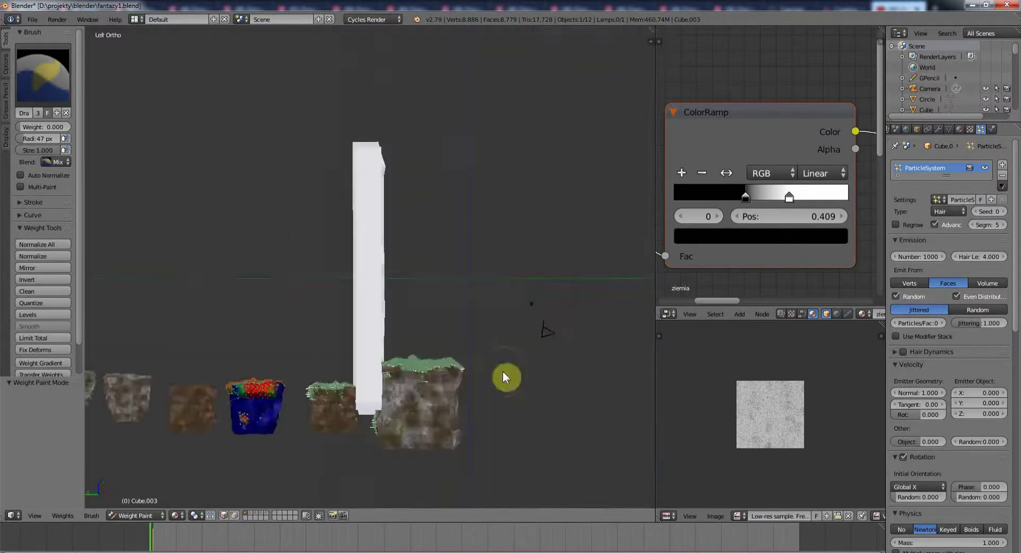
pyautogui.keyDown('alt'); pyautogui.moveTo(254, 430); pyautogui.dragTo(506, 432, button='middle'); pyautogui.keyUp('alt')
pyautogui.click(138, 502)
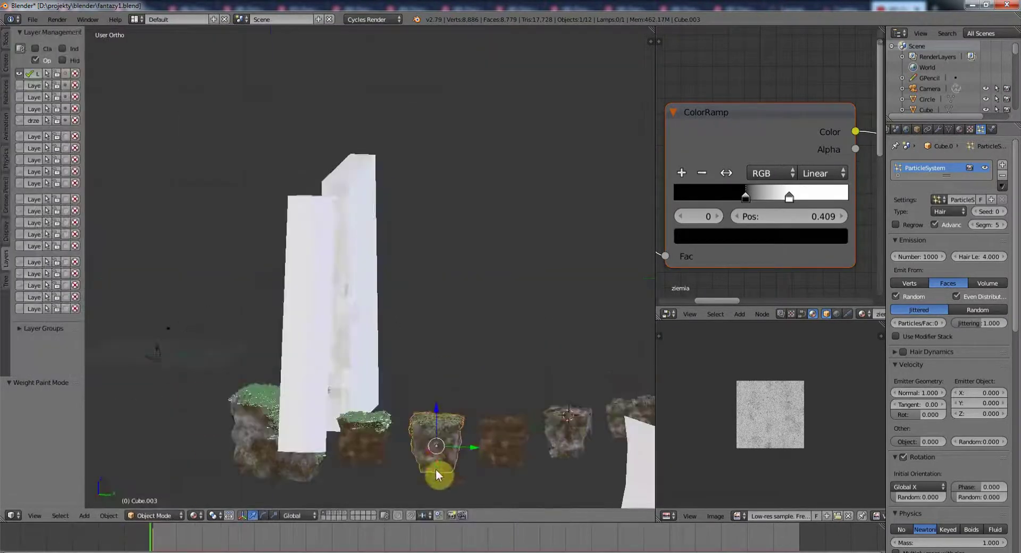
pyautogui.moveTo(438, 474); pyautogui.dragTo(950, 272, button='middle')
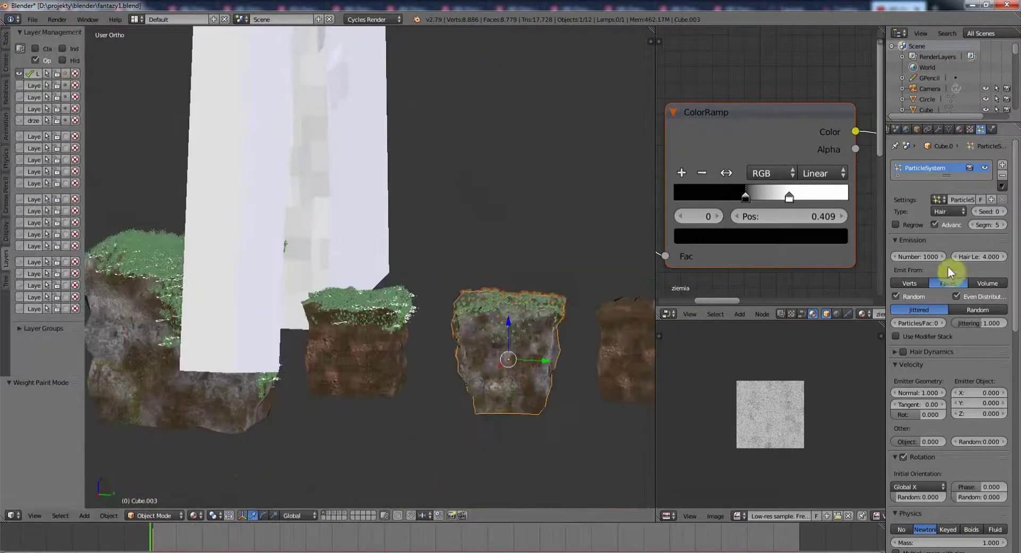
# Add a second particle system instancing Plane.002 and adjust the particle count
pyautogui.click(1002, 166)
pyautogui.scroll(-10, 924, 446)
pyautogui.click(962, 379)
pyautogui.click(968, 393)
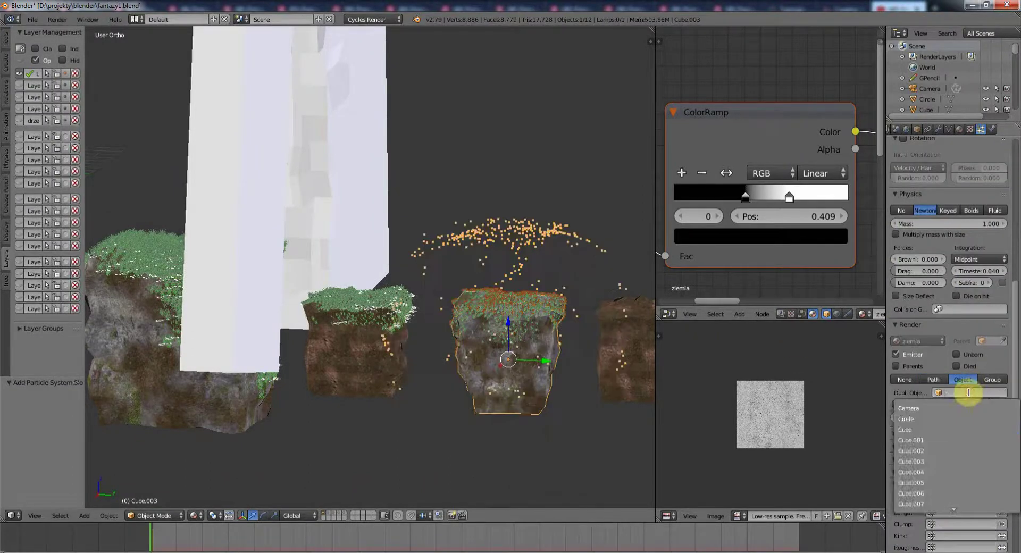
pyautogui.click(935, 408)
pyautogui.scroll(10, 935, 319)
pyautogui.click(939, 178)
pyautogui.click(915, 204)
pyautogui.scroll(1, 923, 257)
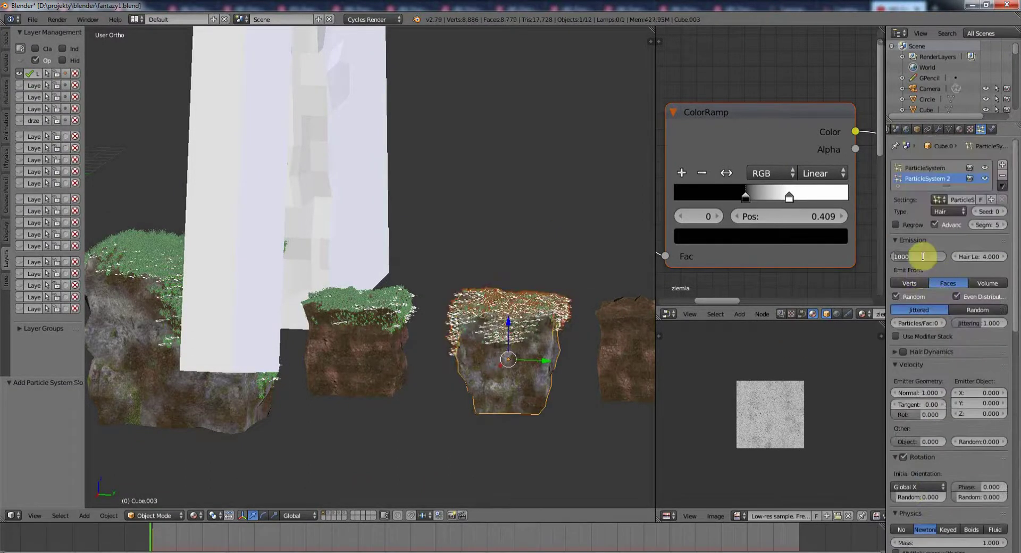
pyautogui.moveTo(510, 413); pyautogui.dragTo(539, 366, button='middle')
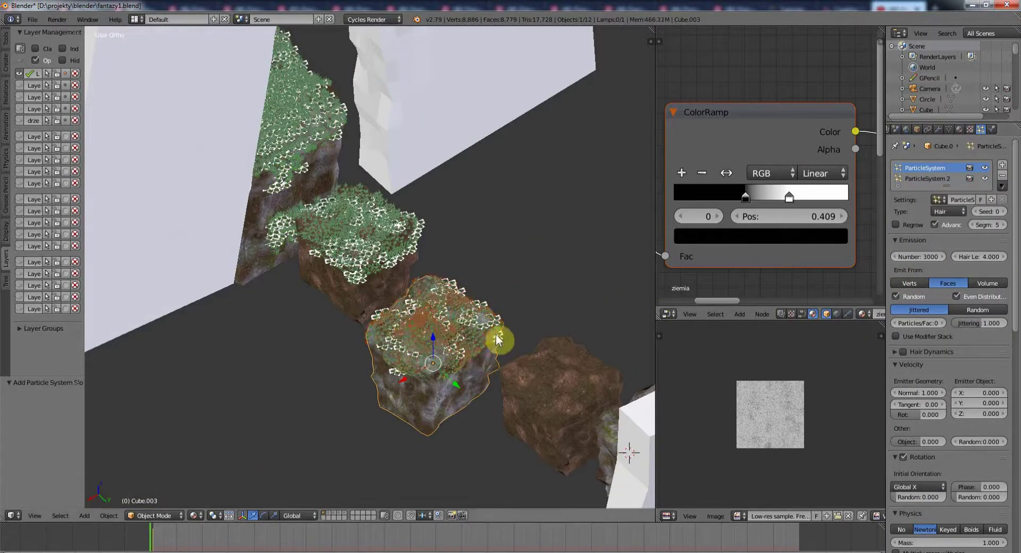
# On another layer, give the nearest rock a hair particle system instancing the grass object
pyautogui.click(54, 136)
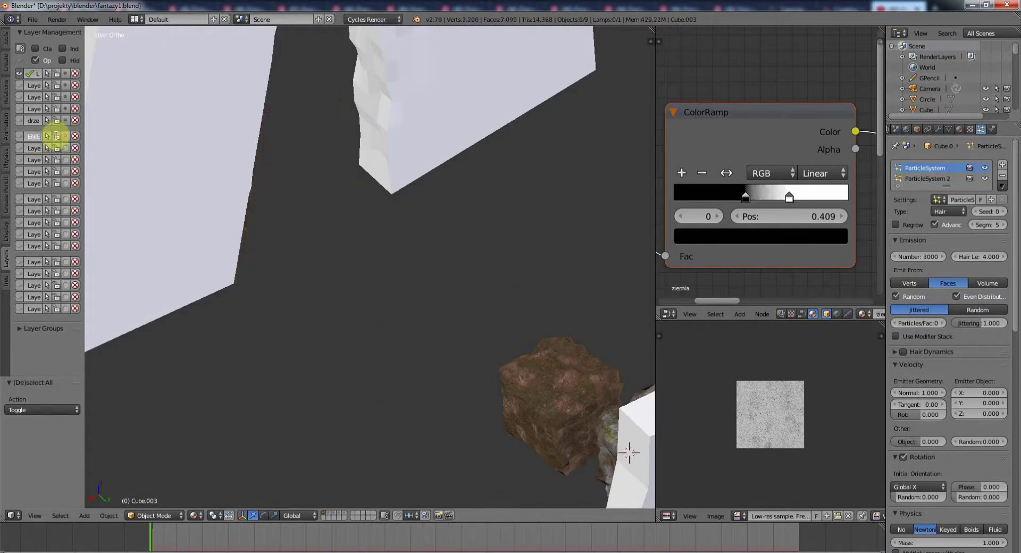
pyautogui.moveTo(383, 351); pyautogui.dragTo(542, 250, button='middle')
pyautogui.rightClick(319, 292)
pyautogui.click(1003, 165)
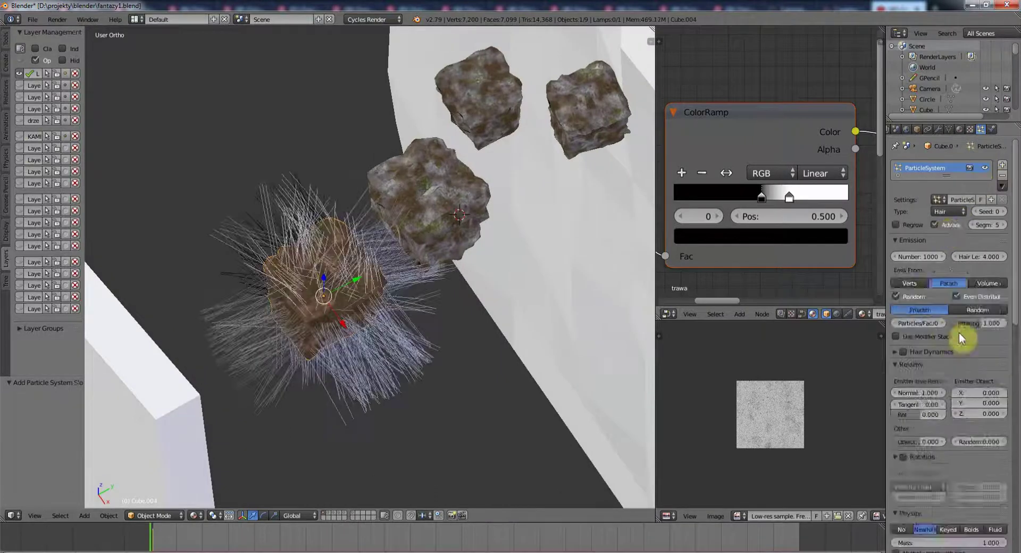
pyautogui.scroll(-10, 962, 337)
pyautogui.click(902, 429)
pyautogui.click(903, 428)
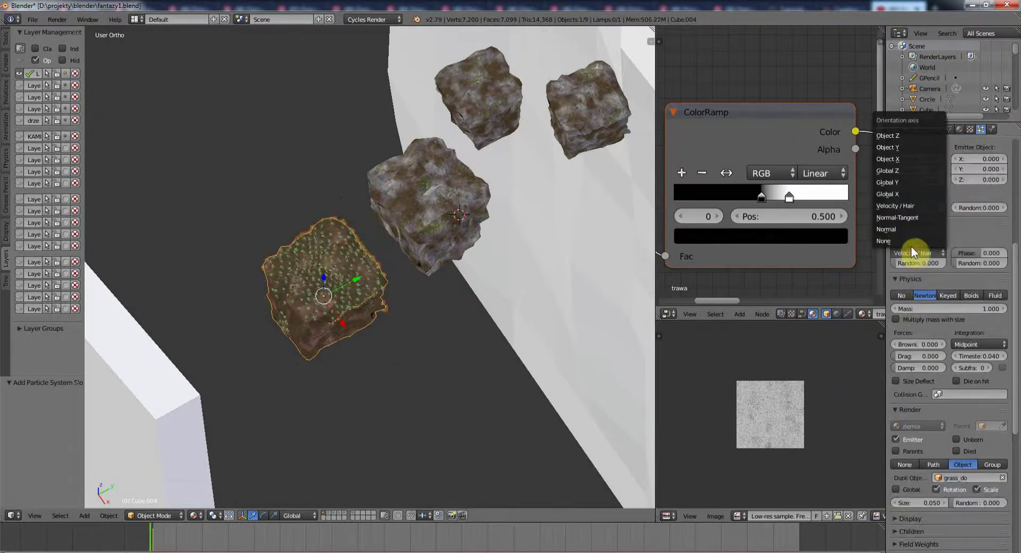
pyautogui.scroll(10, 936, 255)
pyautogui.scroll(1, 964, 221)
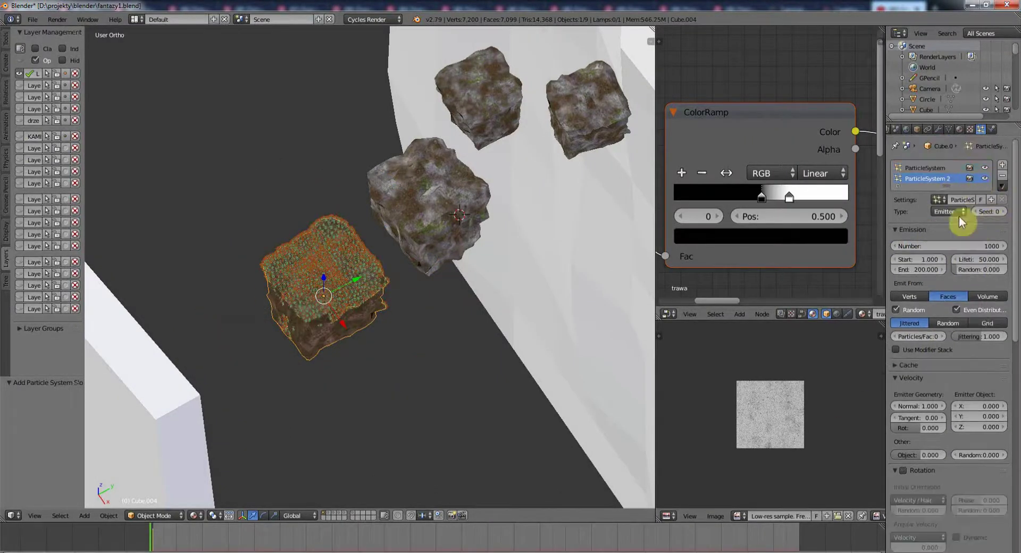
# Add a second system instancing Plane.002 with rotation and size 0.020, then remove the rock from view
pyautogui.click(987, 224)
pyautogui.scroll(-10, 971, 421)
pyautogui.click(936, 426)
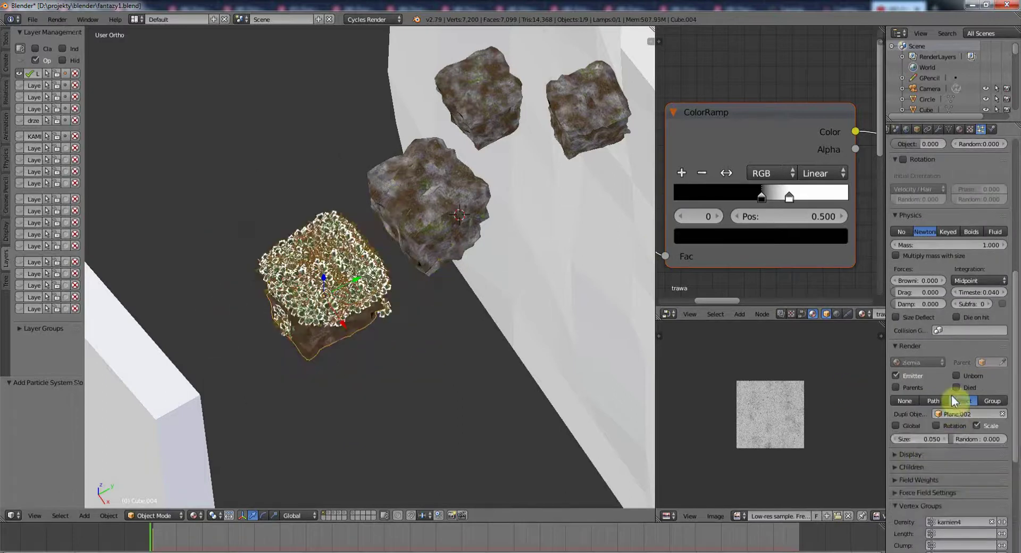
pyautogui.click(977, 426)
pyautogui.scroll(5, 925, 324)
pyautogui.click(941, 546)
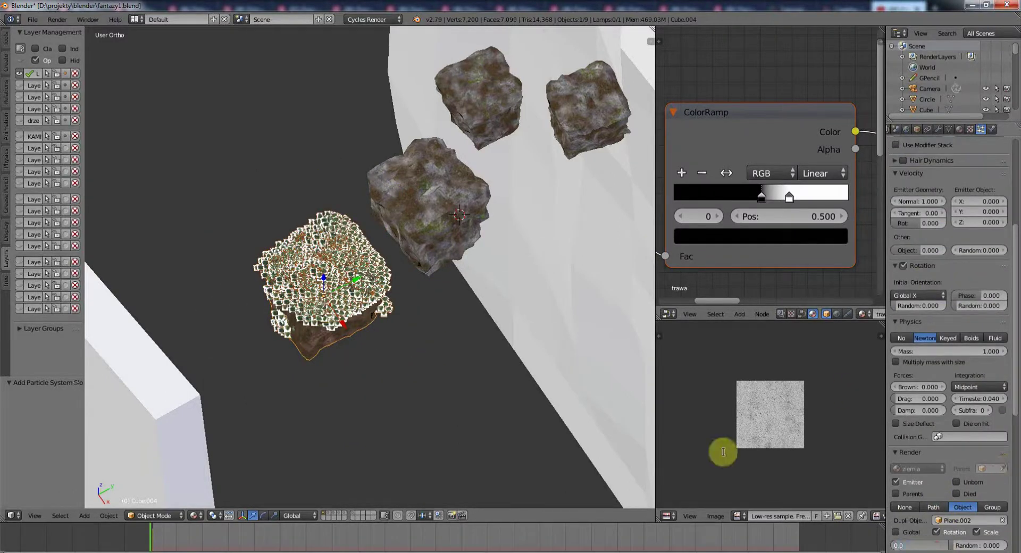
pyautogui.write('2')
pyautogui.press('Return')
pyautogui.press('Return')
pyautogui.scroll(8, 935, 291)
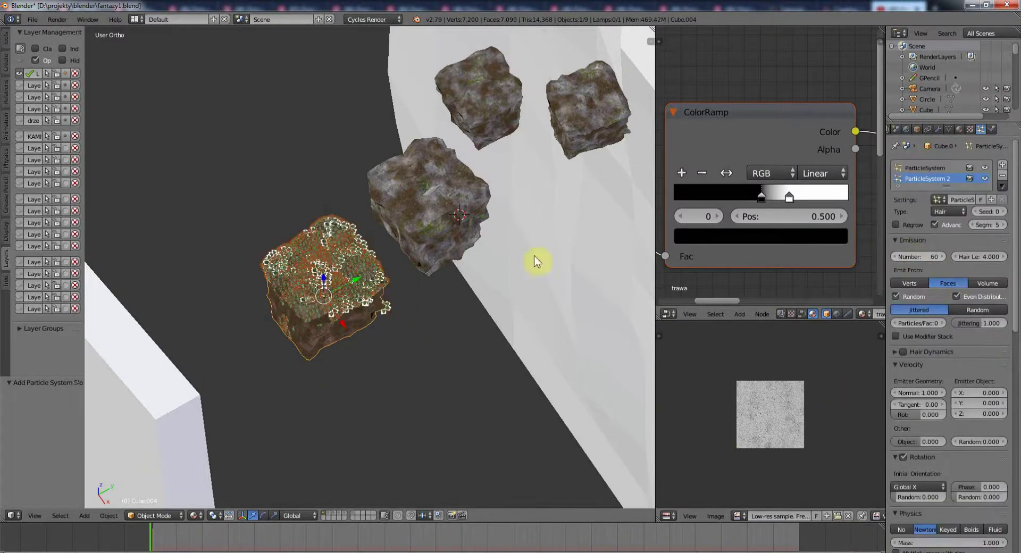
pyautogui.press('Delete')
# Make the middle rock's particles instance grass_do and check density in Weight Paint
pyautogui.rightClick(451, 200)
pyautogui.scroll(-5, 973, 257)
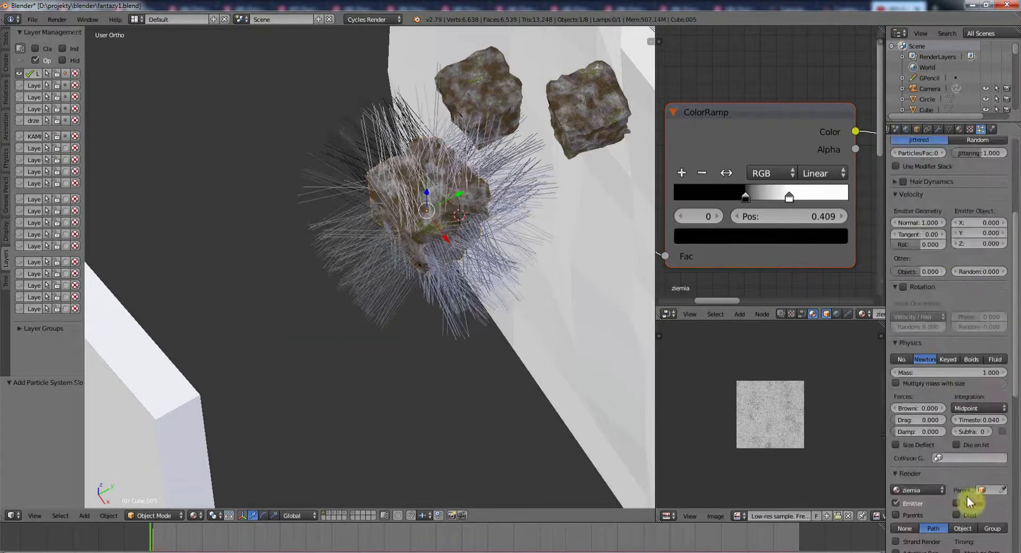
pyautogui.click(963, 414)
pyautogui.click(954, 430)
pyautogui.hotkey('ctrl', 'Tab')
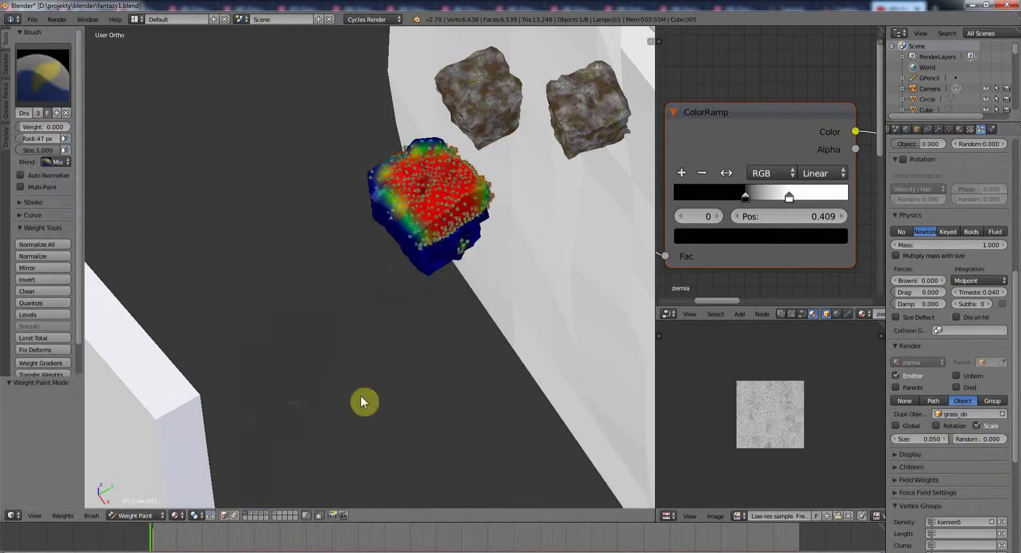
pyautogui.moveTo(362, 402)
pyautogui.mouseDown(button='middle')
pyautogui.moveTo(326, 138)
pyautogui.moveTo(227, 230)
pyautogui.moveTo(407, 209)
pyautogui.mouseUp(button='middle')
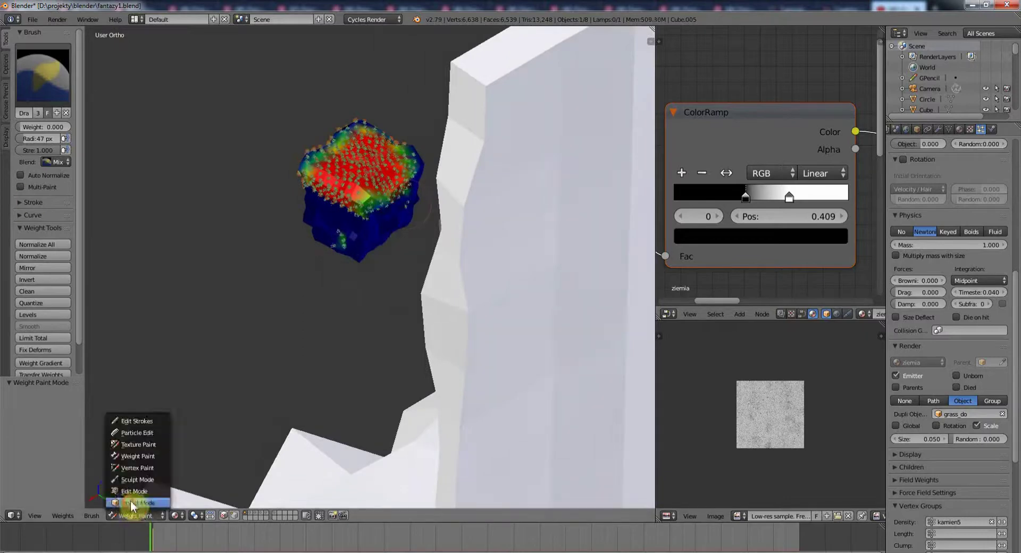
pyautogui.click(131, 503)
pyautogui.scroll(6, 946, 308)
pyautogui.scroll(6, 936, 261)
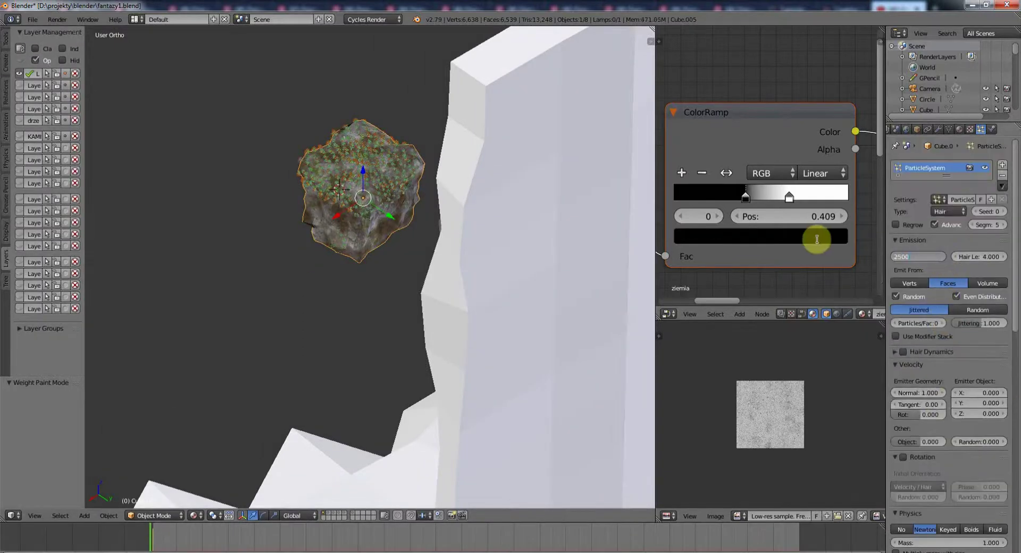
# Add a second particle system rendering Plane.002 on the middle rock, then remove it from view
pyautogui.click(1002, 165)
pyautogui.scroll(-10, 946, 341)
pyautogui.click(962, 379)
pyautogui.click(971, 392)
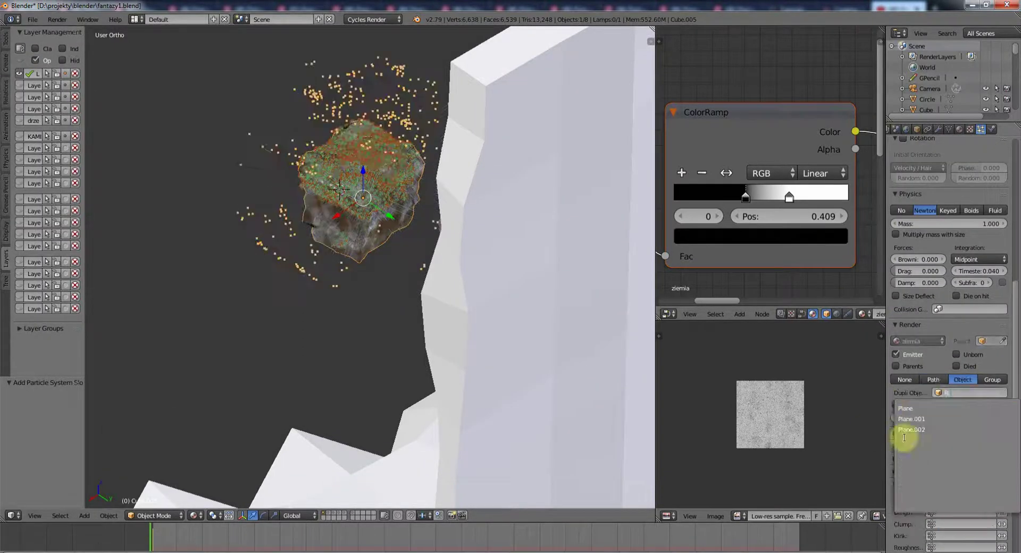
pyautogui.click(904, 431)
pyautogui.scroll(5, 924, 354)
pyautogui.scroll(5, 935, 270)
pyautogui.scroll(8, 935, 270)
pyautogui.moveTo(585, 319); pyautogui.dragTo(492, 331, button='middle')
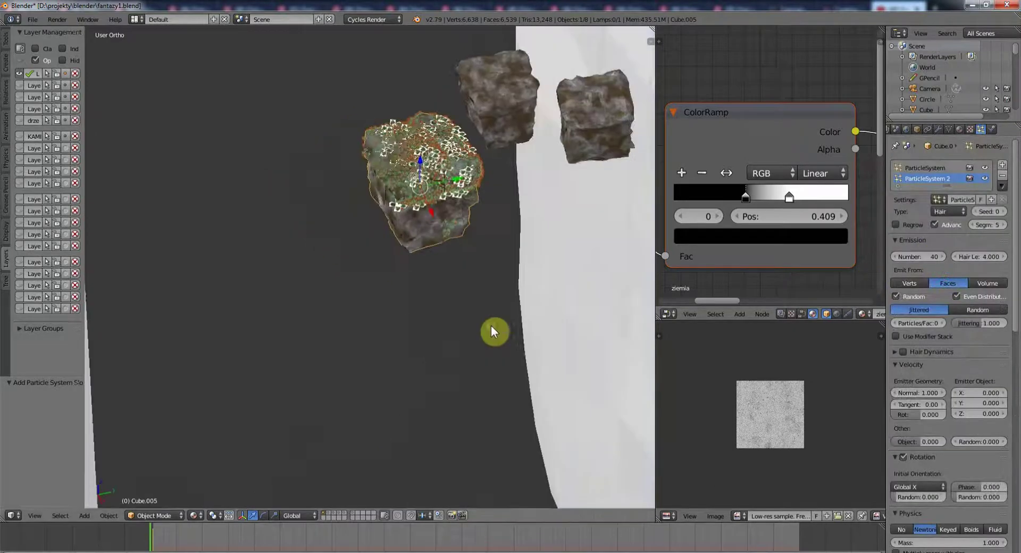
pyautogui.hotkey('ctrl', 'z')
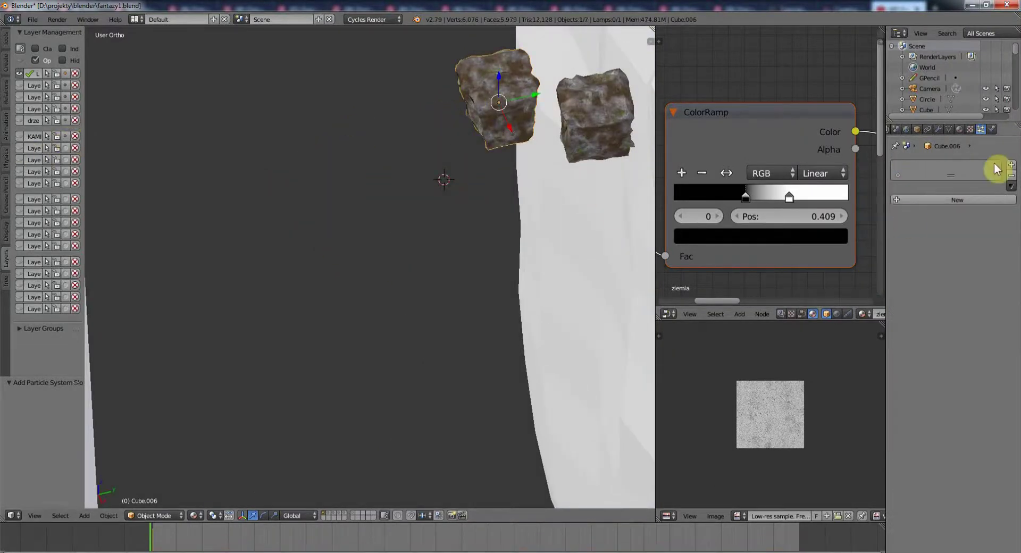
# Add a particle system to the cube, render it as objects, and orient its rotation along Global X
pyautogui.click(958, 199)
pyautogui.scroll(-10, 915, 406)
pyautogui.click(912, 390)
pyautogui.scroll(5, 912, 319)
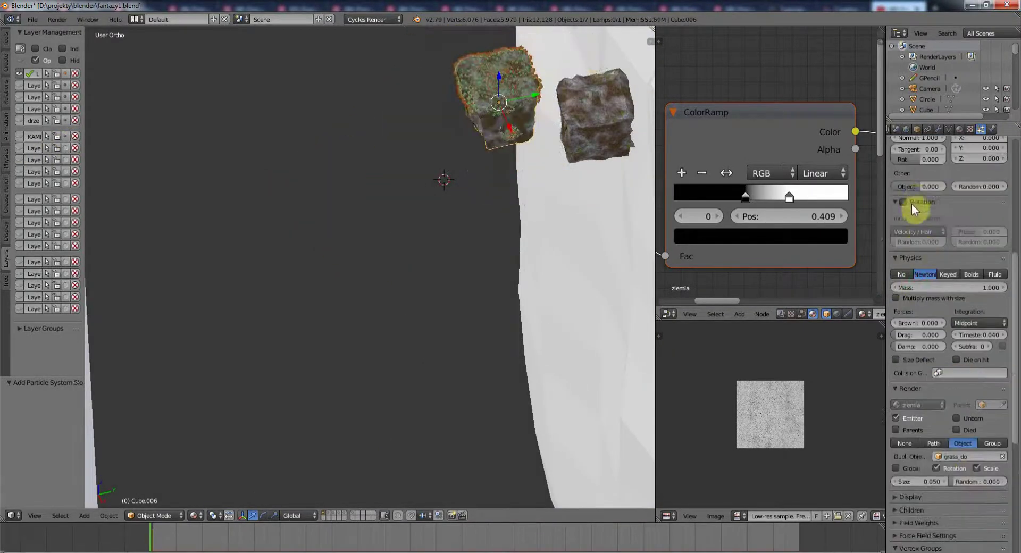
pyautogui.click(912, 203)
pyautogui.click(917, 218)
pyautogui.scroll(8, 948, 259)
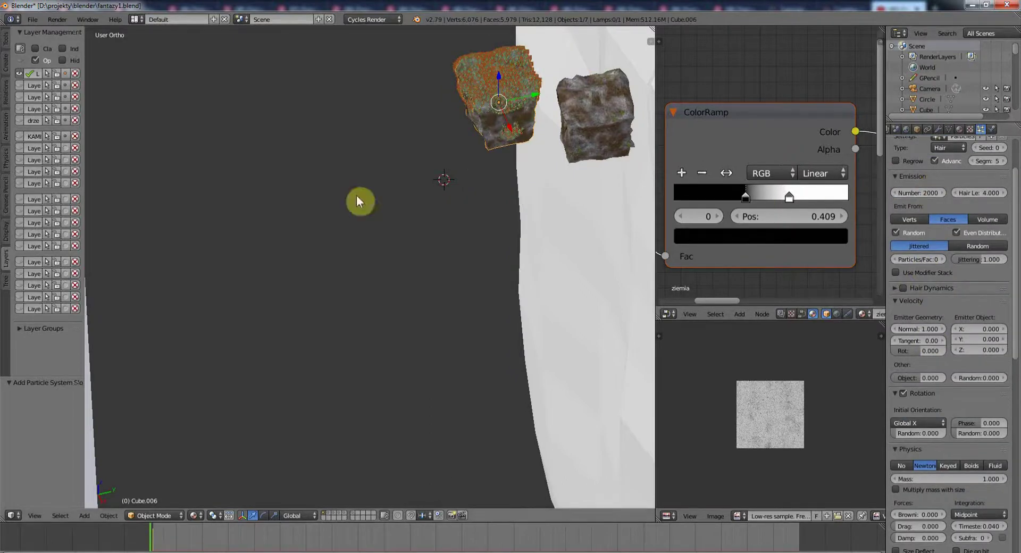
pyautogui.scroll(-8, 952, 223)
pyautogui.hotkey('ctrl', 'z')
pyautogui.hotkey('ctrl', 'z')
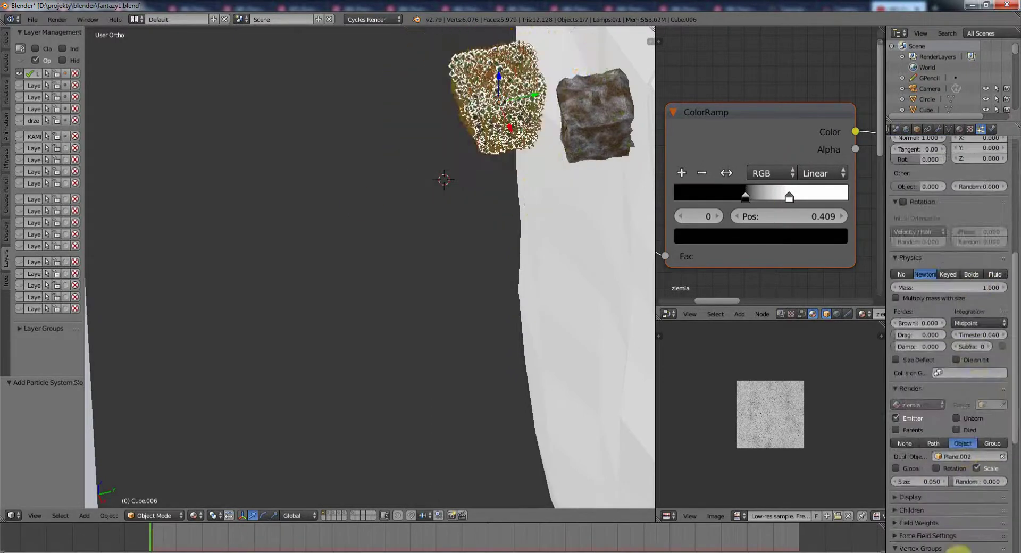
pyautogui.click(943, 470)
pyautogui.click(895, 173)
pyautogui.scroll(10, 949, 266)
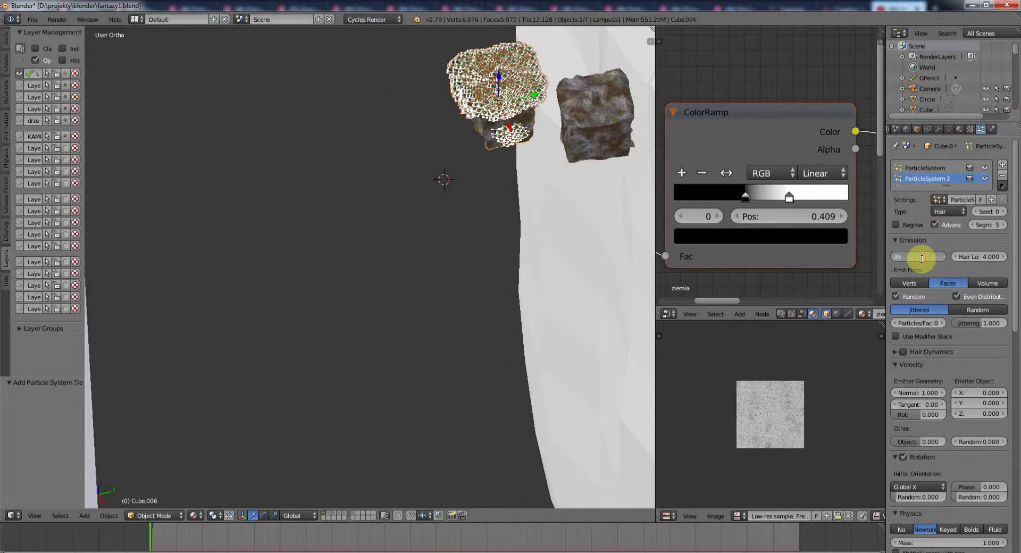
pyautogui.hotkey('ctrl', 'z')
# Render the particles as objects using grass_do as the instanced object
pyautogui.scroll(-15, 952, 373)
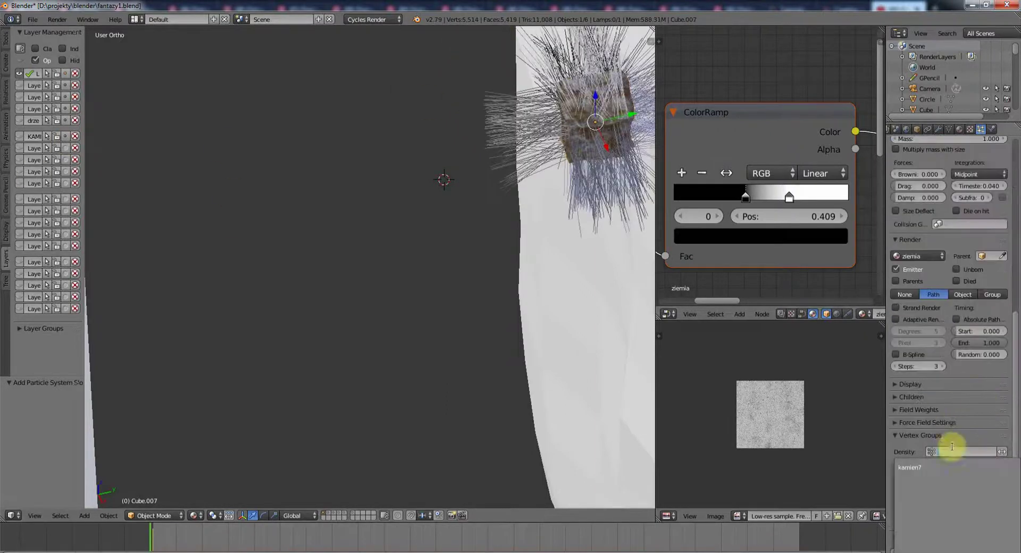
pyautogui.click(962, 294)
pyautogui.click(967, 307)
pyautogui.click(958, 323)
pyautogui.scroll(8, 909, 241)
pyautogui.scroll(7, 944, 280)
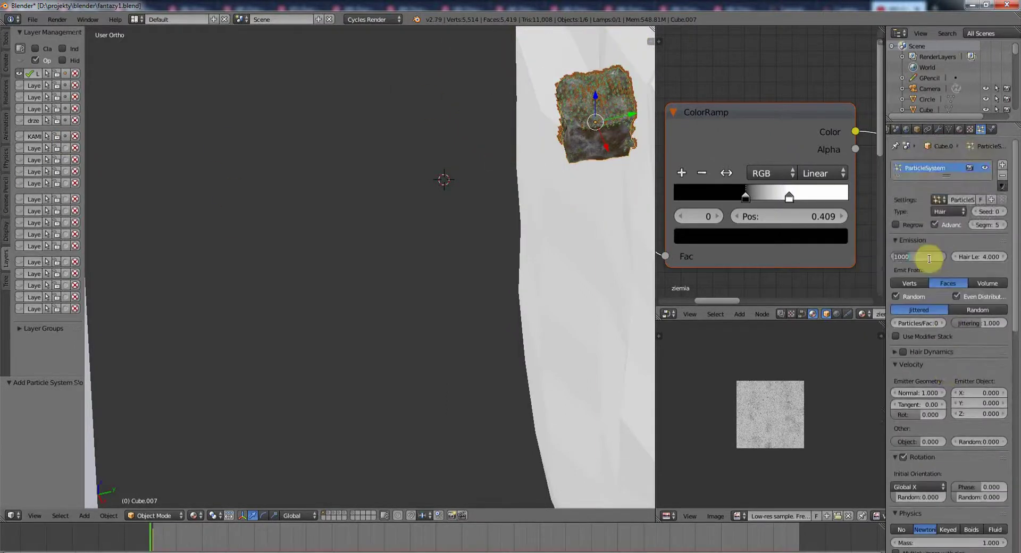
# Add a second particle system to the cube and render it as objects
pyautogui.click(942, 221)
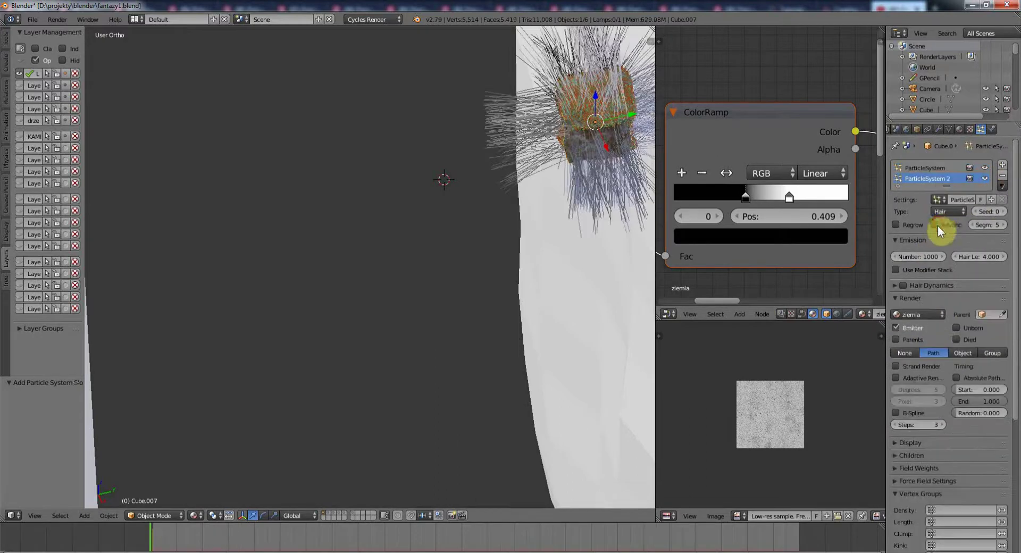
pyautogui.scroll(-5, 912, 365)
pyautogui.click(911, 354)
pyautogui.scroll(5, 904, 248)
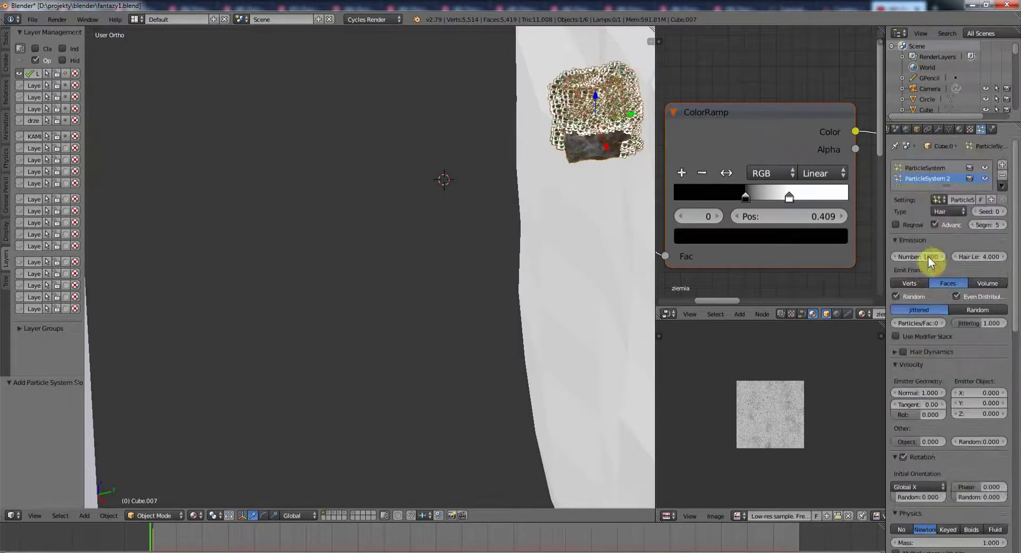
# Show the grass layer and preview the scene from the camera in rendered shading
pyautogui.moveTo(479, 240); pyautogui.dragTo(240, 223, button='middle')
pyautogui.click(20, 137)
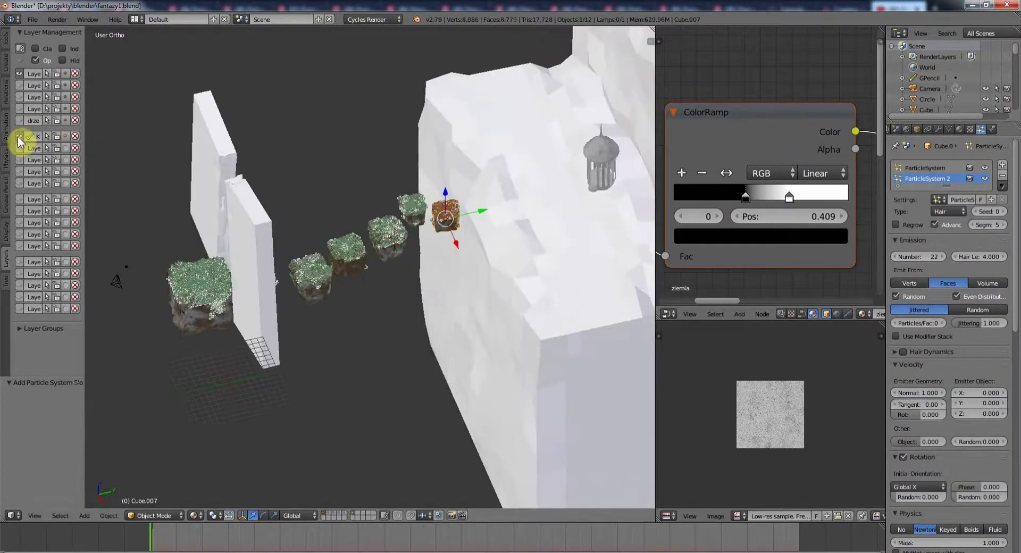
pyautogui.scroll(3, 383, 261)
pyautogui.press('a')
pyautogui.press('KP_0')
pyautogui.hotkey('shift', 'z')
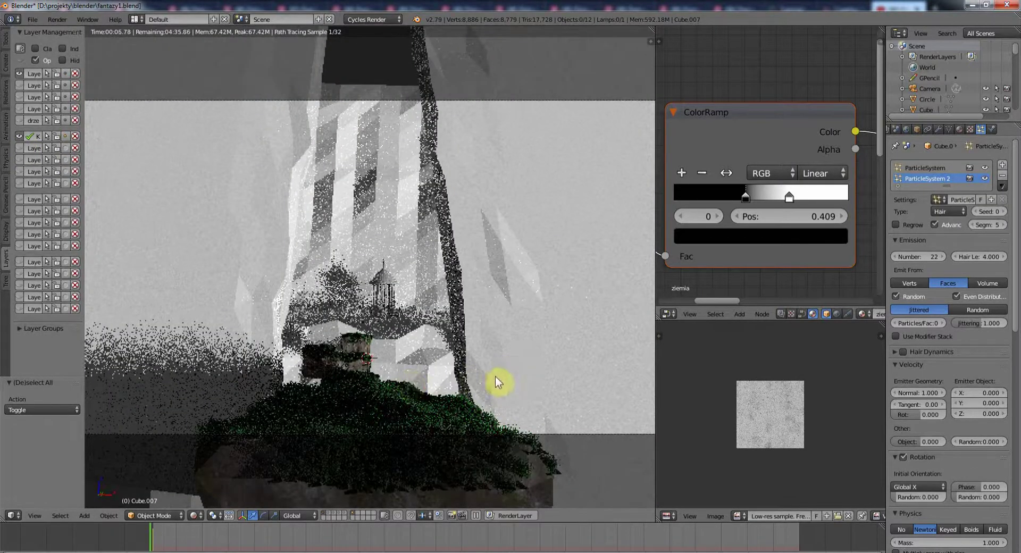
pyautogui.hotkey('shift', 'z')
# Select the cliff mesh and pick its tall upper part in Edit Mode
pyautogui.moveTo(456, 372)
pyautogui.mouseDown(button='middle')
pyautogui.moveTo(376, 342)
pyautogui.moveTo(401, 326)
pyautogui.mouseUp(button='middle')
pyautogui.rightClick(402, 326)
pyautogui.press('Tab')
pyautogui.moveTo(445, 194); pyautogui.dragTo(554, 193, button='middle')
pyautogui.hotkey('alt', 'z')
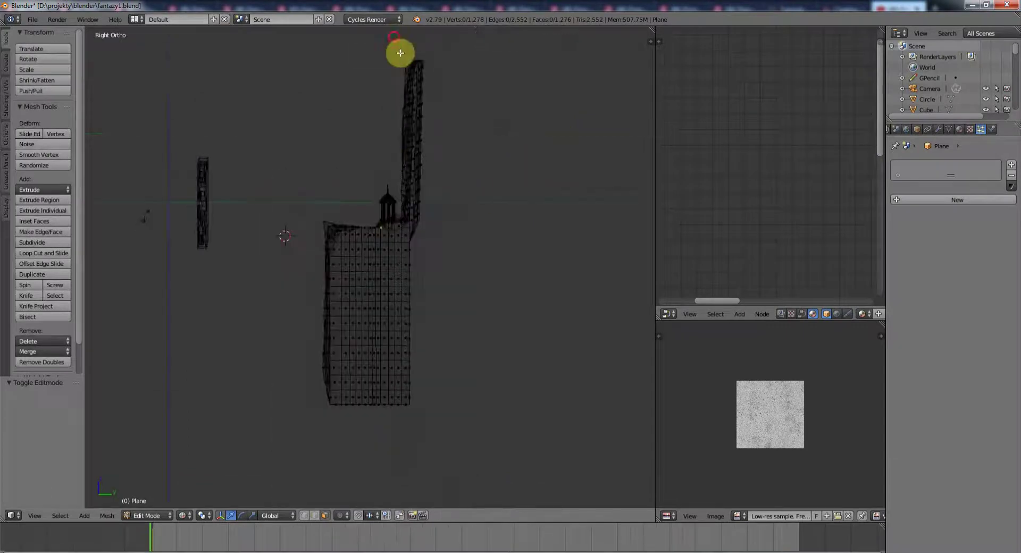
pyautogui.press('l')
pyautogui.scroll(2, 461, 215)
pyautogui.hotkey('alt', 'z')
pyautogui.moveTo(460, 215); pyautogui.dragTo(282, 50, button='middle')
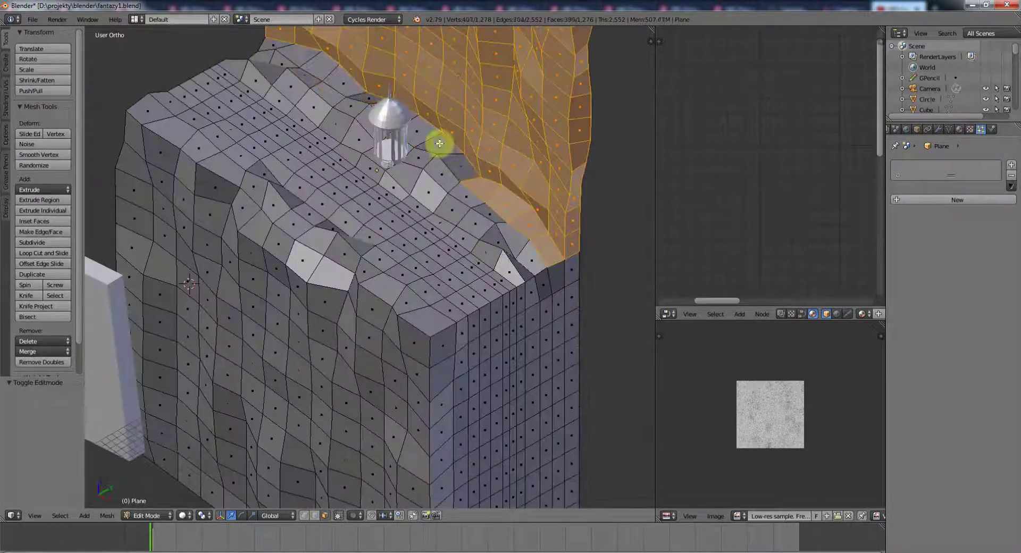
pyautogui.moveTo(439, 143)
pyautogui.mouseDown(button='middle')
pyautogui.moveTo(269, 255)
pyautogui.moveTo(471, 276)
pyautogui.mouseUp(button='middle')
pyautogui.scroll(-3, 456, 310)
# Assign the ziemia material to all the cliff's faces and UV-unwrap them
pyautogui.press('Tab')
pyautogui.press('a')
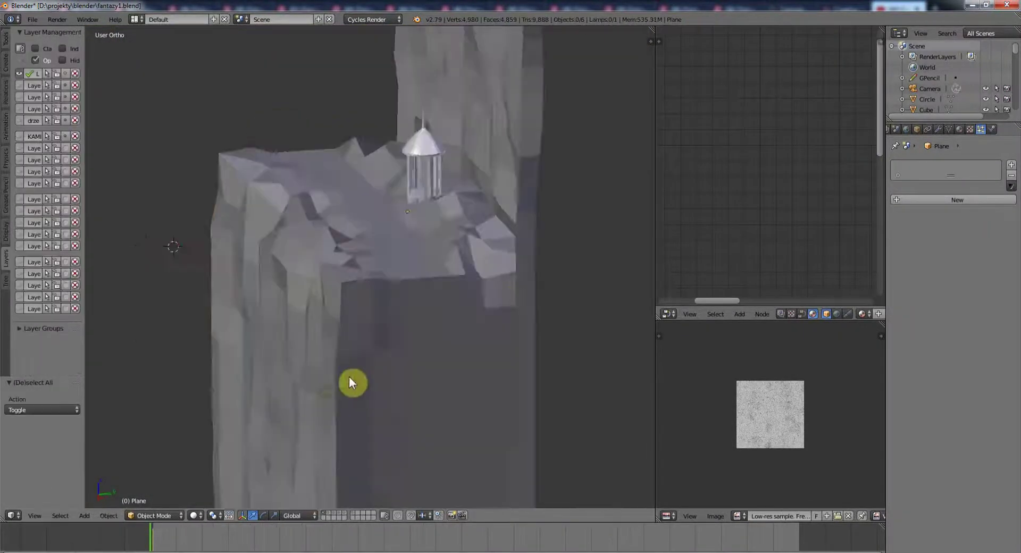
pyautogui.rightClick(349, 376)
pyautogui.moveTo(554, 189); pyautogui.dragTo(392, 336, button='middle')
pyautogui.press('Tab')
pyautogui.click(959, 130)
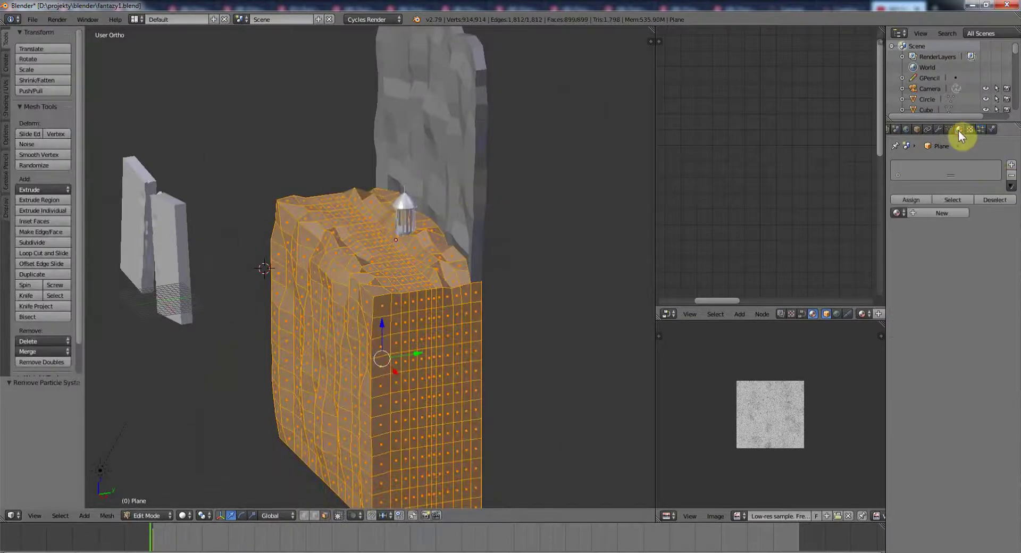
pyautogui.click(898, 213)
pyautogui.click(829, 228)
pyautogui.press('u')
pyautogui.click(485, 387)
pyautogui.click(484, 458)
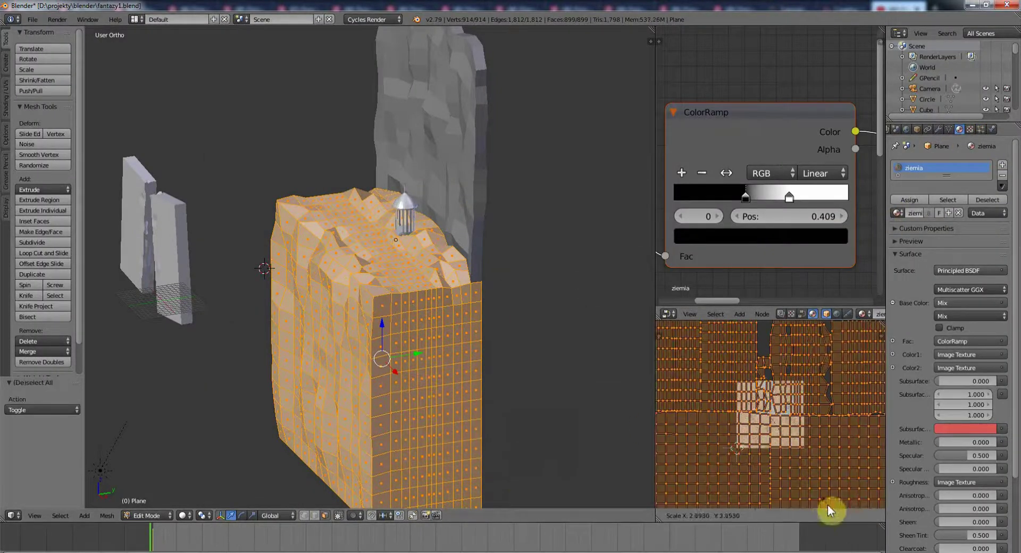
pyautogui.hotkey('alt', 'z')
# Select the top faces of the cliff in Edit Mode
pyautogui.moveTo(413, 417)
pyautogui.mouseDown(button='middle')
pyautogui.moveTo(388, 333)
pyautogui.moveTo(431, 270)
pyautogui.moveTo(475, 363)
pyautogui.moveTo(386, 246)
pyautogui.mouseUp(button='middle')
pyautogui.press('a')
pyautogui.press('Tab')
pyautogui.moveTo(427, 308); pyautogui.dragTo(383, 204, button='middle')
pyautogui.press('Tab')
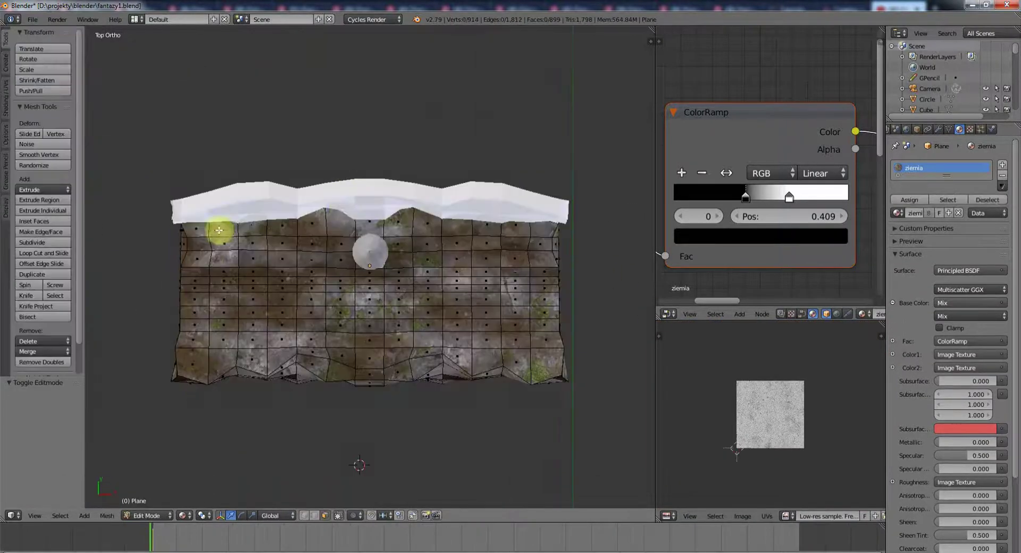
pyautogui.moveTo(217, 227); pyautogui.dragTo(542, 380)
pyautogui.moveTo(543, 380); pyautogui.dragTo(319, 284, button='middle')
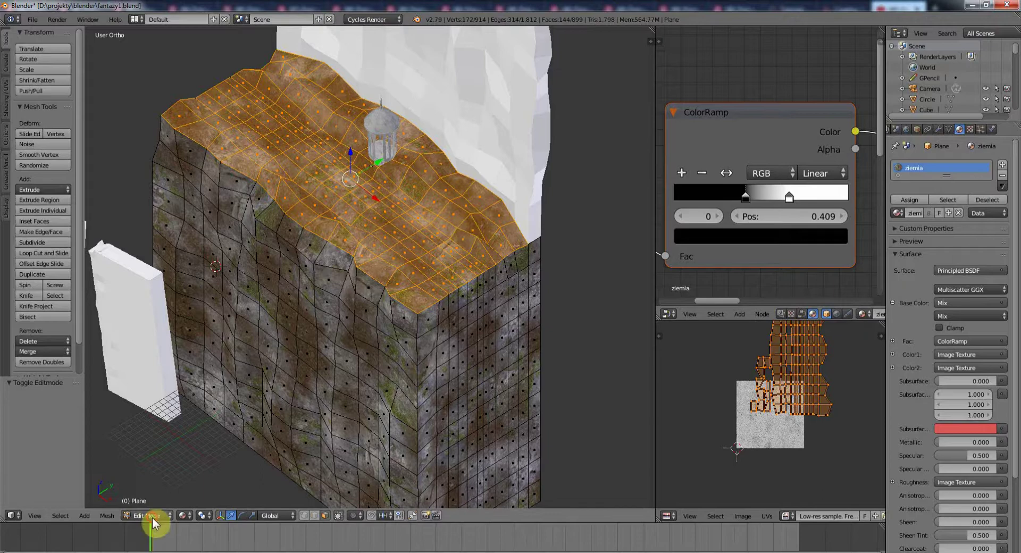
# Weight-paint the cliff top, then return to Object Mode
pyautogui.click(152, 524)
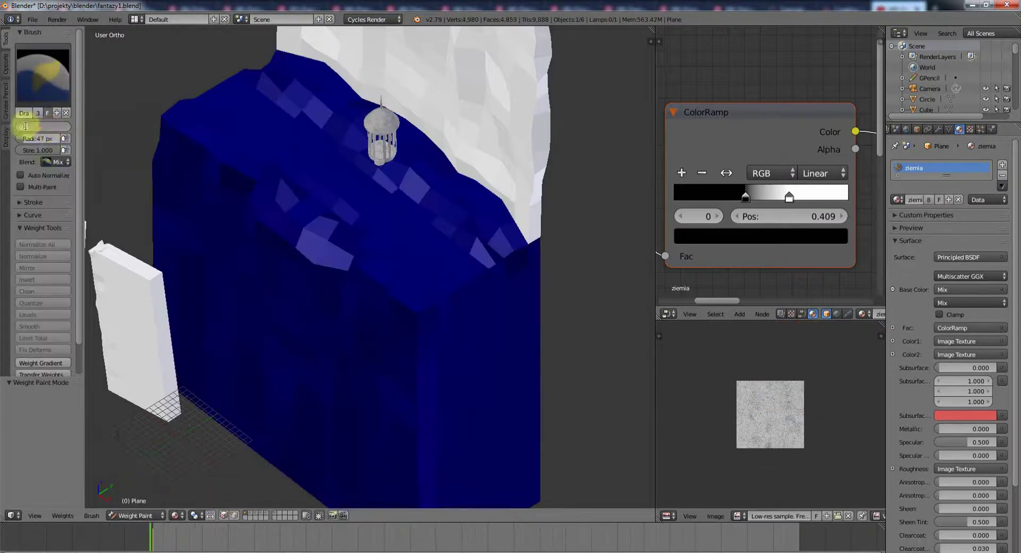
pyautogui.moveTo(32, 128); pyautogui.dragTo(61, 128)
pyautogui.moveTo(218, 118); pyautogui.dragTo(438, 192)
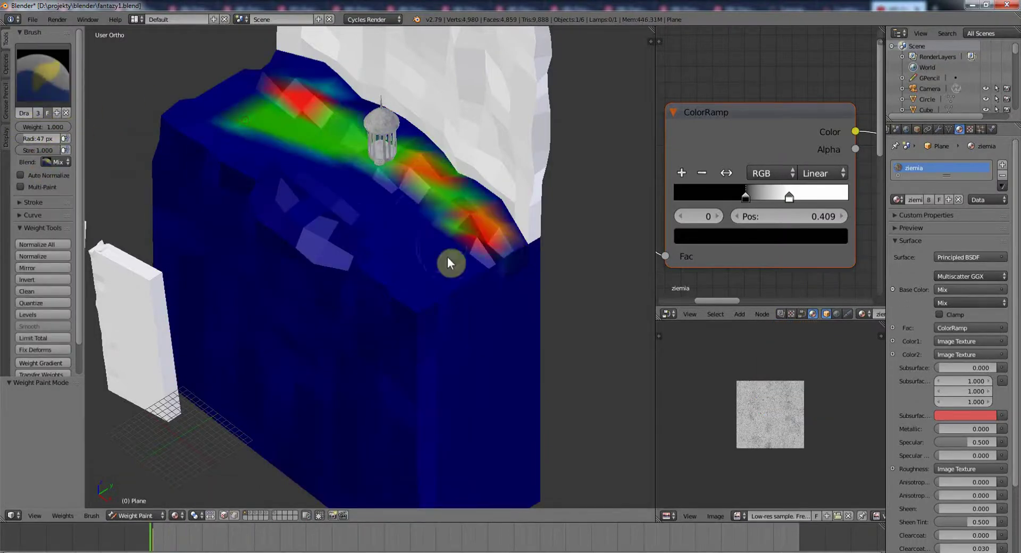
pyautogui.click(138, 503)
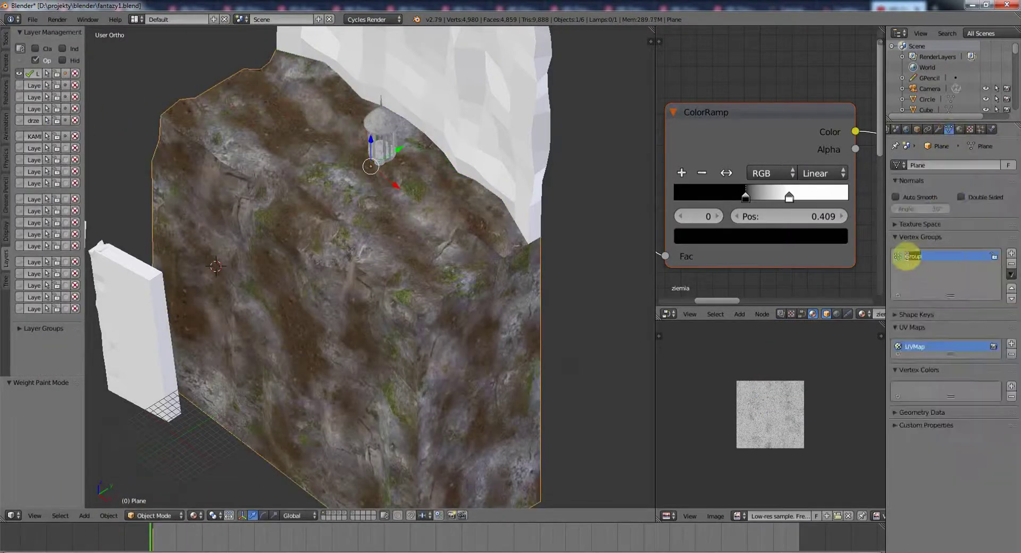
# Add a particle system to the cliff rendering grass_do objects
pyautogui.click(980, 129)
pyautogui.click(933, 210)
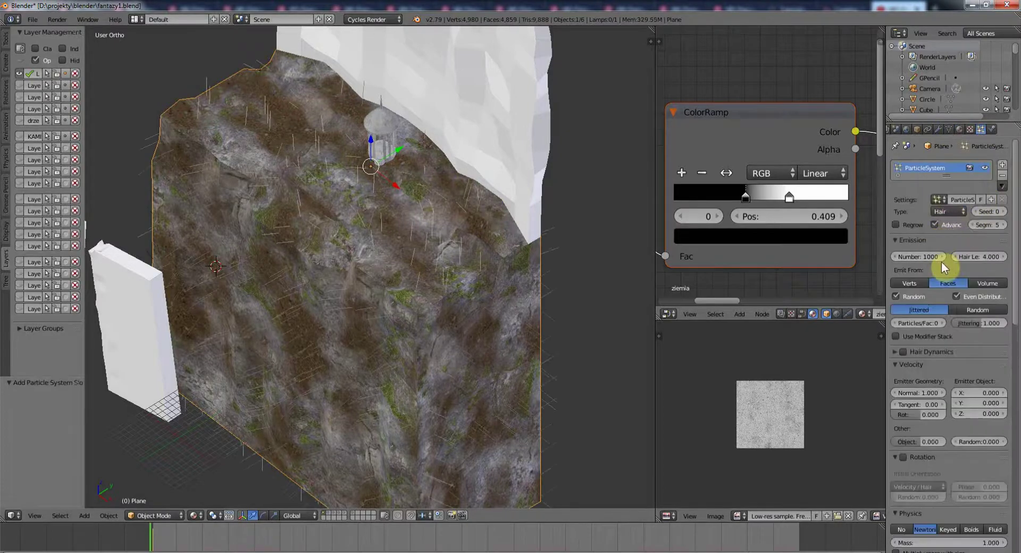
pyautogui.scroll(-10, 949, 266)
pyautogui.click(962, 337)
pyautogui.click(976, 349)
pyautogui.click(936, 377)
pyautogui.scroll(5, 935, 326)
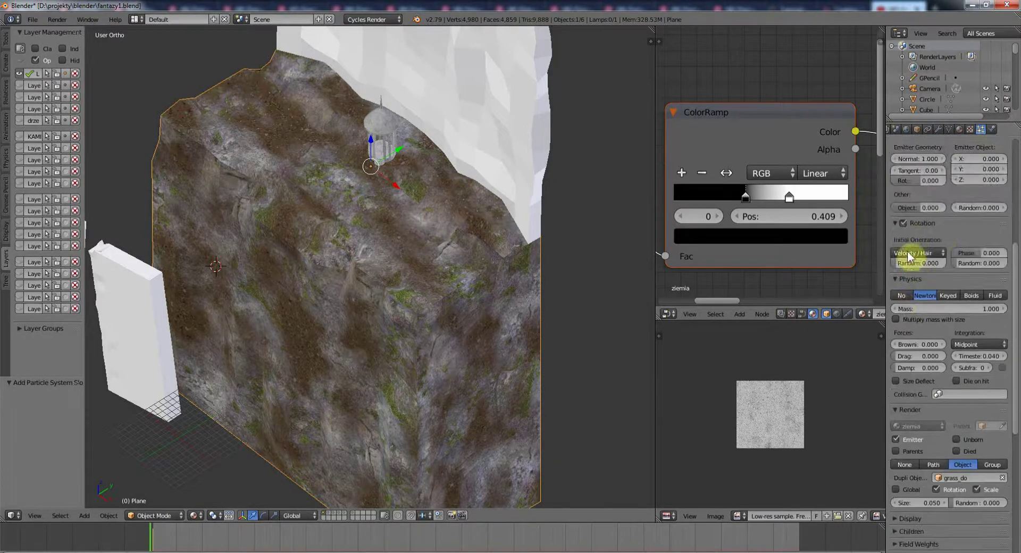
pyautogui.scroll(5, 908, 269)
pyautogui.scroll(-1, 941, 276)
# Set the grass particle count to 15000 and check it through the camera
pyautogui.click(925, 235)
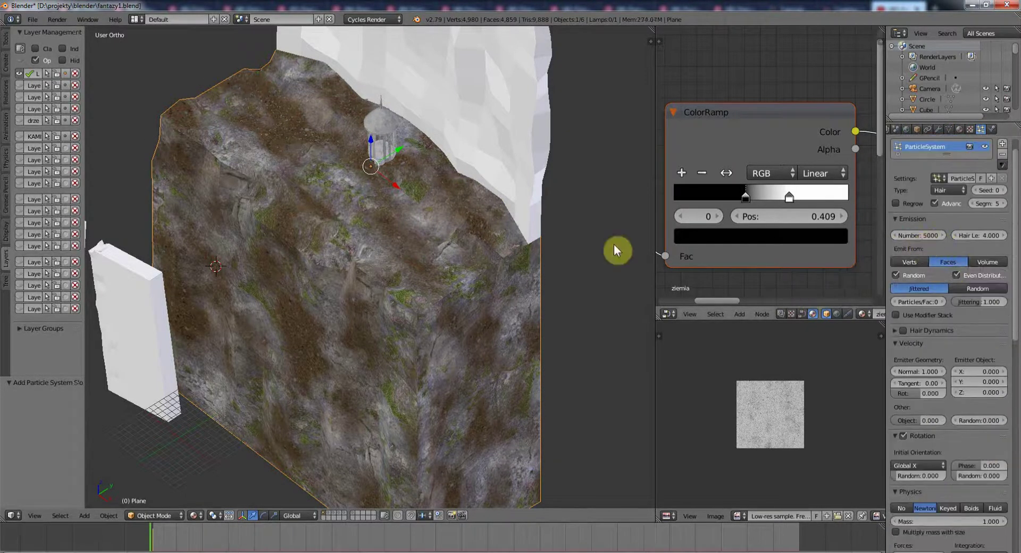
pyautogui.click(160, 456)
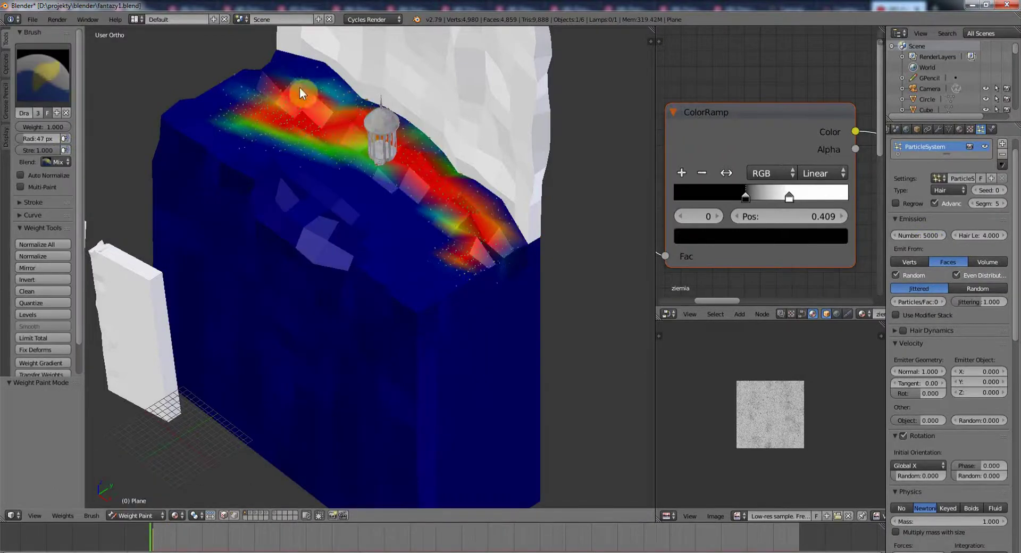
pyautogui.press('KP_7')
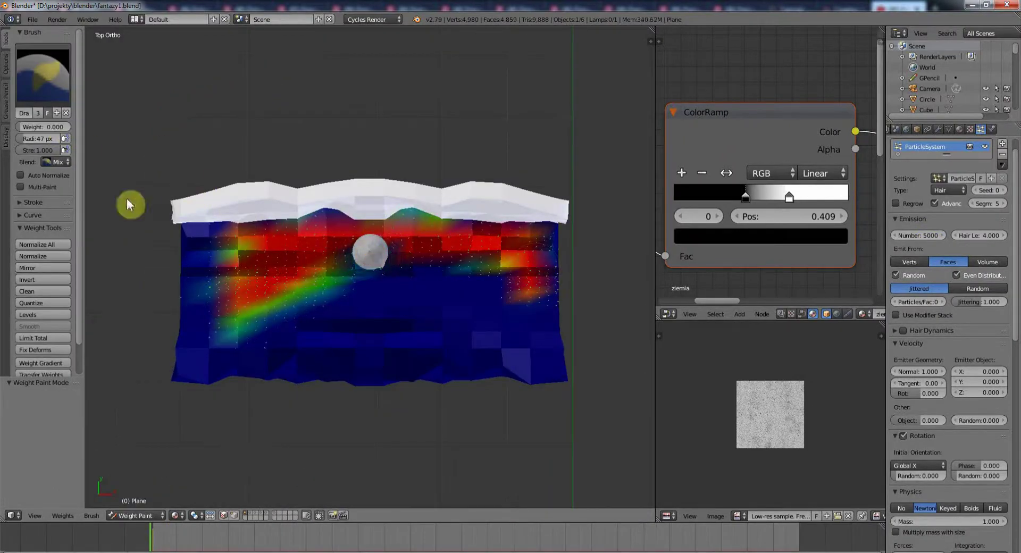
pyautogui.keyDown('shift'); pyautogui.moveTo(371, 275); pyautogui.dragTo(354, 412, button='middle'); pyautogui.keyUp('shift')
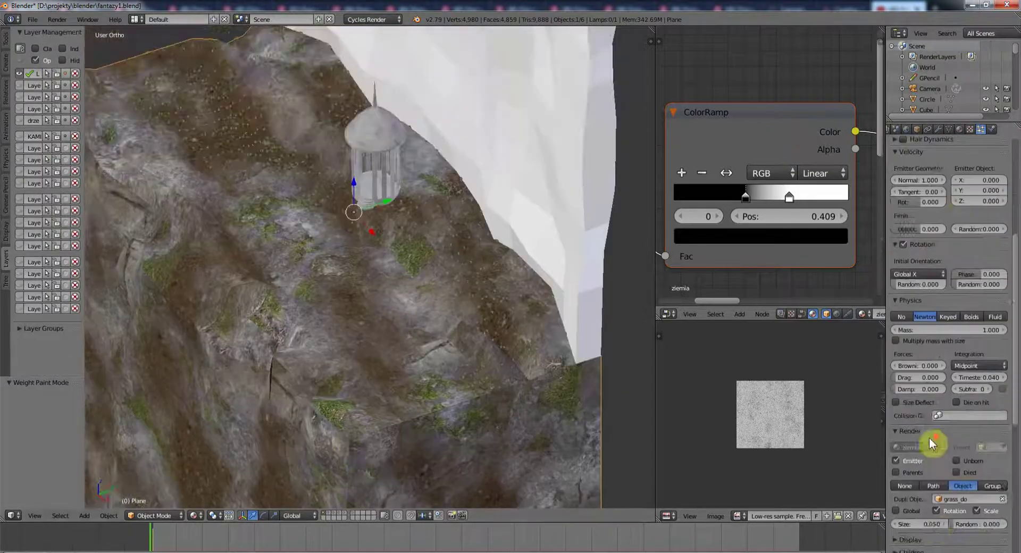
pyautogui.scroll(-2, 904, 468)
pyautogui.click(926, 235)
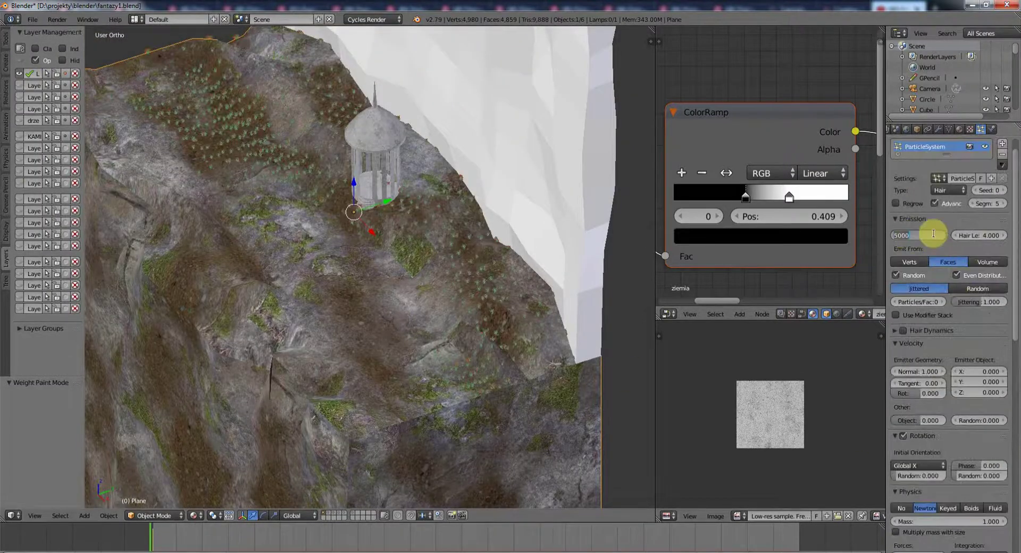
pyautogui.write('1000')
pyautogui.press('Return')
pyautogui.write('000')
pyautogui.press('Return')
pyautogui.press('KP_0')
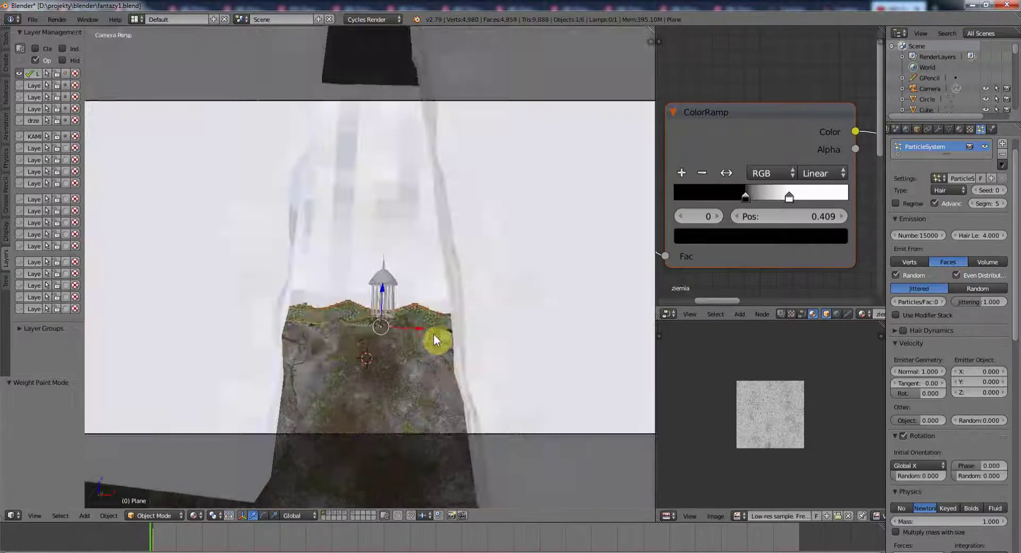
pyautogui.press('KP_0')
# Add more particle systems to the cliff, one reusing a saved particle setting
pyautogui.click(1003, 143)
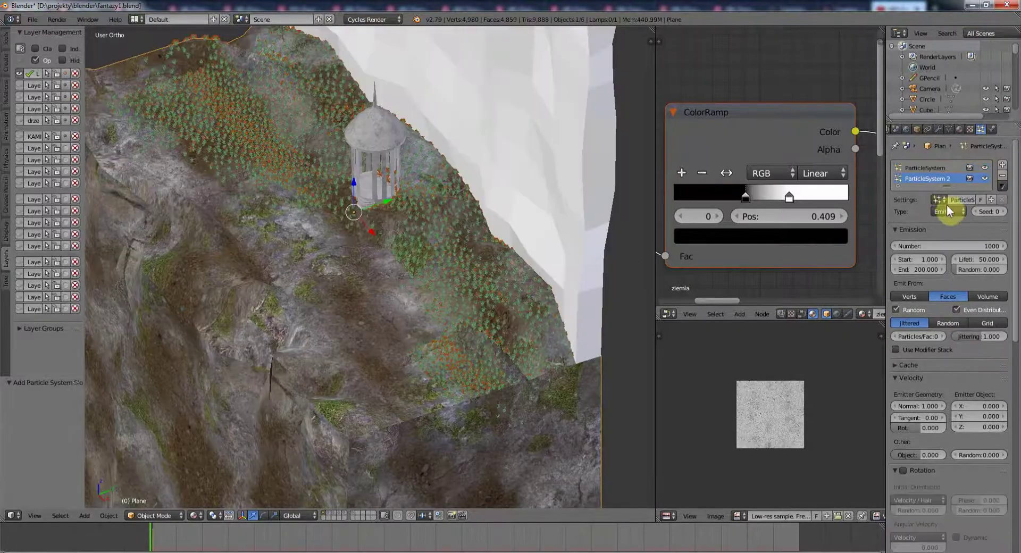
pyautogui.click(953, 187)
pyautogui.scroll(-10, 953, 467)
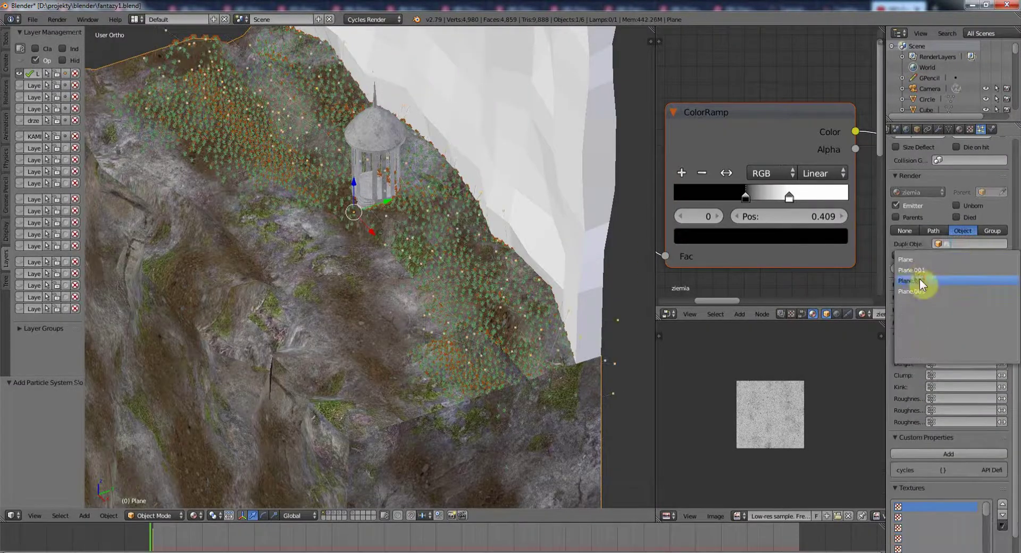
pyautogui.scroll(10, 924, 279)
pyautogui.click(938, 199)
pyautogui.click(896, 147)
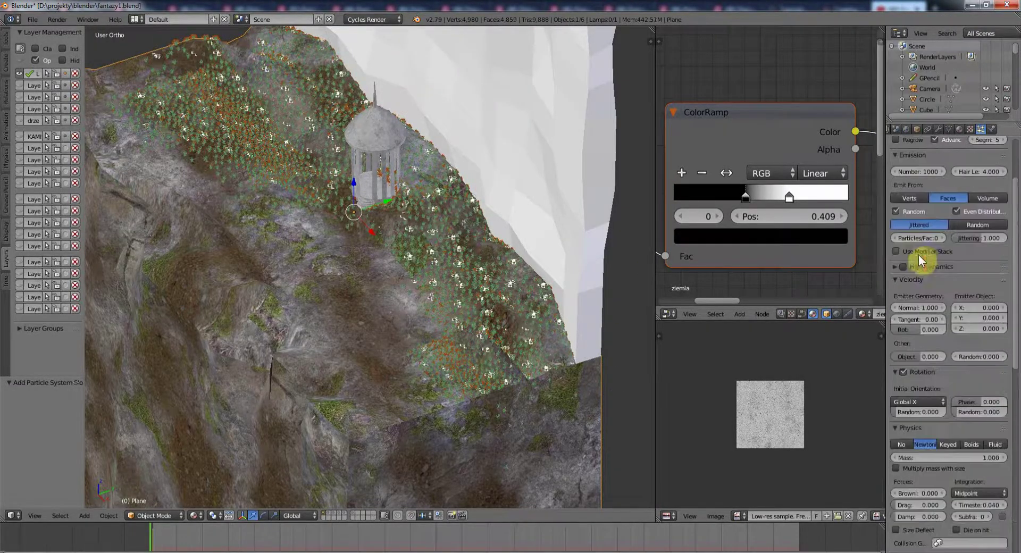
pyautogui.click(1003, 165)
# Show the tree layers, select the small cube, then reselect the terrain plane
pyautogui.click(327, 512)
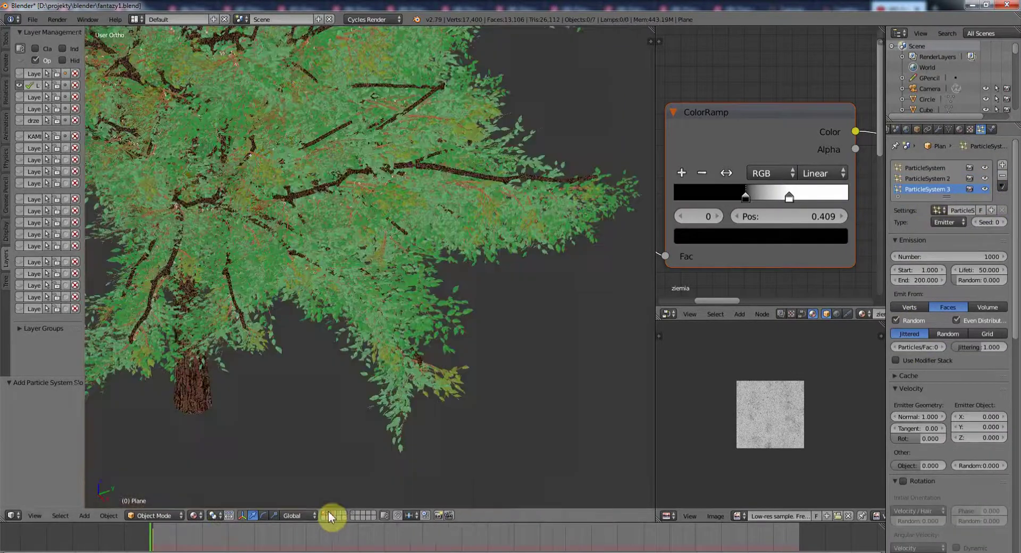
pyautogui.click(340, 512)
pyautogui.click(340, 512)
pyautogui.moveTo(344, 420); pyautogui.dragTo(190, 490, button='middle')
pyautogui.click(179, 490)
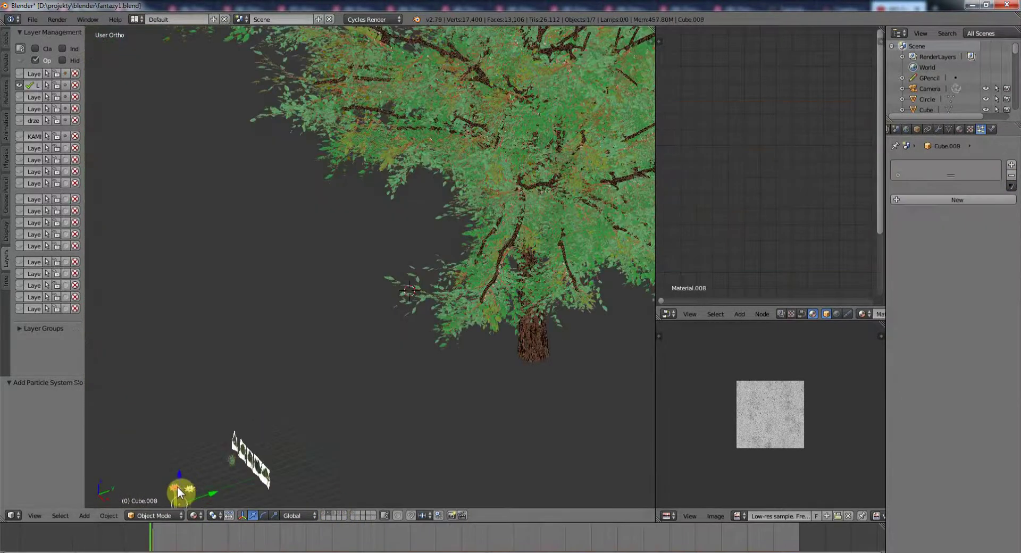
pyautogui.click(326, 513)
pyautogui.moveTo(305, 313); pyautogui.dragTo(404, 368, button='middle')
pyautogui.rightClick(404, 368)
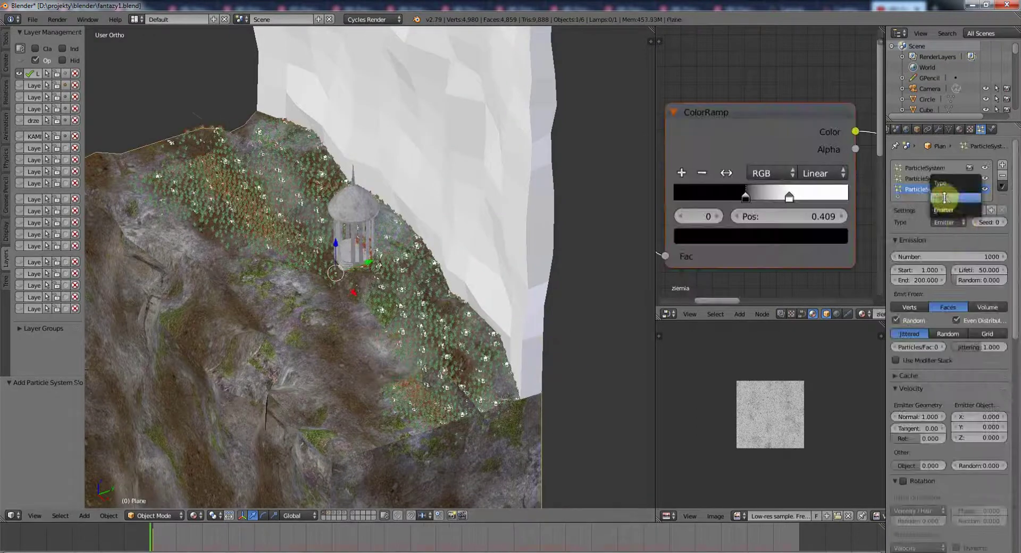
# Confirm the particle count and orient the particles along Global X
pyautogui.scroll(-3, 976, 536)
pyautogui.scroll(-10, 944, 486)
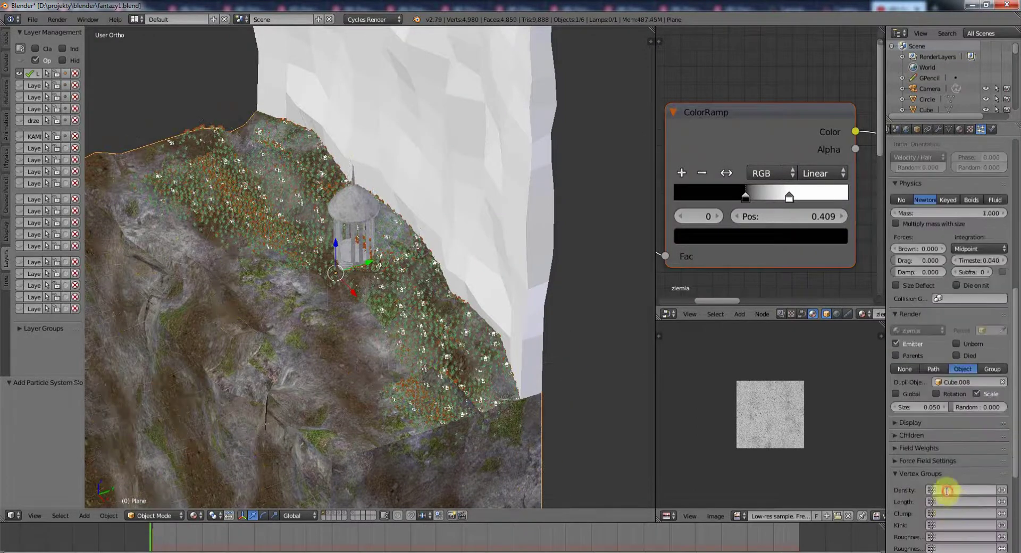
pyautogui.scroll(15, 934, 330)
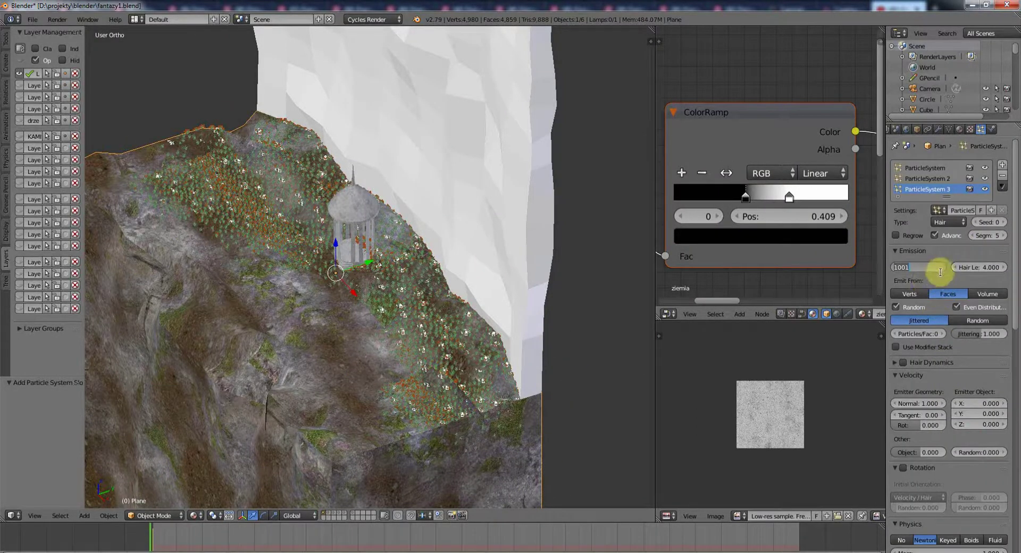
pyautogui.press('Return')
pyautogui.scroll(-6, 906, 322)
pyautogui.click(919, 348)
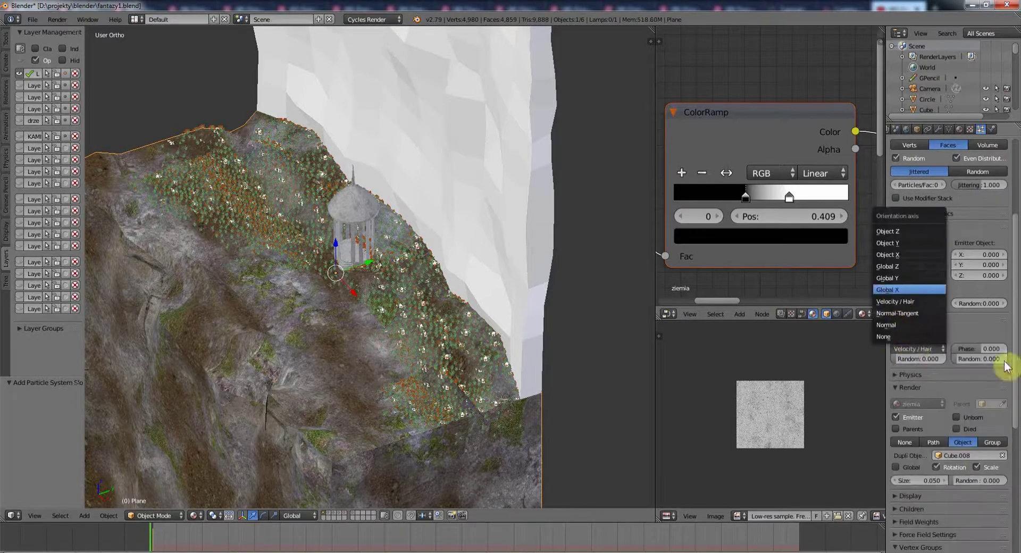
pyautogui.scroll(-3, 996, 171)
pyautogui.click(944, 333)
# Limit particle density to the TRAWA vertex group and render particles as Cube.009
pyautogui.scroll(-3, 952, 362)
pyautogui.click(968, 398)
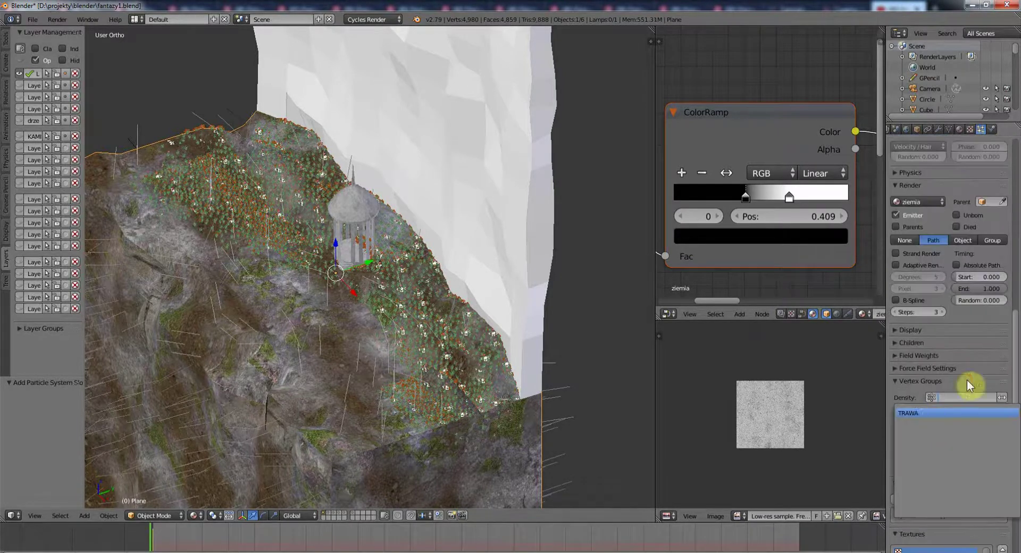
pyautogui.click(957, 413)
pyautogui.click(963, 240)
pyautogui.scroll(6, 892, 271)
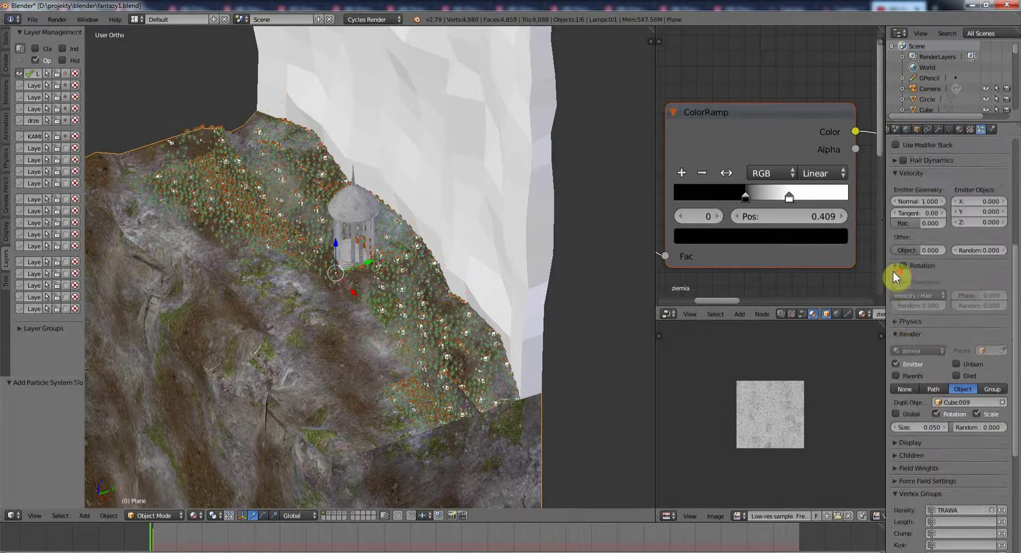
pyautogui.scroll(3, 904, 382)
pyautogui.scroll(3, 928, 347)
pyautogui.scroll(2, 968, 268)
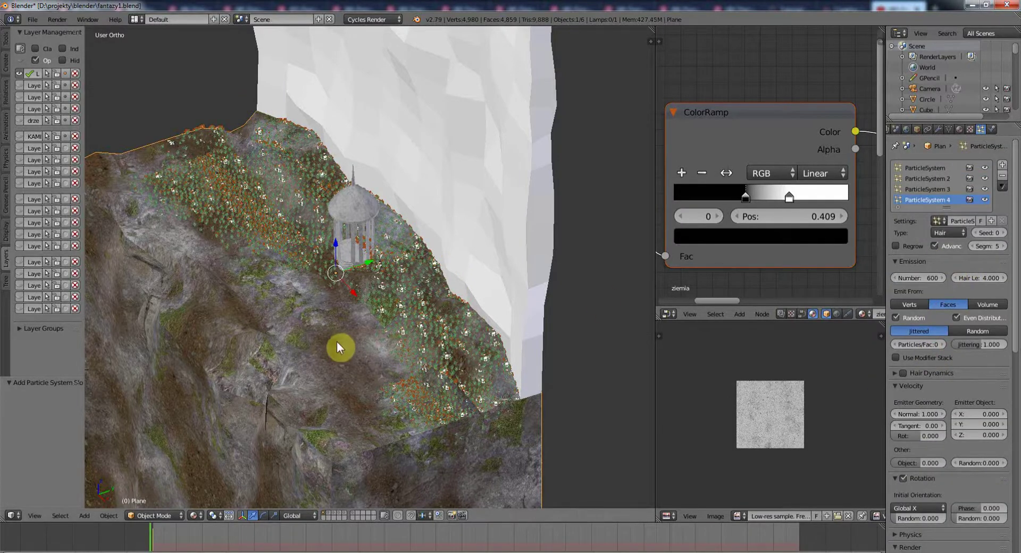
# Preview through the camera with the trees and KAMI layers shown, then hide them
pyautogui.press('KP_0')
pyautogui.click(19, 120)
pyautogui.click(19, 136)
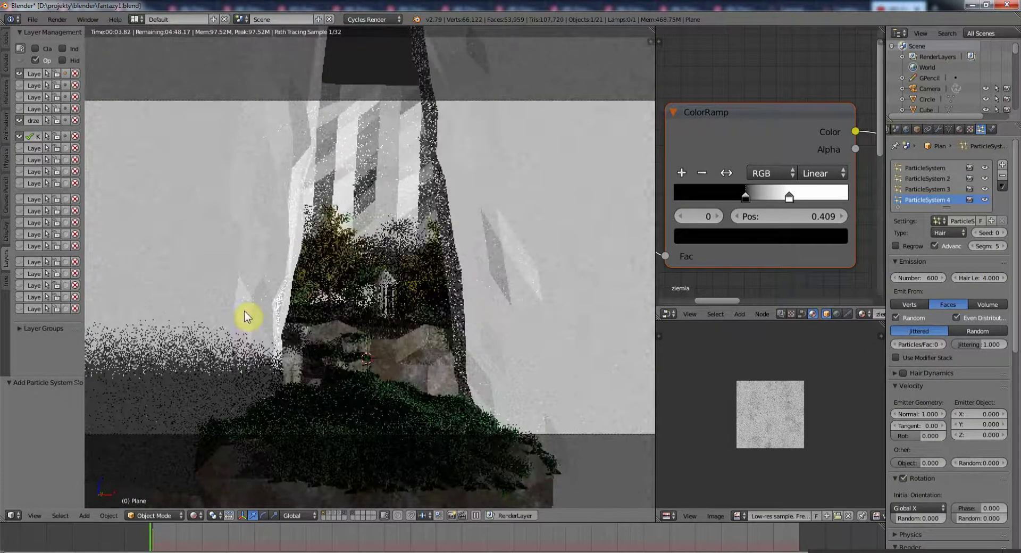
pyautogui.click(19, 136)
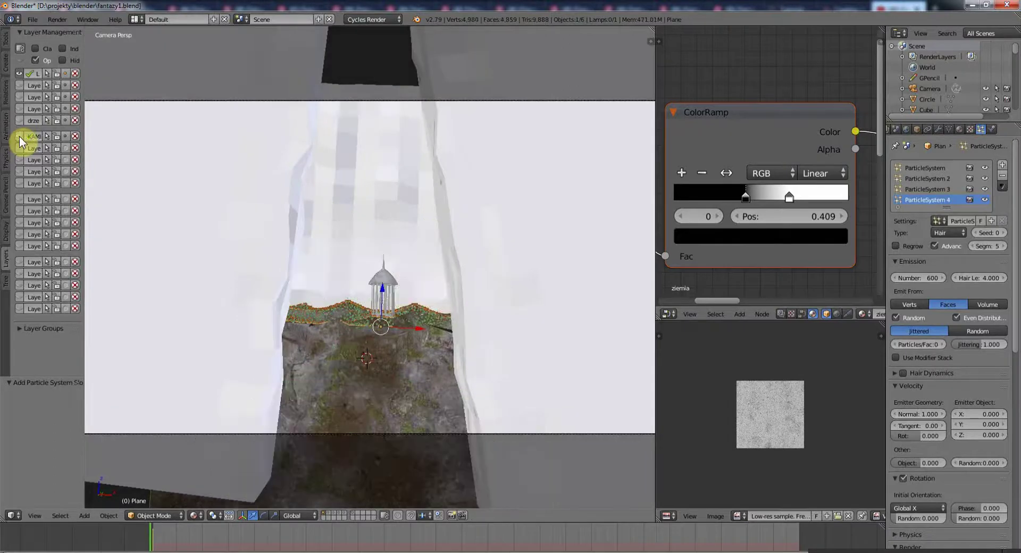
# Isolate and select the cliff object, then save the blend file over the existing one
pyautogui.moveTo(304, 238); pyautogui.dragTo(360, 413, button='middle')
pyautogui.press('h')
pyautogui.rightClick(406, 164)
pyautogui.hotkey('ctrl', 's')
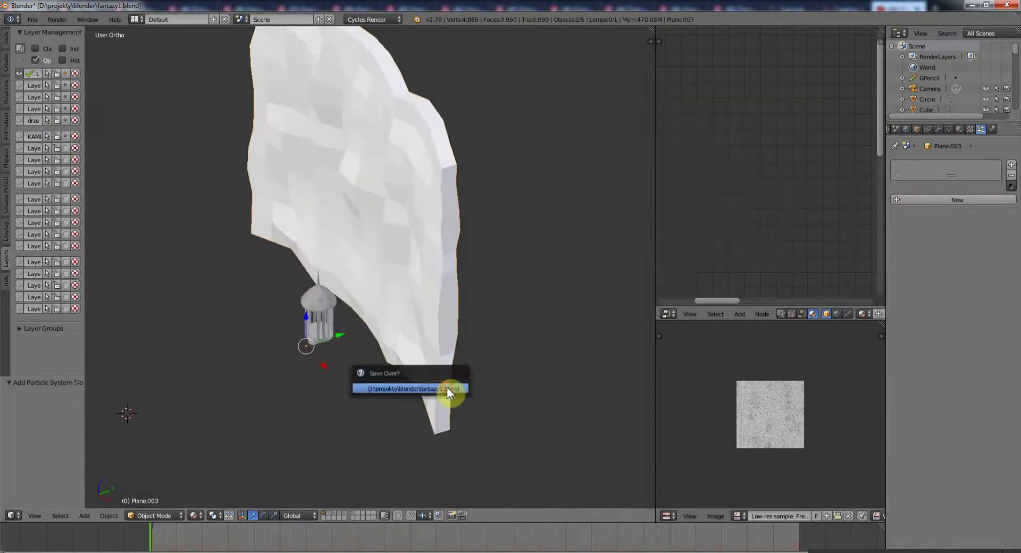
pyautogui.click(941, 200)
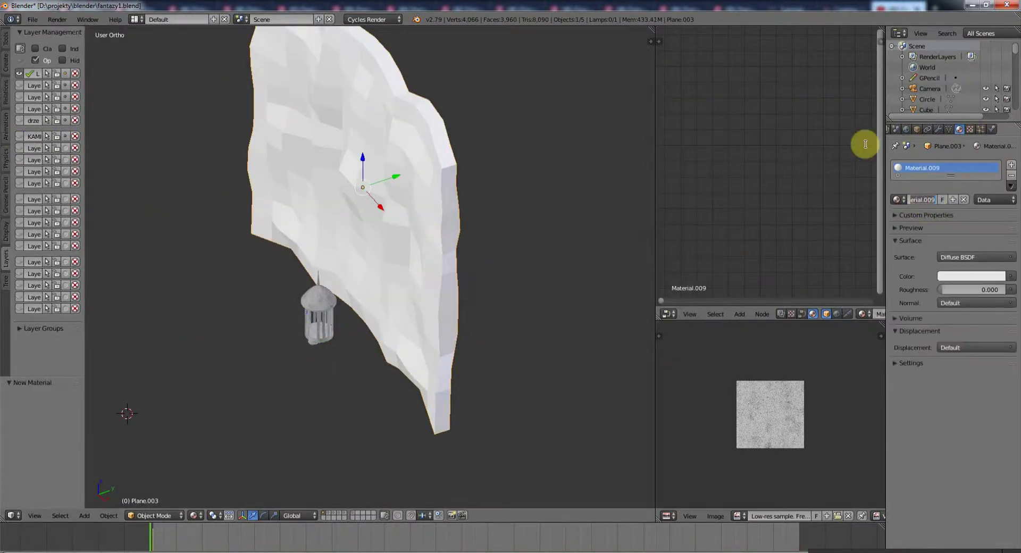
# Give the cliff the SKALY material with a rock colour image texture driving Base Color
pyautogui.click(971, 257)
pyautogui.click(1002, 289)
pyautogui.click(710, 362)
pyautogui.doubleClick(160, 118)
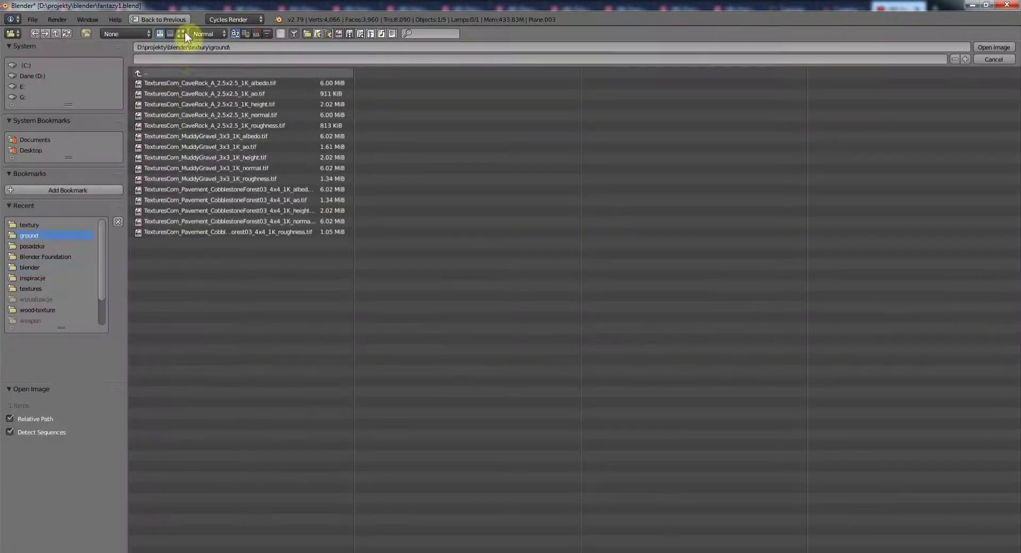
pyautogui.click(184, 31)
pyautogui.doubleClick(844, 109)
# Unwrap all the cliff's faces and enlarge the UV island about three times
pyautogui.press('Tab')
pyautogui.press('a')
pyautogui.press('u')
pyautogui.press('KP_1')
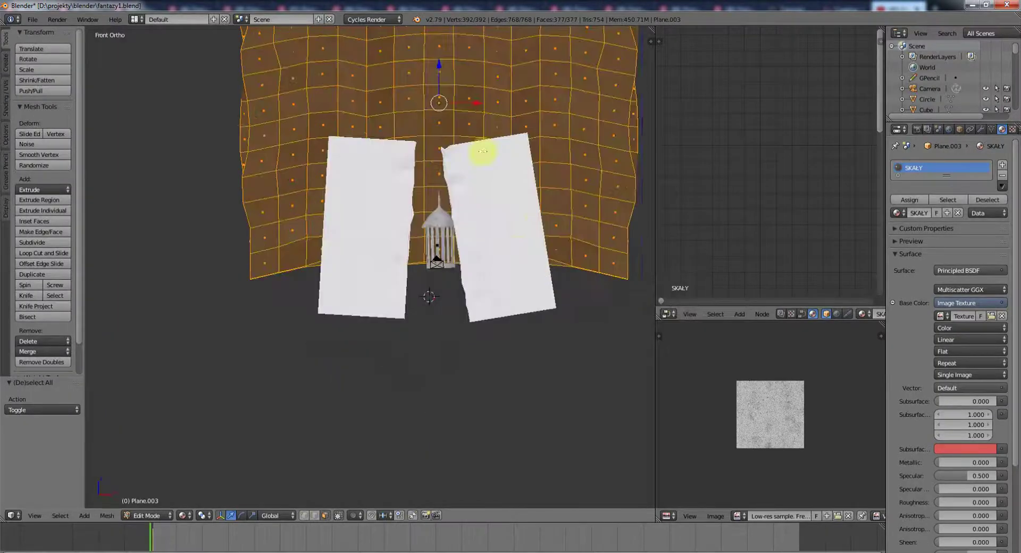
pyautogui.press('s')
pyautogui.click(777, 468)
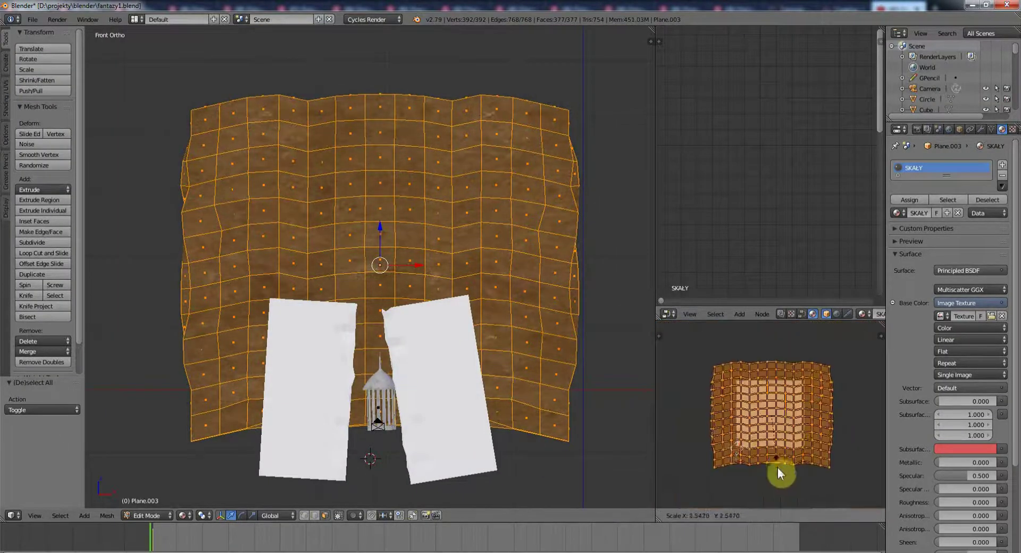
# Duplicate the Image Texture node and load the roughness image into the copy
pyautogui.moveTo(734, 159); pyautogui.dragTo(692, 91)
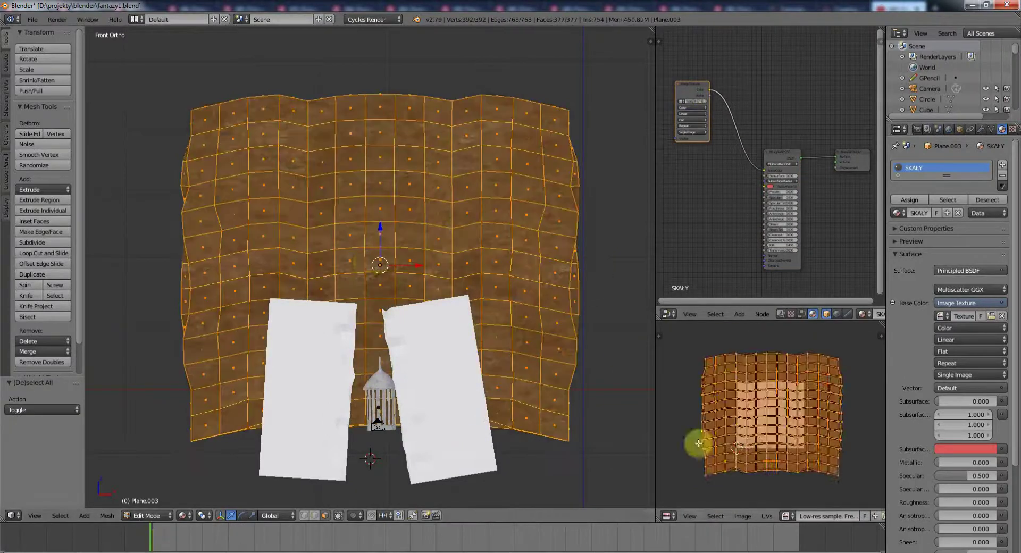
pyautogui.hotkey('shift', 'd')
pyautogui.click(710, 171)
pyautogui.click(710, 172)
pyautogui.doubleClick(177, 138)
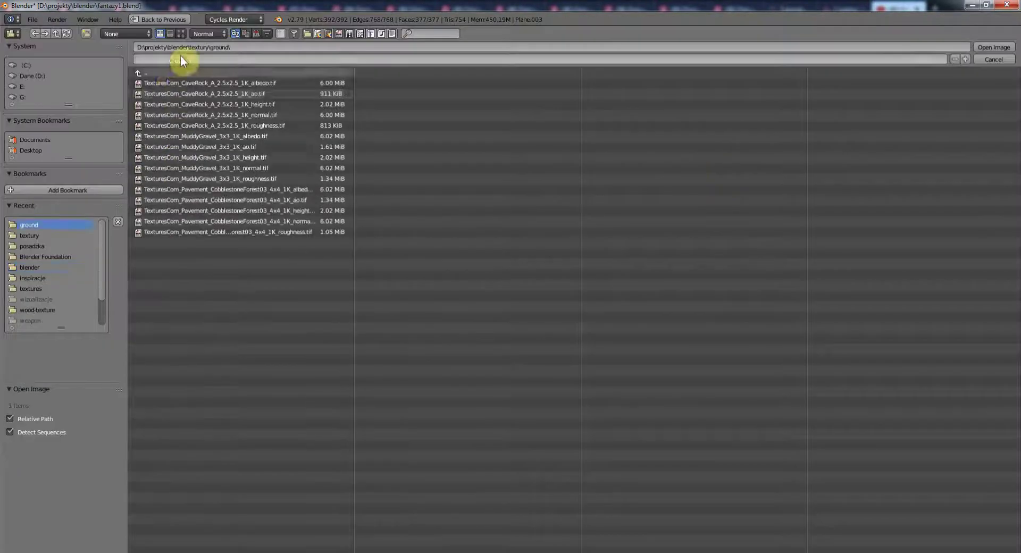
pyautogui.click(181, 33)
pyautogui.click(573, 107)
pyautogui.click(993, 47)
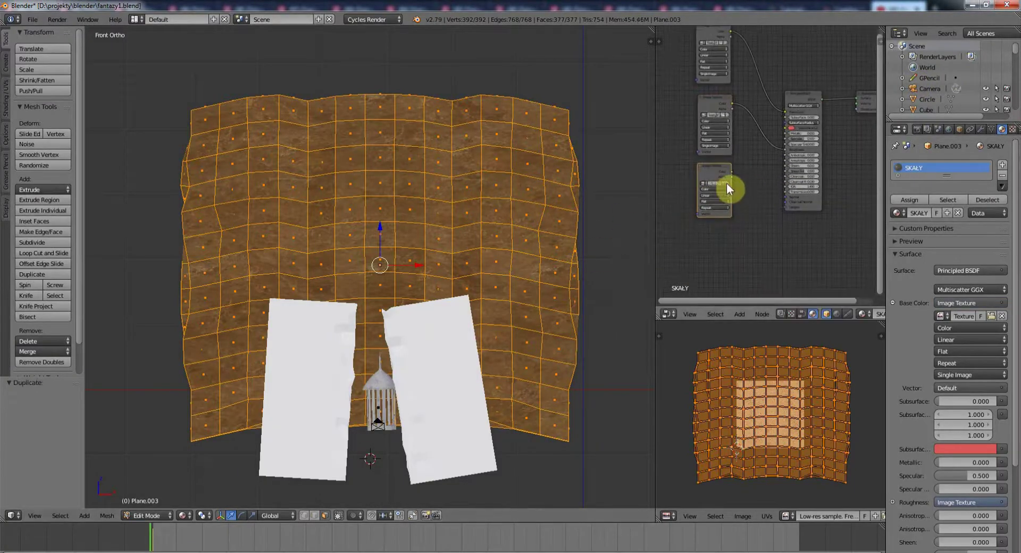
# Load another image texture and connect it to a Principled BSDF input
pyautogui.click(725, 190)
pyautogui.click(335, 100)
pyautogui.click(994, 43)
pyautogui.scroll(3, 772, 159)
pyautogui.moveTo(708, 179)
pyautogui.mouseDown()
pyautogui.moveTo(796, 126)
pyautogui.moveTo(778, 196)
pyautogui.mouseUp()
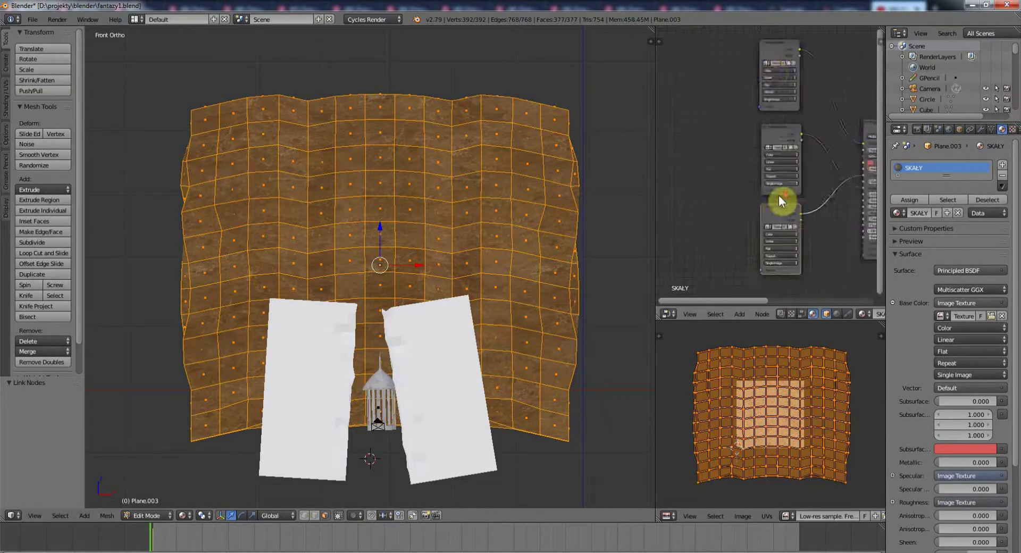
# Load a second texture image from the inspiracje textury folder into another texture node
pyautogui.click(818, 52)
pyautogui.click(181, 33)
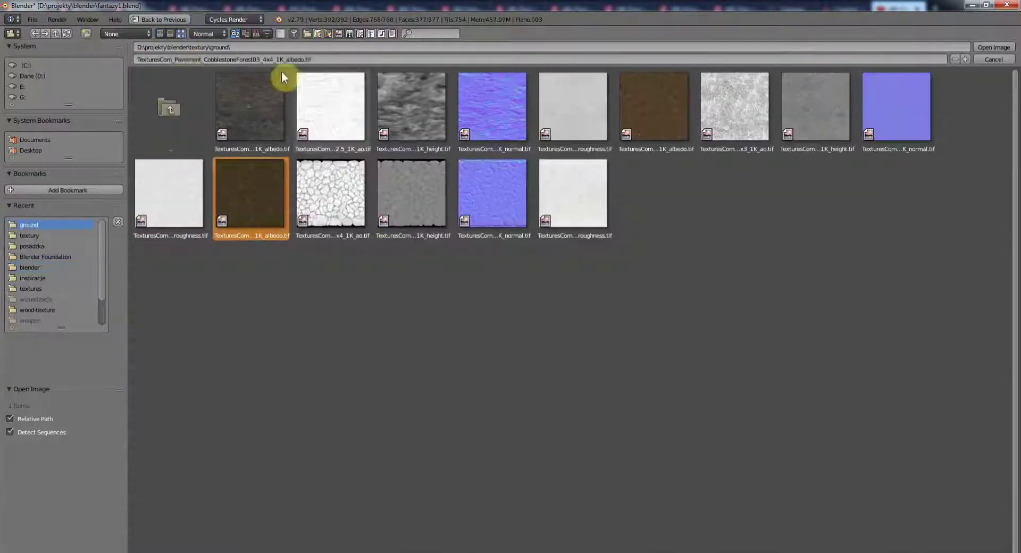
pyautogui.click(212, 173)
pyautogui.click(188, 125)
pyautogui.click(289, 219)
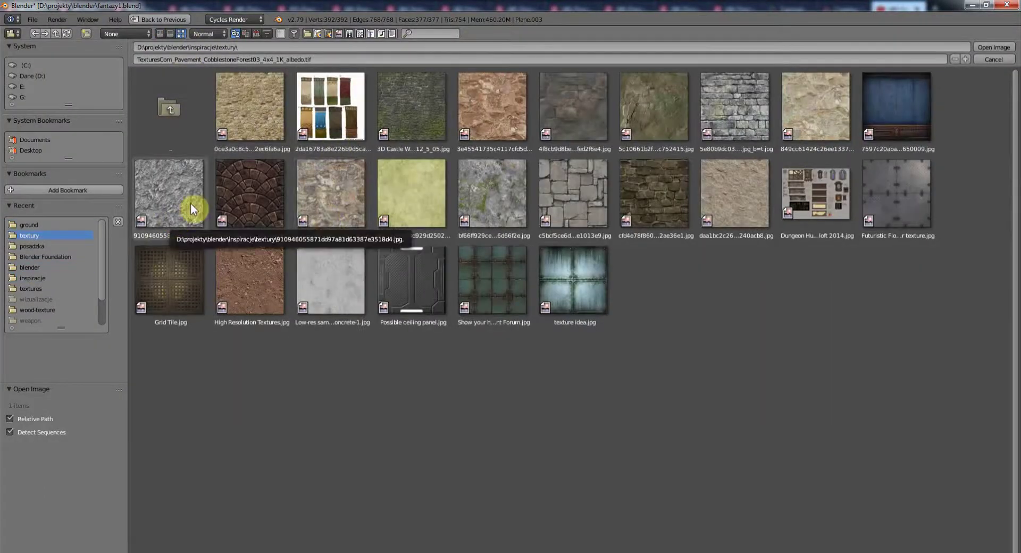
pyautogui.doubleClick(433, 126)
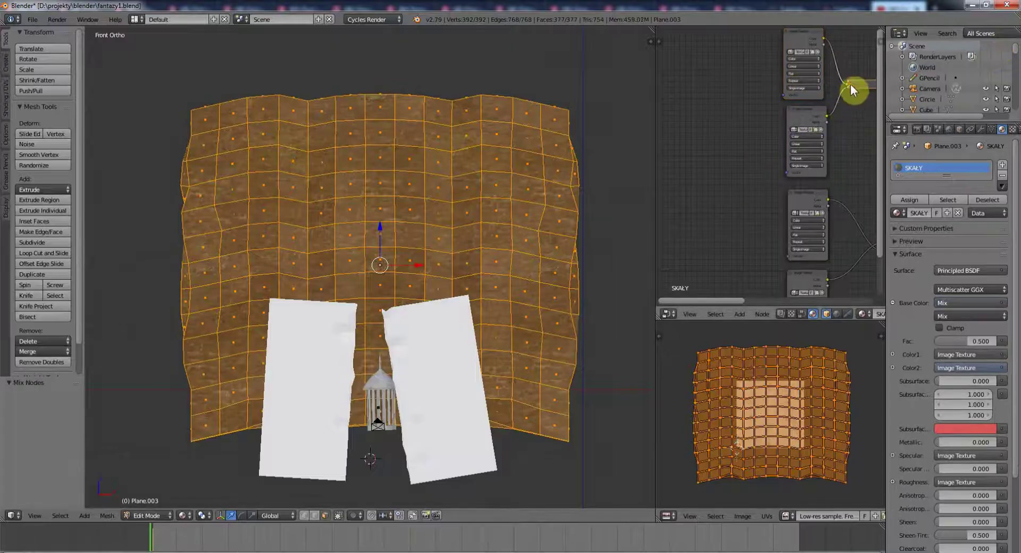
# Drive the mix factor with a ColorRamp (black stop ~0.43) and Noise Texture of Detail 5
pyautogui.hotkey('shift', 'a')
pyautogui.click(812, 235)
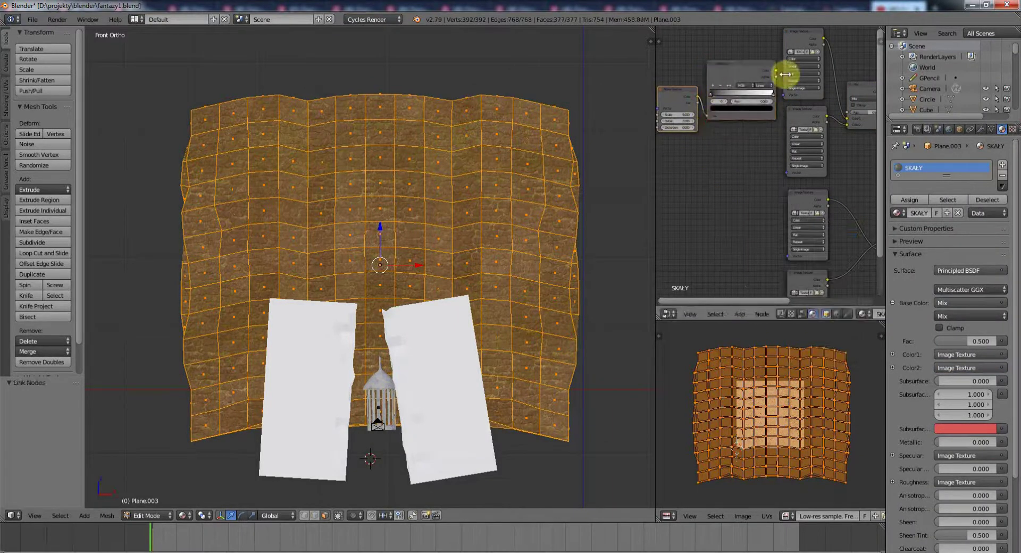
pyautogui.click(787, 68)
pyautogui.moveTo(782, 74); pyautogui.dragTo(846, 113)
pyautogui.scroll(3, 703, 138)
pyautogui.moveTo(685, 126); pyautogui.dragTo(754, 126)
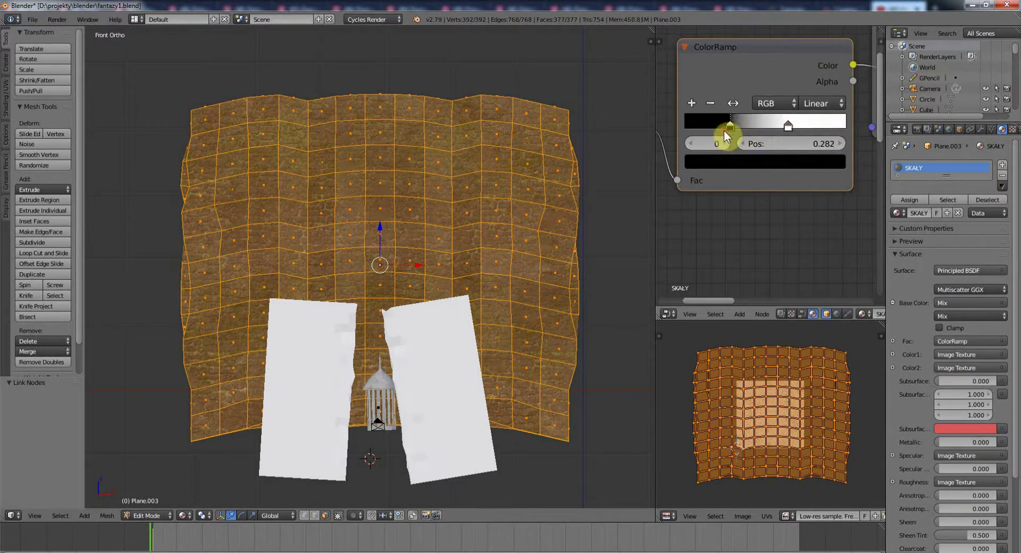
pyautogui.write('5')
pyautogui.press('Return')
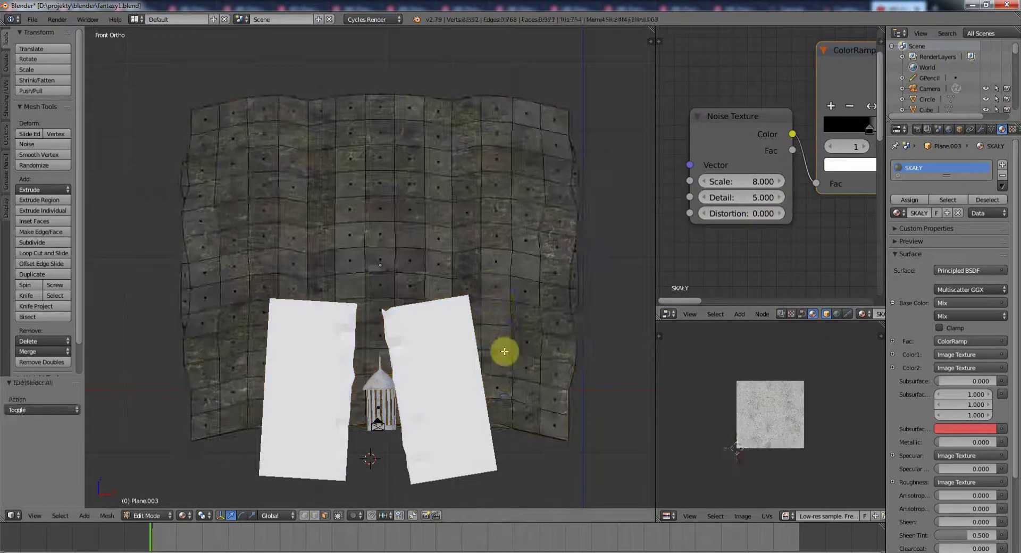
pyautogui.press('Tab')
pyautogui.moveTo(501, 353)
pyautogui.mouseDown(button='middle')
pyautogui.moveTo(468, 388)
pyautogui.moveTo(433, 346)
pyautogui.mouseUp(button='middle')
pyautogui.scroll(3, 433, 346)
# Add a Bump node to the SKALY material, fed by the texture and driving the normal
pyautogui.press('Home')
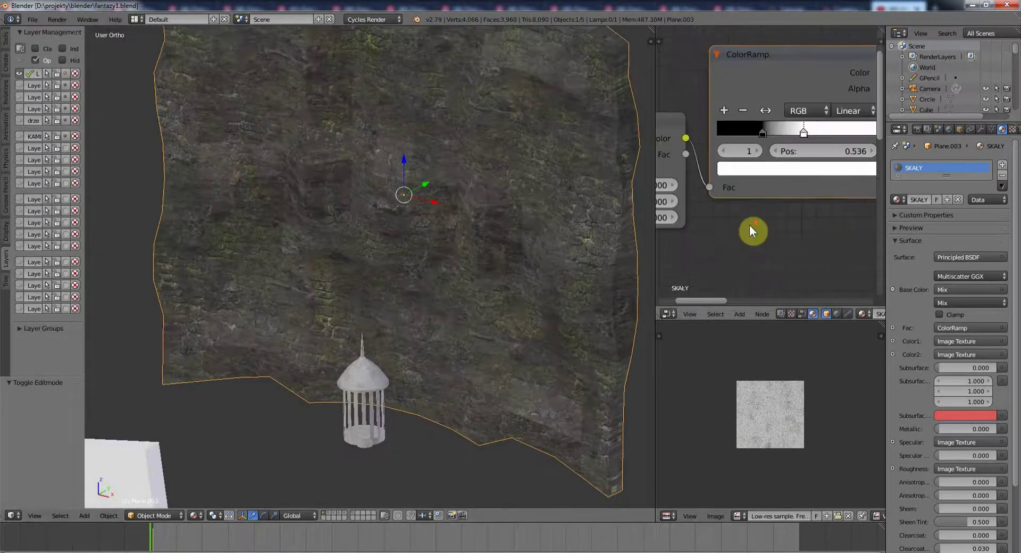
pyautogui.click(743, 314)
pyautogui.moveTo(756, 238)
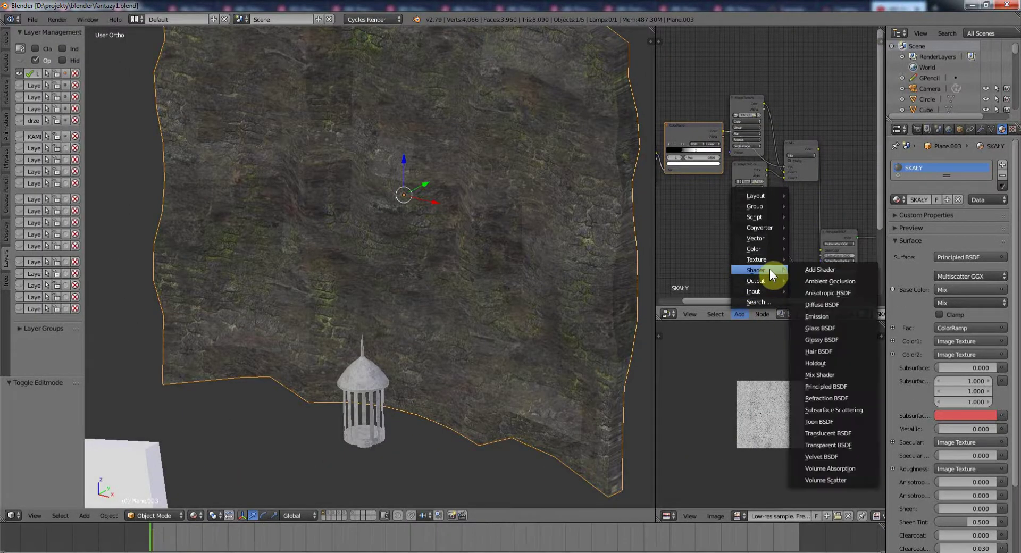
pyautogui.click(813, 237)
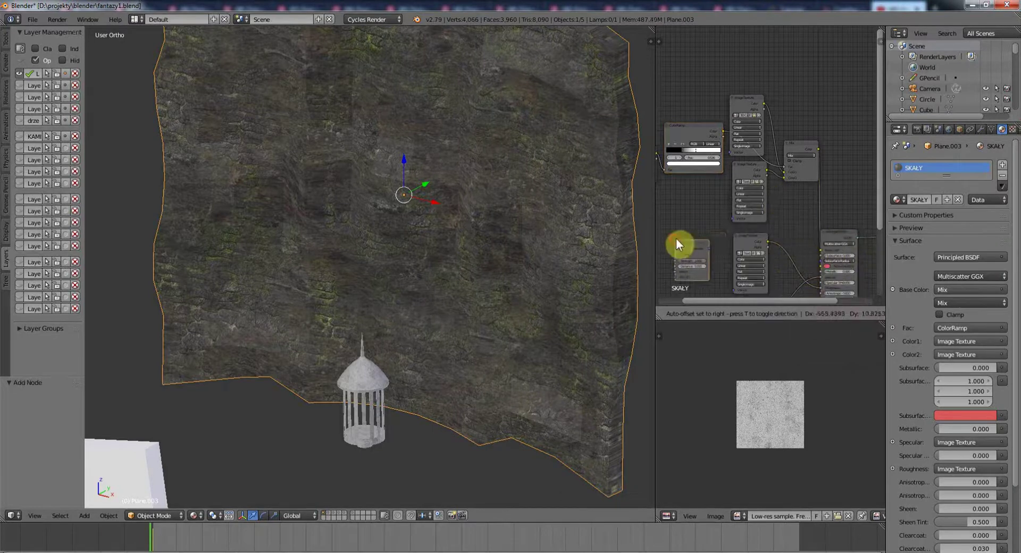
pyautogui.click(683, 237)
pyautogui.moveTo(711, 220); pyautogui.dragTo(715, 119, button='middle')
pyautogui.scroll(3, 771, 218)
pyautogui.press('g')
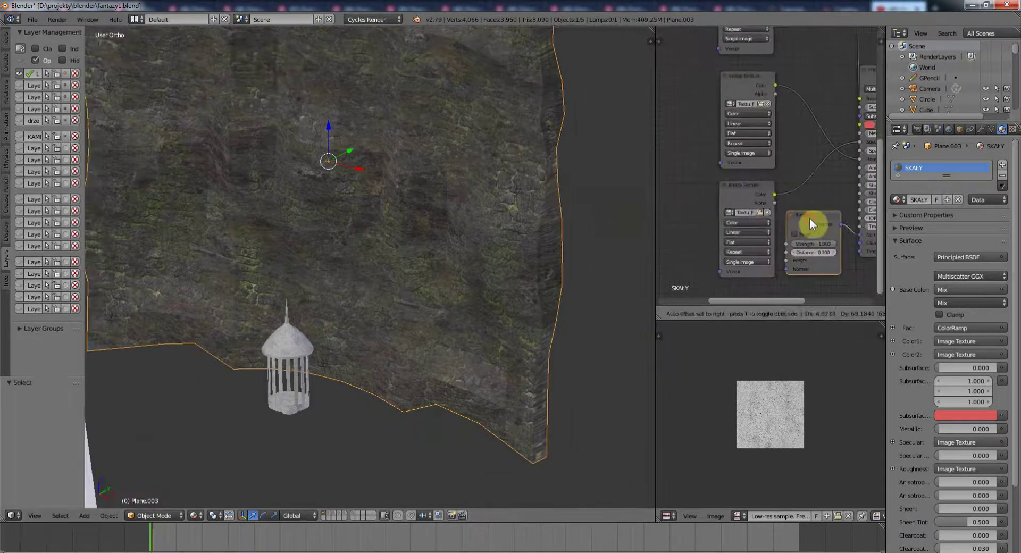
pyautogui.moveTo(740, 100); pyautogui.dragTo(690, 65)
pyautogui.scroll(-2, 732, 259)
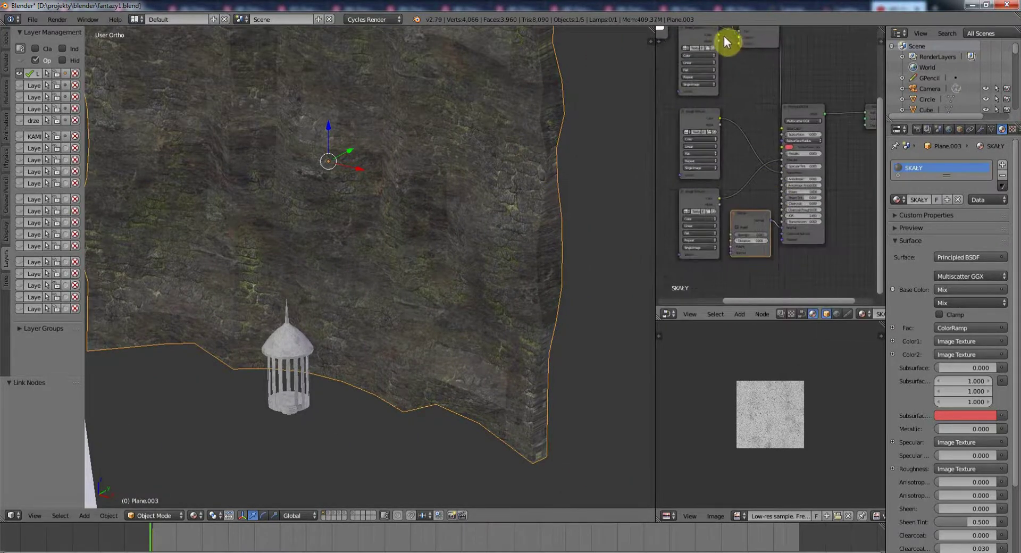
pyautogui.moveTo(730, 250); pyautogui.dragTo(729, 248)
# Select the two slabs in front of the cliff wall
pyautogui.moveTo(536, 280); pyautogui.dragTo(550, 228, button='middle')
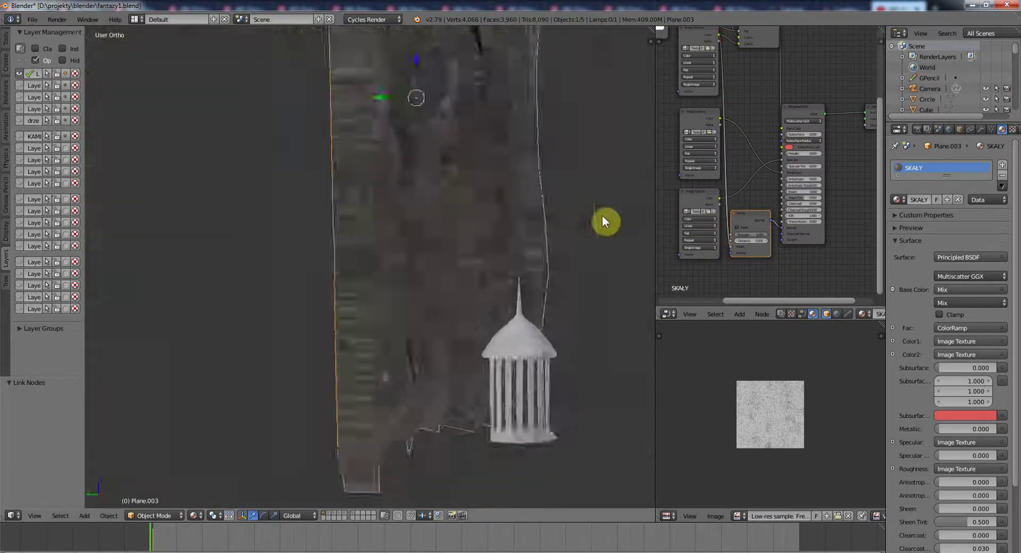
pyautogui.scroll(3, 750, 226)
pyautogui.scroll(-5, 388, 229)
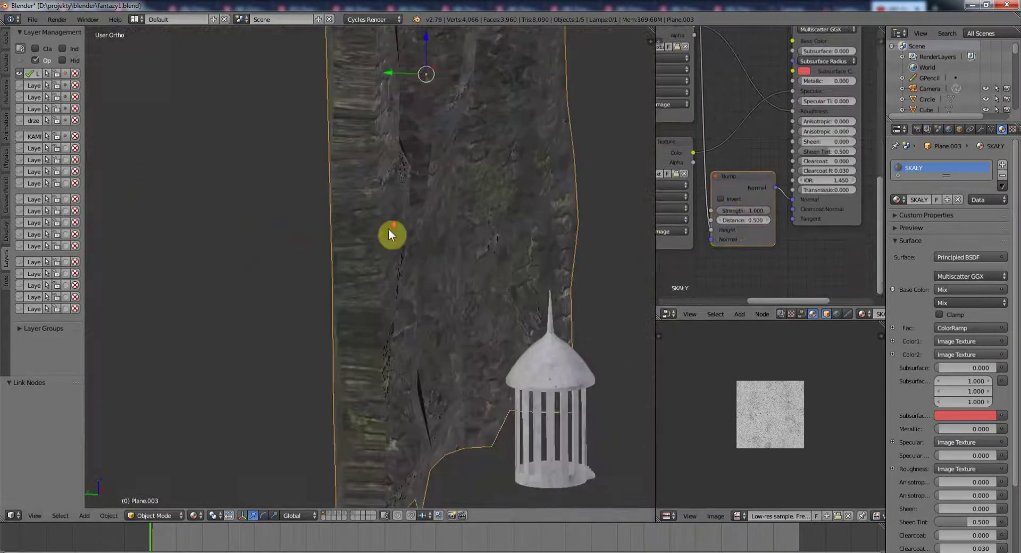
pyautogui.rightClick(263, 320)
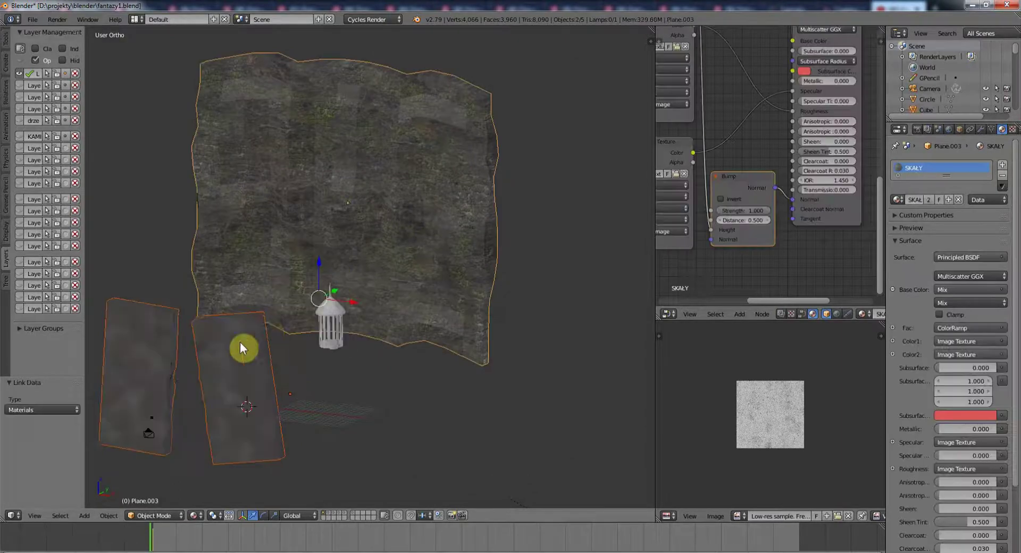
# Project all the slabs' UVs from the front view
pyautogui.press('Tab')
pyautogui.press('u')
pyautogui.press('Escape')
pyautogui.press('KP_1')
pyautogui.press('u')
pyautogui.click(323, 368)
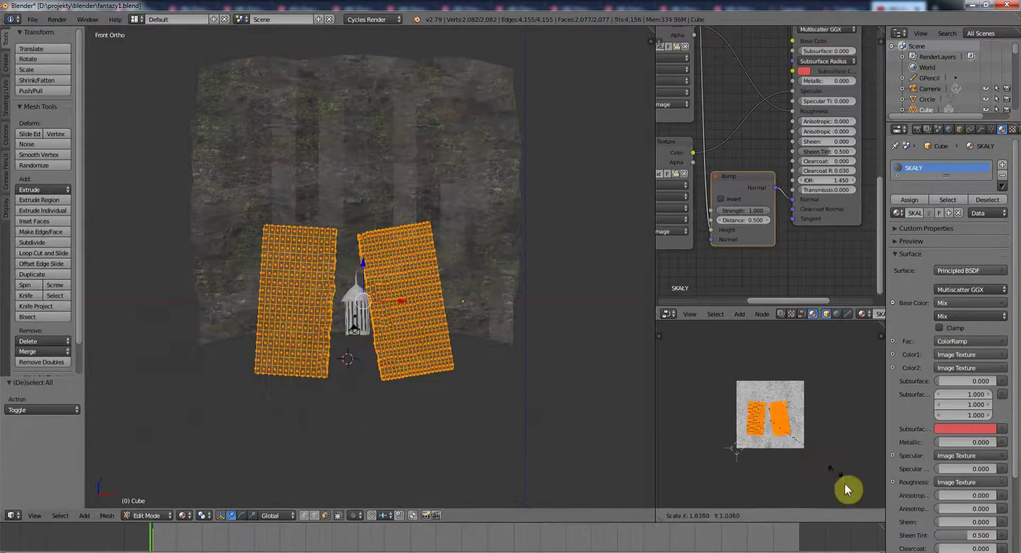
pyautogui.press('Tab')
# In Edit Mode, select the vertical edge strips of the left and right slabs
pyautogui.moveTo(438, 353); pyautogui.dragTo(215, 369, button='middle')
pyautogui.scroll(4, 356, 336)
pyautogui.press('Tab')
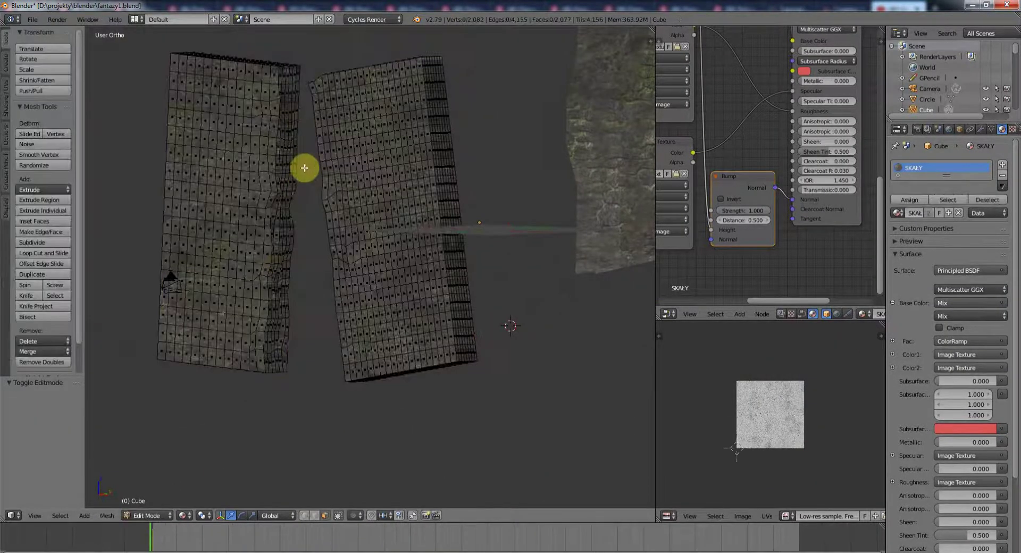
pyautogui.moveTo(303, 164); pyautogui.dragTo(222, 222, button='middle')
pyautogui.moveTo(218, 141)
pyautogui.mouseDown()
pyautogui.moveTo(239, 266)
pyautogui.moveTo(234, 330)
pyautogui.mouseUp()
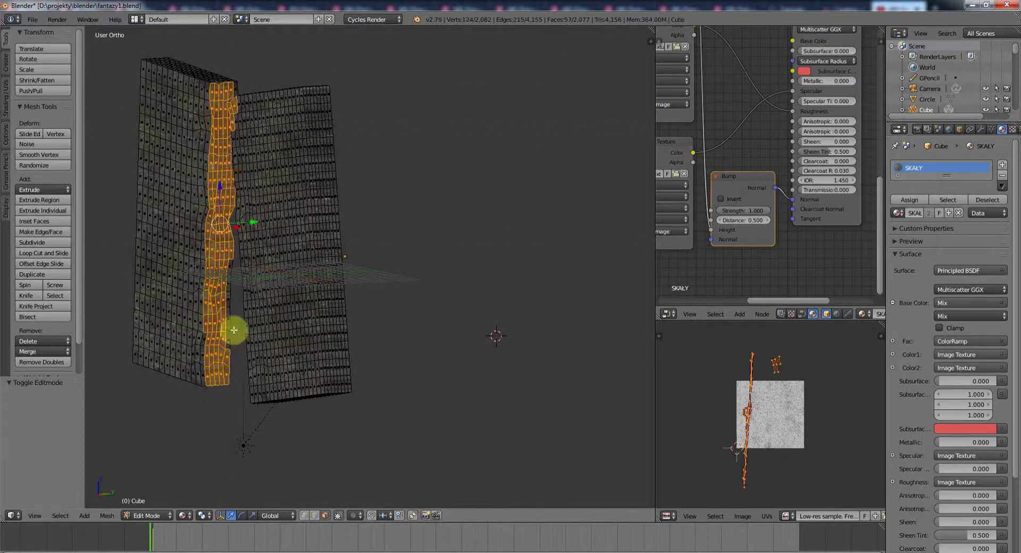
pyautogui.scroll(3, 228, 339)
pyautogui.moveTo(228, 186); pyautogui.dragTo(376, 193, button='middle')
pyautogui.keyDown('shift'); pyautogui.click(377, 192); pyautogui.keyUp('shift')
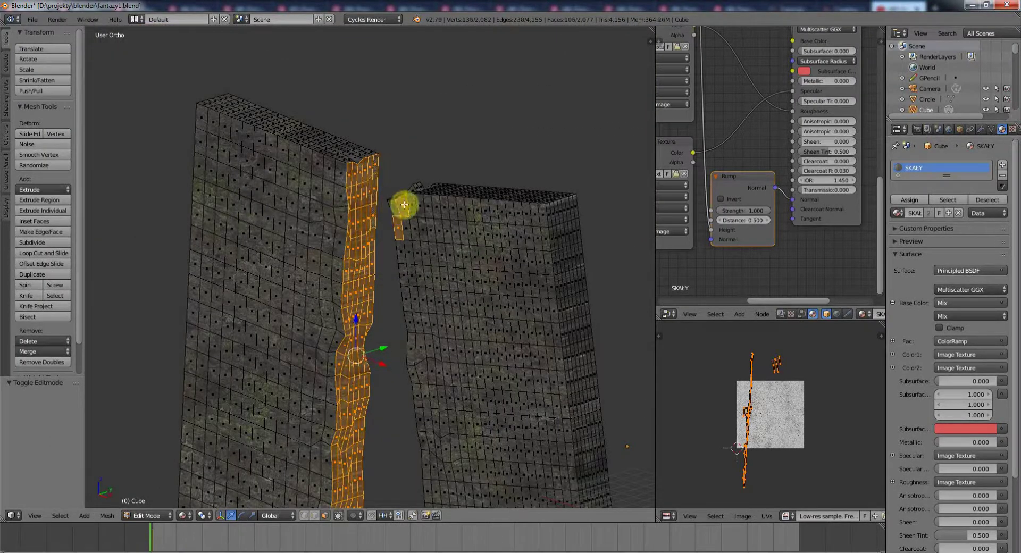
pyautogui.scroll(-5, 405, 204)
pyautogui.scroll(4, 412, 323)
pyautogui.moveTo(413, 324)
pyautogui.mouseDown(button='middle')
pyautogui.moveTo(536, 182)
pyautogui.moveTo(410, 139)
pyautogui.mouseUp(button='middle')
# Clean up the strip selection and project the edge strips' UVs from the side view
pyautogui.press('l')
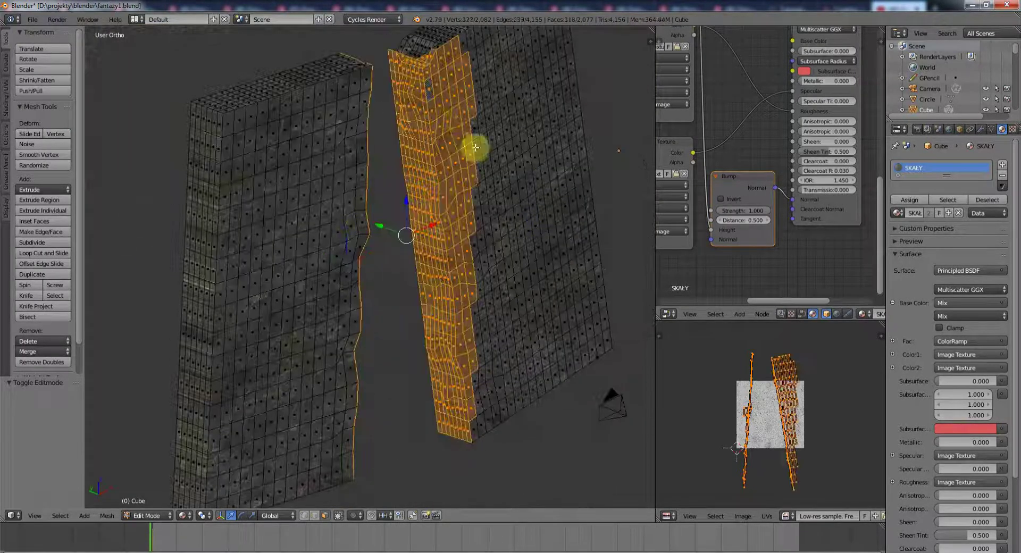
pyautogui.press('KP_1')
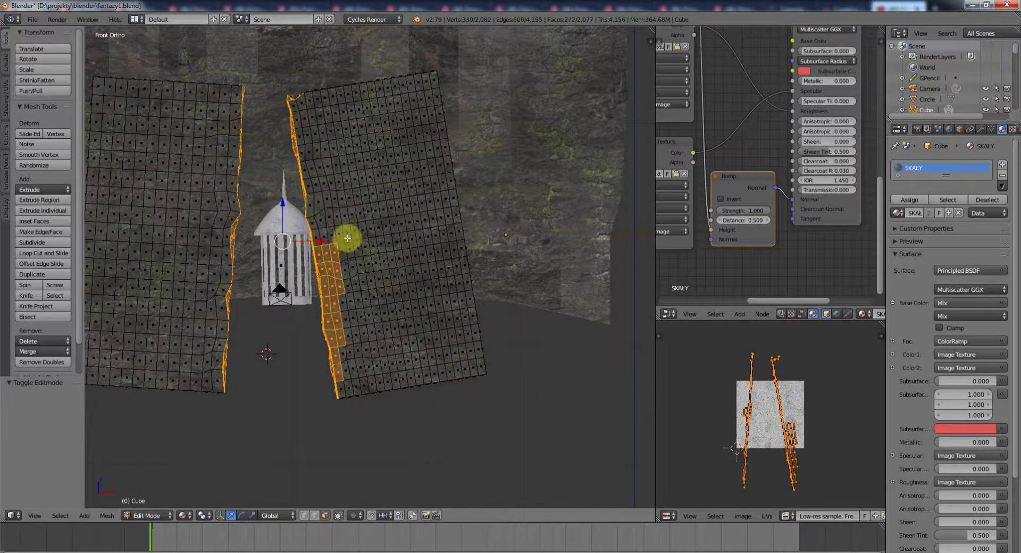
pyautogui.moveTo(347, 238); pyautogui.dragTo(336, 307, button='middle')
pyautogui.press('b')
pyautogui.moveTo(324, 171); pyautogui.dragTo(320, 217, button='middle')
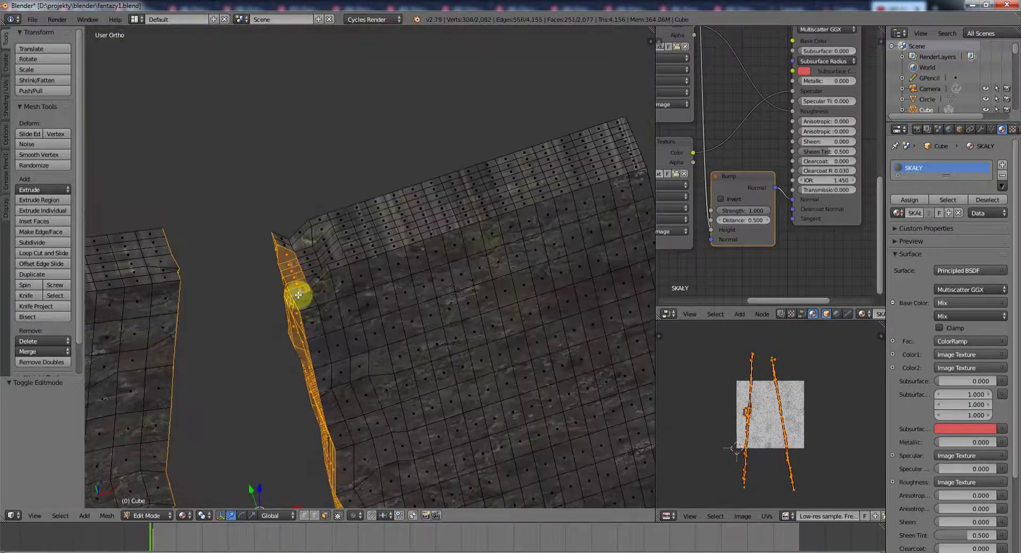
pyautogui.moveTo(285, 249); pyautogui.dragTo(452, 361, button='middle')
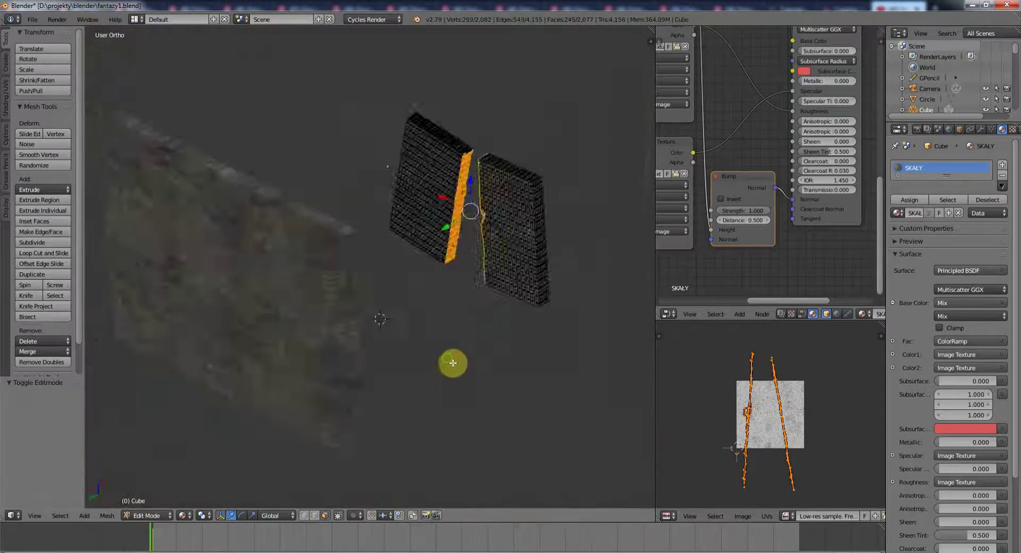
pyautogui.press('KP_3')
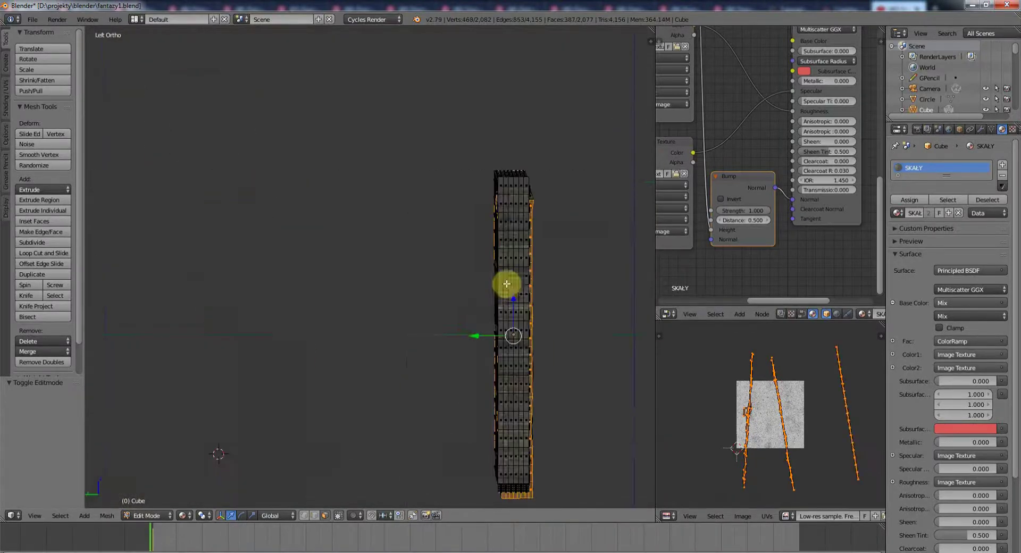
pyautogui.press('a')
pyautogui.press('u')
pyautogui.click(540, 370)
# Scale the UVs up about 6.4 times, project all faces from the side view, and exit Edit Mode
pyautogui.press('s')
pyautogui.click(368, 373)
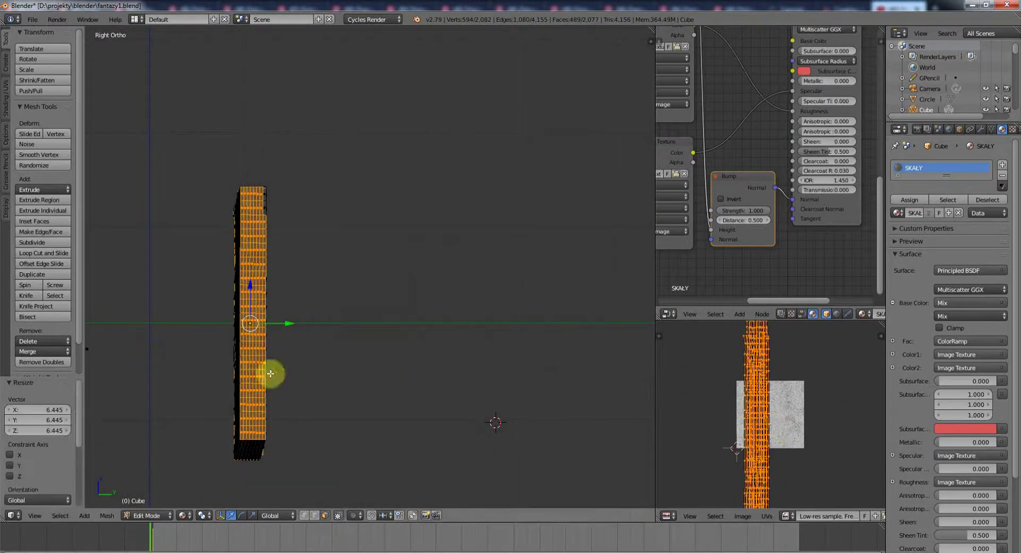
pyautogui.scroll(5, 213, 367)
pyautogui.scroll(2, 166, 365)
pyautogui.press('u')
pyautogui.click(198, 207)
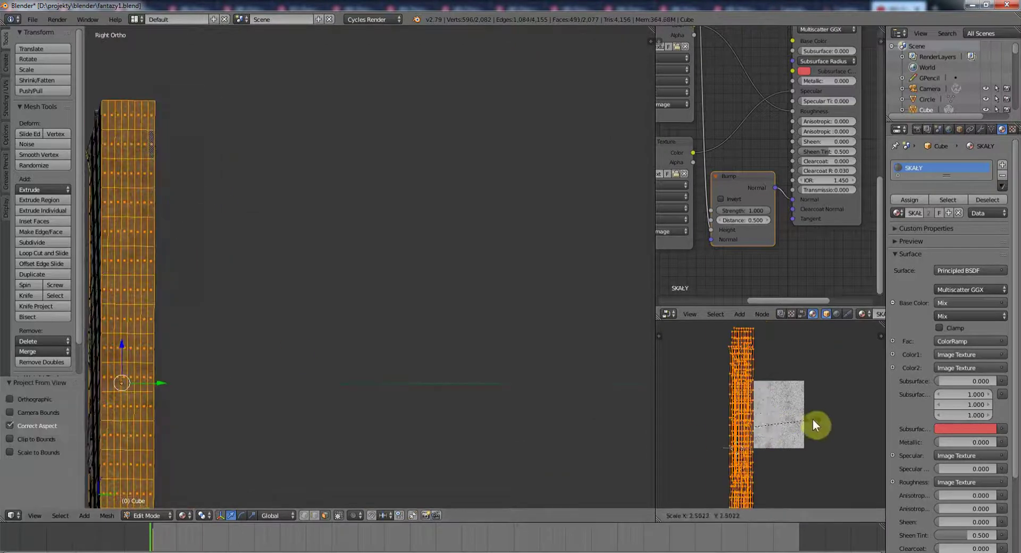
pyautogui.press('Tab')
pyautogui.moveTo(312, 375); pyautogui.dragTo(329, 381, button='middle')
# From the camera, show the trees and terrain layers and preview the Cycles render
pyautogui.scroll(-1, 328, 384)
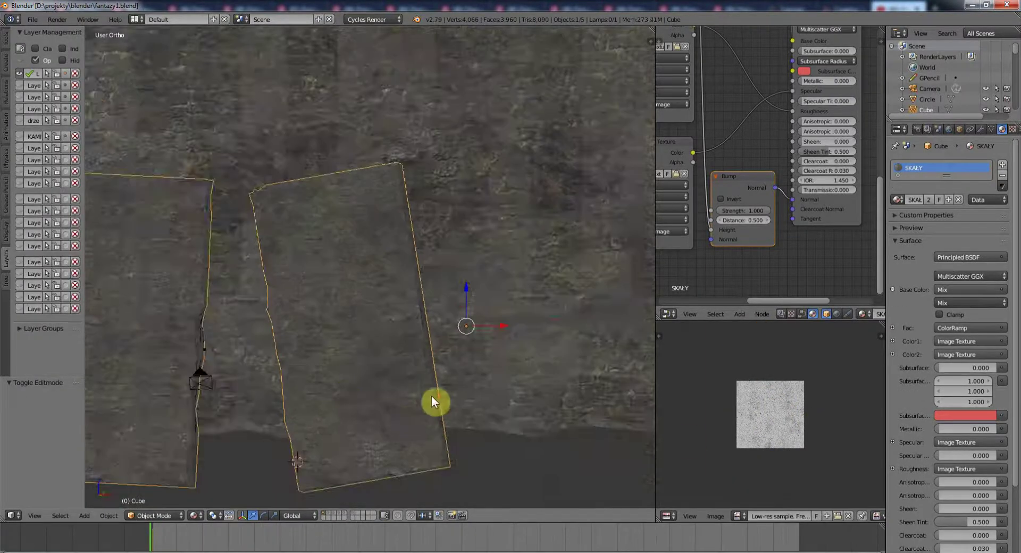
pyautogui.scroll(-2, 429, 404)
pyautogui.scroll(-3, 500, 285)
pyautogui.press('KP_0')
pyautogui.hotkey('shift', '5')
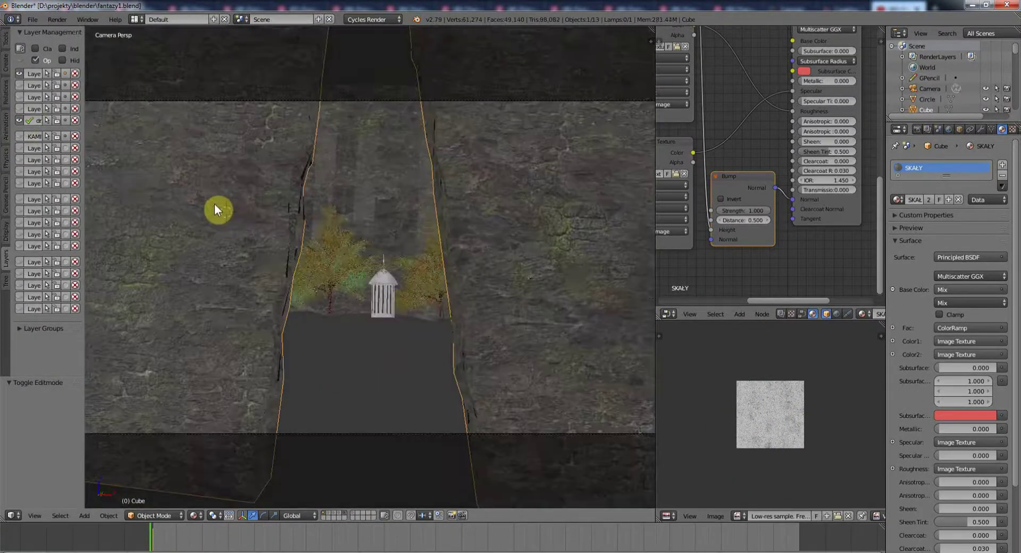
pyautogui.keyDown('shift'); pyautogui.click(21, 138); pyautogui.keyUp('shift')
pyautogui.hotkey('shift', 'z')
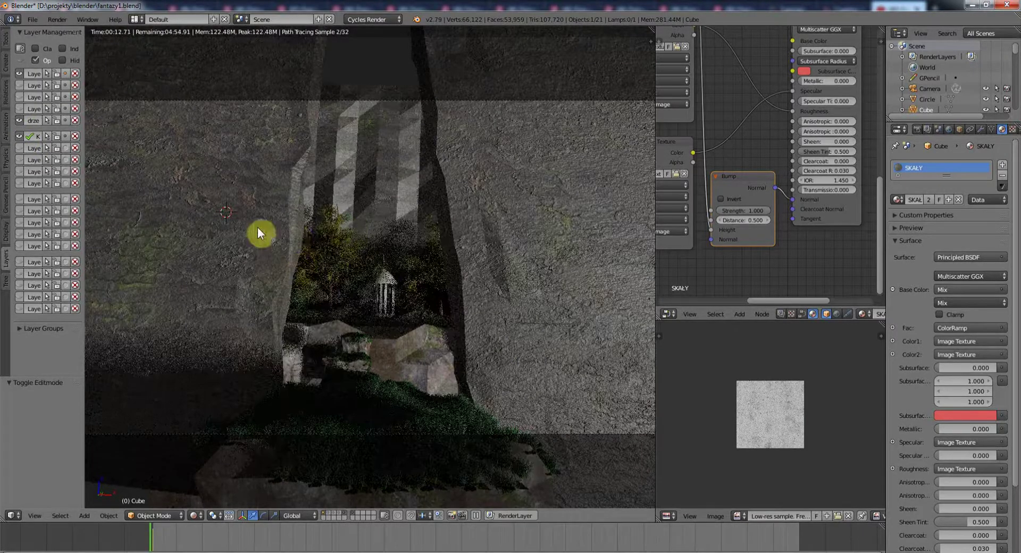
# Return to textured free view and hide the trees layer
pyautogui.hotkey('shift', 'z')
pyautogui.press('KP_0')
pyautogui.click(20, 120)
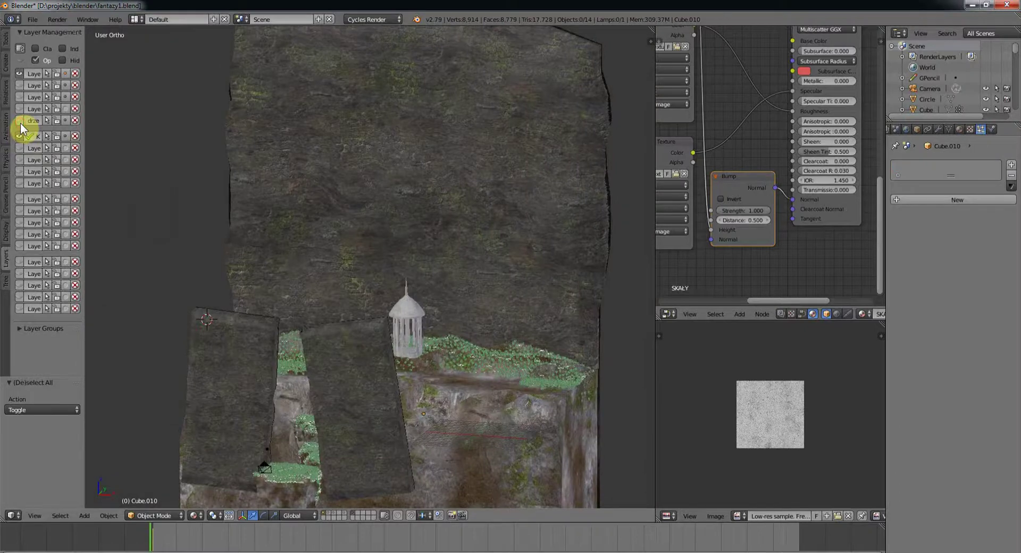
# Show the trees layer again and set rendering to GPU Compute with JPEG output
pyautogui.keyDown('shift'); pyautogui.click(20, 120); pyautogui.keyUp('shift')
pyautogui.click(928, 129)
pyautogui.click(896, 354)
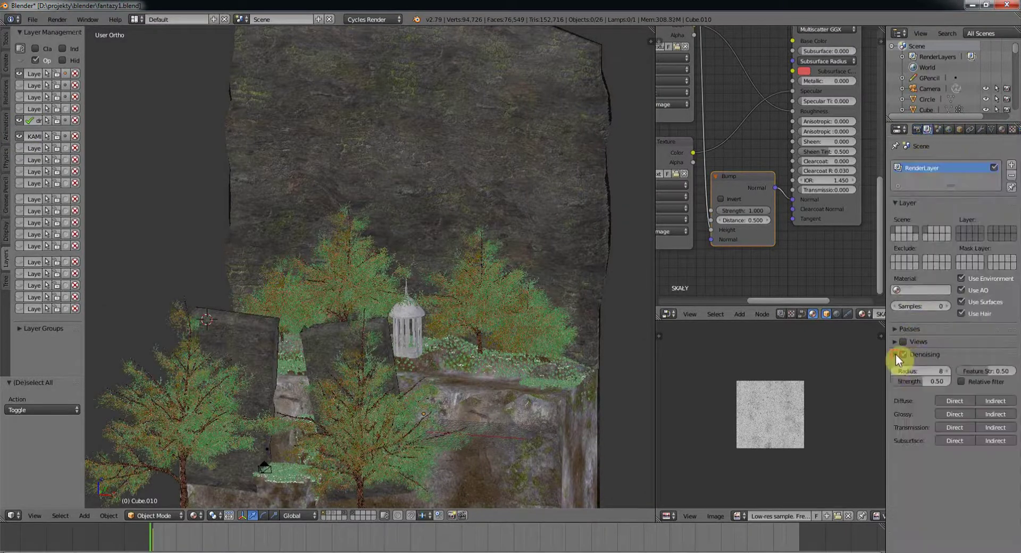
pyautogui.click(917, 130)
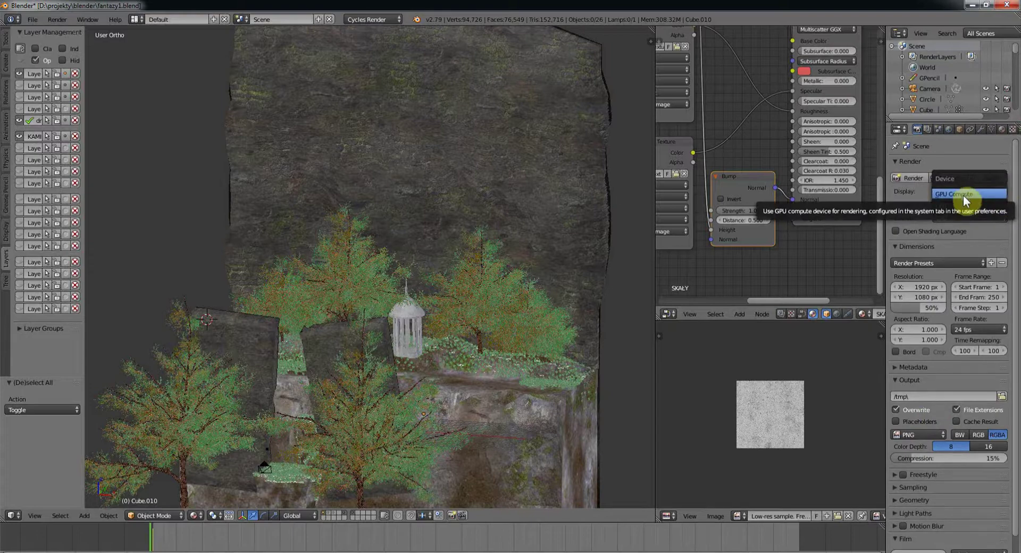
pyautogui.click(963, 196)
pyautogui.click(920, 421)
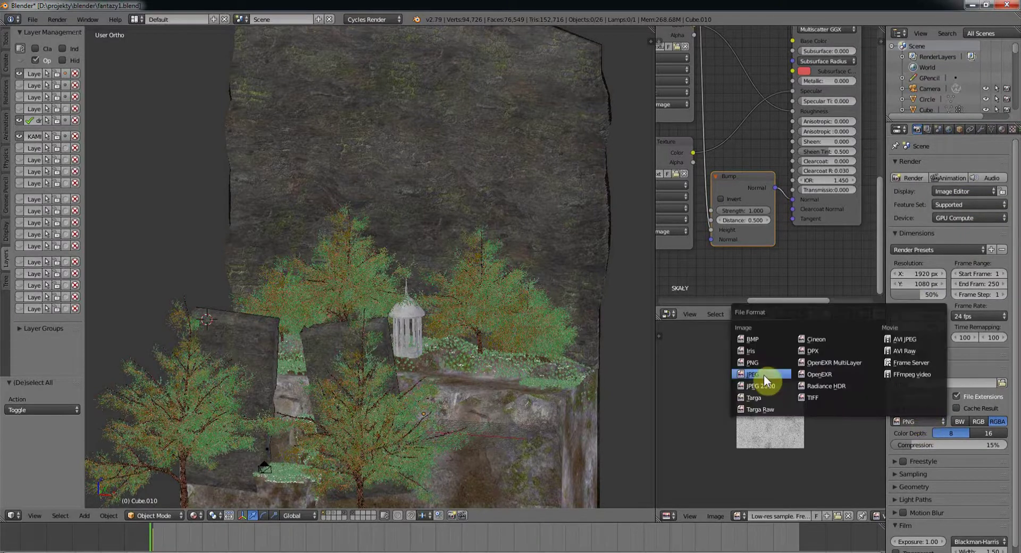
pyautogui.click(764, 375)
# Set 2500 render samples and a maximum of 8 light bounces
pyautogui.scroll(-5, 950, 285)
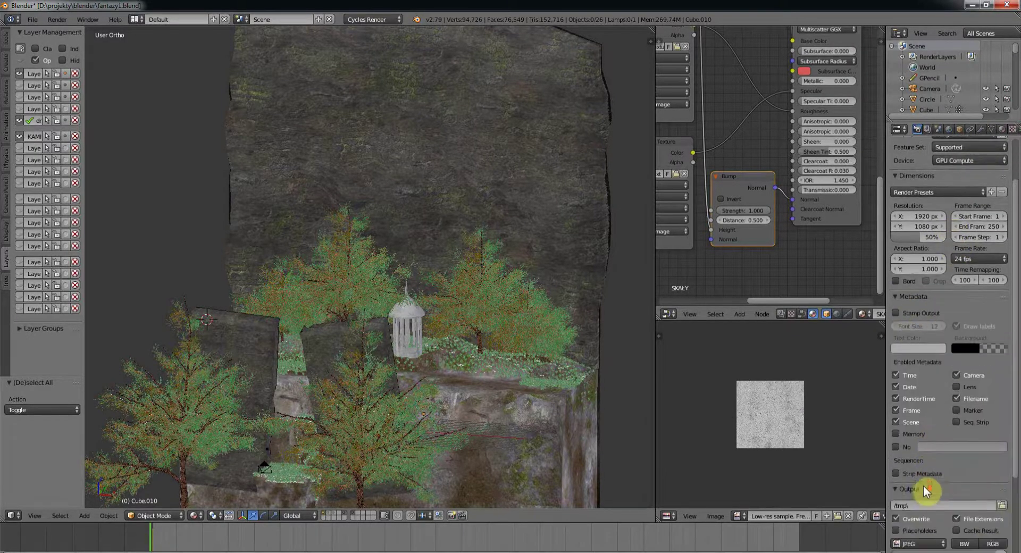
pyautogui.scroll(-4, 926, 482)
pyautogui.scroll(-4, 927, 474)
pyautogui.scroll(-2, 893, 436)
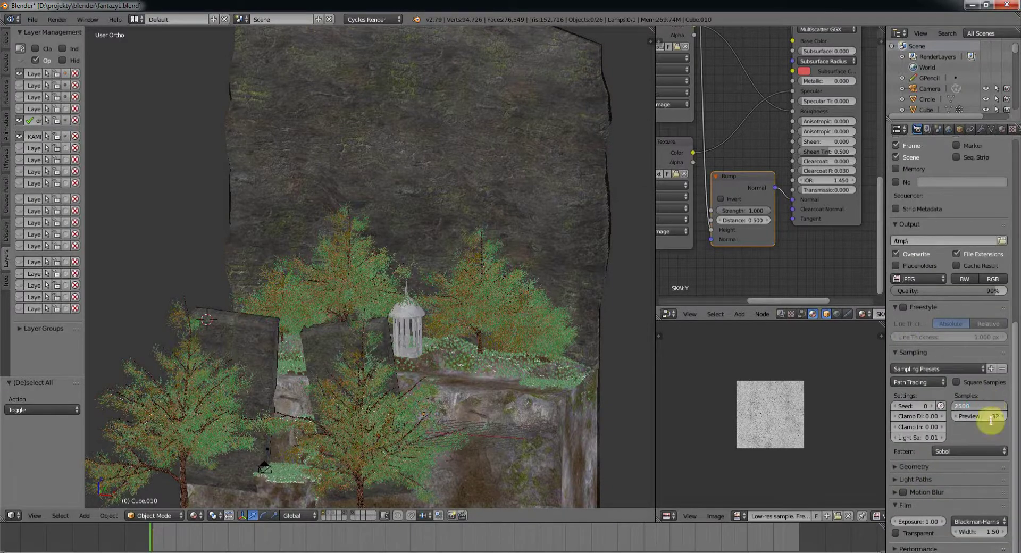
pyautogui.press('Return')
pyautogui.moveTo(904, 467); pyautogui.dragTo(904, 480)
pyautogui.scroll(-8, 908, 449)
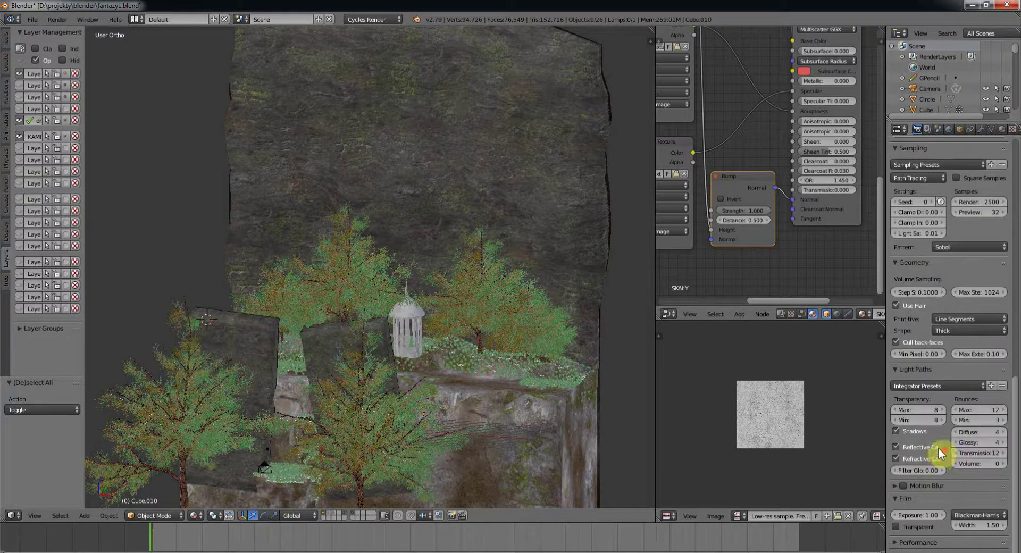
pyautogui.click(899, 459)
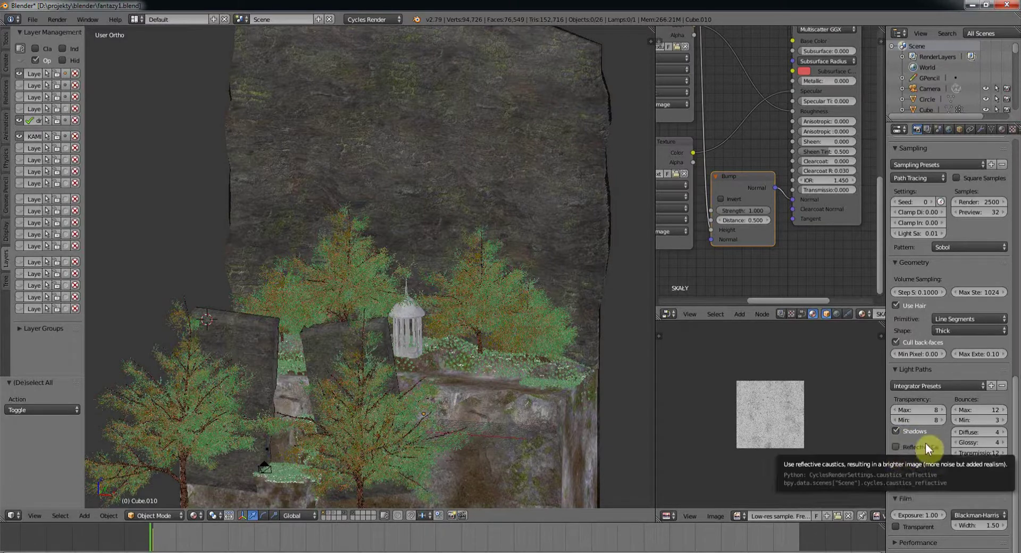
pyautogui.click(895, 447)
pyautogui.hotkey('ctrl', 'z')
pyautogui.press('Return')
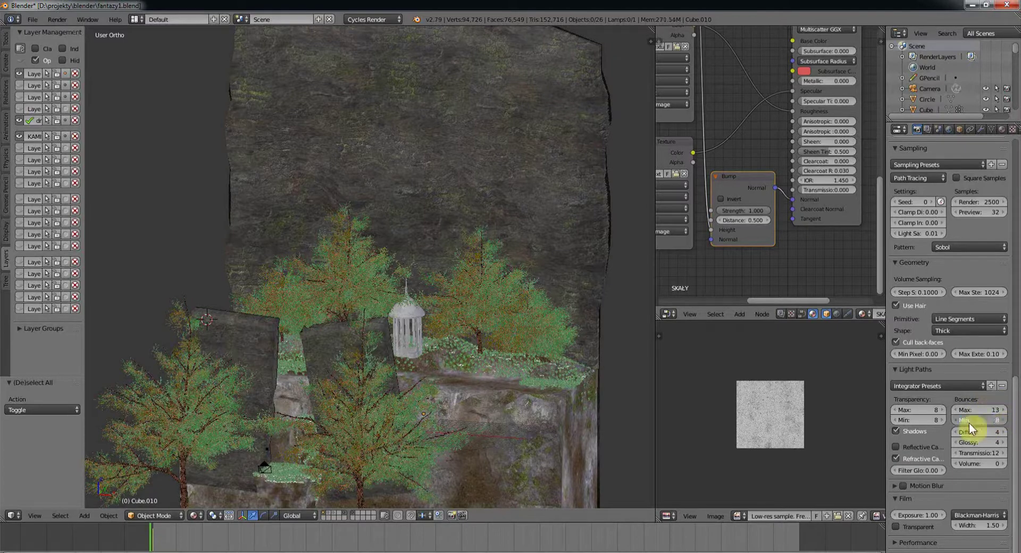
pyautogui.press('Return')
# Set minimum transparency bounces to 3 and 512×512 render tiles, then switch to camera view
pyautogui.click(934, 421)
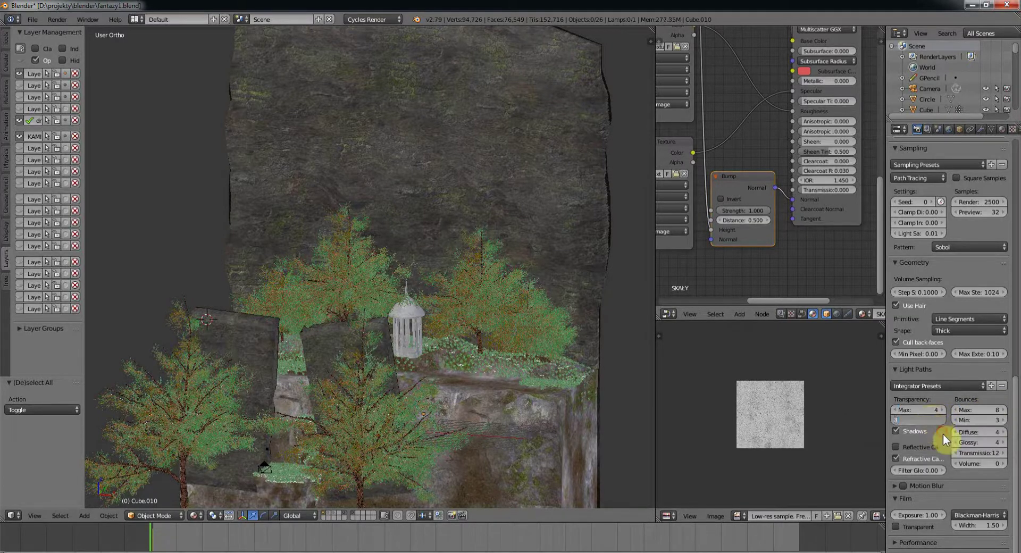
pyautogui.press('Return')
pyautogui.scroll(-3, 904, 487)
pyautogui.scroll(-3, 933, 474)
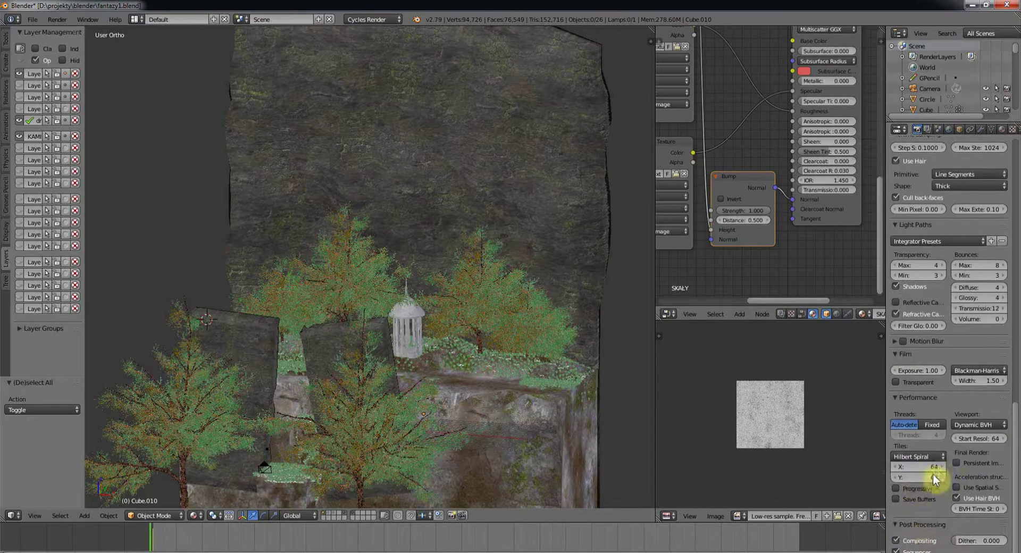
pyautogui.write('2')
pyautogui.click(931, 478)
pyautogui.write('512')
pyautogui.press('Return')
pyautogui.scroll(5, 918, 511)
pyautogui.scroll(5, 917, 481)
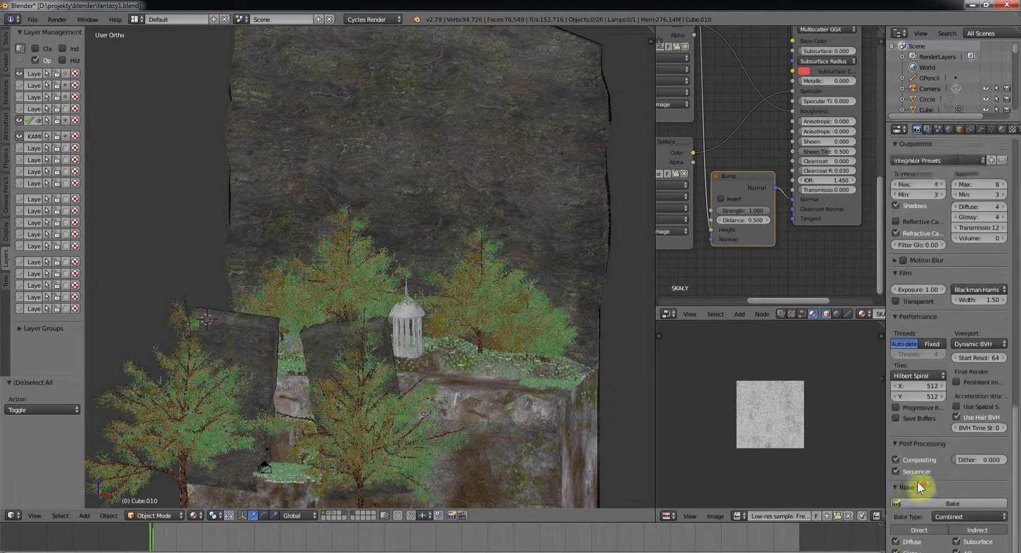
pyautogui.scroll(5, 952, 440)
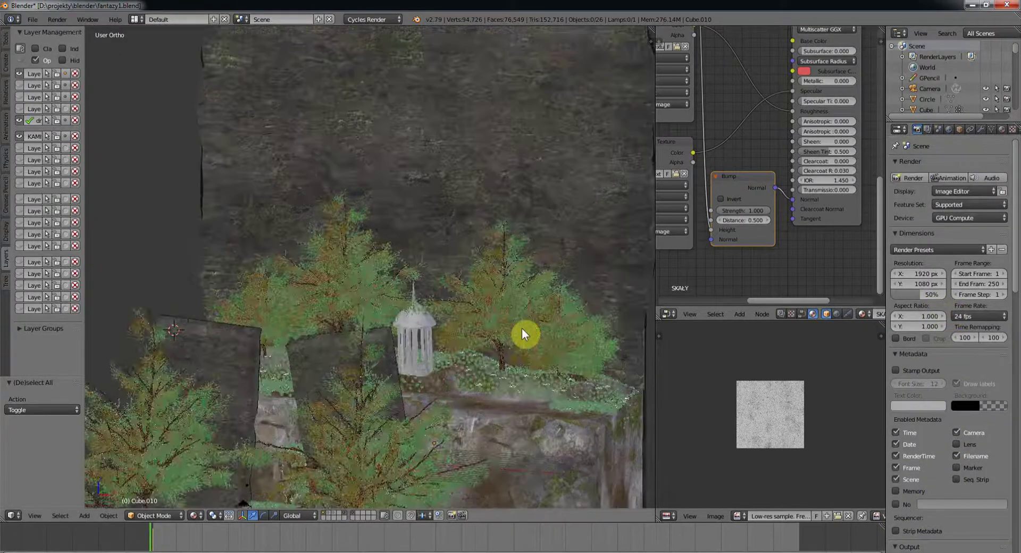
pyautogui.press('KP_0')
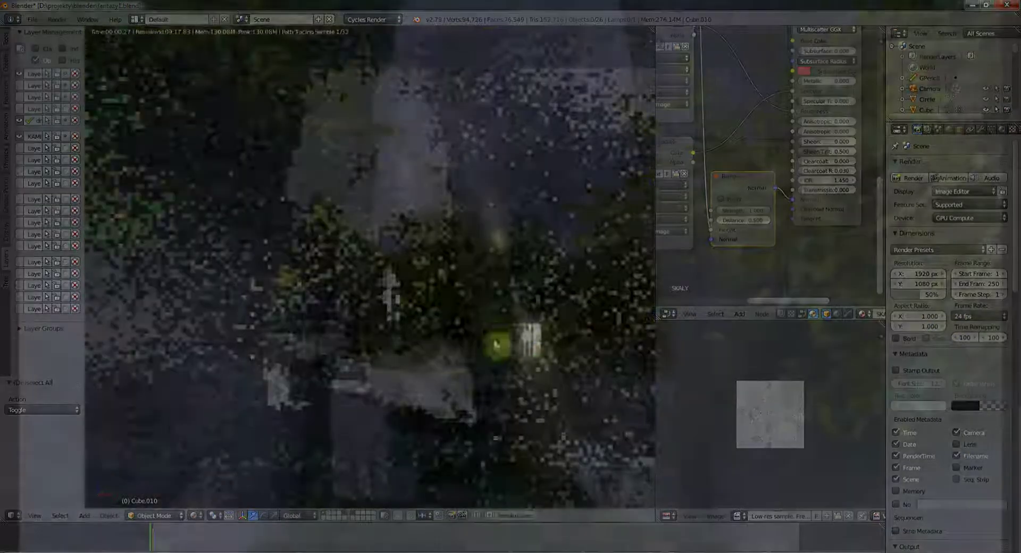